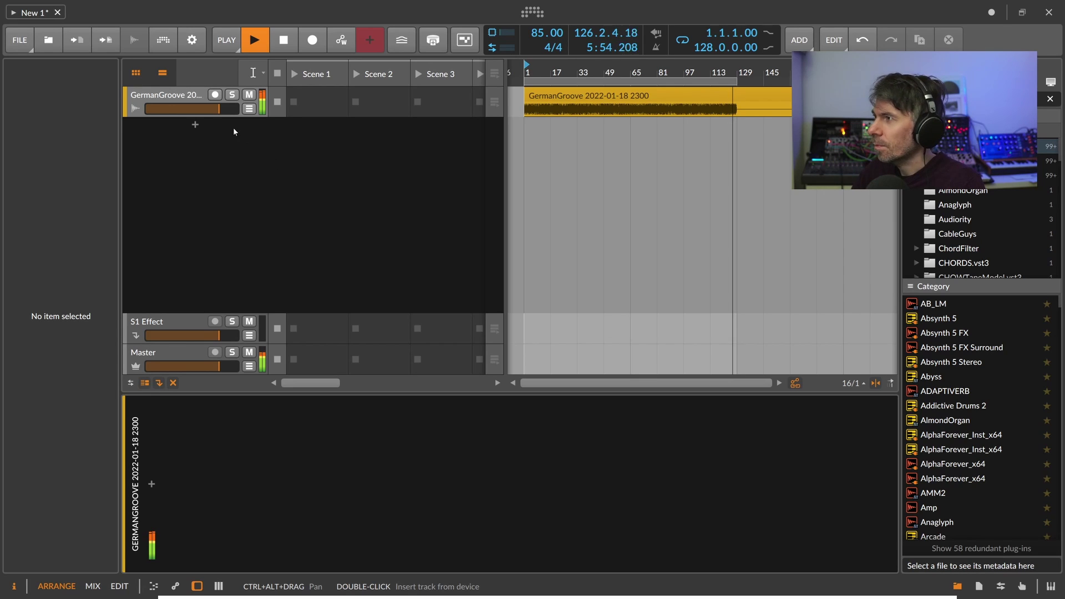
left_click(177, 99)
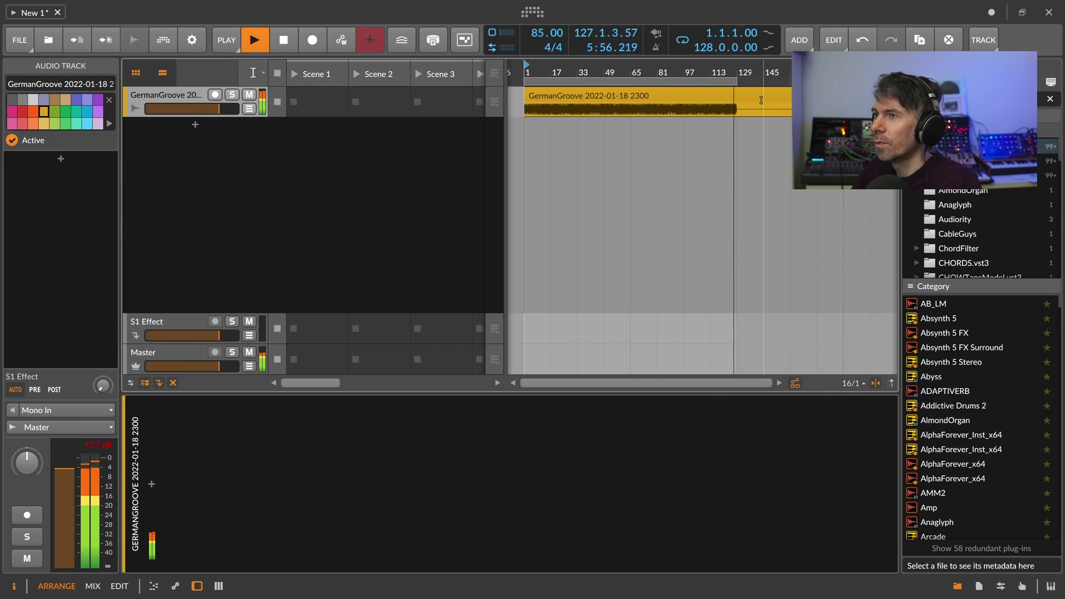
left_click(789, 105)
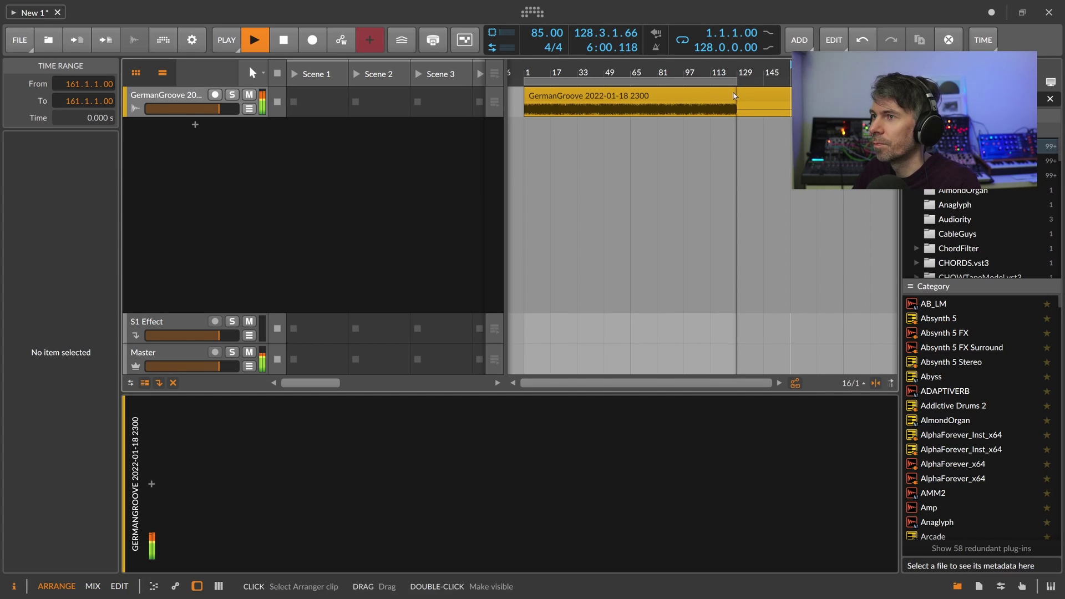
left_click(734, 95)
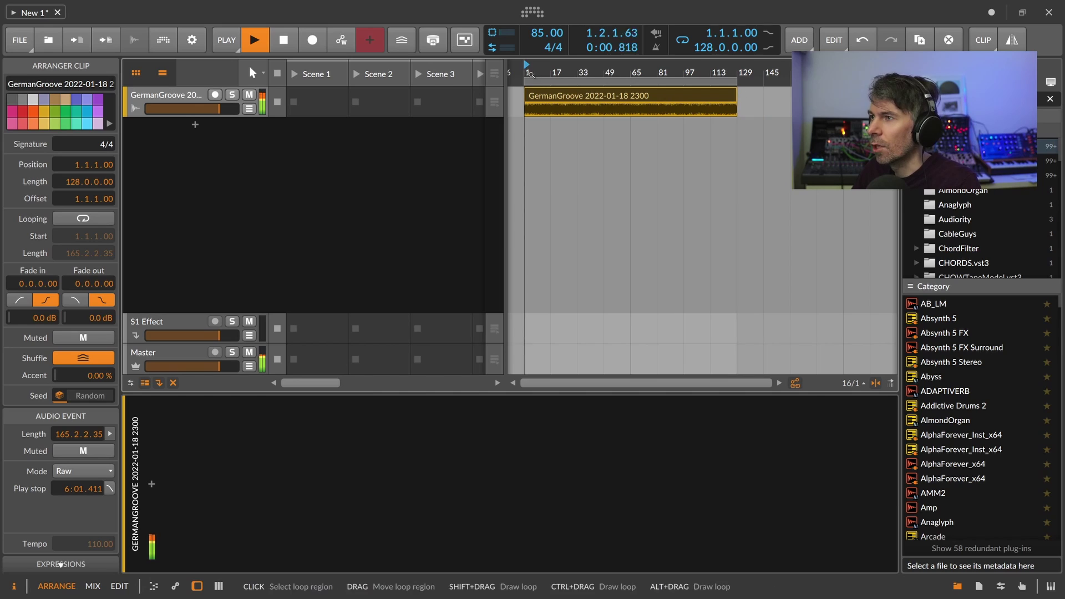
left_click_drag(534, 75, 535, 81)
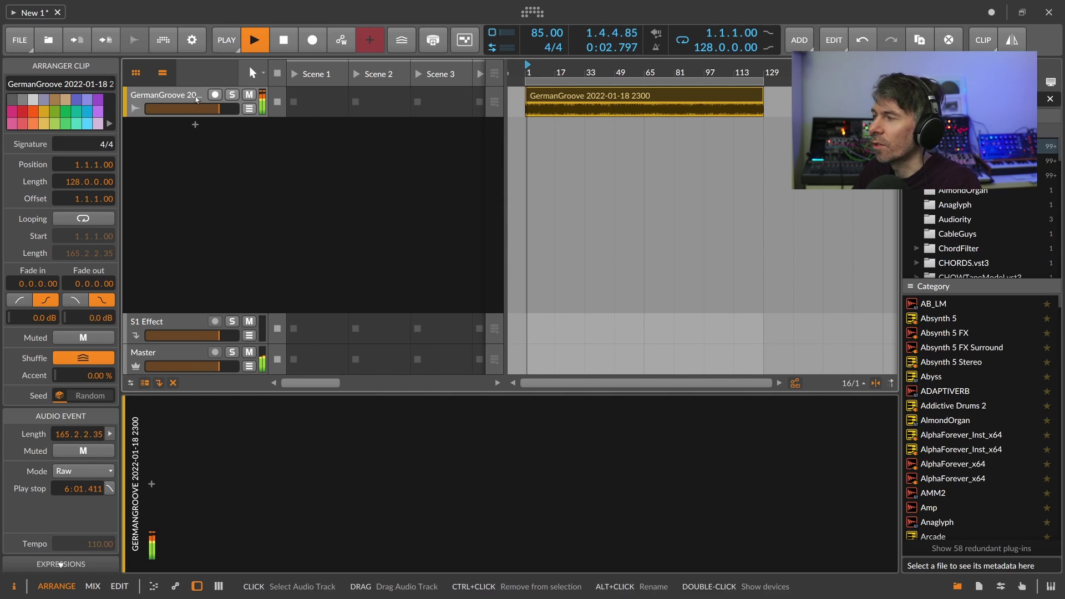
Insert an FX Grid audio effect into the device chain of the GermanGroove audio track
left_click(196, 99)
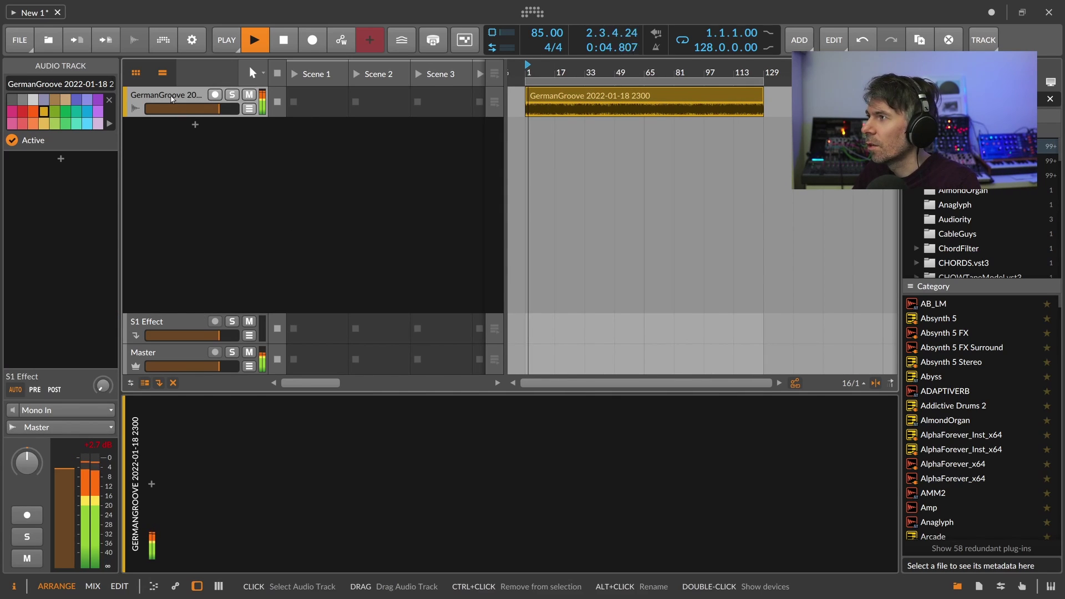
left_click(99, 444)
left_click(203, 455)
left_click(156, 486)
type("fx")
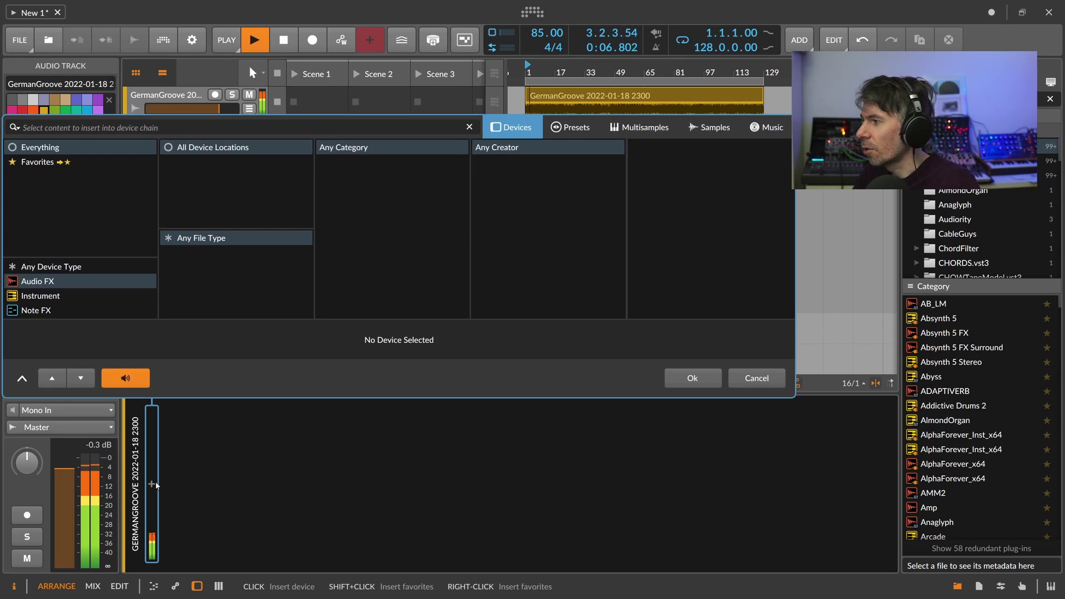
key("Down")
key("Return")
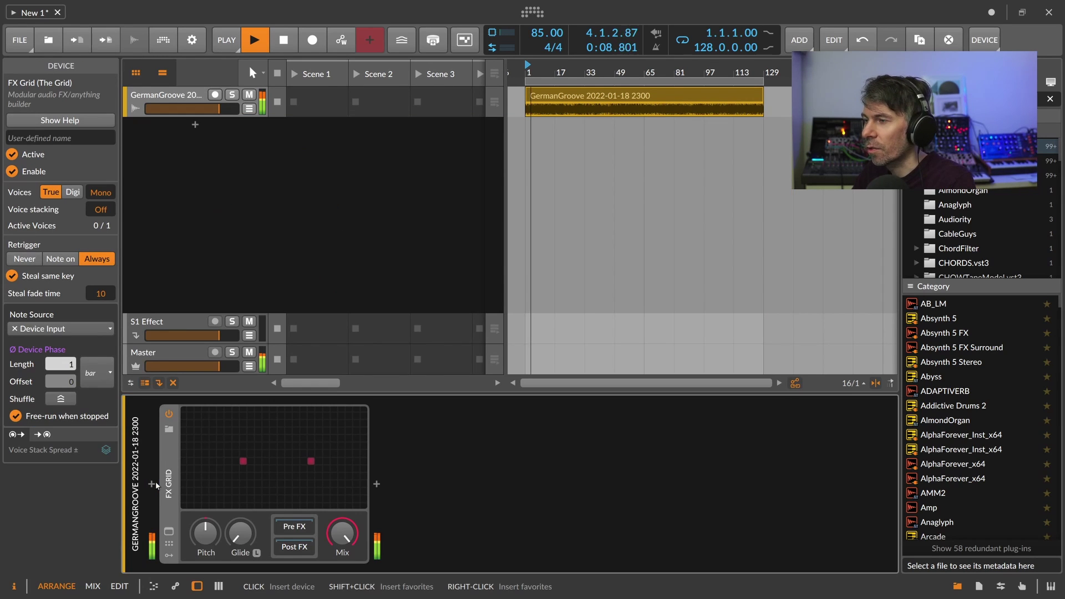
Open the FX Grid's patch editor at full height and inspect its Audio In and Audio Out modules
double_click(247, 462)
left_click_drag(342, 533, 350, 508)
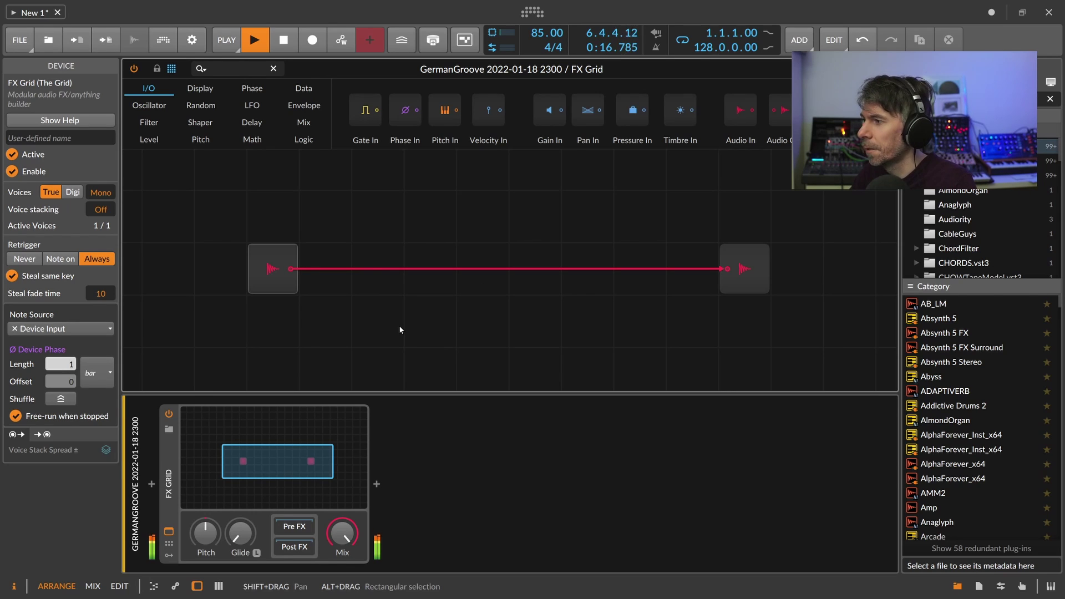
left_click(197, 586)
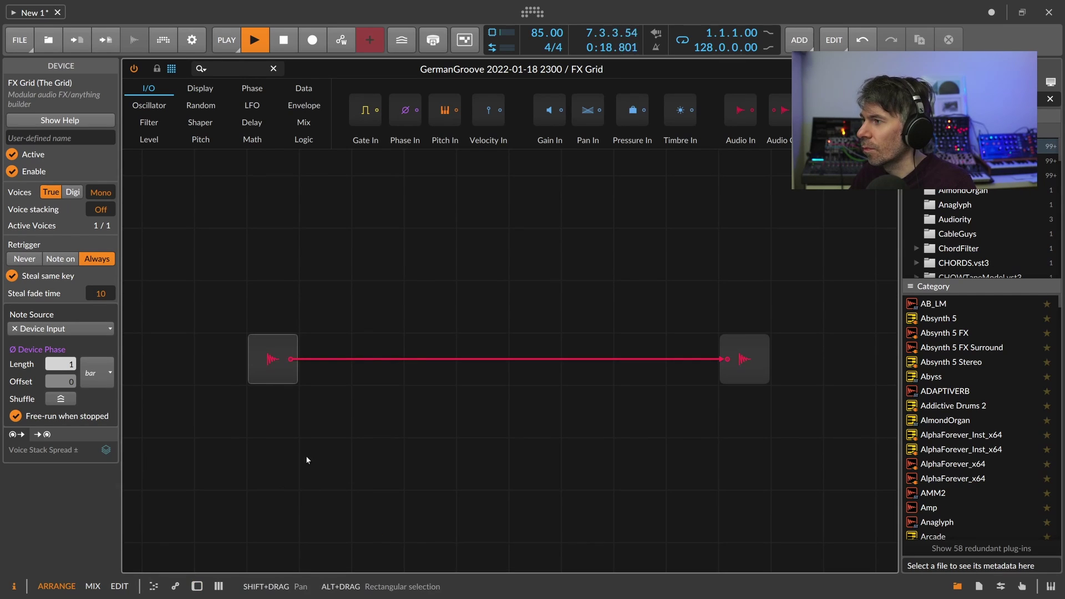
left_click_drag(392, 329, 411, 265)
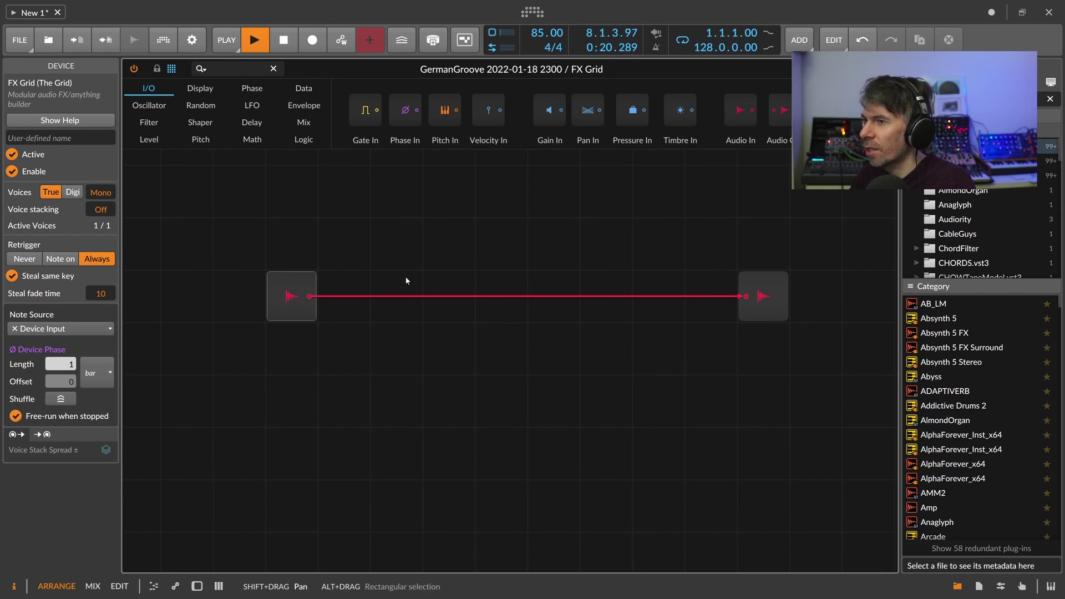
left_click(300, 298)
left_click(762, 299)
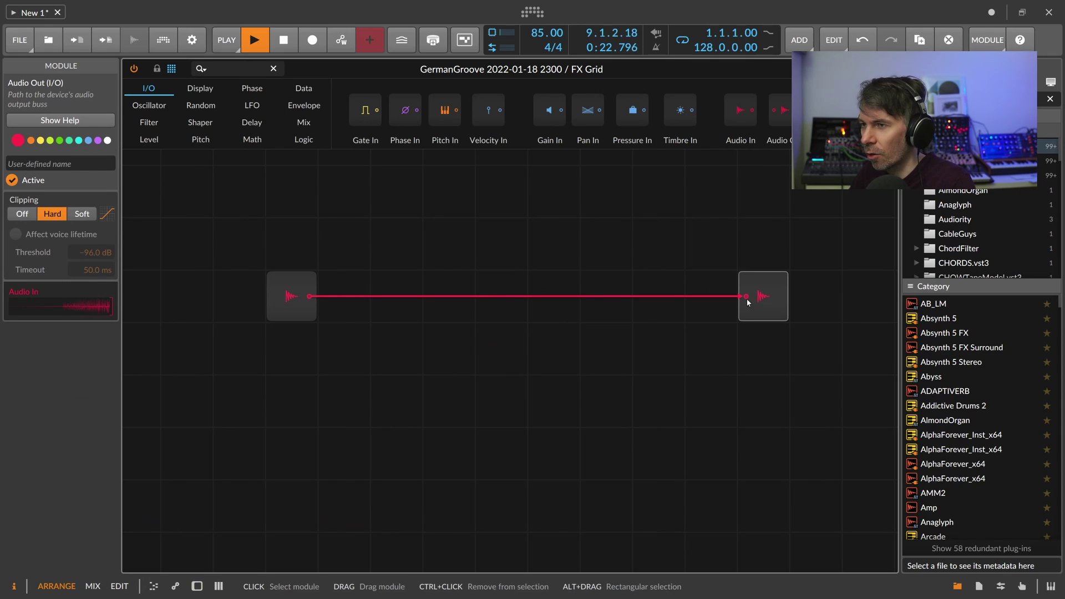
left_click(418, 263)
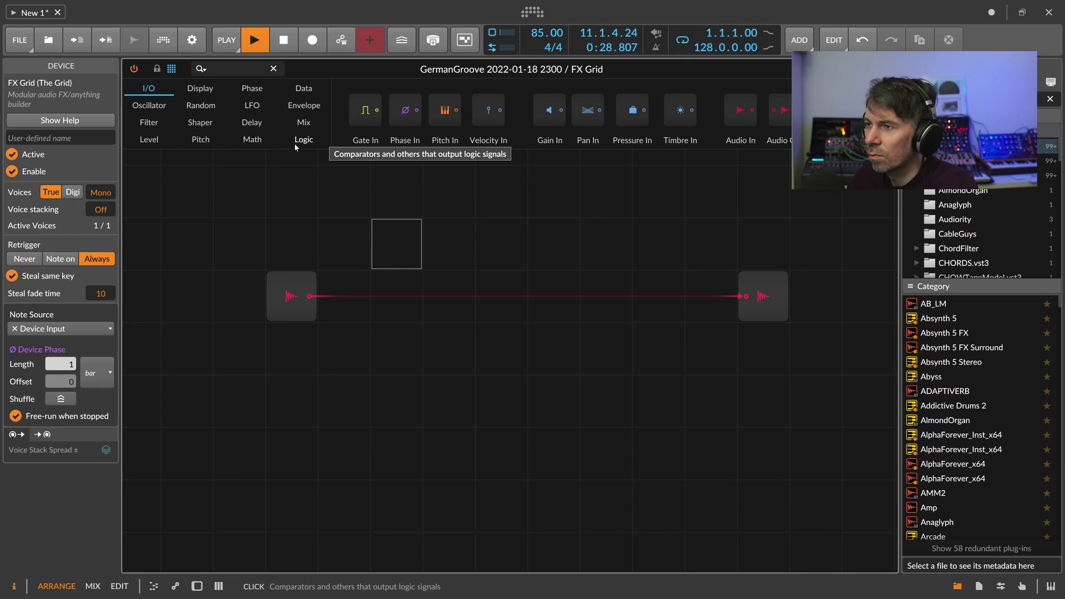
left_click(303, 122)
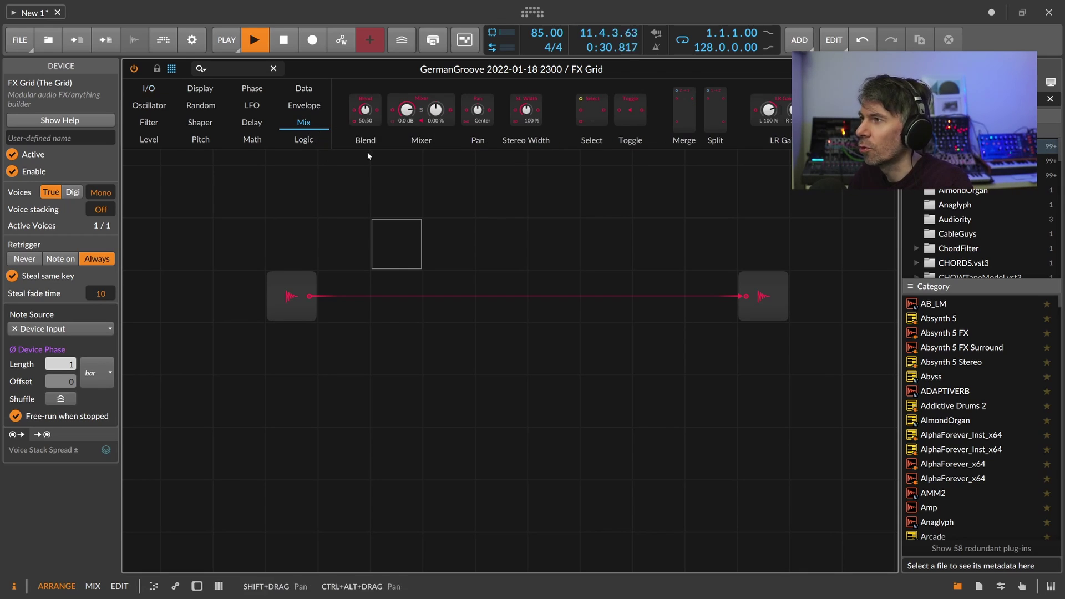
left_click(148, 89)
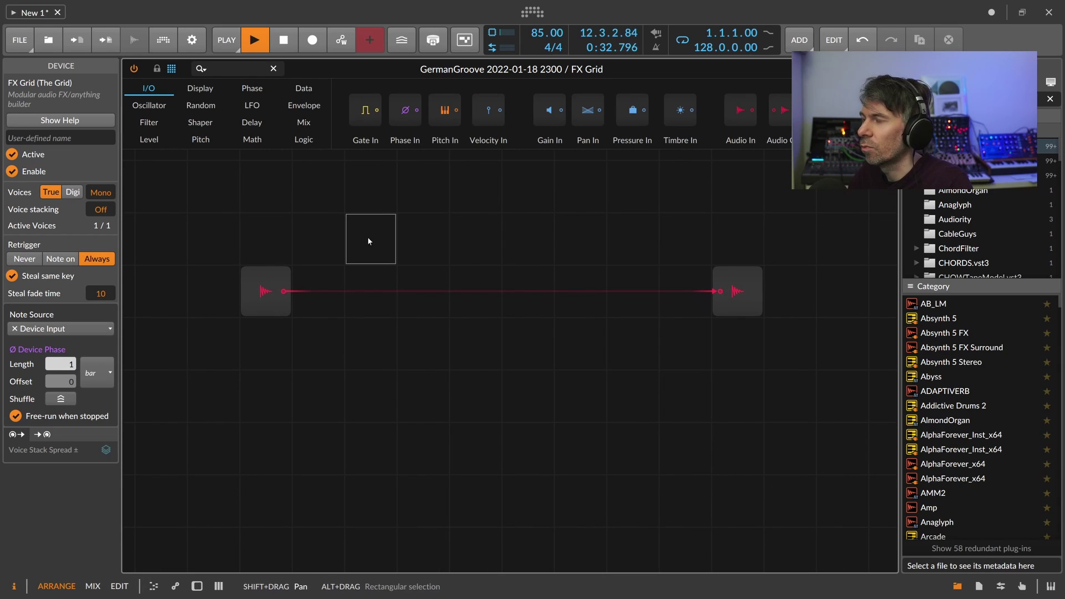
left_click(480, 273)
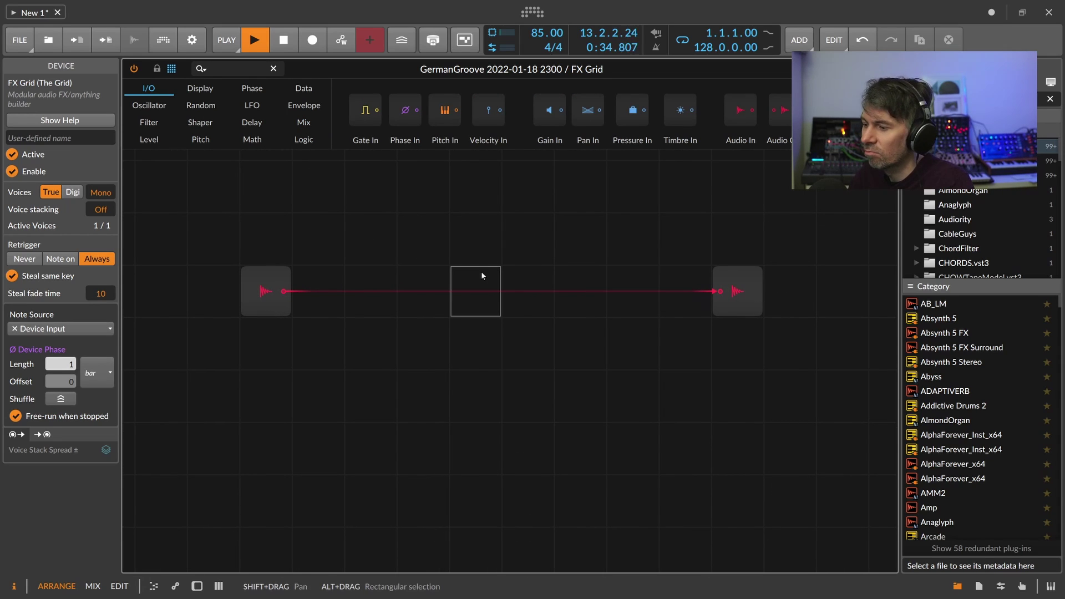
left_click(472, 260)
left_click_drag(420, 251, 437, 261)
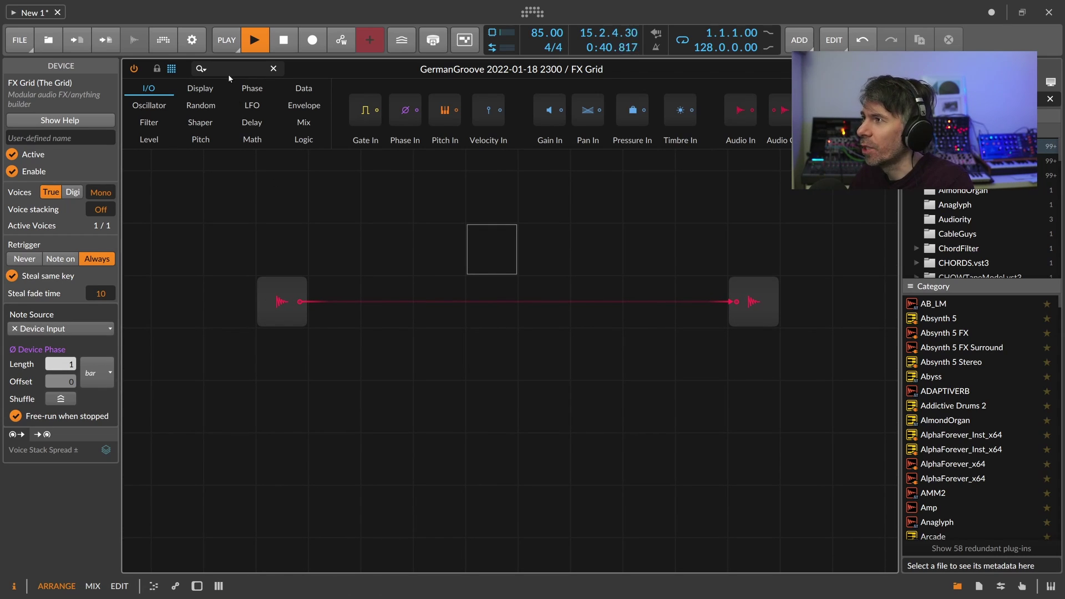
left_click(466, 304)
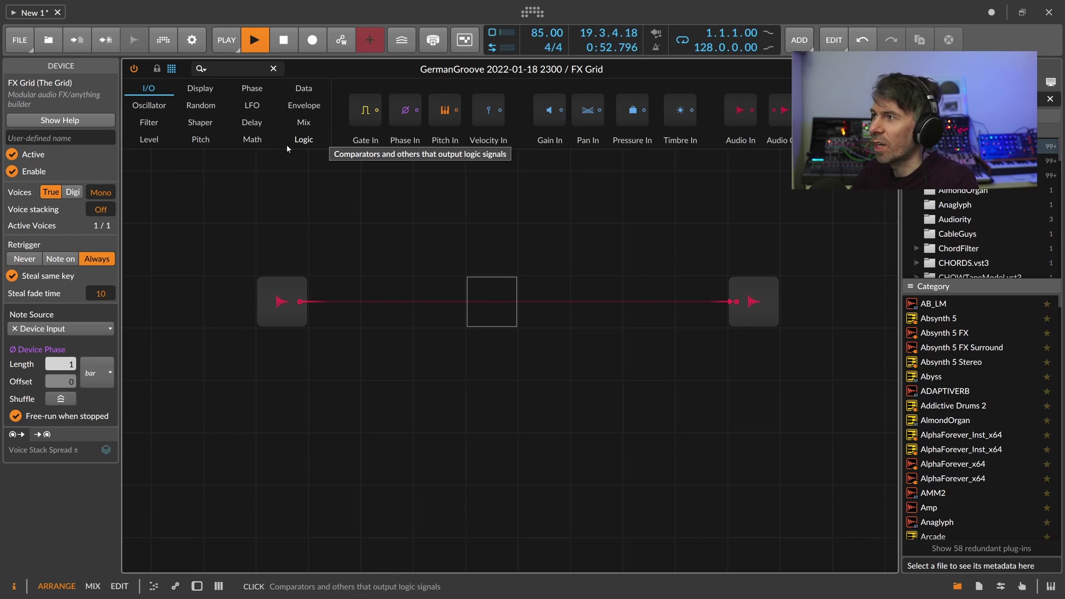
Add a Delay module below the audio signal cable and a Blend module above it
left_click(251, 122)
left_click_drag(365, 111, 560, 368)
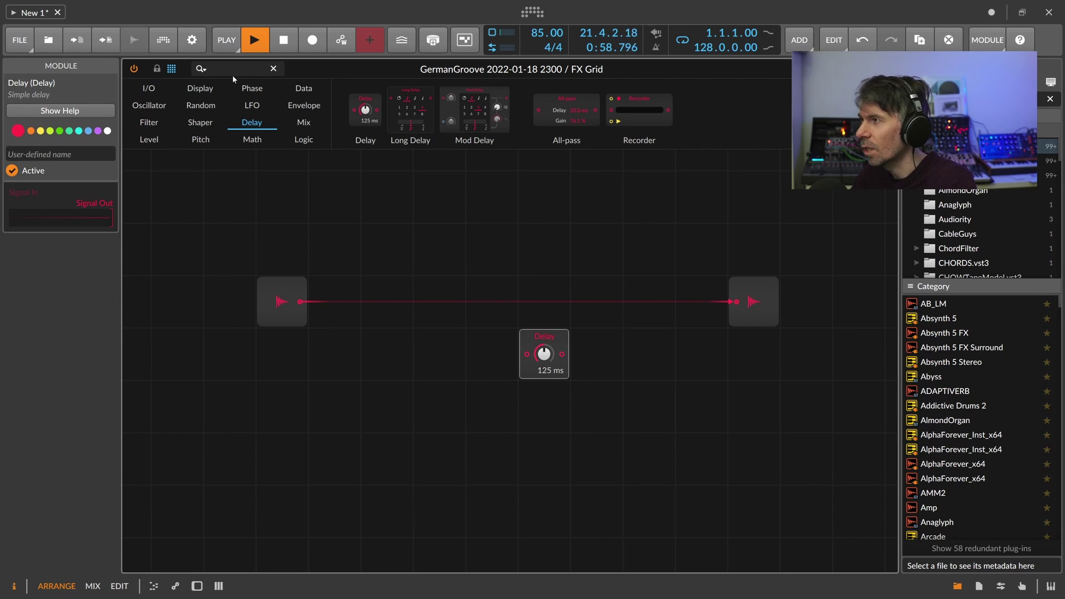
left_click(217, 69)
type("blend")
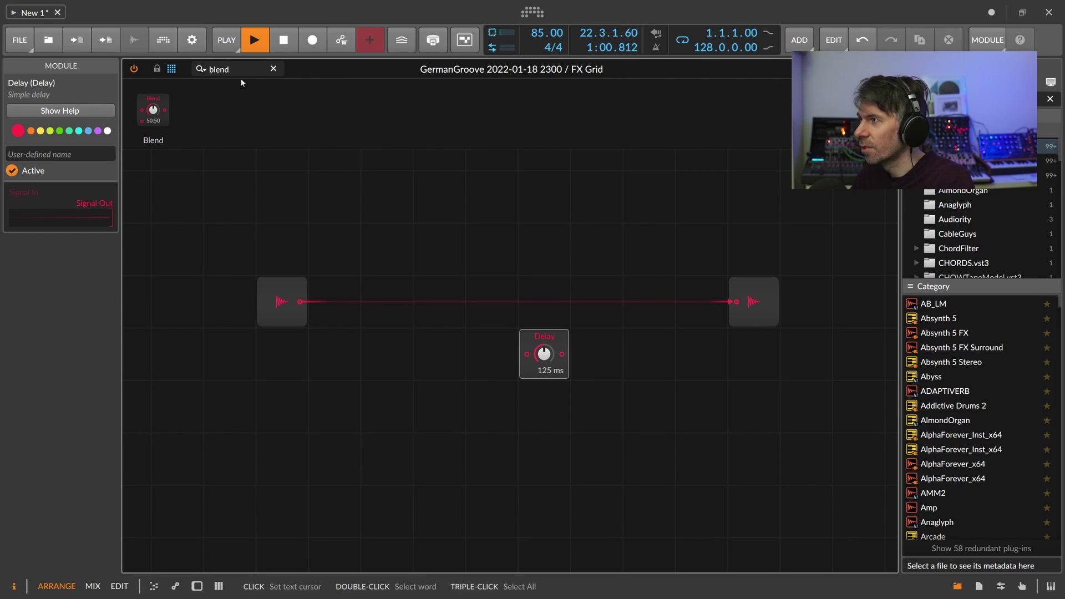
left_click_drag(153, 109, 579, 258)
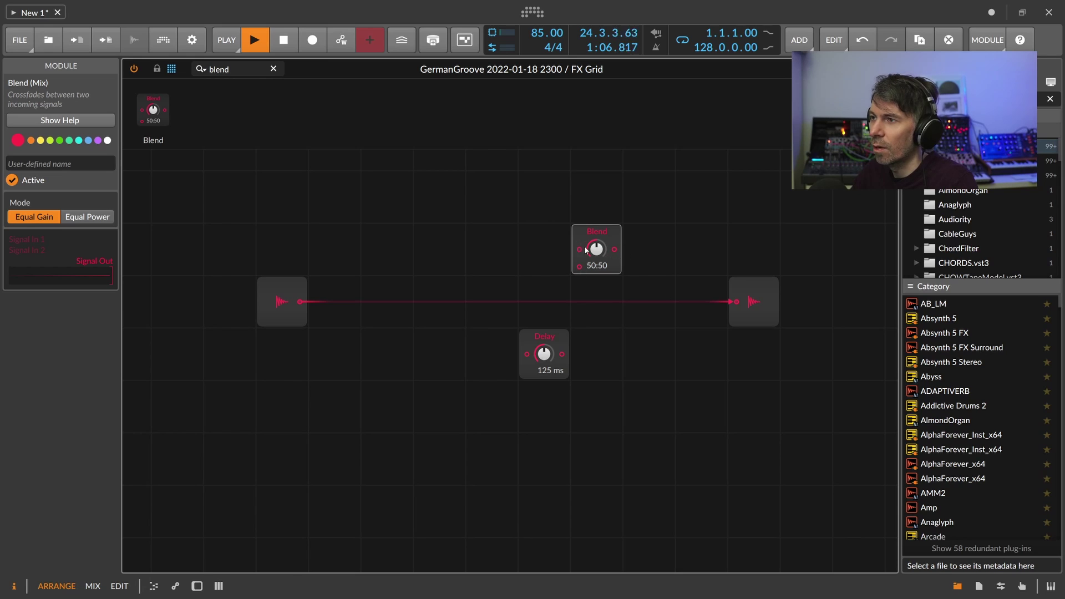
Insert the Blend module into the cable between Audio In and Audio Out and place the Delay module farther below it
left_click_drag(614, 249, 736, 301)
left_click_drag(300, 302, 544, 393)
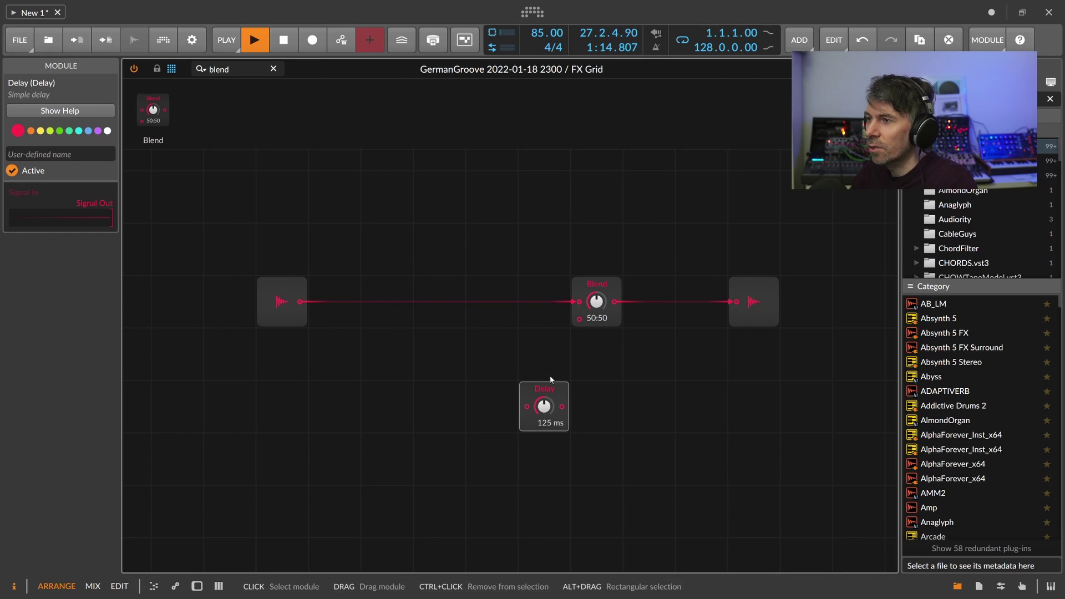
left_click(591, 297)
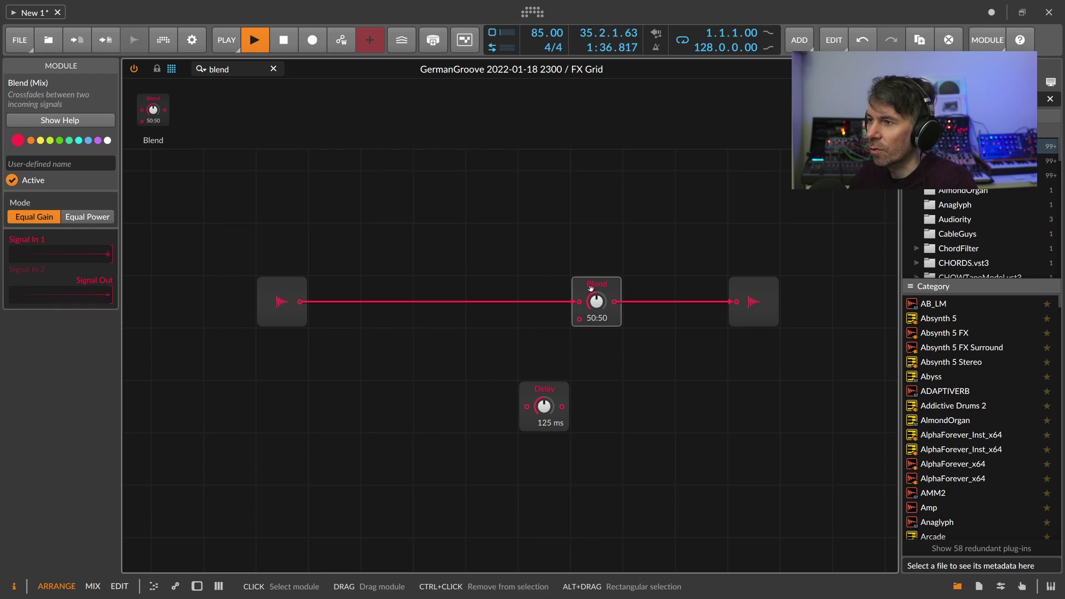
Feed Audio In to the second input of the Blend module through the Delay module, placed just before Blend
left_click_drag(303, 303, 579, 319)
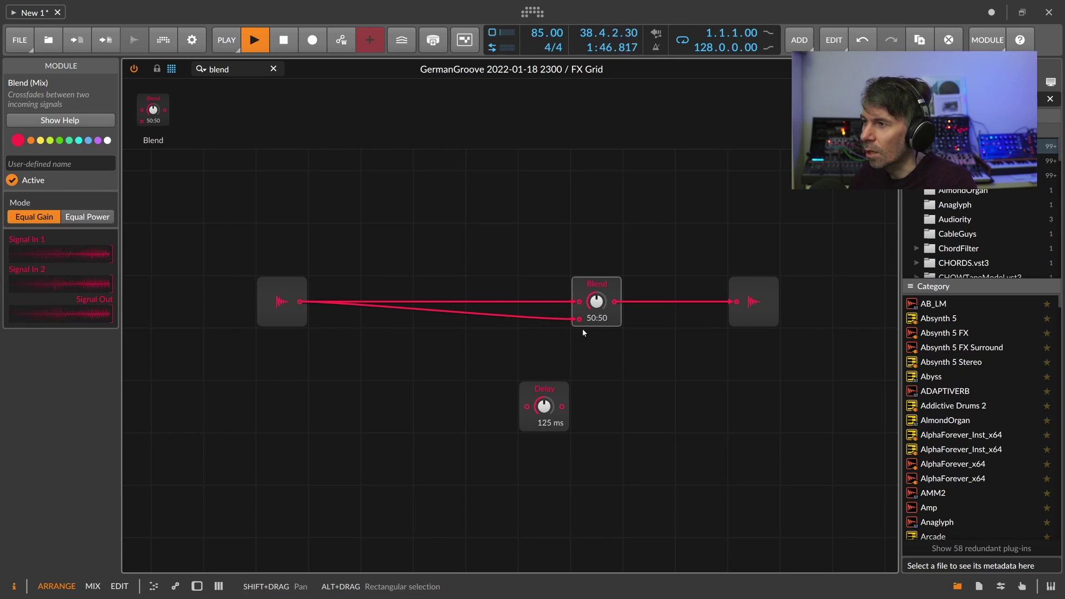
left_click_drag(563, 391, 579, 319)
left_click_drag(523, 341, 470, 341)
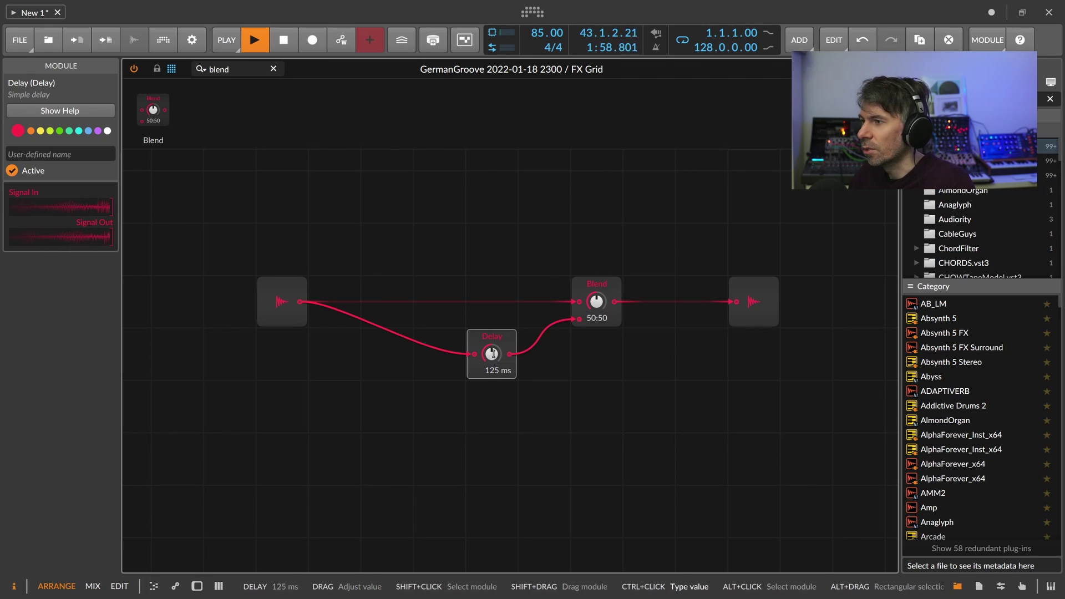
Set the Delay module's time to 1 ms
left_click(493, 353, "ctrl")
type("1m")
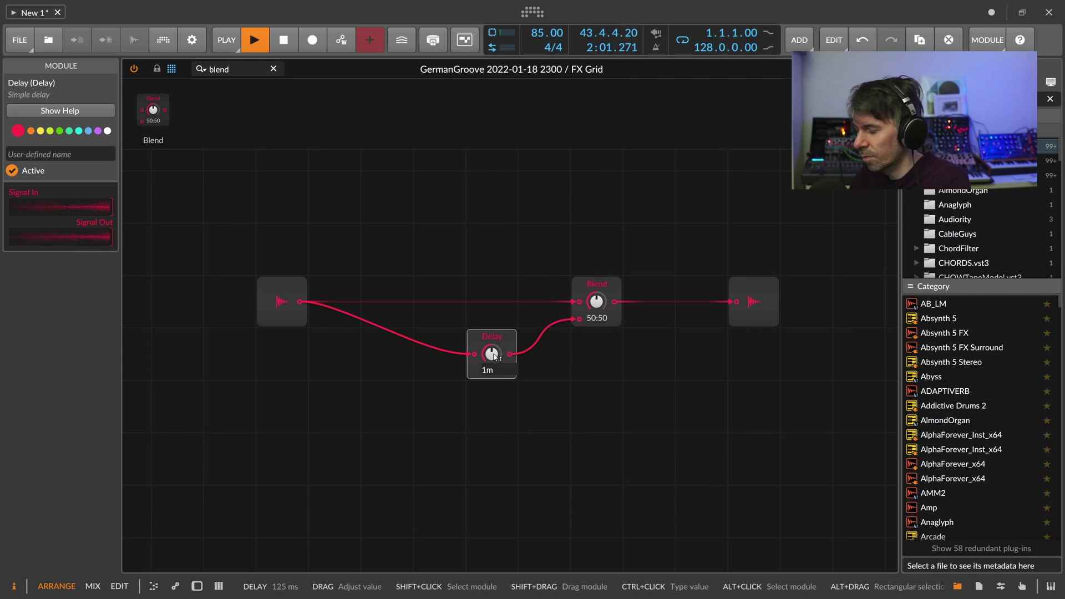
key("Return")
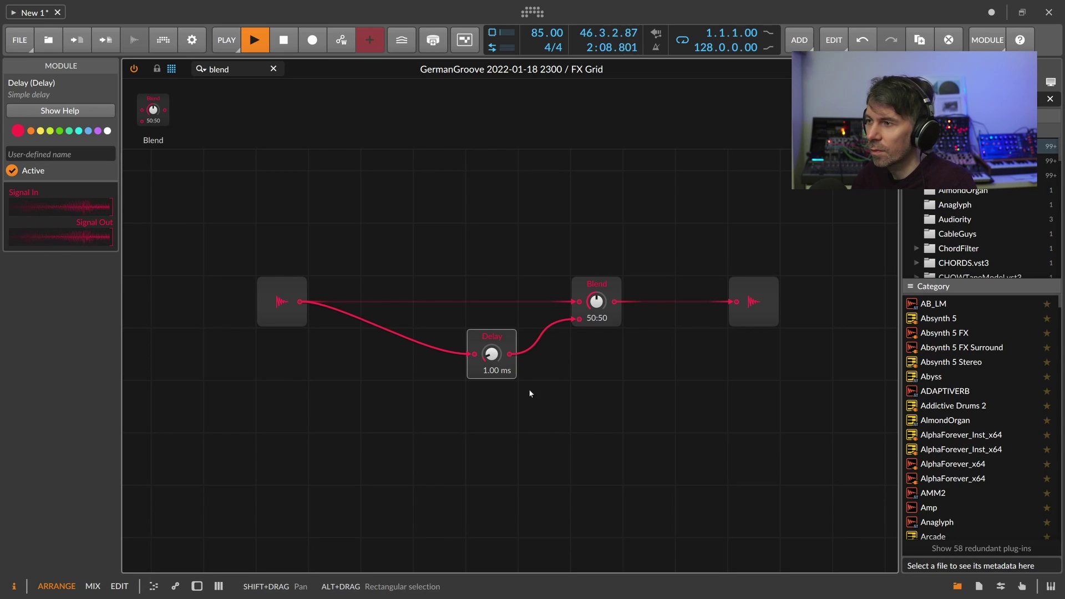
Try delay times of about 0.36 ms and 2.24 ms on the Delay module and restore 1 ms
left_click_drag(492, 354, 492, 367)
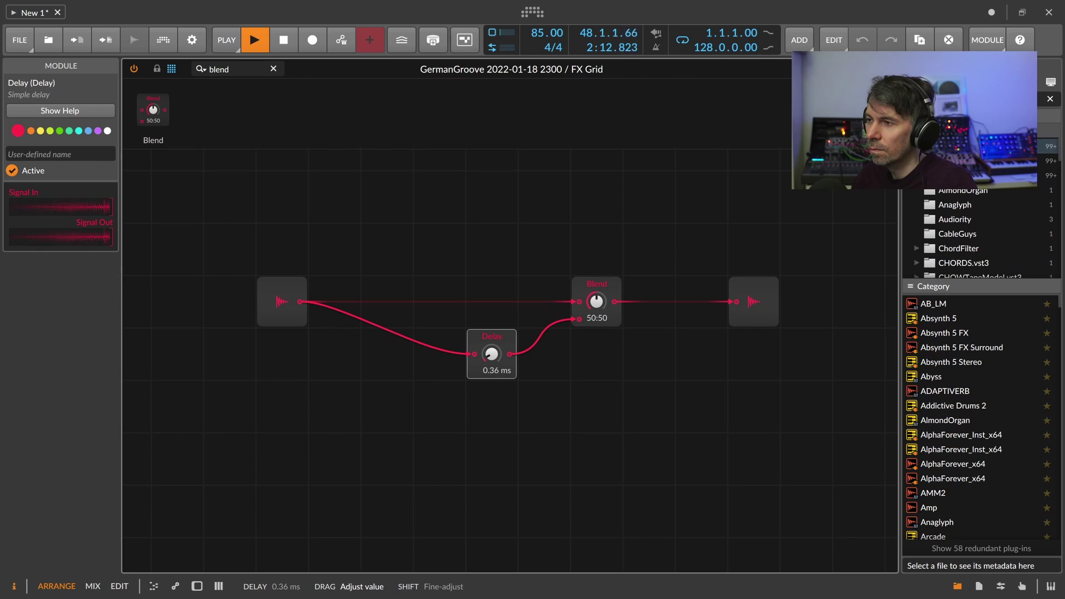
key("ctrl+z")
left_click_drag(493, 355, 492, 342)
left_click(495, 353, "ctrl")
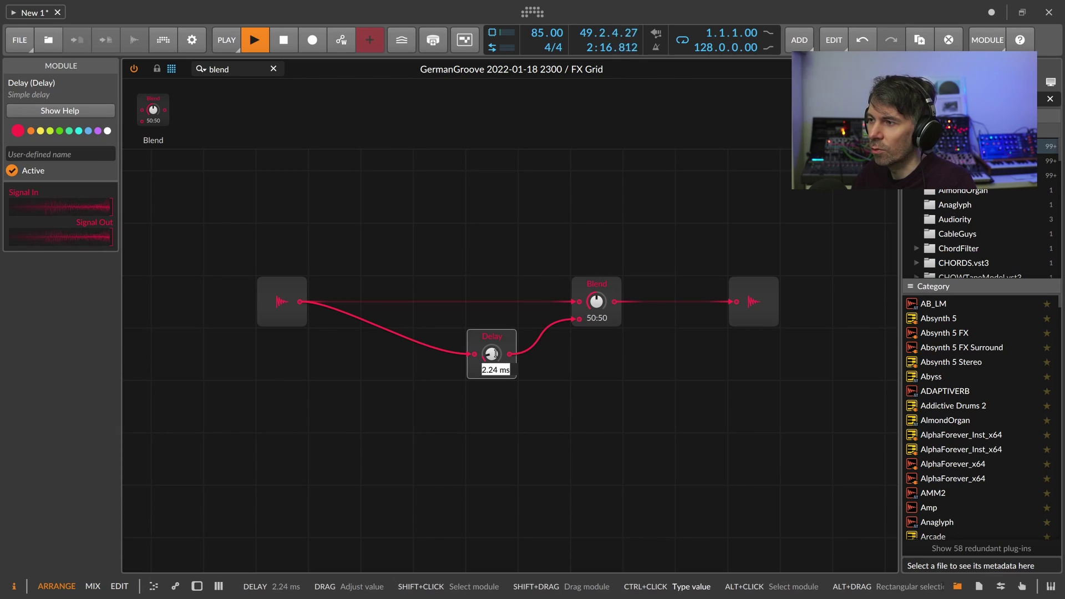
type("1")
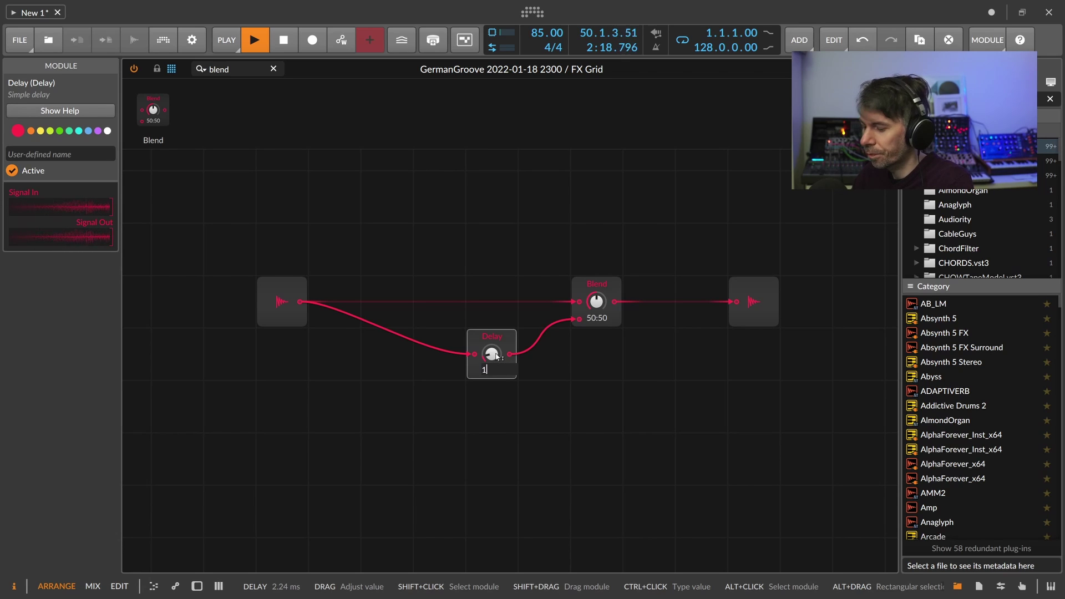
key("Return")
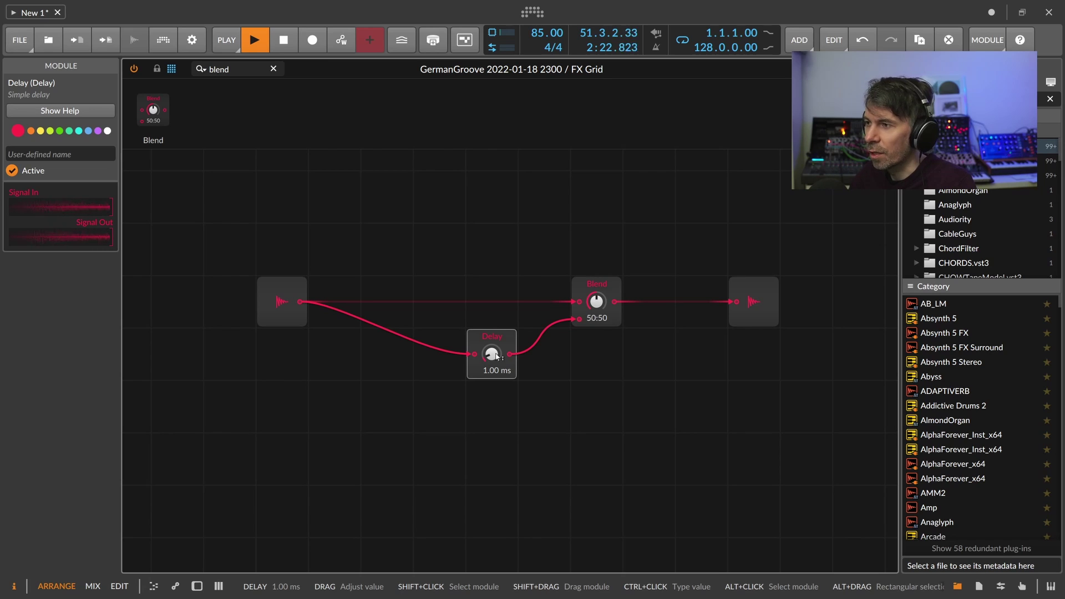
Close the FX Grid patch editor and reopen it at full height from the GermanGroove track's device chain
mouse_move(518, 298)
left_mouse_down()
mouse_move(499, 290)
mouse_move(535, 300)
left_mouse_up()
left_click(888, 68)
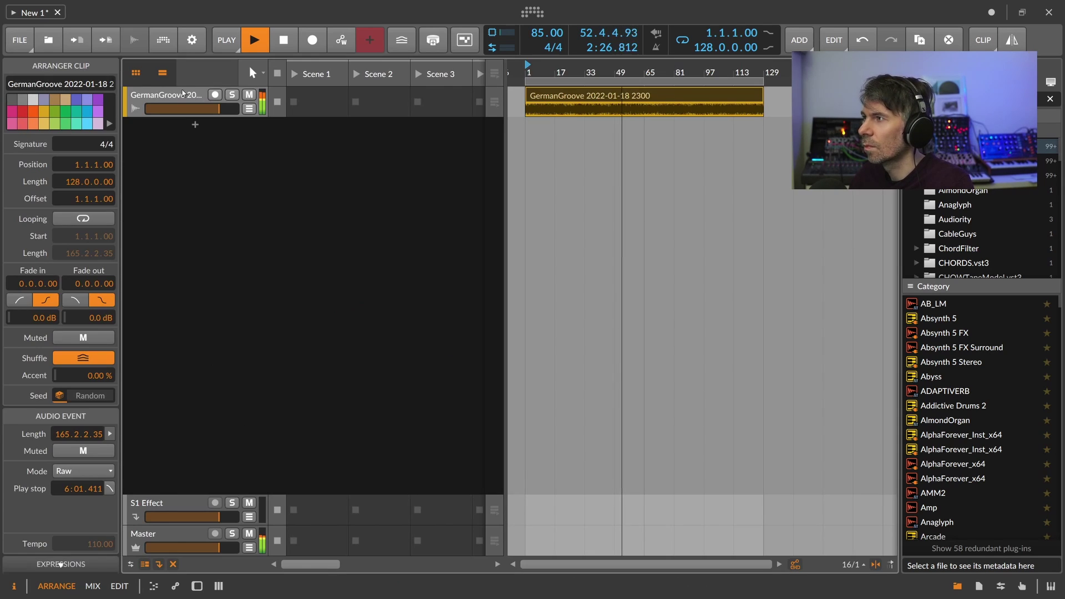
double_click(172, 96)
double_click(277, 452)
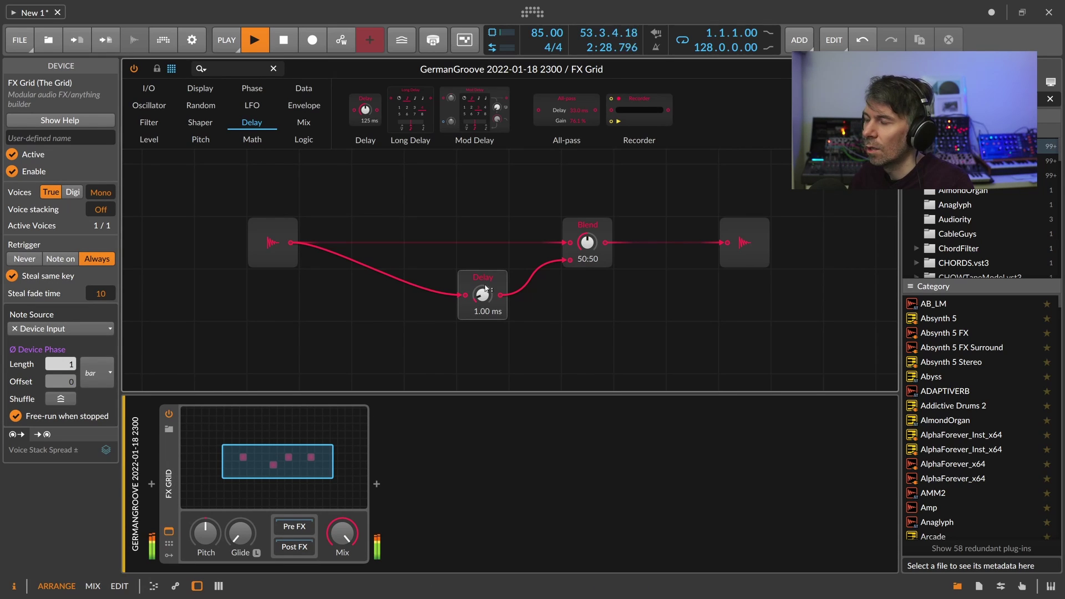
left_click(196, 586)
left_click_drag(365, 445, 333, 371)
Search the grid modules for "lfo" and add an LFO module below the Blend module
left_click(239, 68)
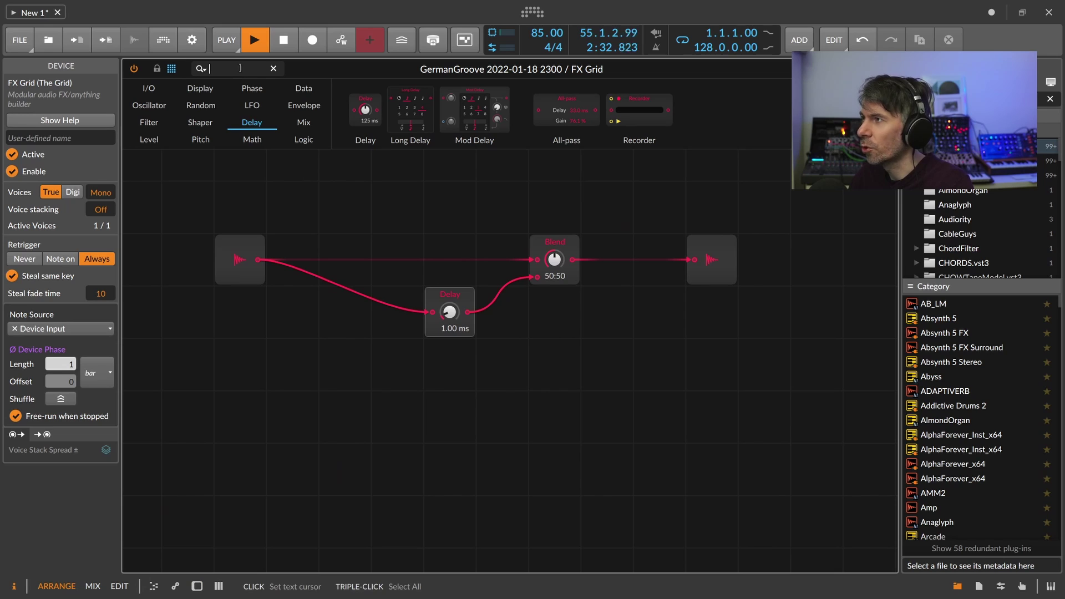
type("lfo")
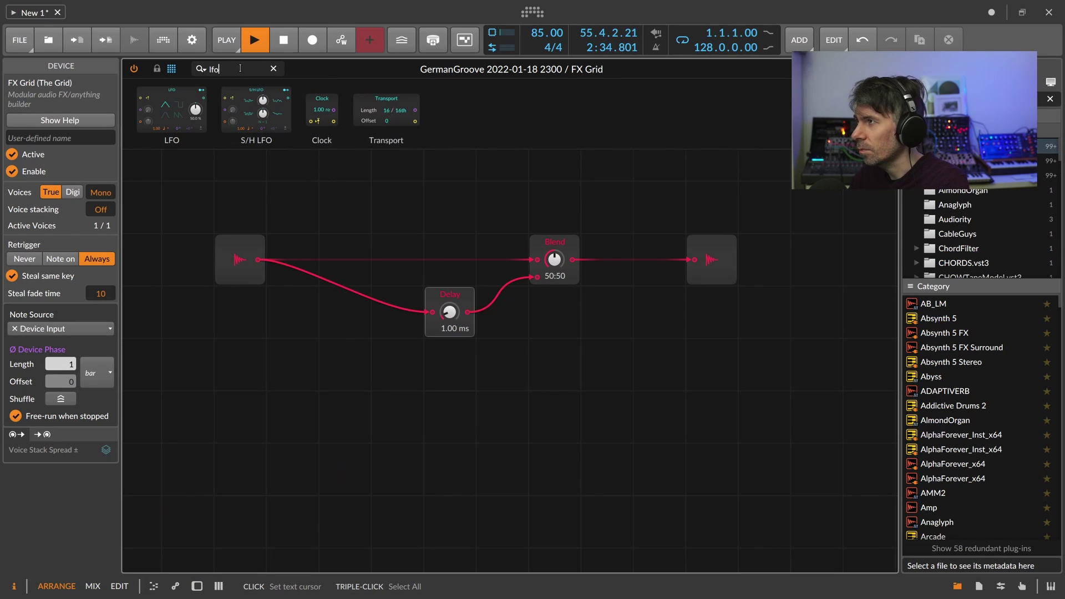
left_click_drag(183, 105, 652, 369)
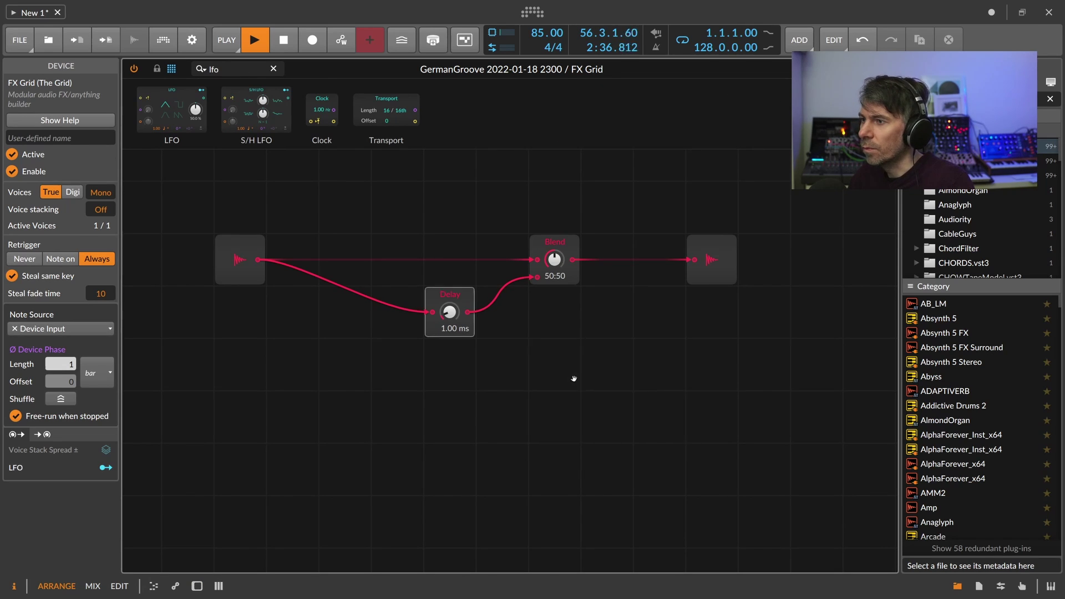
Modulate the Delay time with the LFO by +0.040 and set the LFO to a sine wave of 1 bar
left_click(672, 347)
left_click_drag(450, 312, 463, 316)
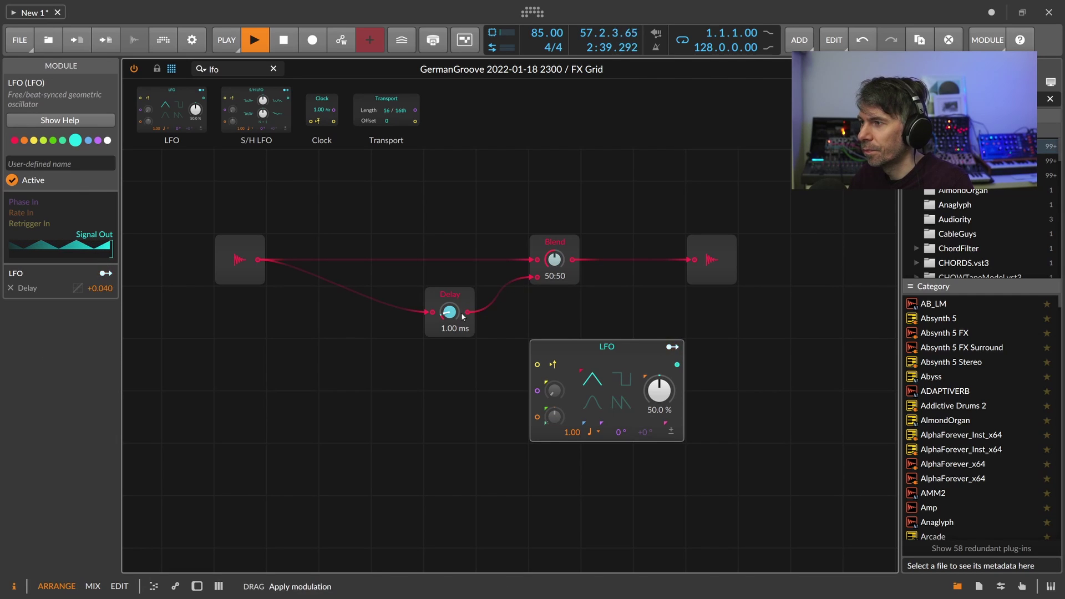
left_click(592, 432)
left_click(610, 173)
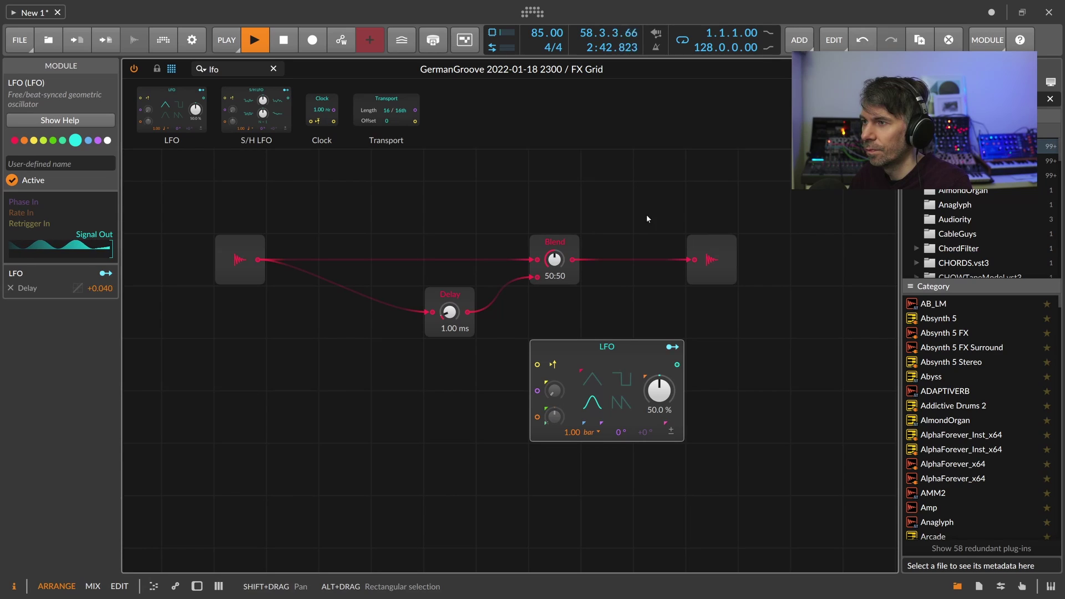
Set the LFO's modulation of the Delay time to +0.045, try a 2-bar cycle and settle on 3 bars
left_click(672, 347)
left_click_drag(450, 311, 450, 314)
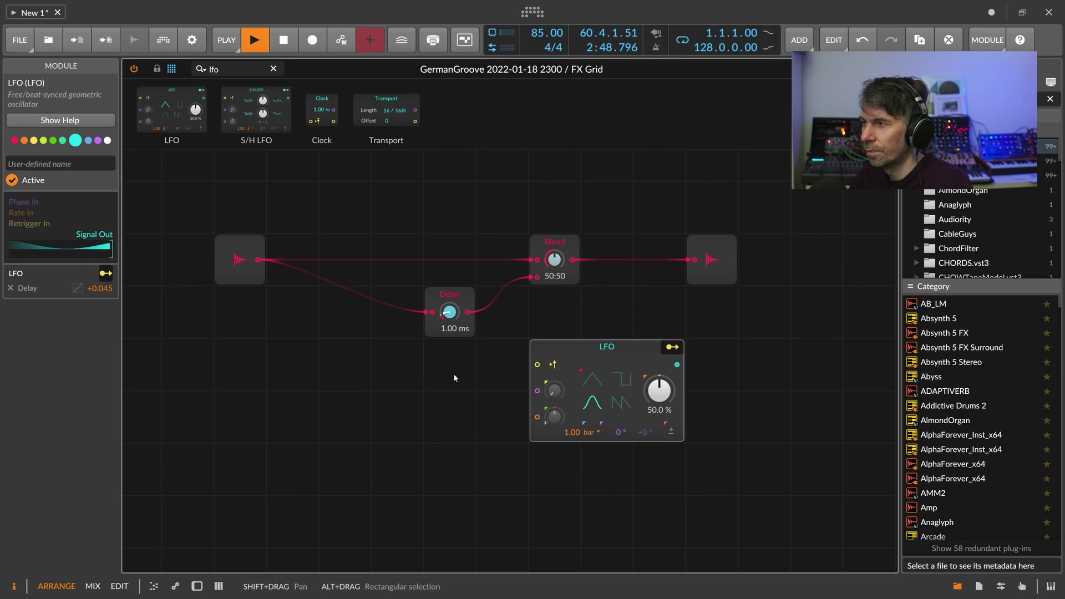
left_click(591, 432)
left_click(590, 435)
double_click(572, 434)
type("2")
key("Return")
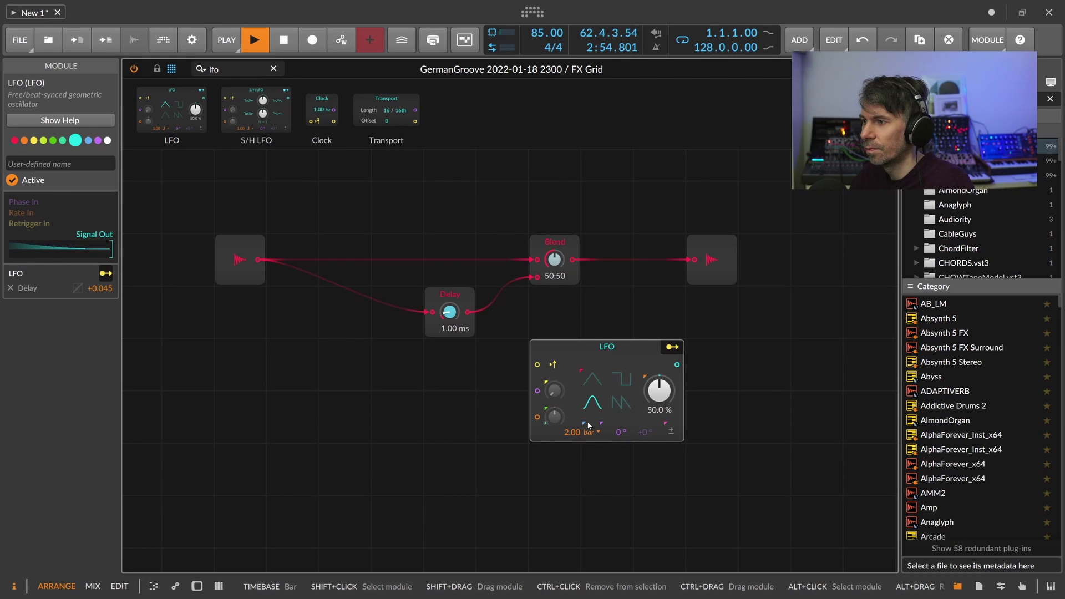
double_click(572, 432)
type("3")
key("Return")
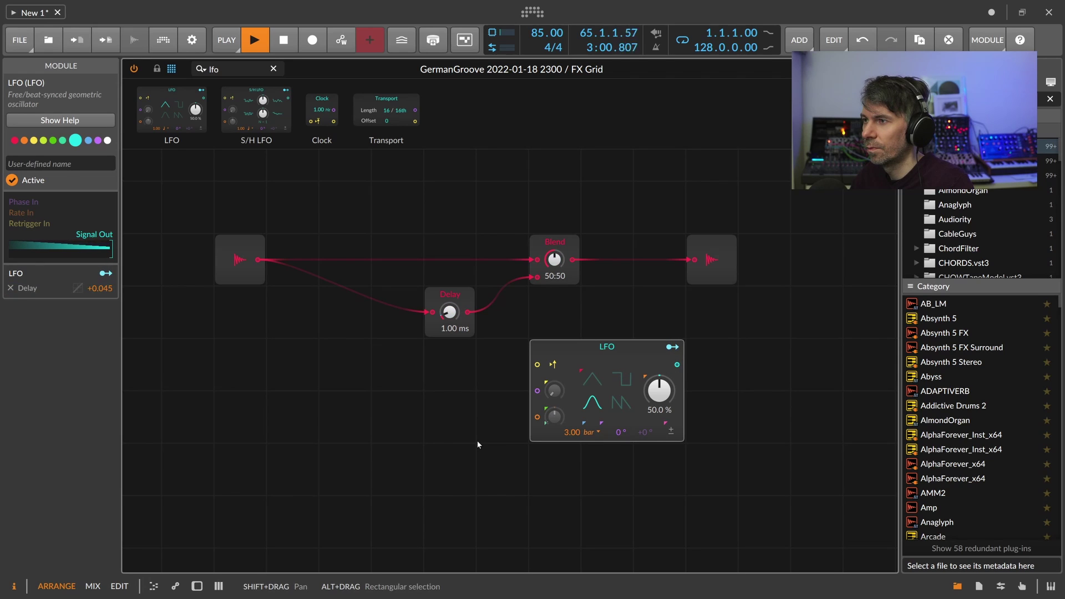
Move the LFO module into the free space to the left of the audio input module
left_click_drag(484, 379, 459, 333)
left_click_drag(581, 300, 266, 300)
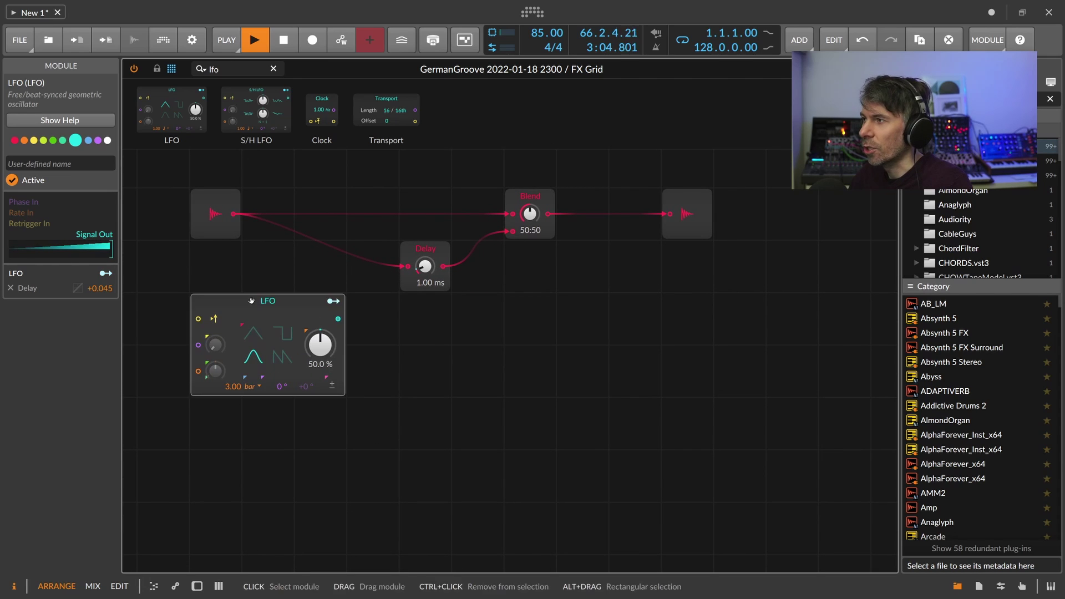
left_click_drag(483, 339, 222, 287)
left_click(445, 309)
left_click_drag(560, 318, 501, 314)
left_click(630, 312)
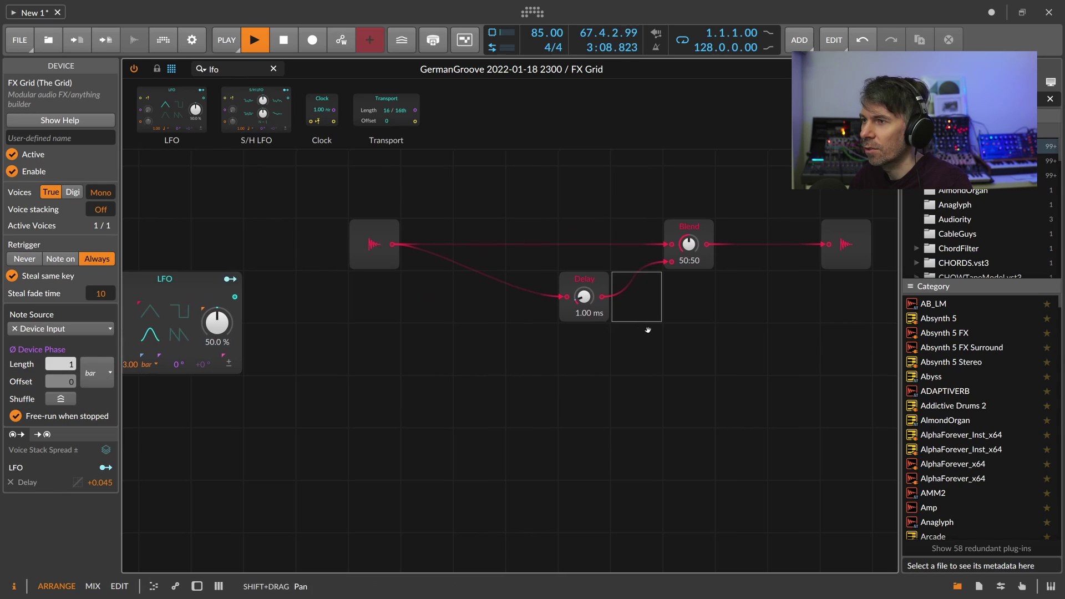
Disconnect the Blend module from the audio output and move the Delay and Blend modules closer to the audio input
left_click_drag(651, 331, 551, 317)
left_click_drag(729, 231, 698, 220)
left_click_drag(496, 269, 543, 219)
left_click_drag(636, 274, 433, 272)
left_click(426, 267)
left_click_drag(513, 333, 441, 231)
Duplicate the Delay and Blend pair three times downwards so there are four pairs fed by the audio input
left_click_drag(433, 283, 440, 474, "ctrl")
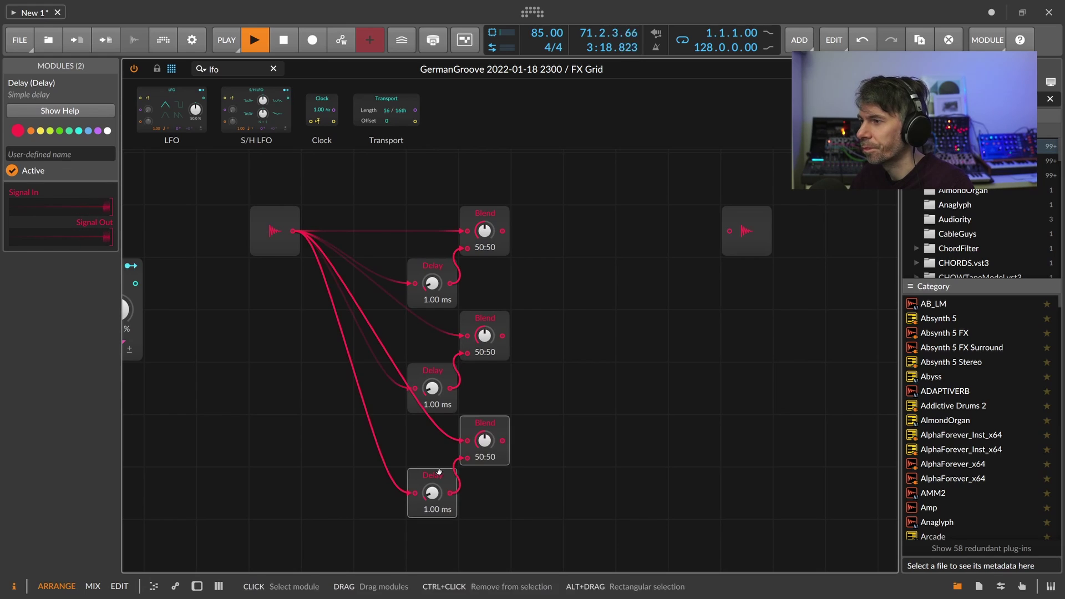
scroll(441, 471, "down", 2)
left_click_drag(437, 402, 437, 501, "ctrl")
Place the LFO beside the first Delay and duplicate it three times downwards, one LFO per Delay
left_click_drag(341, 350, 442, 423, "shift")
left_click_drag(219, 247, 438, 447)
scroll(440, 355, "down", 1)
scroll(439, 391, "down", 1)
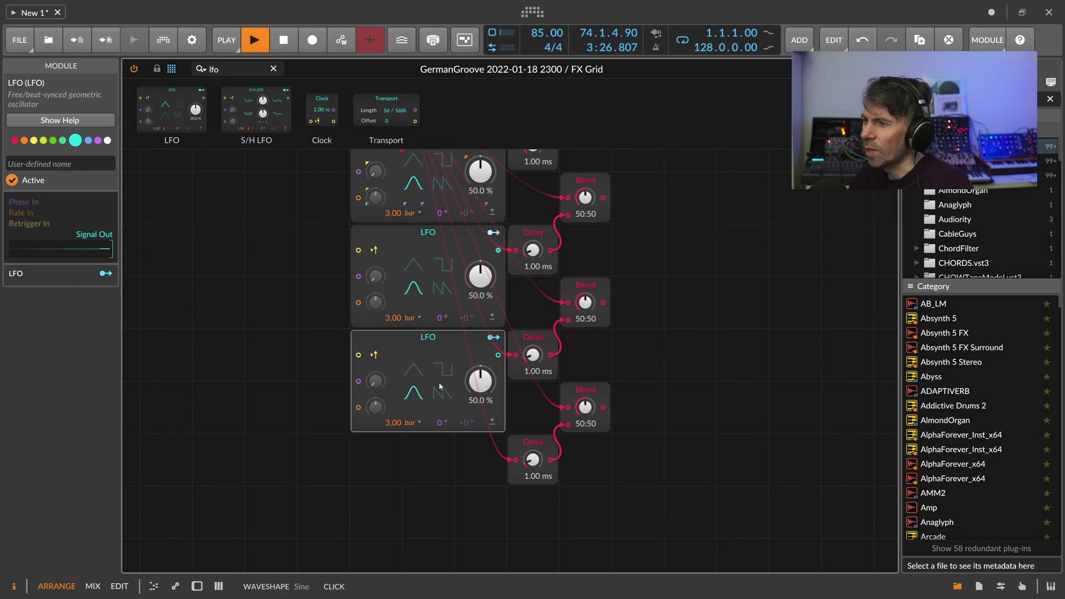
left_click_drag(438, 365, 440, 447, "ctrl")
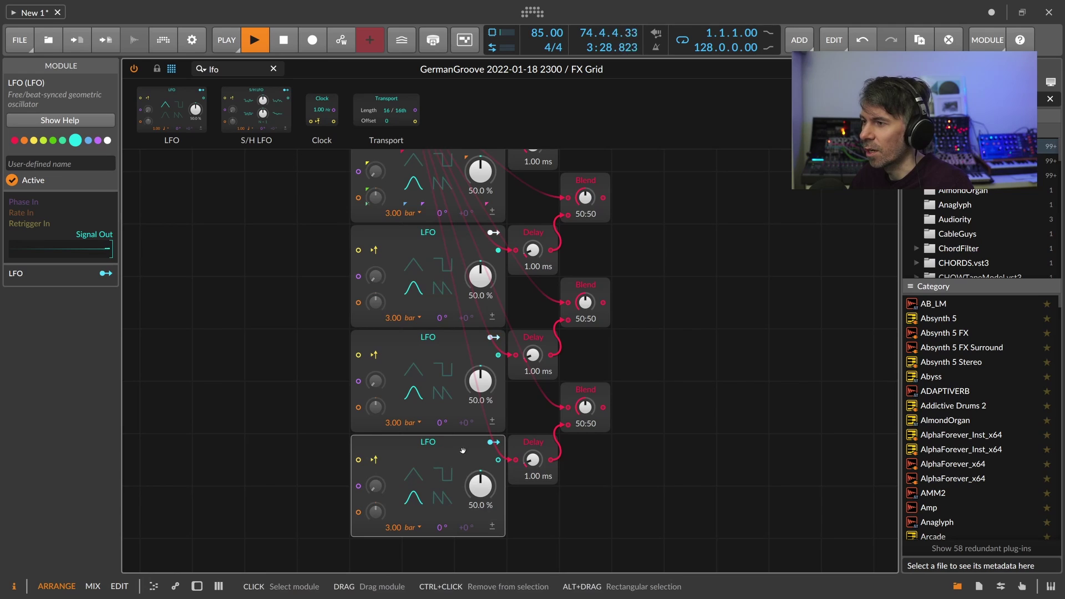
Clear the first LFO's modulation from the second, third and fourth Delay modules
left_click_drag(645, 426, 560, 436, "shift")
left_click(392, 255)
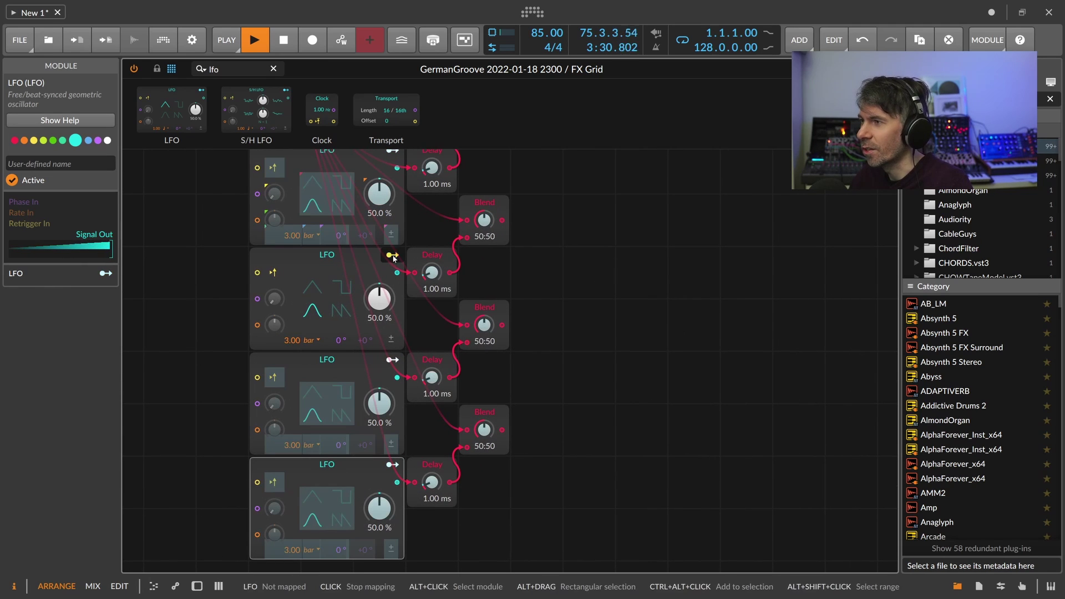
left_click(392, 152)
double_click(434, 273)
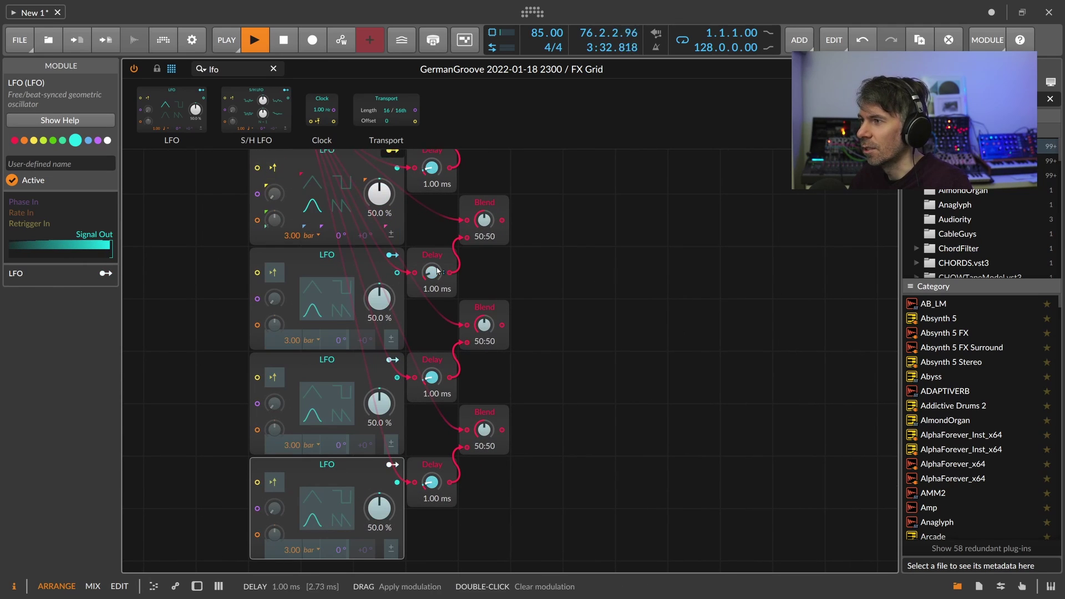
double_click(436, 379)
double_click(435, 483)
left_click_drag(546, 361, 546, 375, "shift")
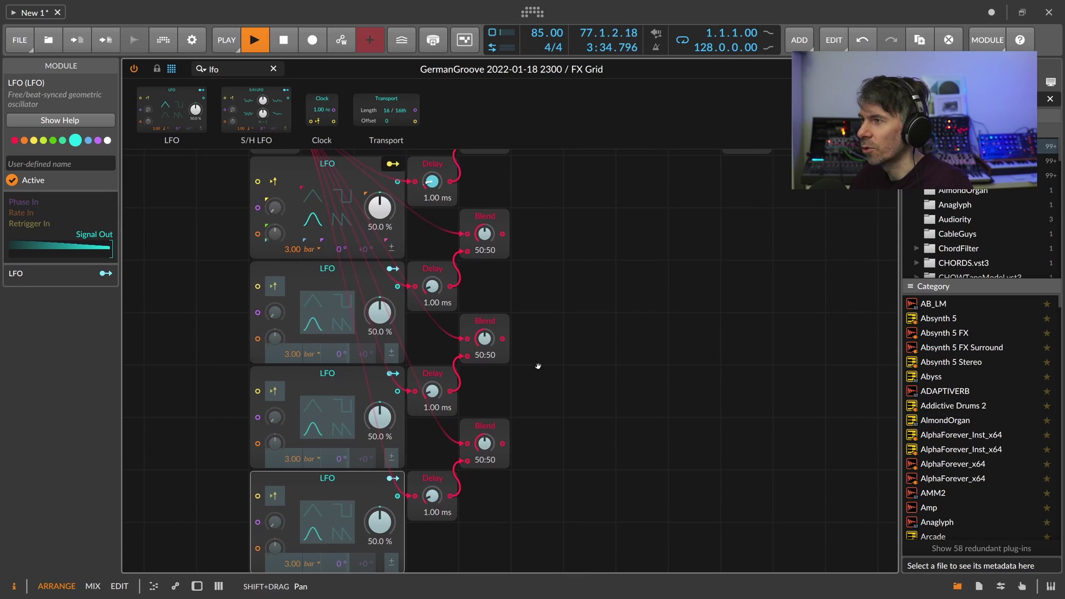
Map the second, third and fourth LFOs each to its neighbouring Delay, using +0.023 for the fourth
left_click(393, 269)
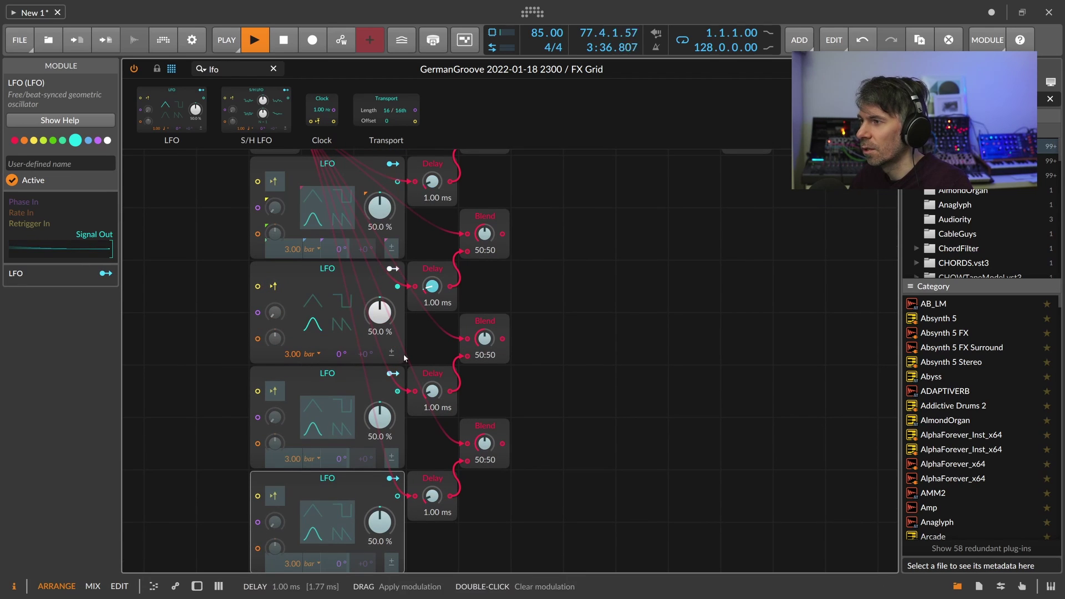
left_click(393, 373)
left_click_drag(432, 390, 431, 389)
scroll(402, 374, "down", 2)
left_click(394, 374)
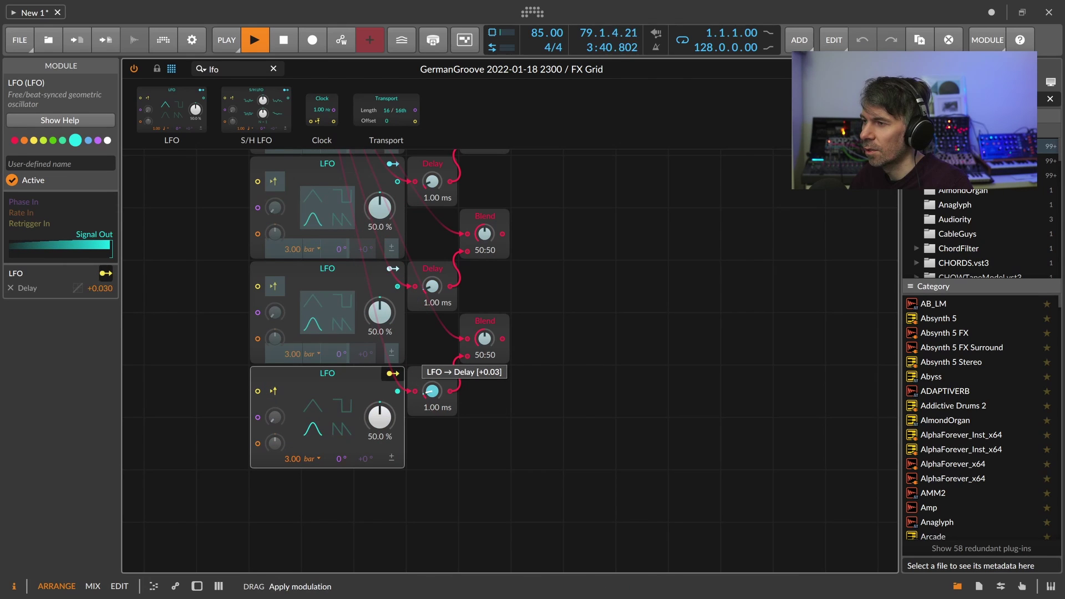
left_click(393, 374)
Set the four LFO cycles from first to fourth to 1, 2, 5 and 4 bars
left_click_drag(523, 381, 528, 458)
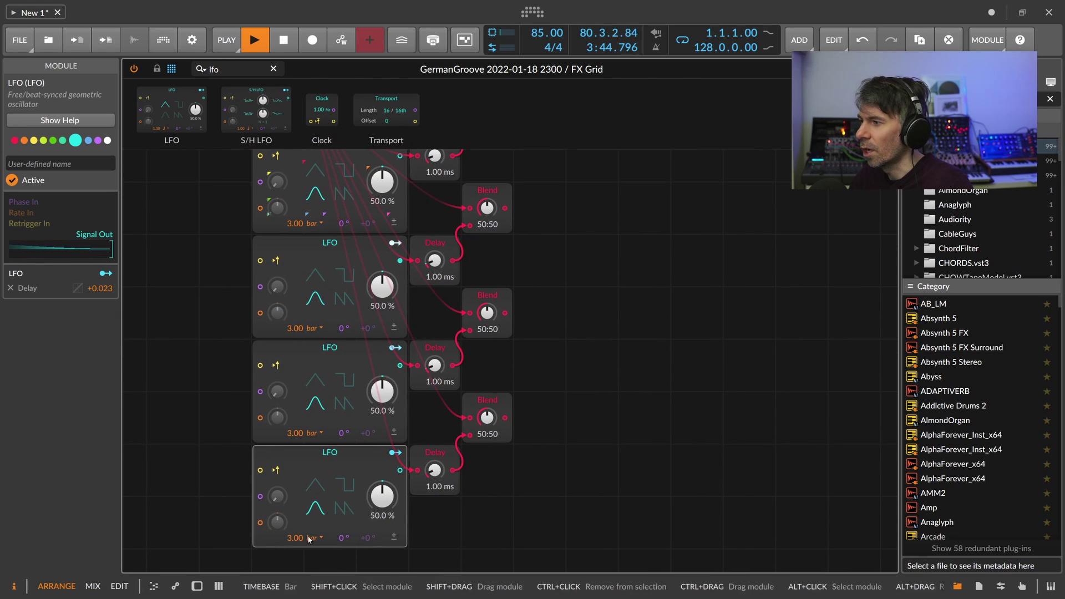
left_click_drag(290, 541, 289, 529)
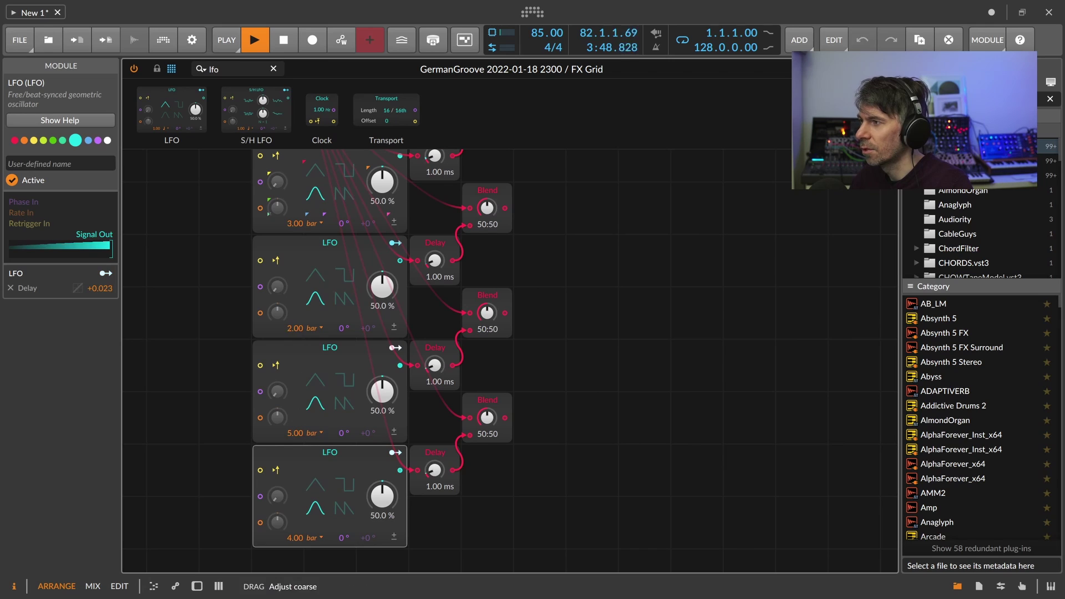
scroll(298, 230, "up", 3)
left_click_drag(314, 327, 292, 325)
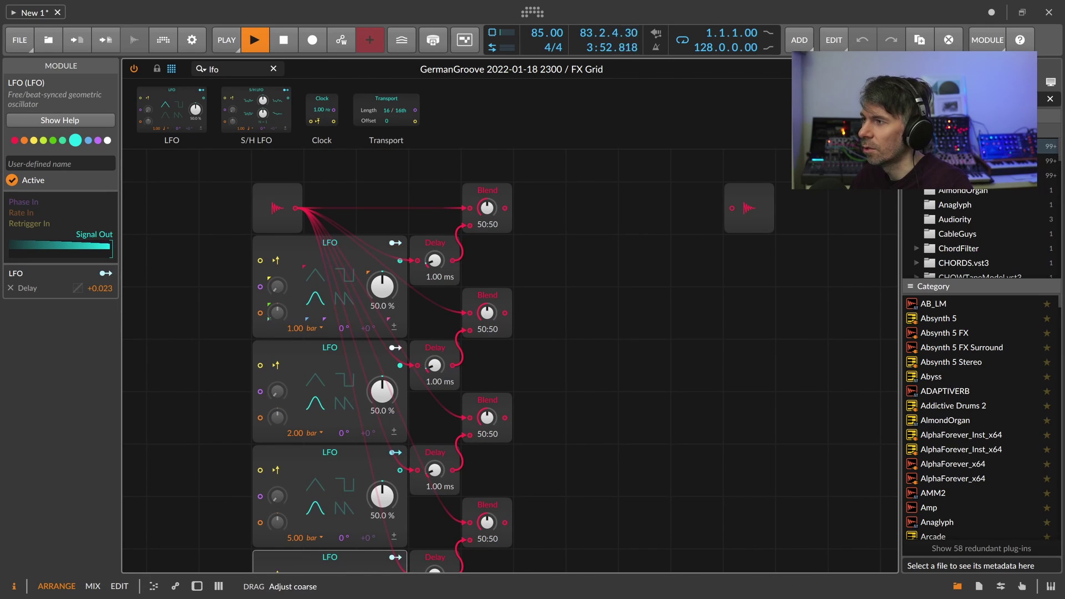
Search the grid modules for "mix", add a Mixer in front of the audio output and set channel 1 to -6 dB
left_click_drag(563, 266, 430, 187)
left_click_drag(411, 227, 432, 336)
left_click_drag(227, 69, 156, 80)
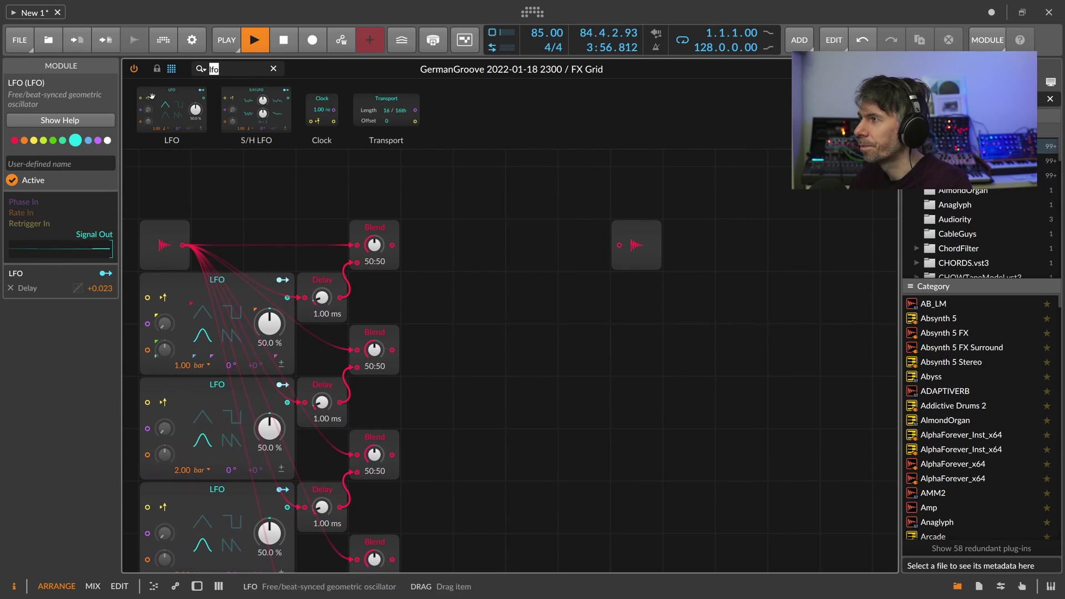
type("mix")
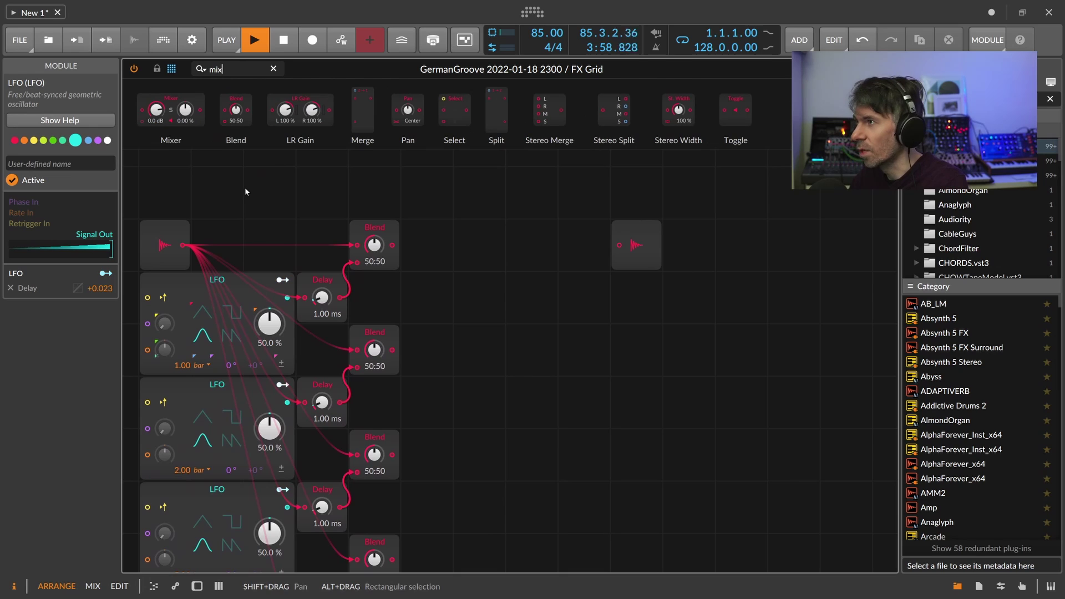
left_click_drag(171, 110, 619, 245)
left_click(535, 247, "ctrl")
type("-6")
key("Return")
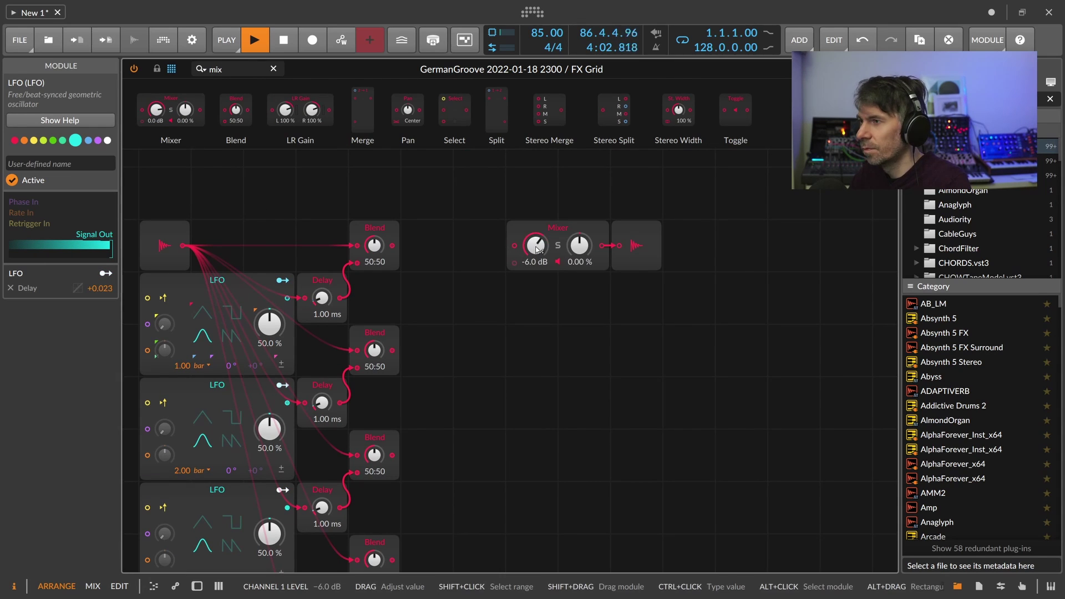
Connect the first and second Blend modules to Mixer channels 1 and 2 and set channel 2 to -6 dB
left_click_drag(392, 245, 514, 245)
left_click_drag(392, 350, 514, 298)
left_click(535, 298, "ctrl")
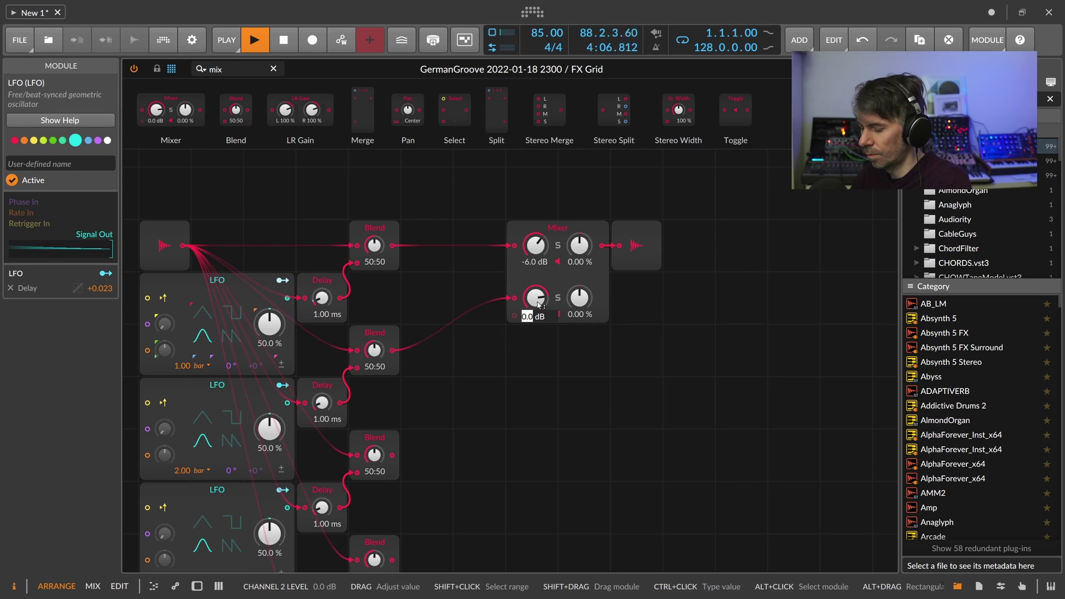
type("-6")
key("Return")
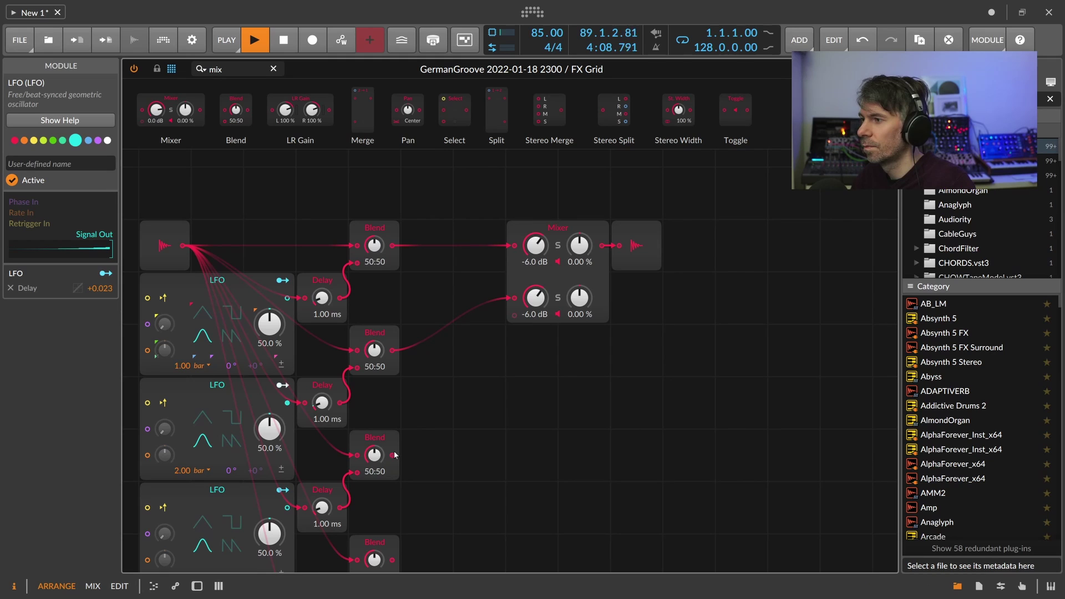
Connect the third and fourth Blend modules to Mixer channels 3 and 4 and set both channels to -6 dB
left_click_drag(502, 320, 514, 350)
left_click(542, 359, "ctrl")
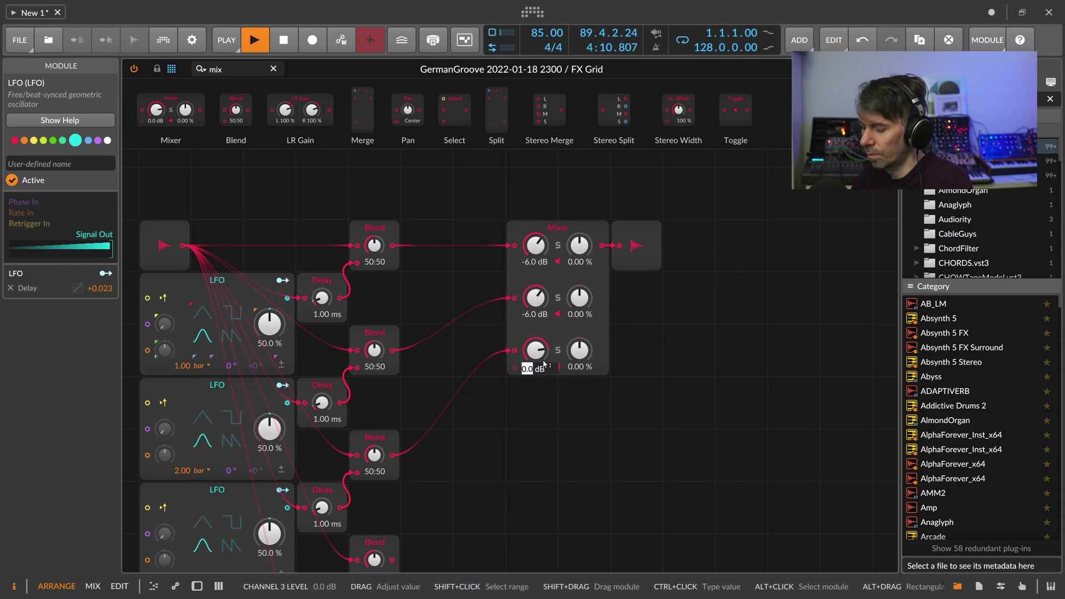
type("-6")
key("Return")
scroll(538, 372, "down", 2)
left_click_drag(392, 508, 514, 350)
left_click(537, 350, "ctrl")
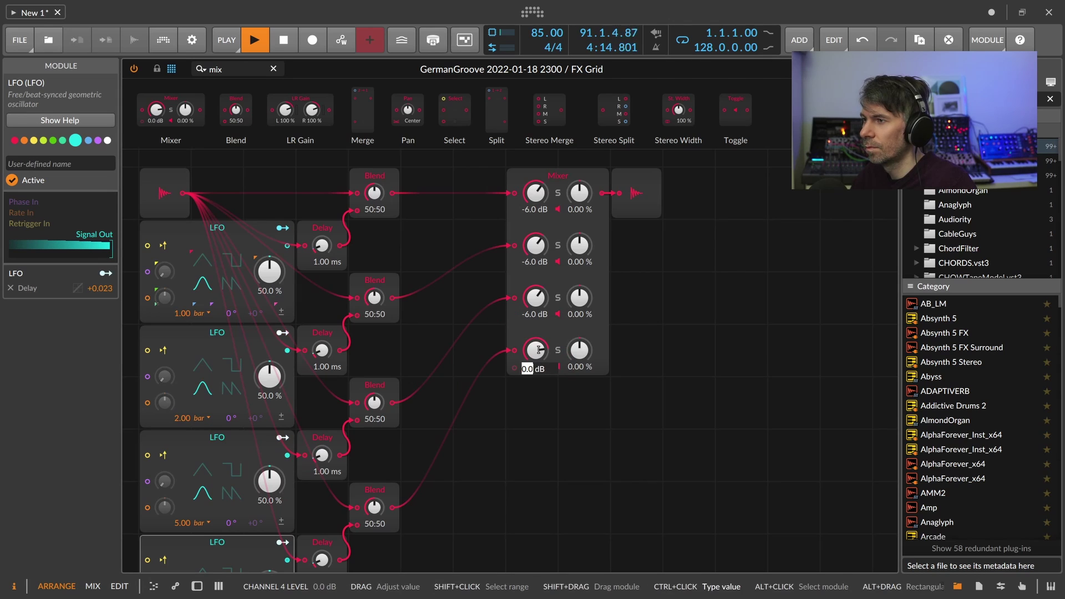
type("-")
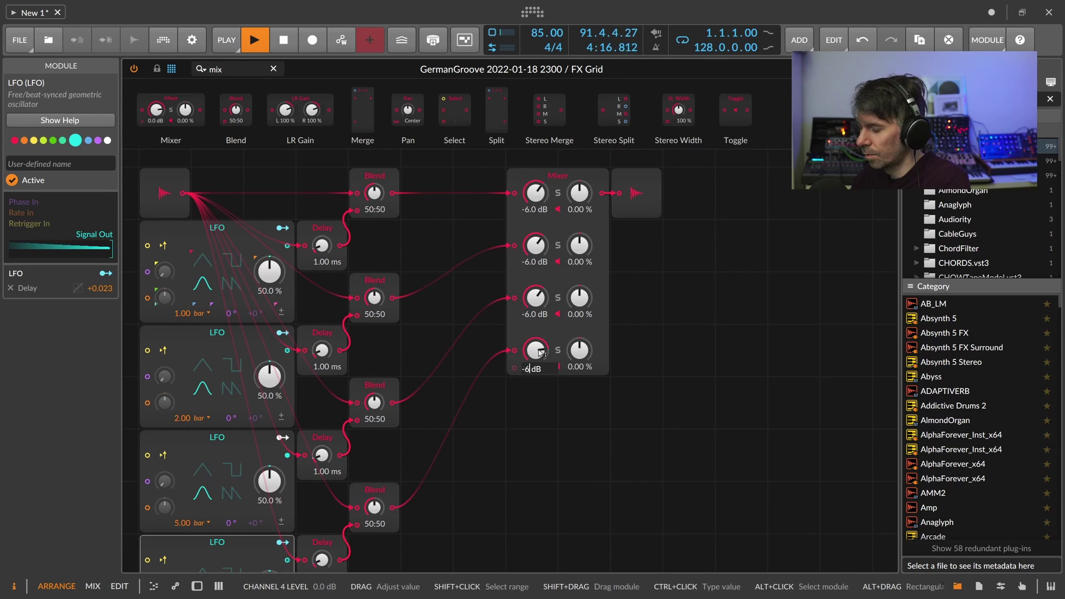
type("6")
key("Return")
Set the four Delay times from first to fourth to about 0.66, 0.57, 0.22 and 0.26 ms
scroll(534, 348, "up", 2)
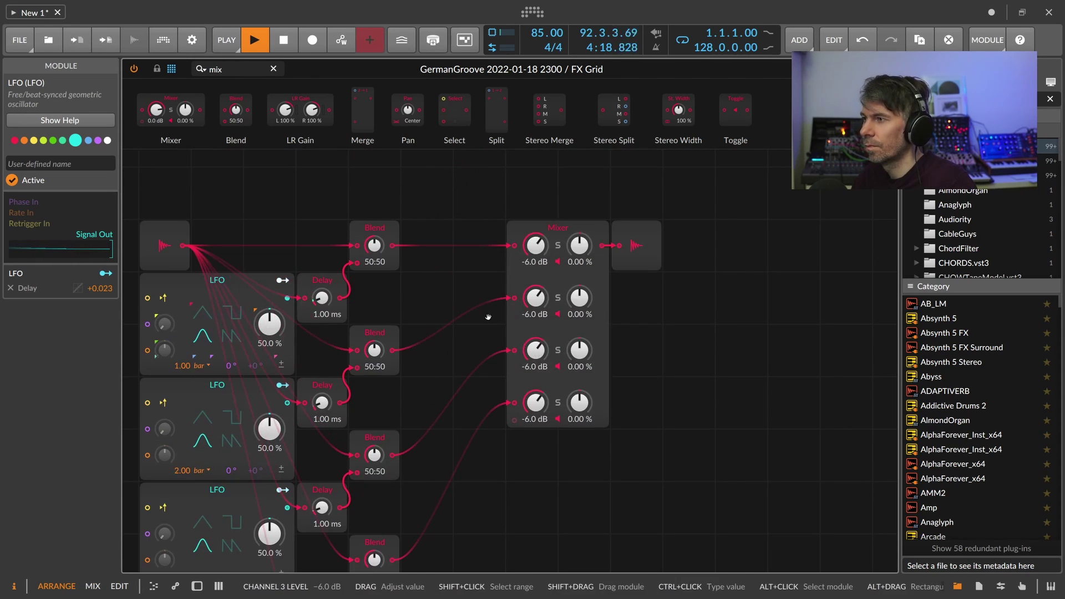
scroll(506, 324, "down", 3)
scroll(507, 324, "left", 5)
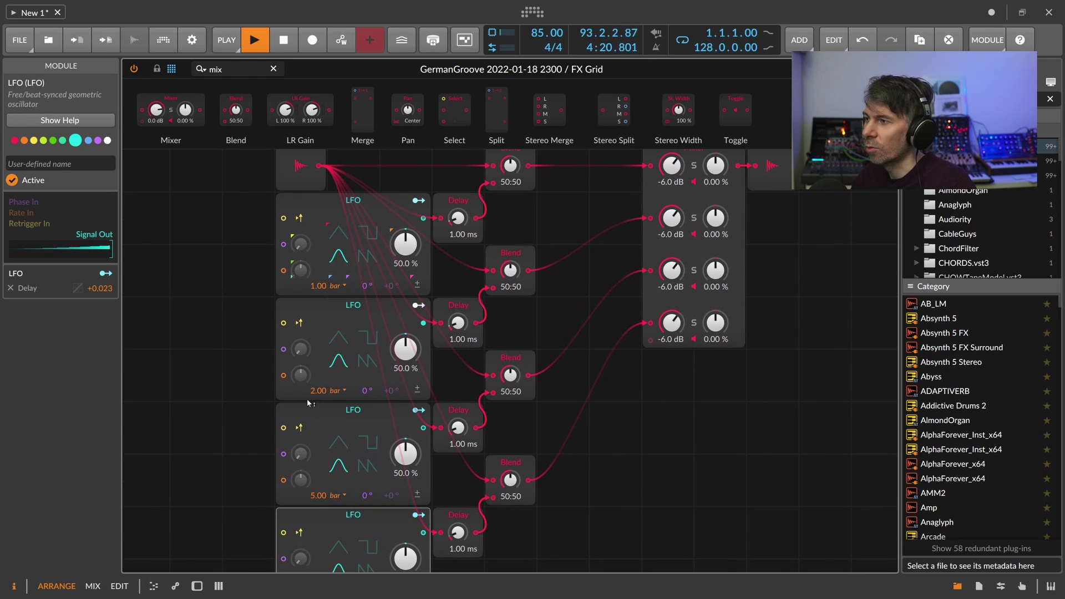
scroll(358, 428, "up", 2)
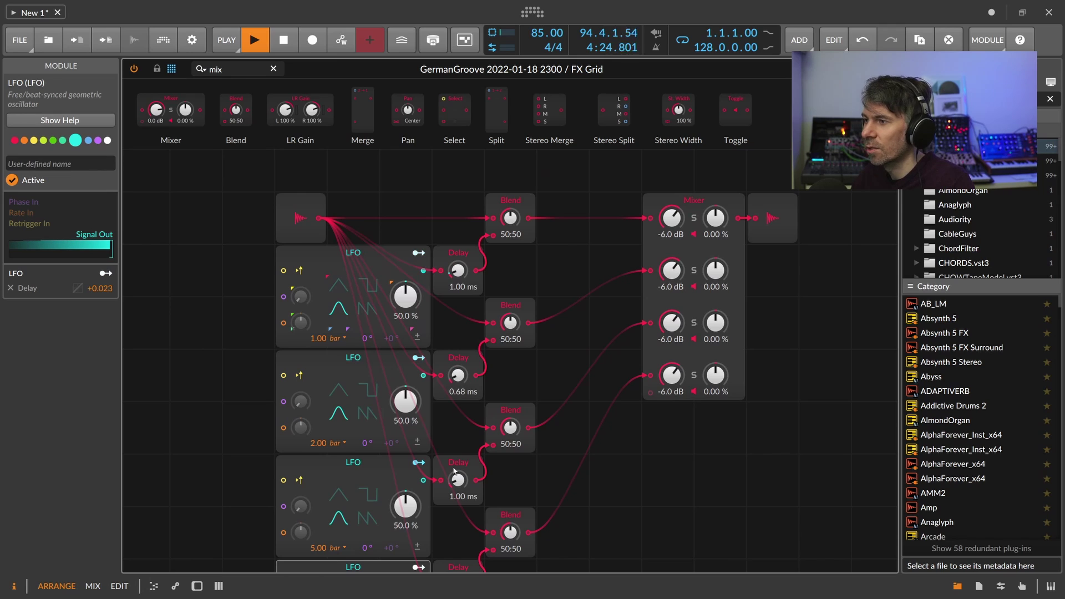
left_click_drag(458, 481, 458, 485)
left_click_drag(458, 378, 458, 384)
left_click_drag(458, 276, 458, 285)
scroll(460, 280, "down", 3)
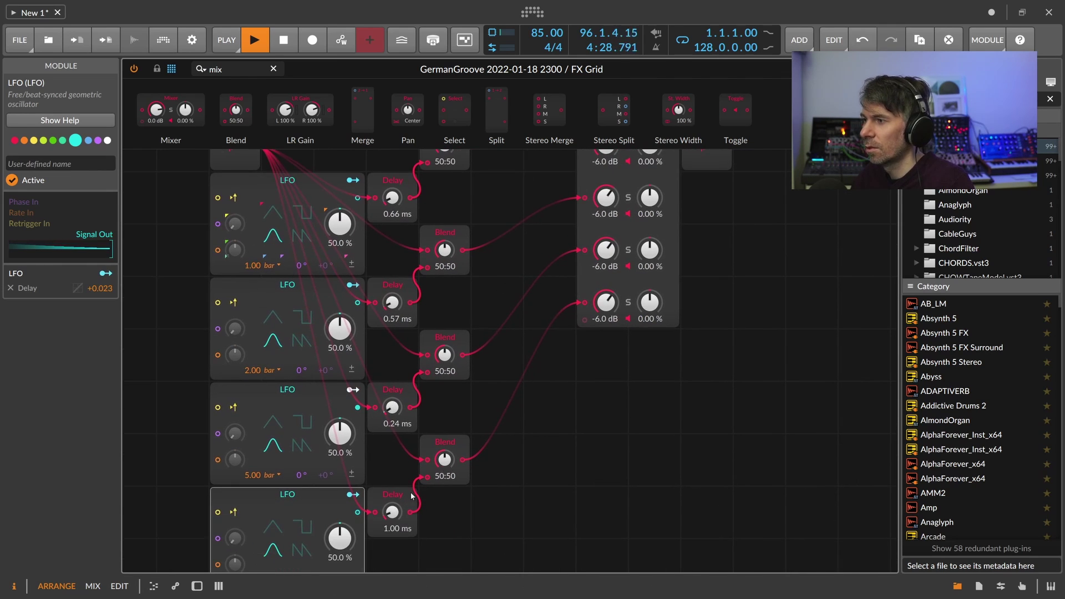
scroll(516, 381, "up", 3)
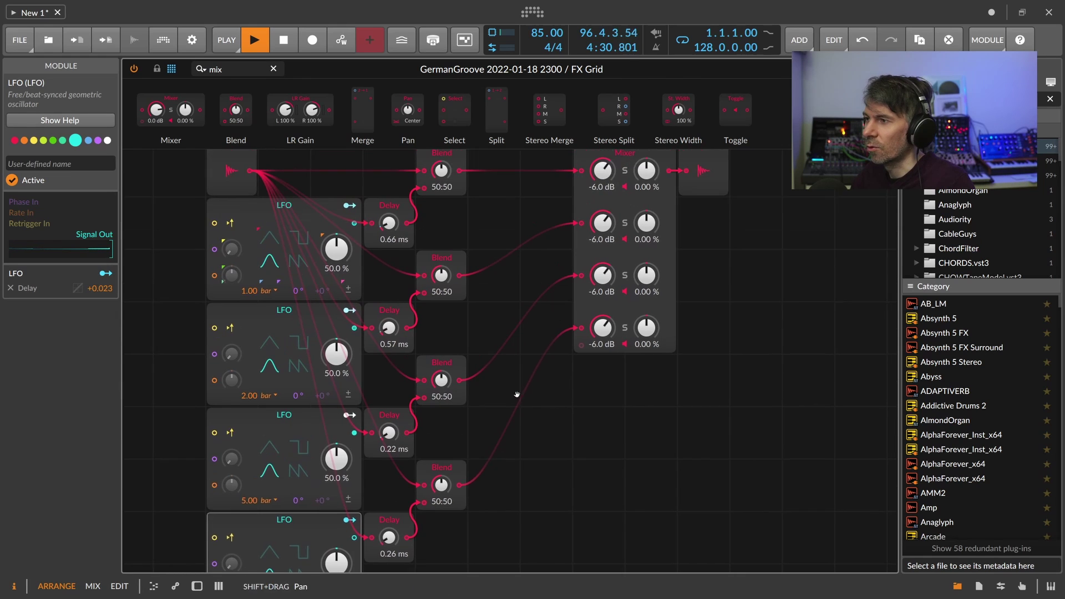
scroll(357, 371, "down", 3)
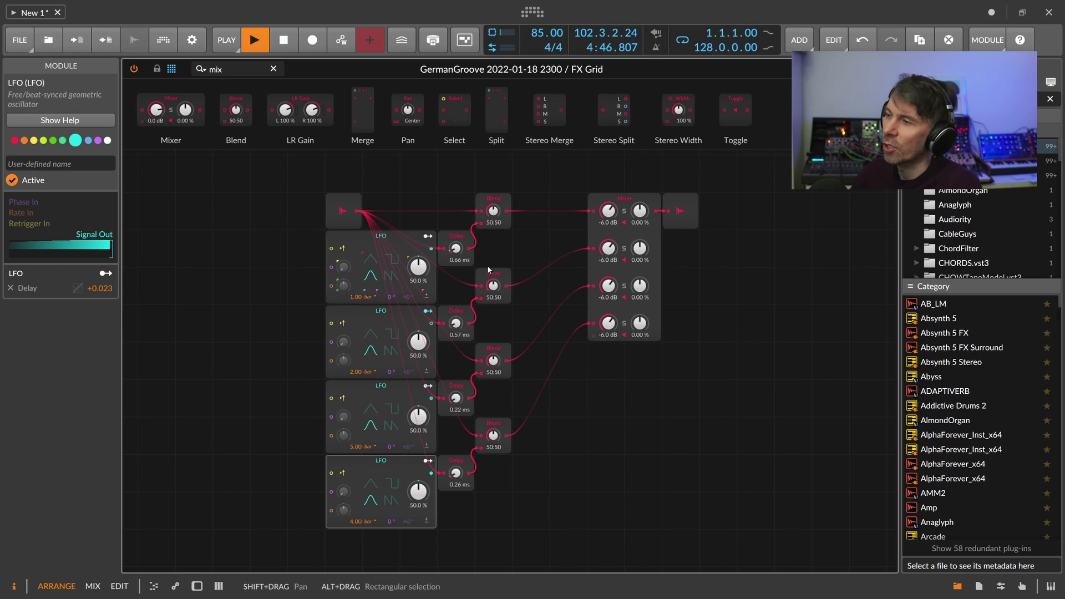
Delete all four LFOs and the second, third and fourth Delay and Blend pairs
left_click_drag(288, 249, 400, 511)
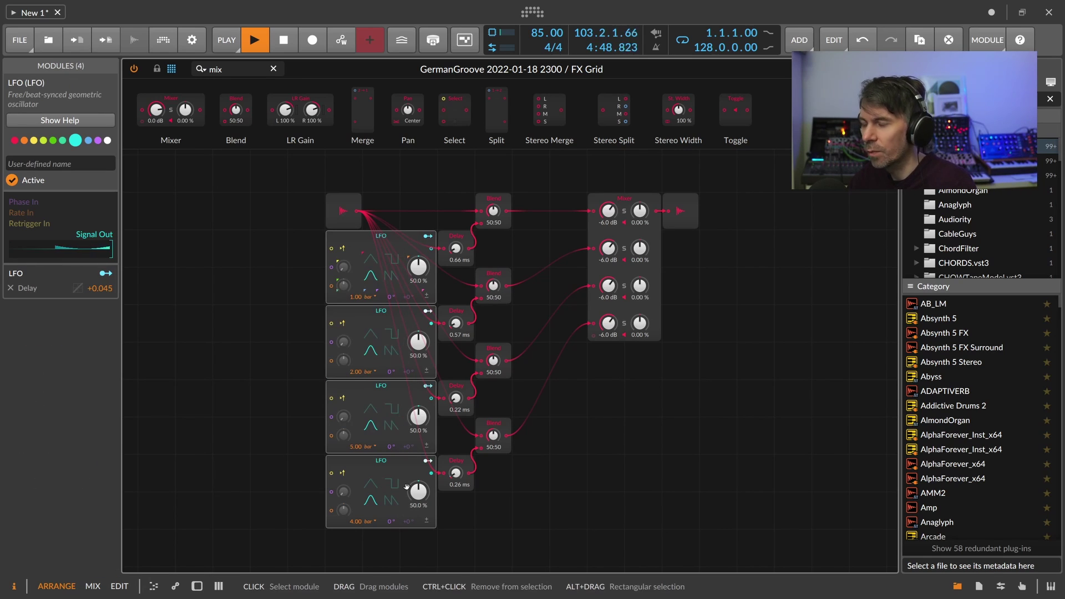
key("Delete")
left_click_drag(371, 277, 508, 501)
key("Delete")
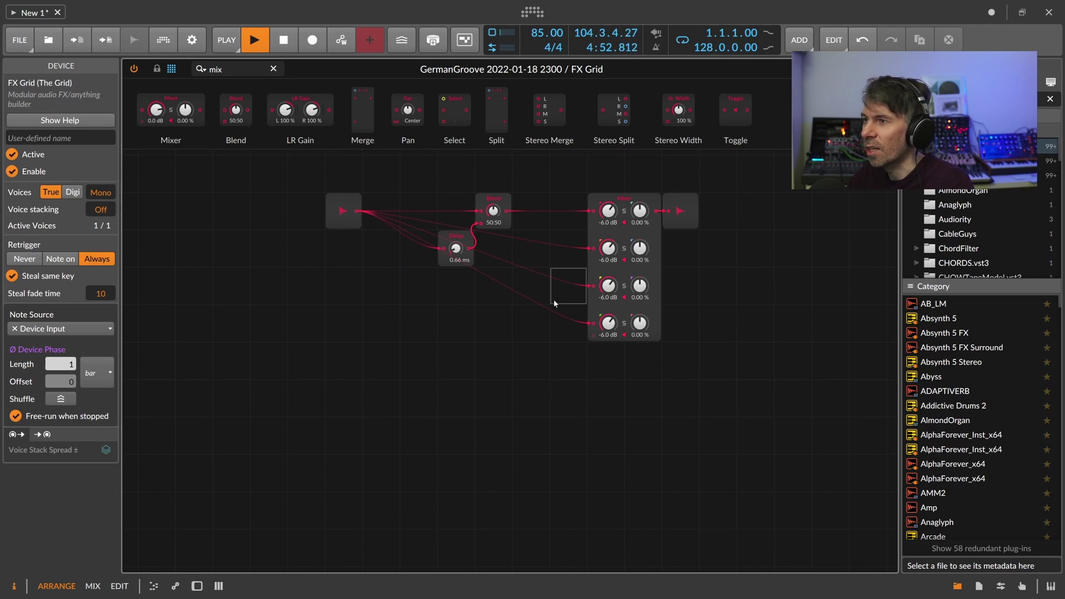
Remove the cables from Mixer channels 2, 3 and 4, leaving only the first channel connected
double_click(592, 323)
double_click(588, 287)
double_click(585, 249)
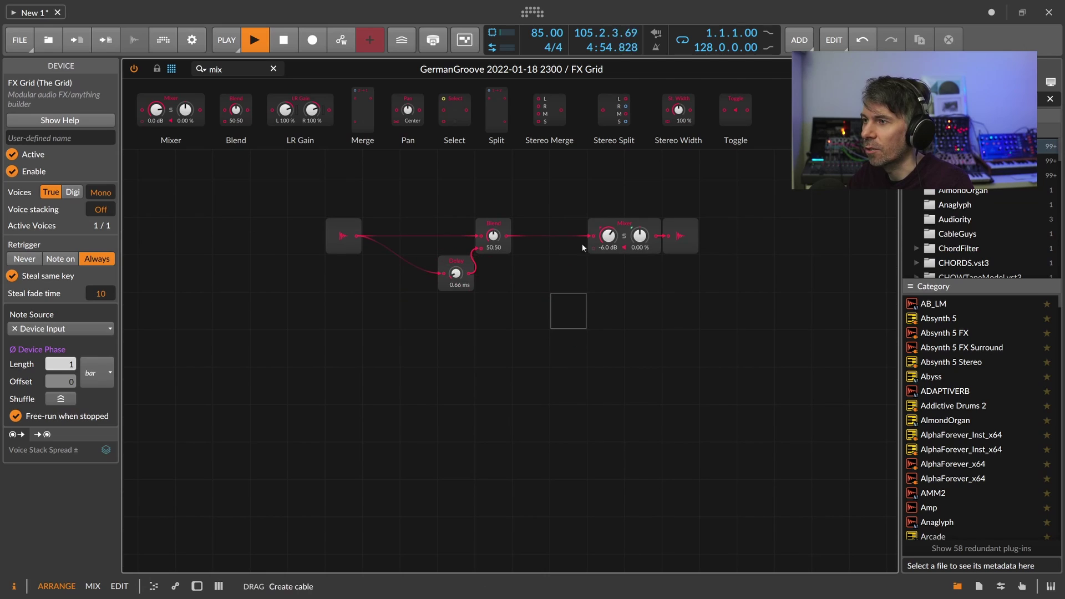
Delete the Mixer module so the Blend feeds the output directly
left_click(598, 231)
key("Delete")
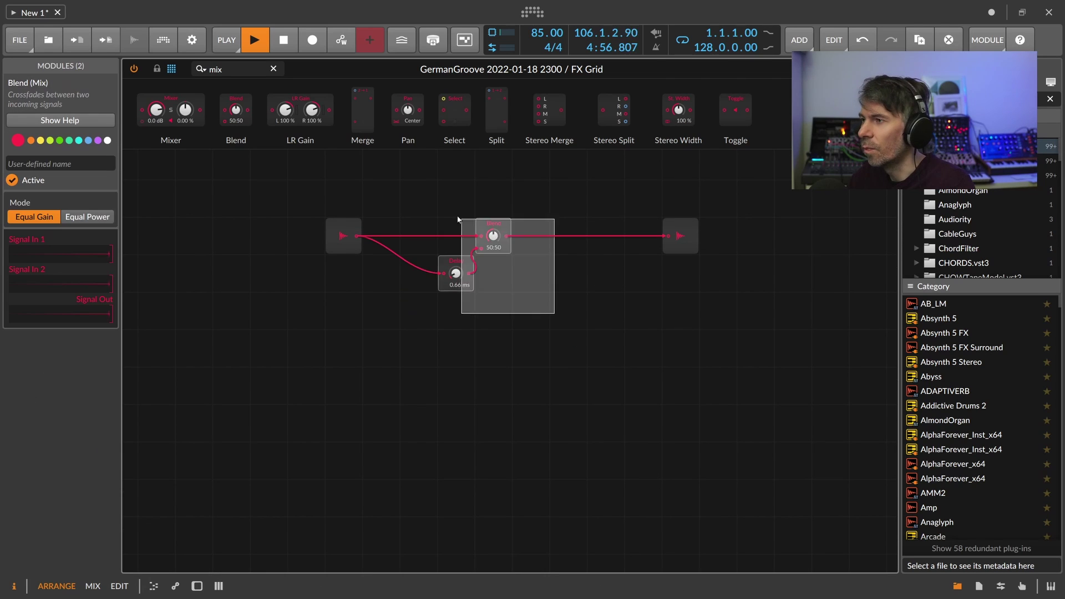
left_click(455, 273)
left_click(455, 273, "ctrl")
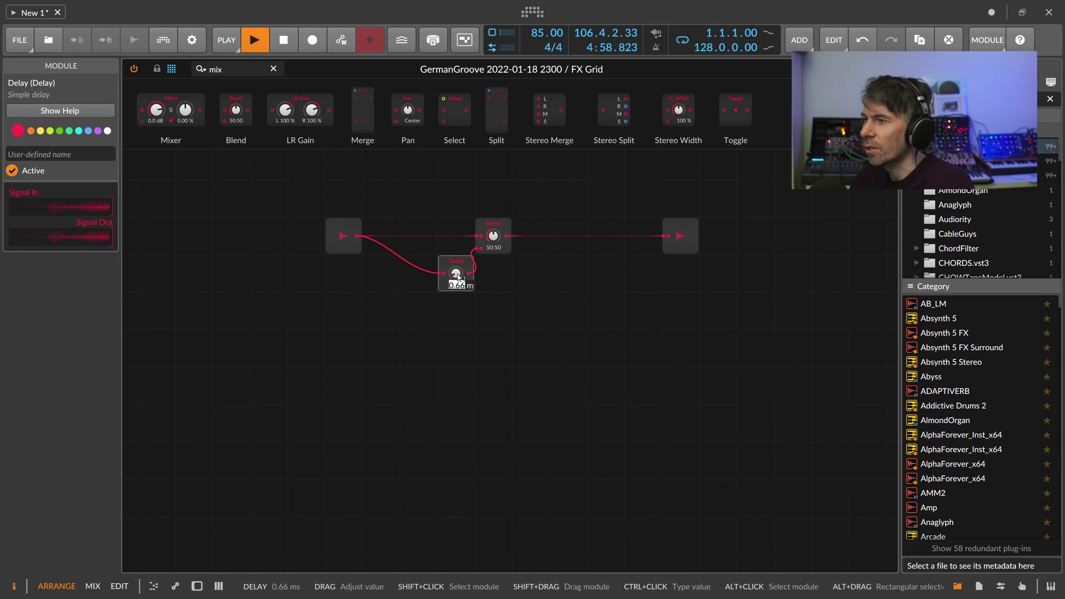
key("Escape")
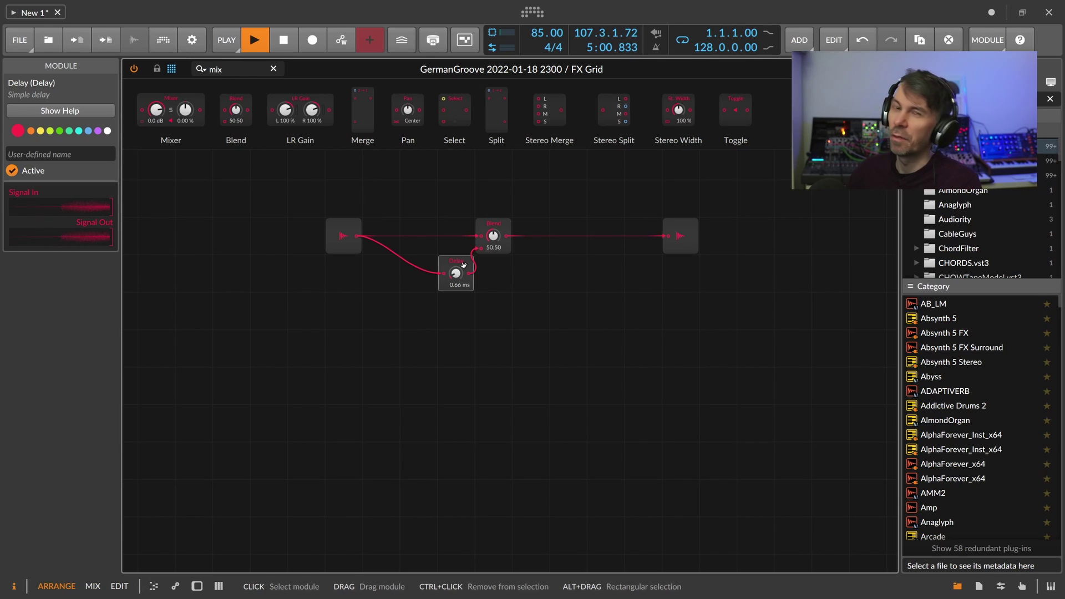
Set the Delay module's time to 1 ms
left_click(460, 274, "ctrl")
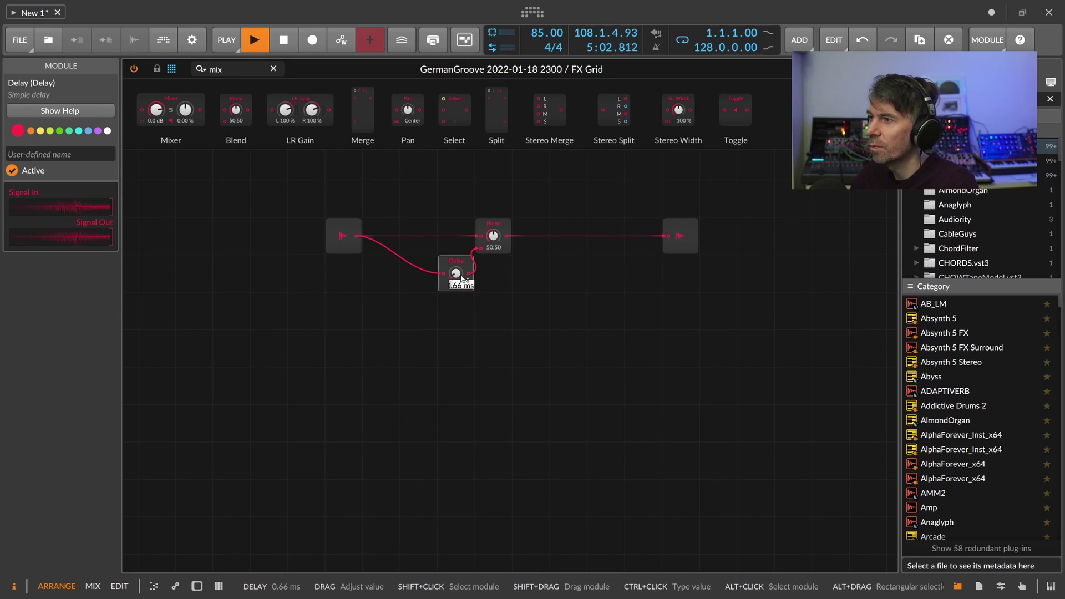
type("1000")
key("Return")
left_click(456, 273, "ctrl")
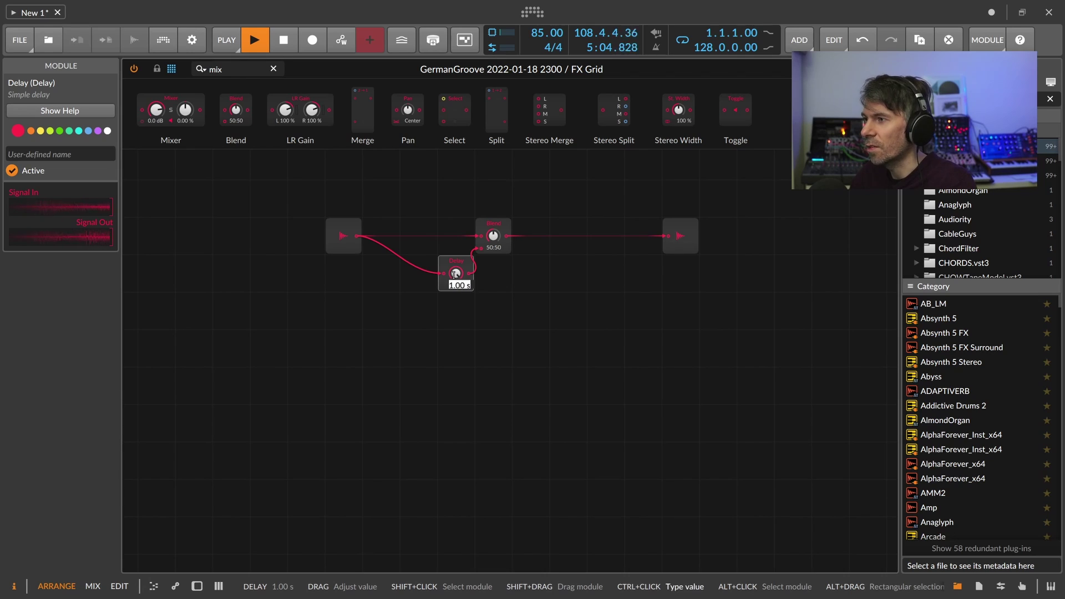
type("1ms")
key("Return")
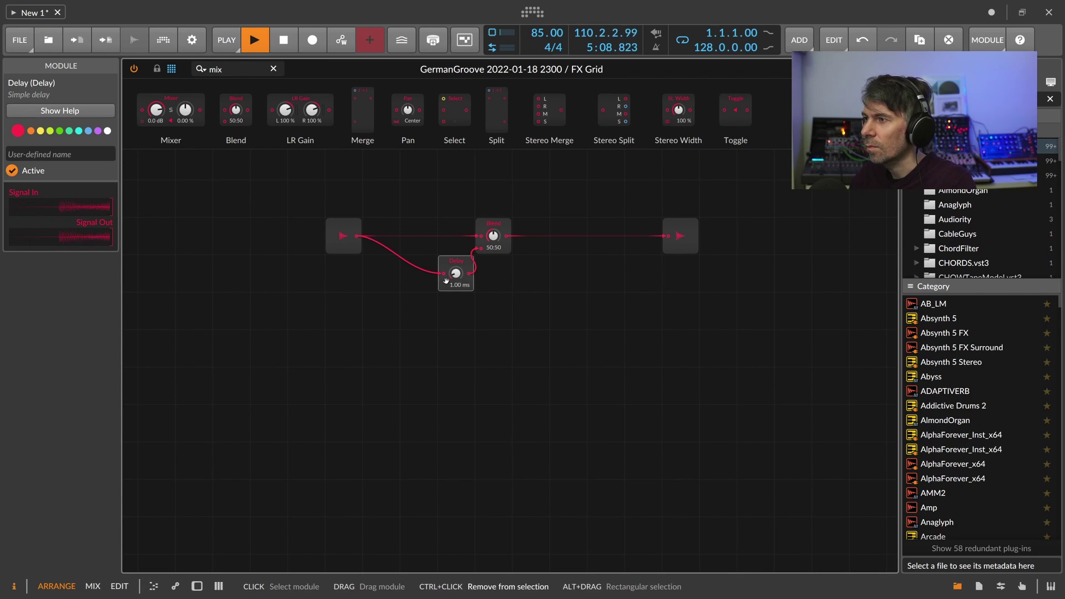
left_click_drag(451, 273, 450, 277)
left_click(459, 276, "ctrl")
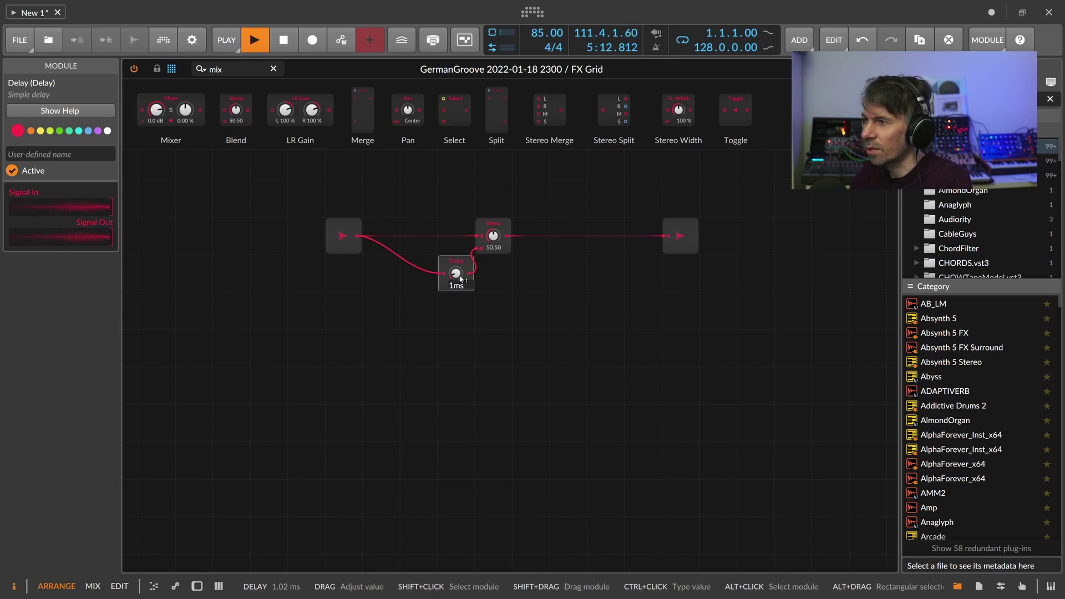
type("1ms")
key("Return")
Add a single Macro modulator to the track's FX Grid and make it bipolar
left_click(886, 70)
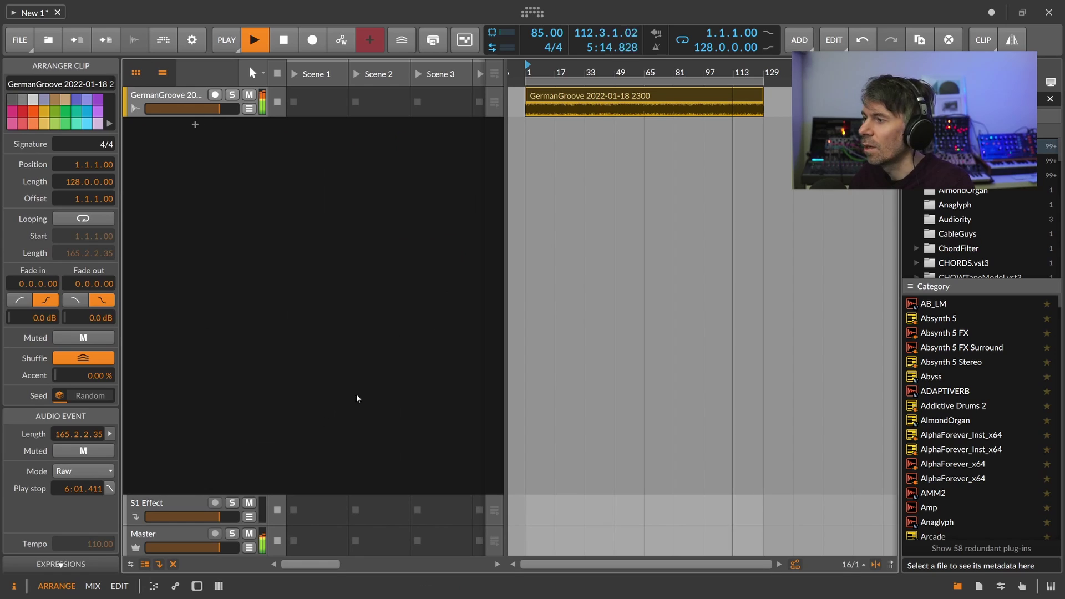
double_click(207, 101)
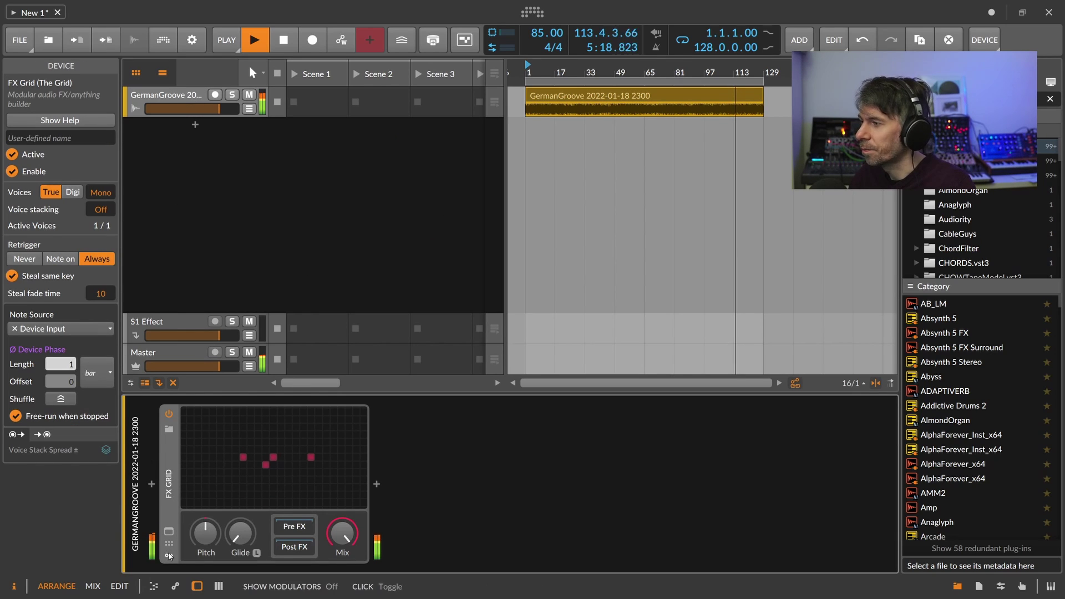
left_click(168, 555)
left_click(191, 432)
type("mac")
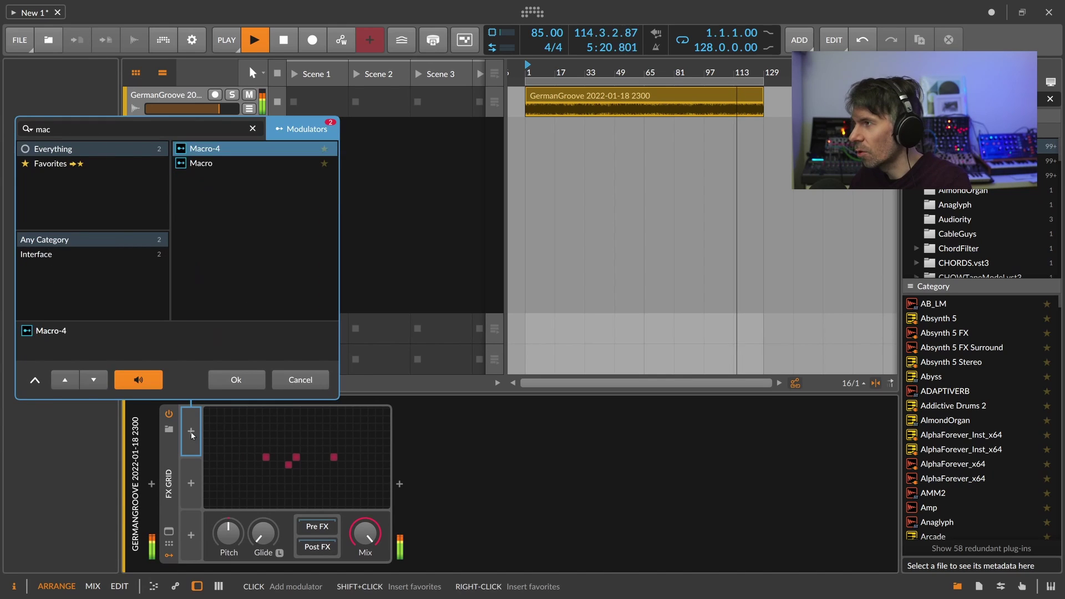
key("Down")
key("Return")
left_click(224, 431)
Map the macro to the Delay time with an amount of about +0.103, then reset the macro to 0 %
left_click(206, 450)
left_click(289, 446)
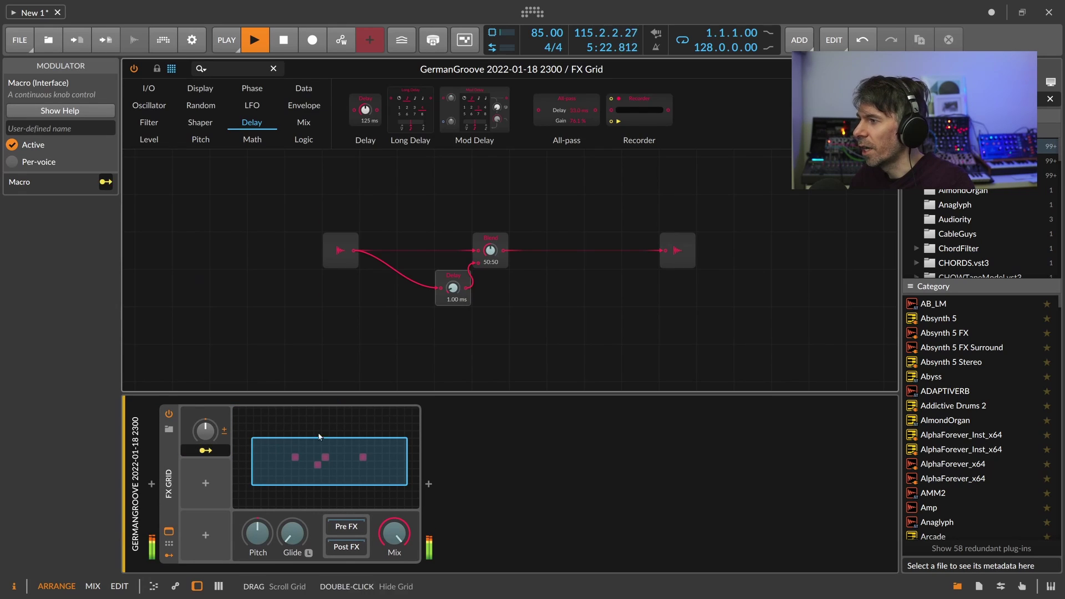
left_click_drag(453, 288, 453, 281)
left_click_drag(205, 431, 205, 444)
left_click_drag(453, 287, 453, 281)
left_click(206, 450)
left_click_drag(205, 431, 205, 383)
double_click(206, 432)
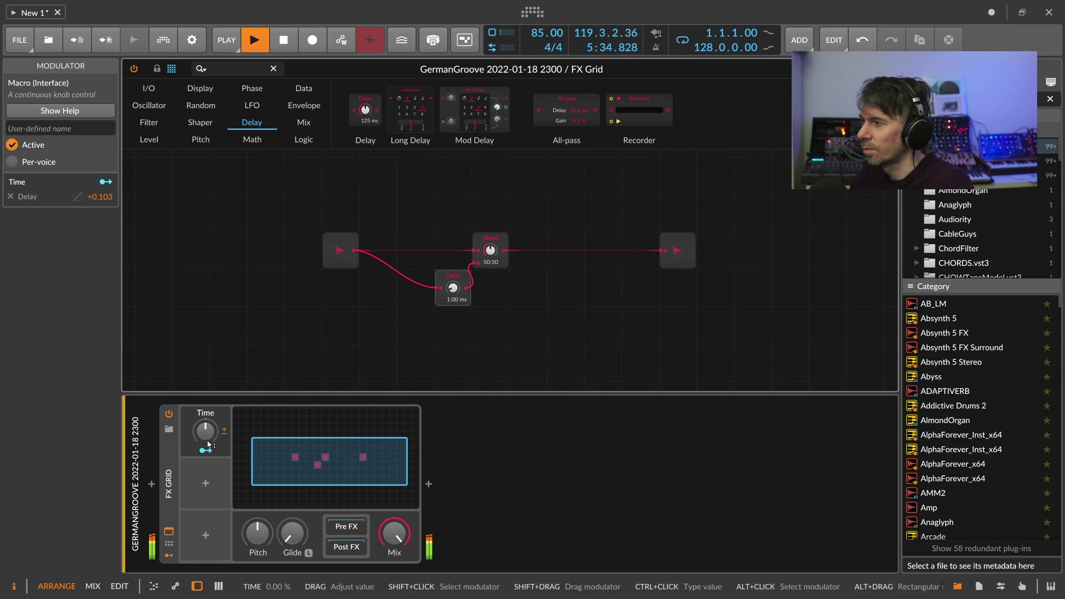
Close the patch view, insert a Chain device before the FX Grid and nest the FX Grid inside it
left_click(169, 532)
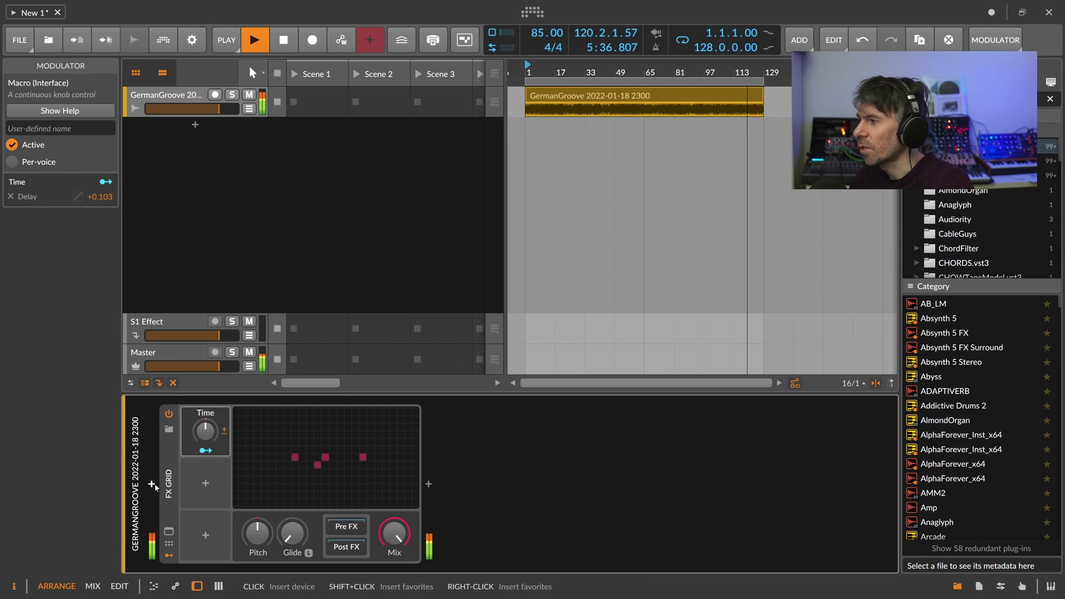
left_click(151, 484)
type("chain")
key("Return")
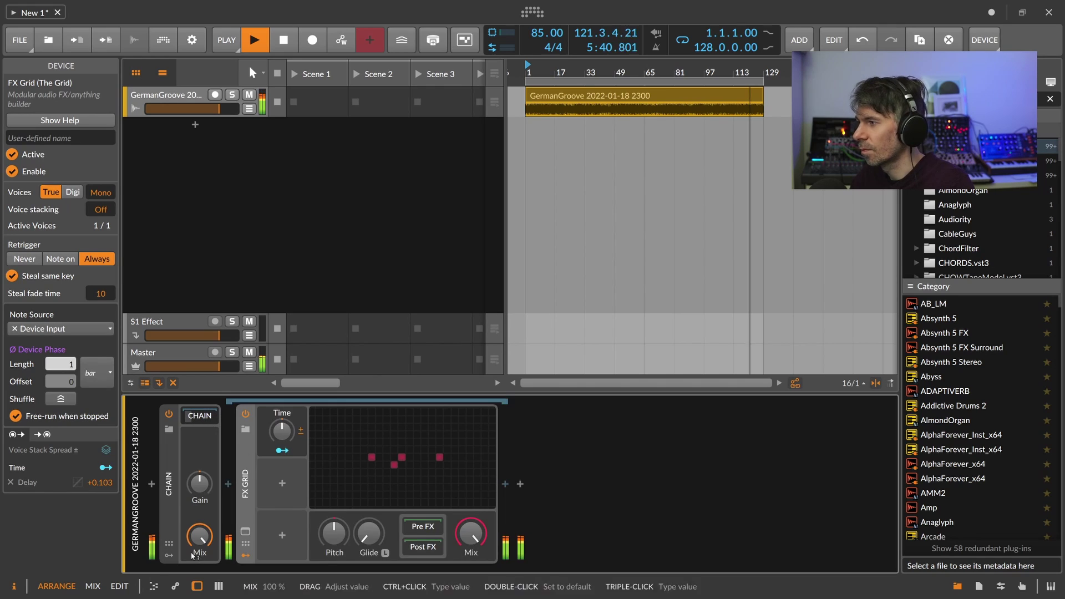
Move the Time macro from the FX Grid to the Chain device and check that it still controls the delay
left_click(288, 428)
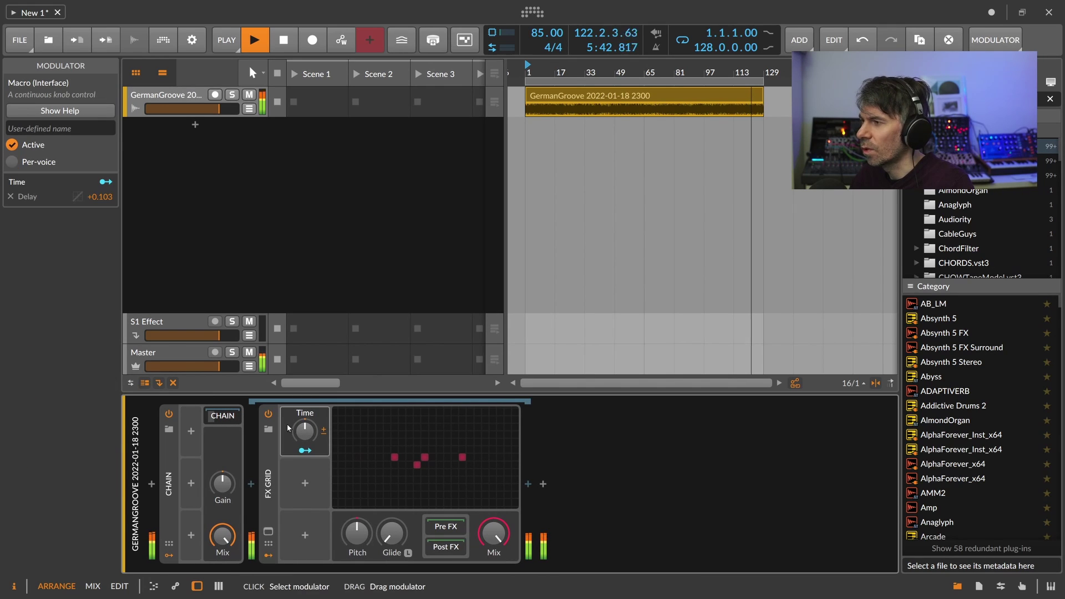
left_click_drag(288, 428, 197, 433)
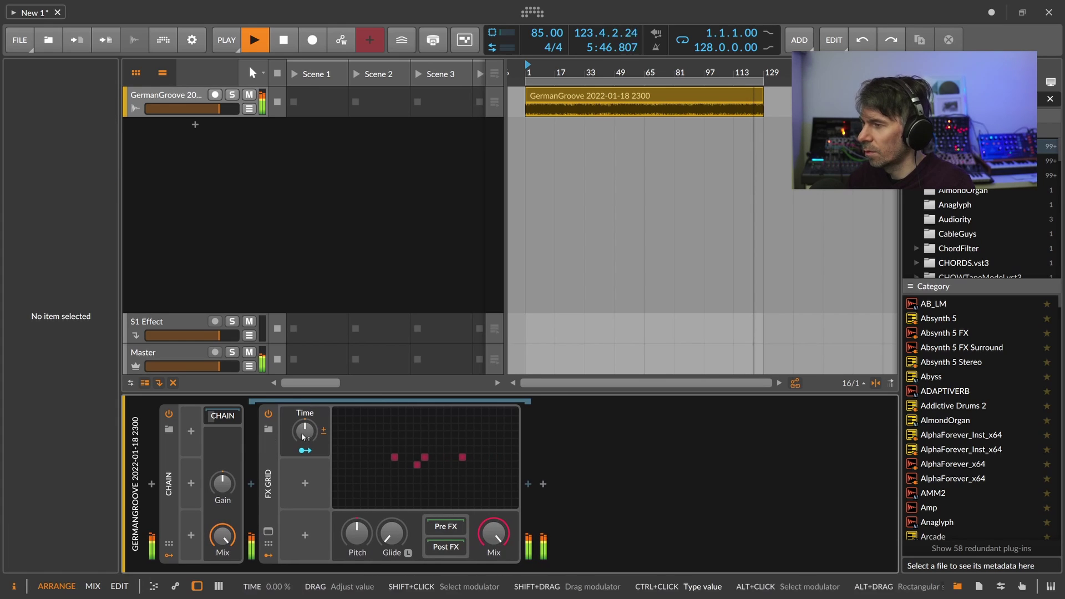
left_click_drag(289, 428, 205, 435)
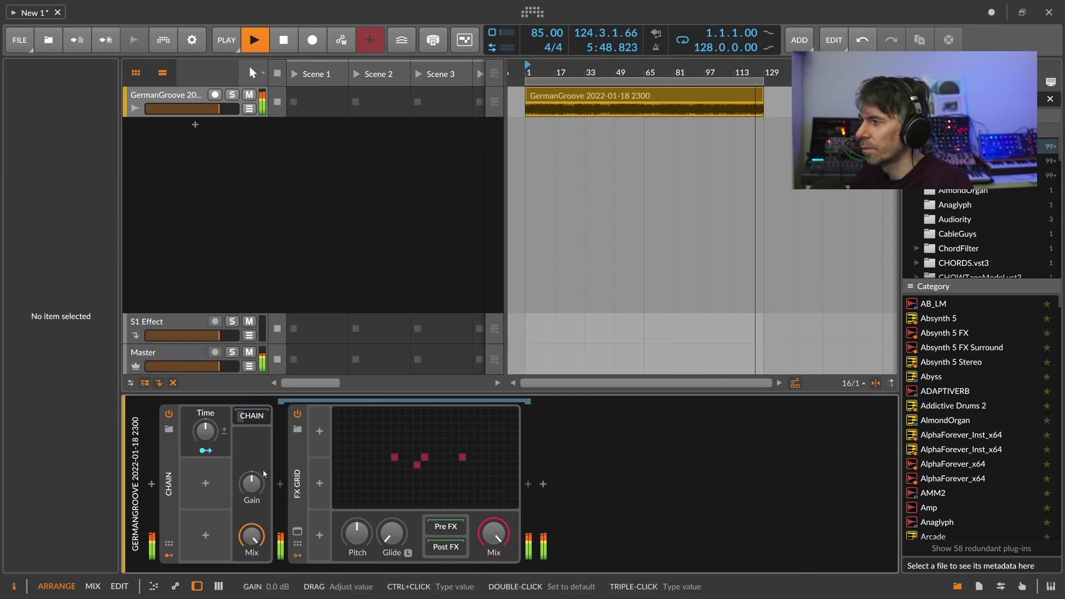
left_click(427, 471)
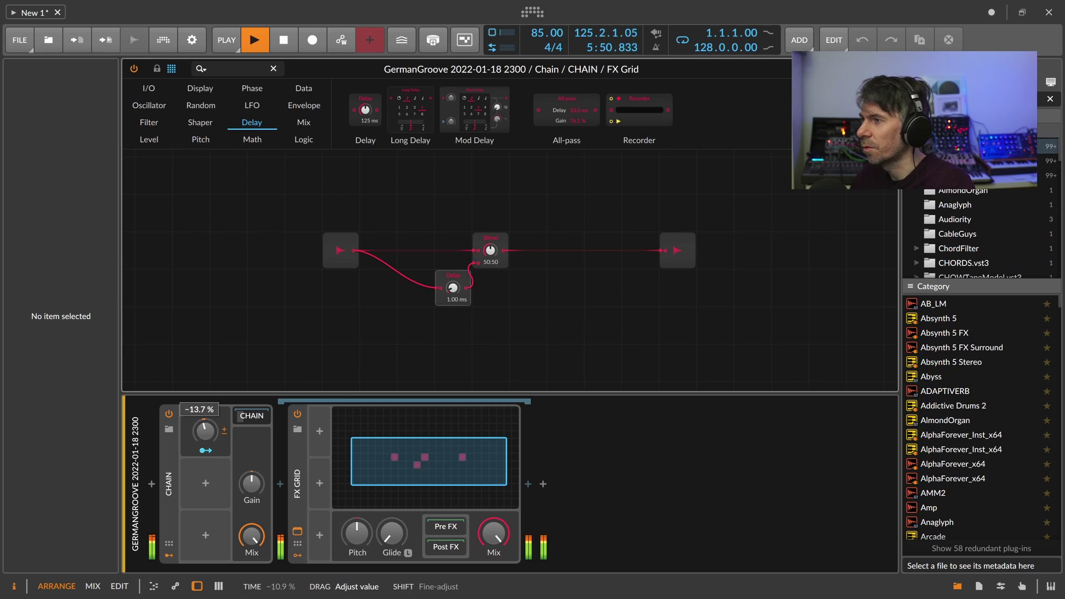
left_click(339, 458)
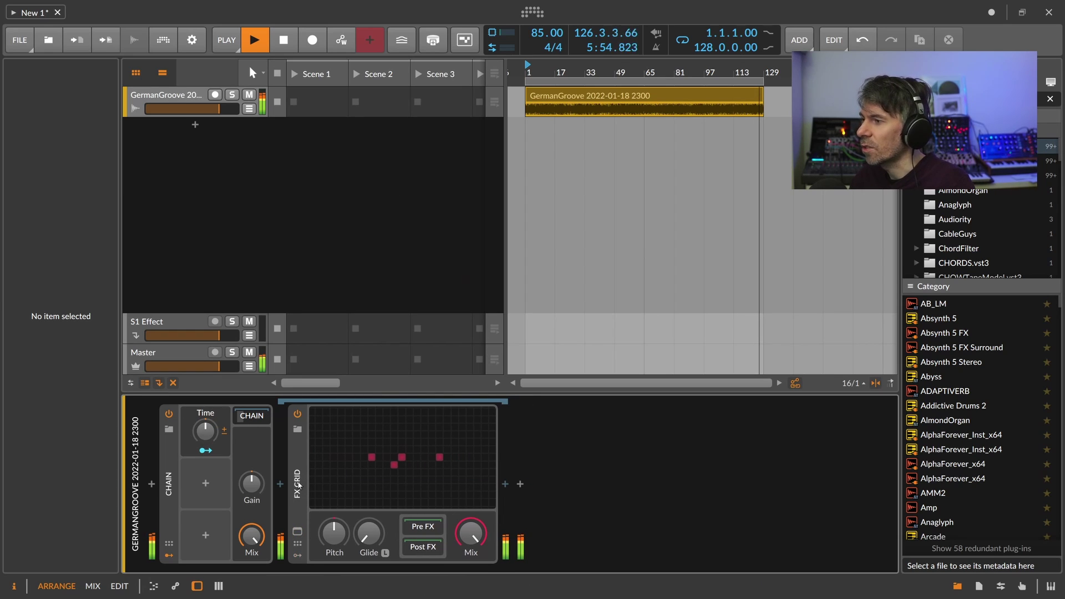
Collapse the FX Grid and insert a Spectrum analyzer after the Chain
double_click(298, 483)
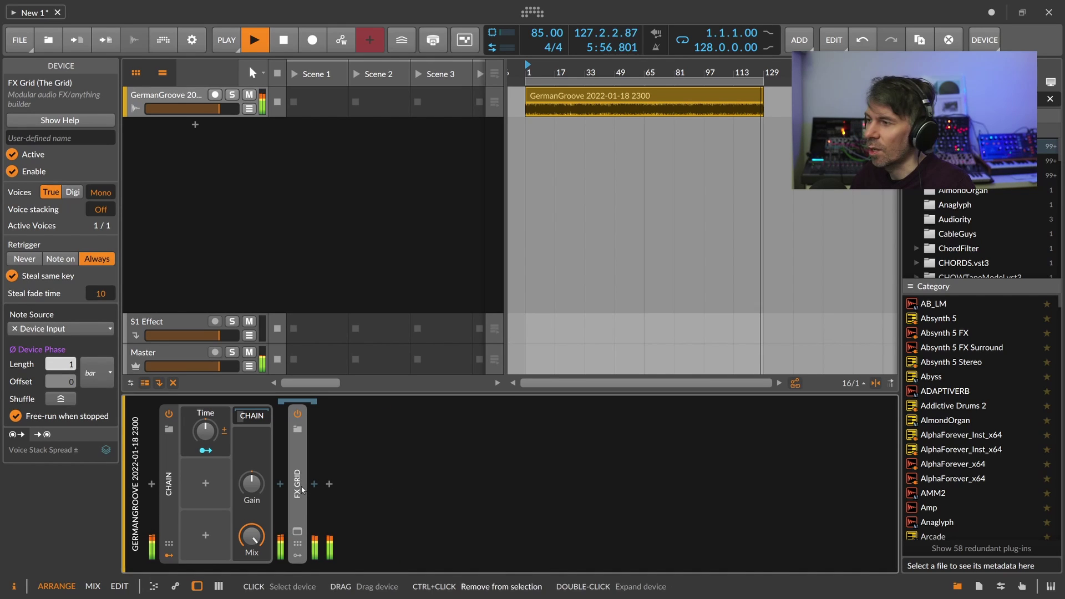
left_click(329, 484)
type("spectrum")
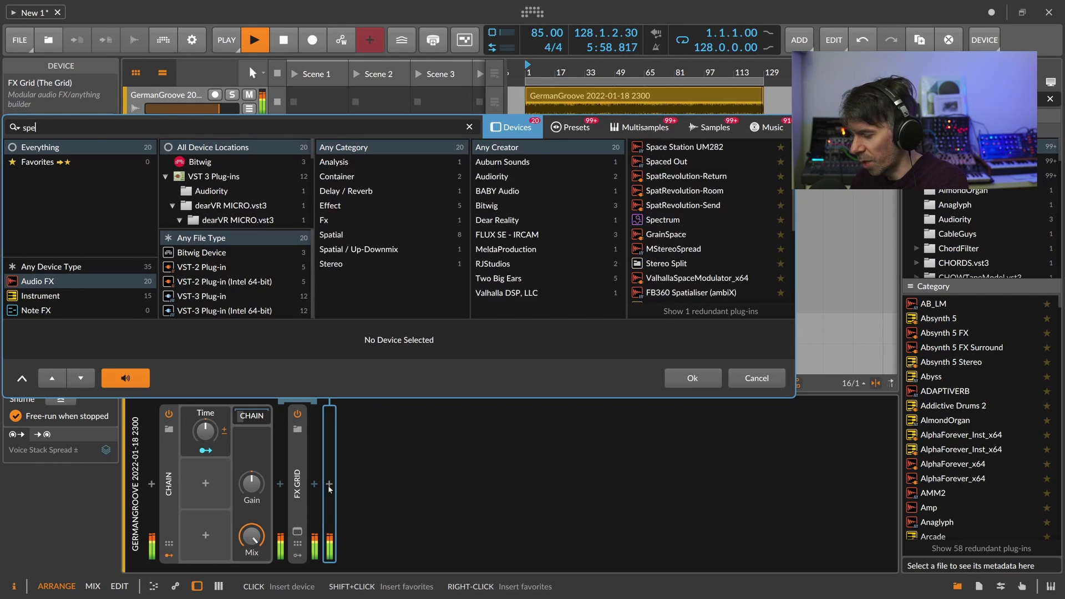
key("Return")
Duplicate the FX Grid many times inside the Chain to build a long series of identical blended delays
left_click(298, 478)
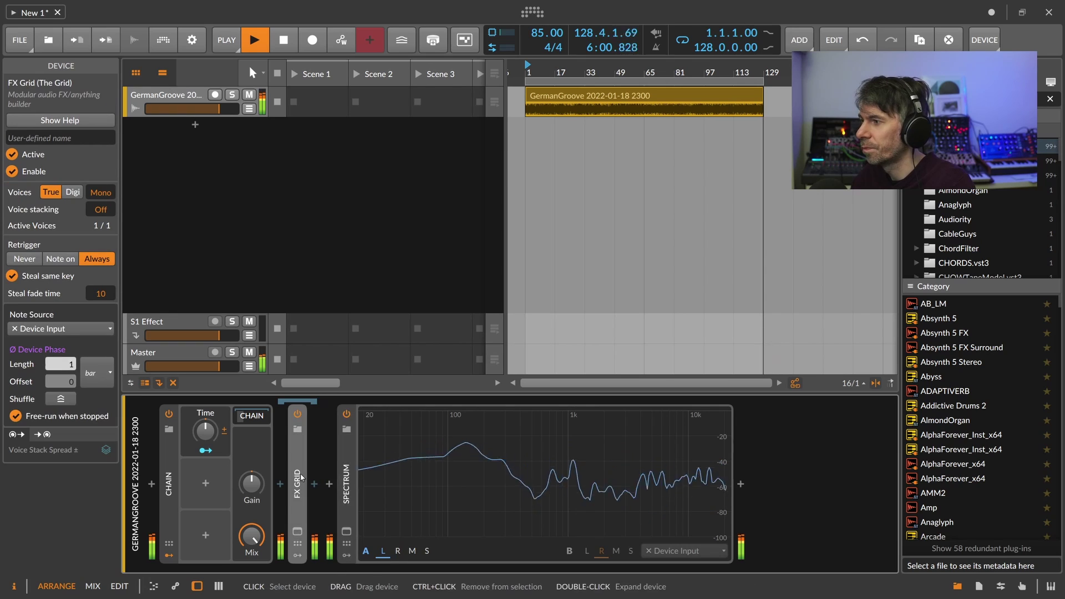
key("ctrl+d")
key("ctrl+d")
key("ctrl+d")
key("ctrl+d")
key("ctrl+d")
key("ctrl+d")
key("ctrl+d")
key("ctrl+d")
key("ctrl+d")
key("ctrl+d")
key("ctrl+d")
key("ctrl+d")
key("ctrl+d")
key("ctrl+d")
key("ctrl+d")
key("ctrl+d")
key("ctrl+d")
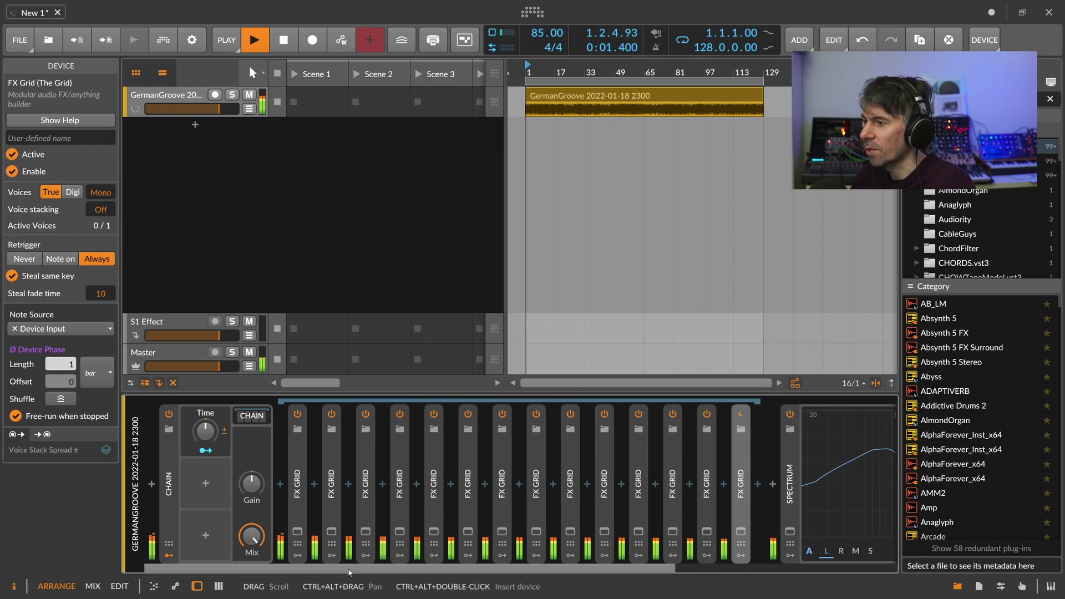
key("ctrl+d")
key("ctrl+d")
key("ctrl+d")
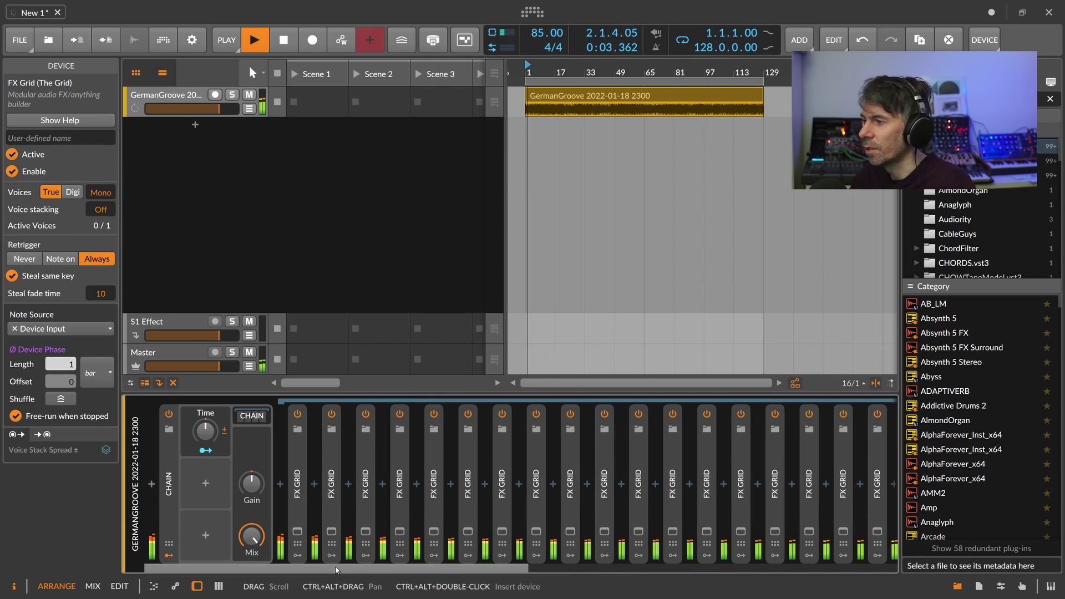
Hide the Chain's contents and lower the Time macro to about -62.9 % while watching the spectrum
left_click(252, 417)
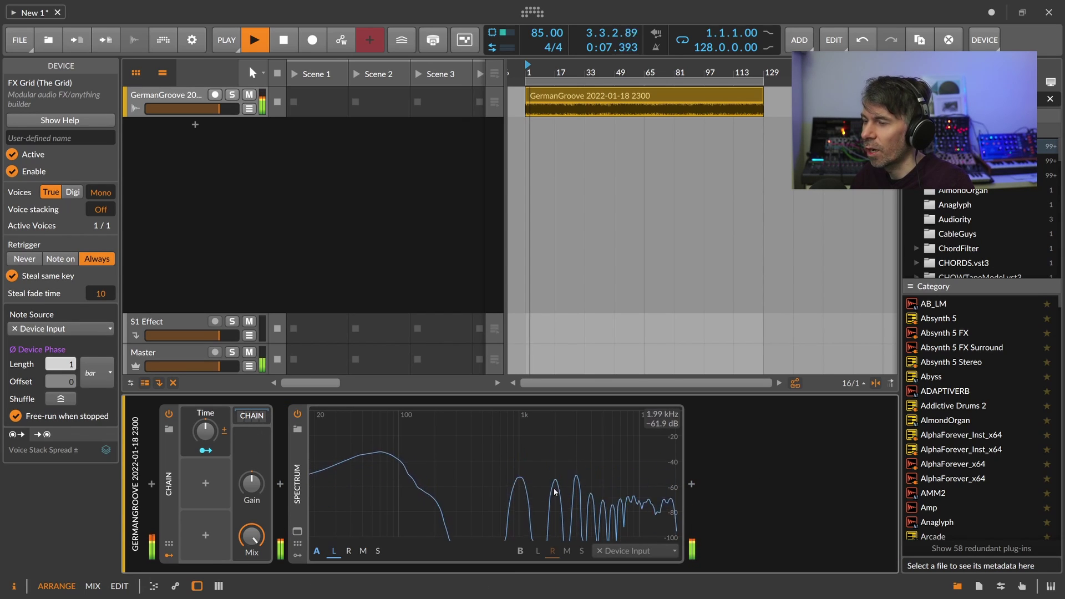
left_click_drag(205, 431, 210, 464)
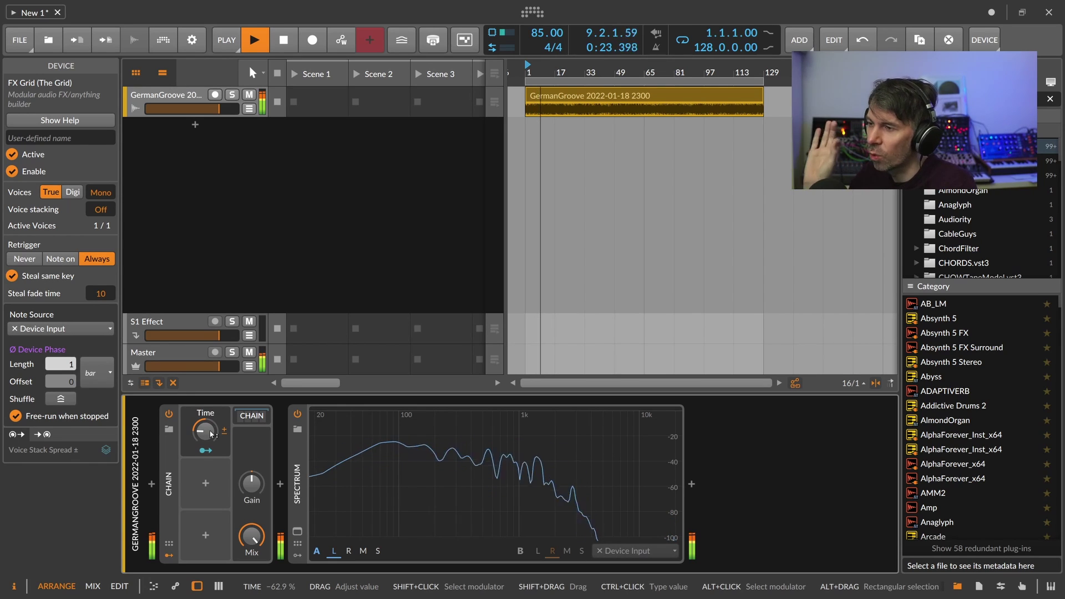
Show the Chain's contents again and expand the first FX Grid to view its delay patch
left_click(242, 417)
double_click(298, 452)
double_click(331, 452)
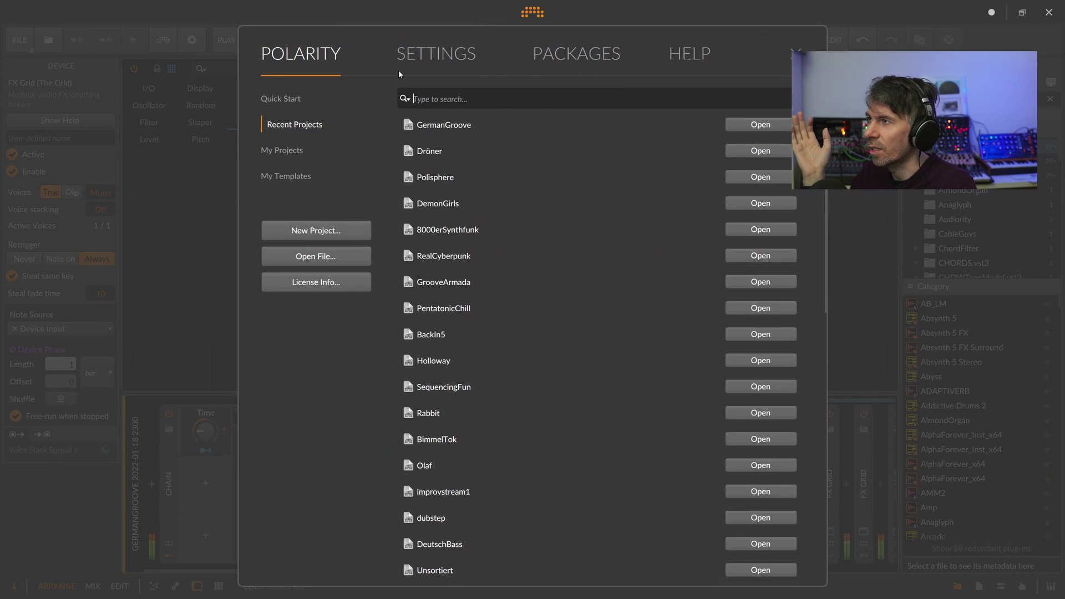
Check the sample rate and block size in the audio settings, then close the settings
left_click(398, 70)
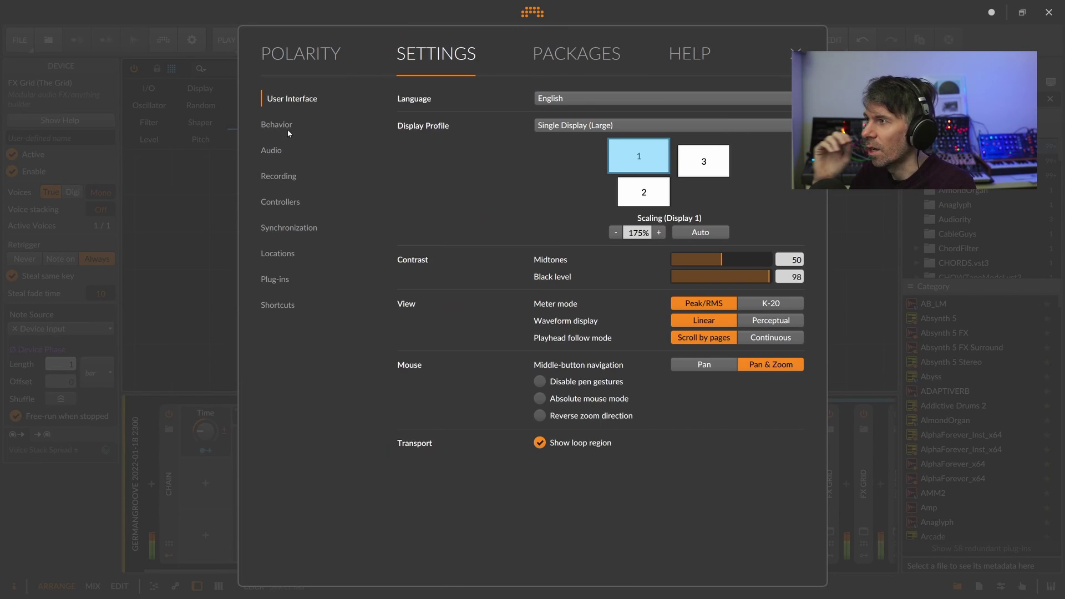
left_click(274, 151)
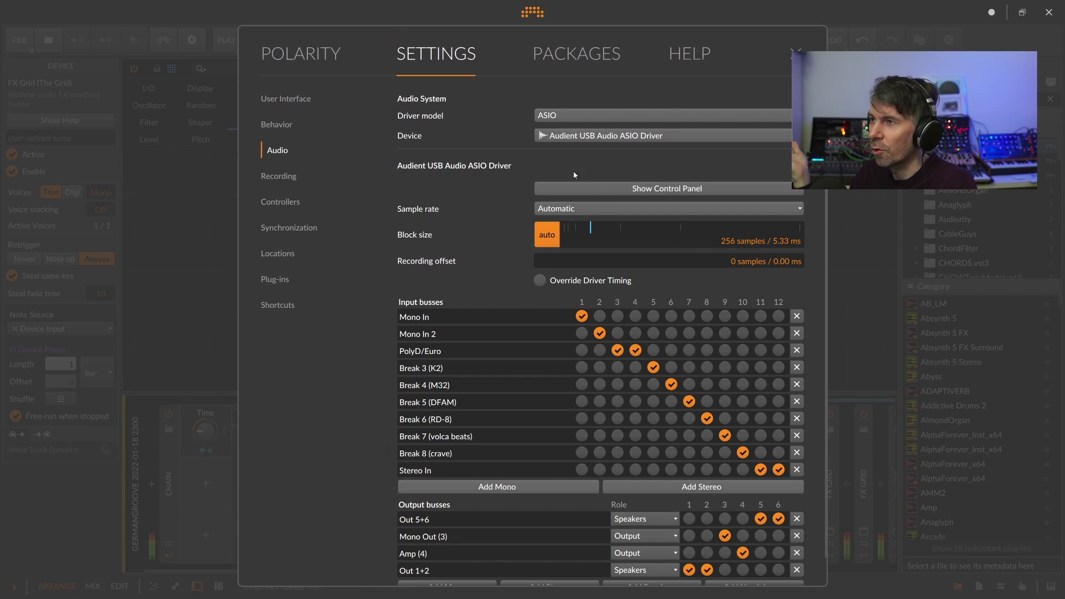
left_click(795, 54)
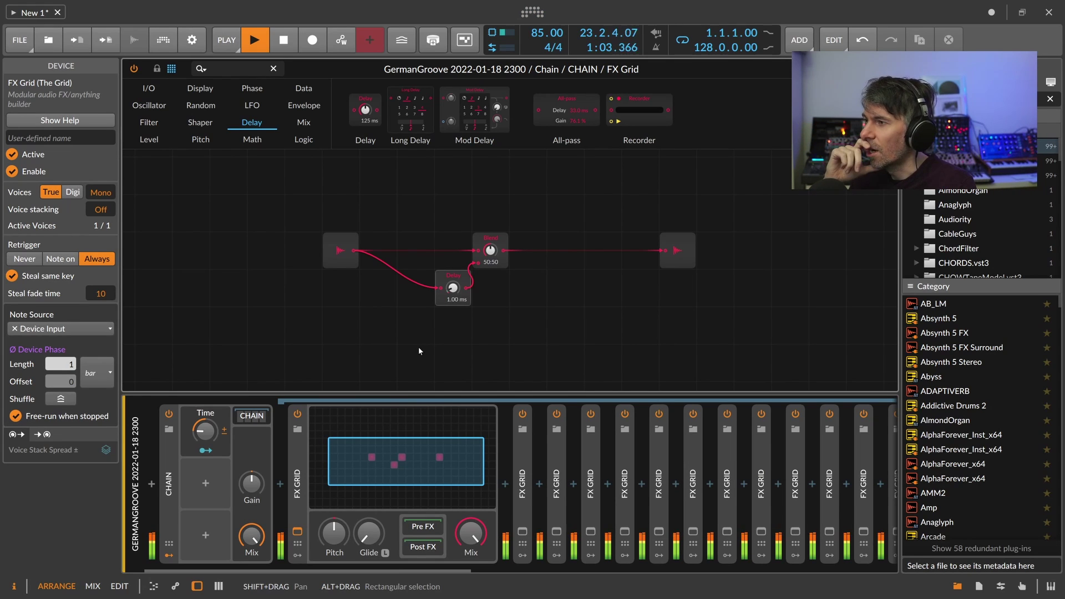
Collapse the first FX Grid, fine-tune the Time macro to about -64 %, and close the patch view
double_click(297, 451)
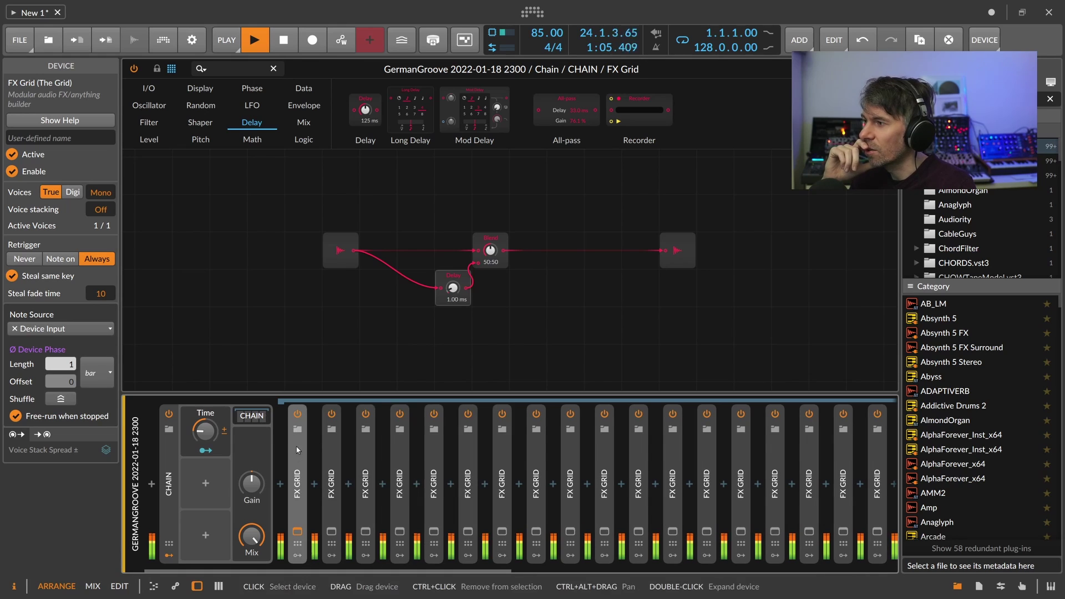
left_click(252, 416)
left_click_drag(205, 432, 207, 436)
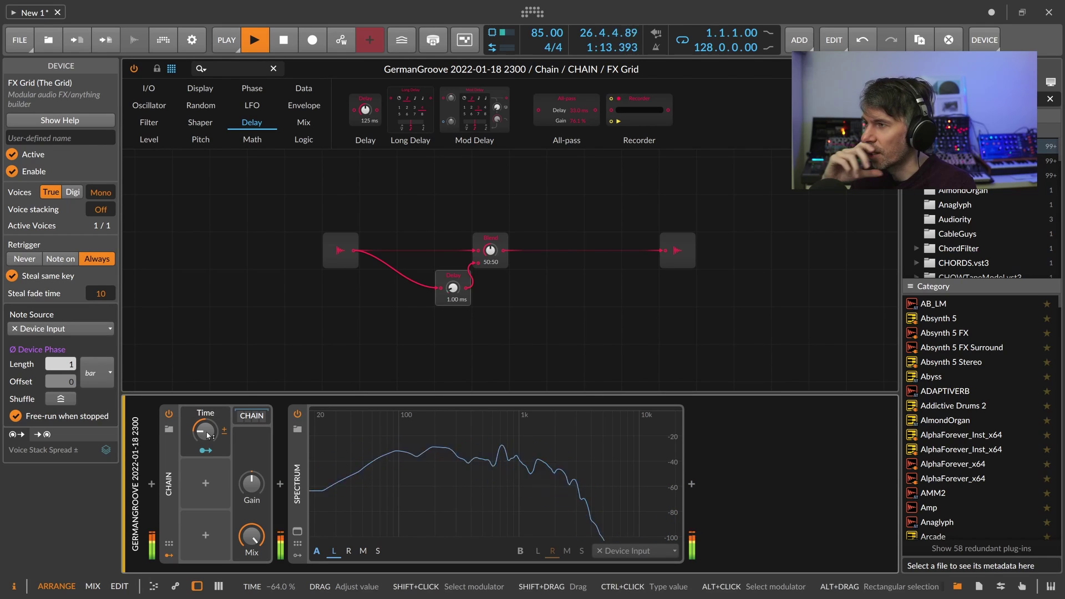
left_click(251, 416)
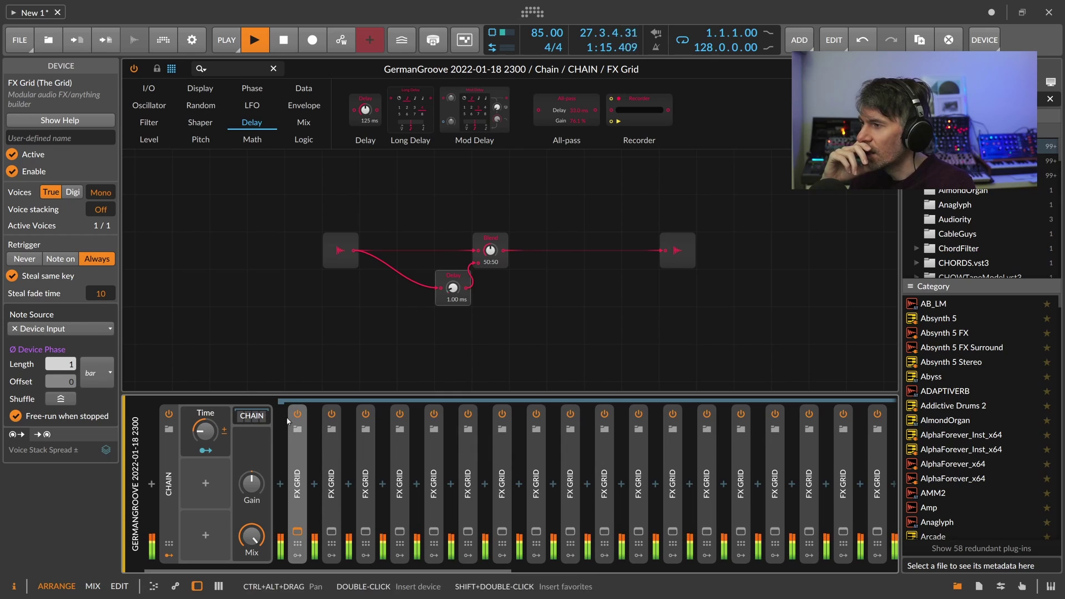
key("Escape")
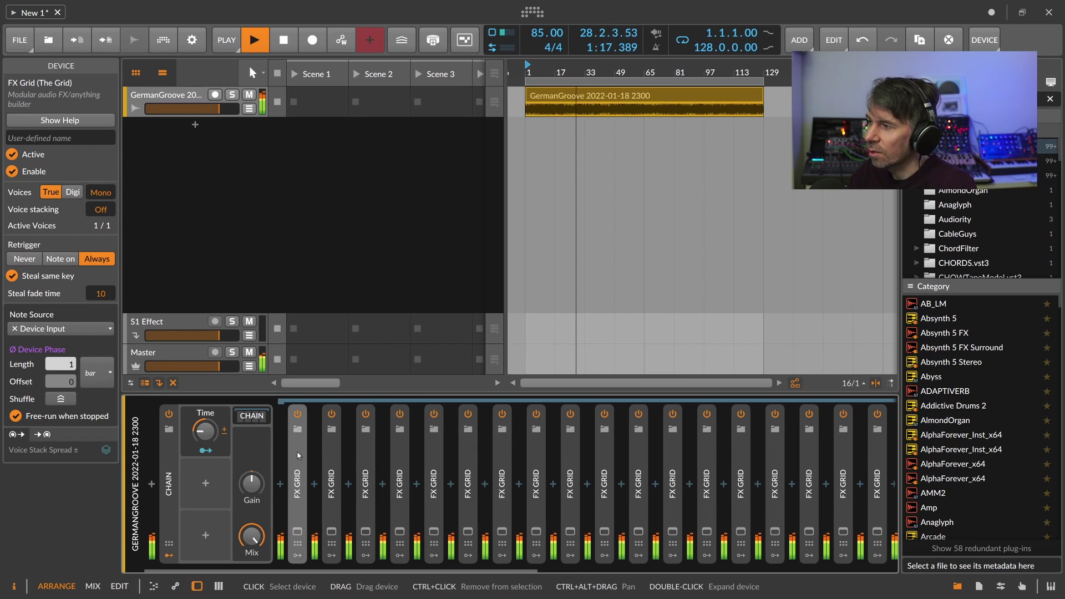
Delete surplus FX Grid copies from the Chain until thirteen remain
key("Delete")
key("Delete")
key("Delete")
key("Delete")
key("Delete")
key("Delete")
key("Delete")
key("Delete")
key("Delete")
key("Delete")
key("Delete")
key("Delete")
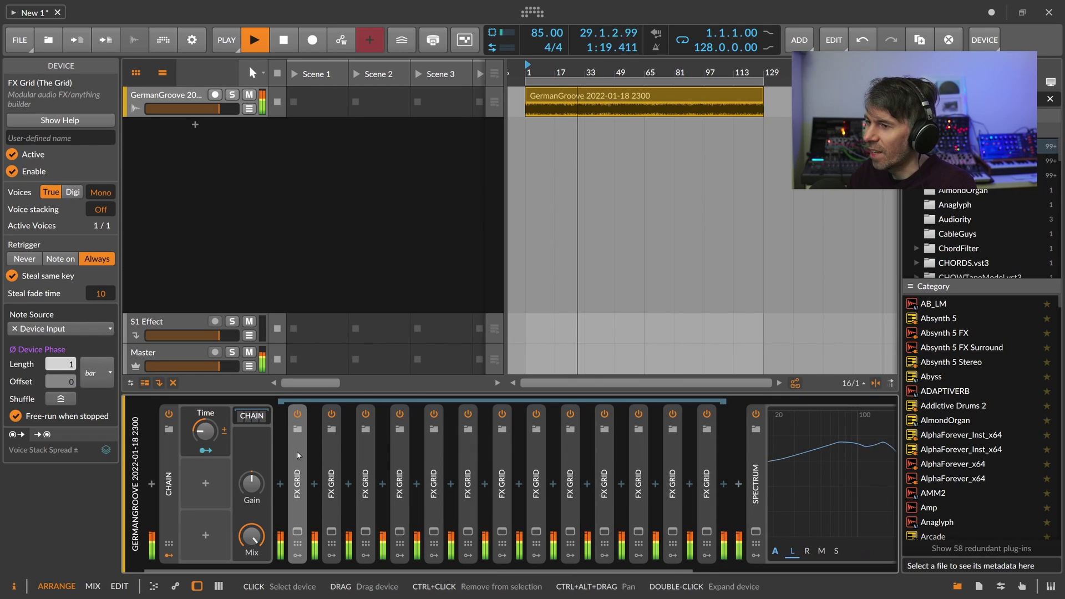
Delete all the remaining FX Grid devices so that the Chain is empty
key("Delete")
key("Delete")
key("Delete")
key("Delete")
key("Delete")
key("Delete")
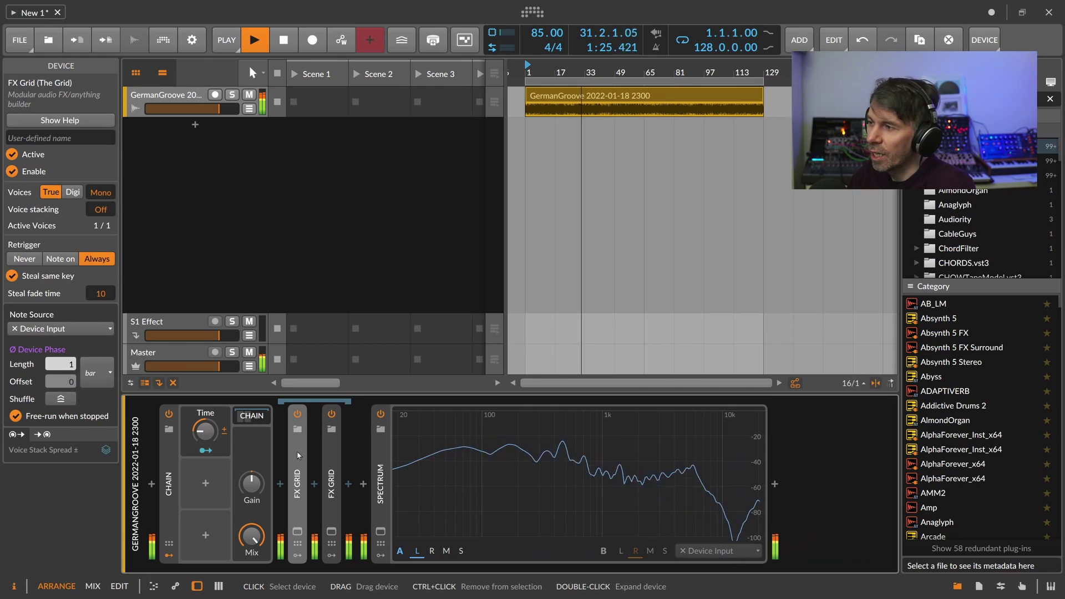
key("Delete")
key("Delete")
left_click(280, 478)
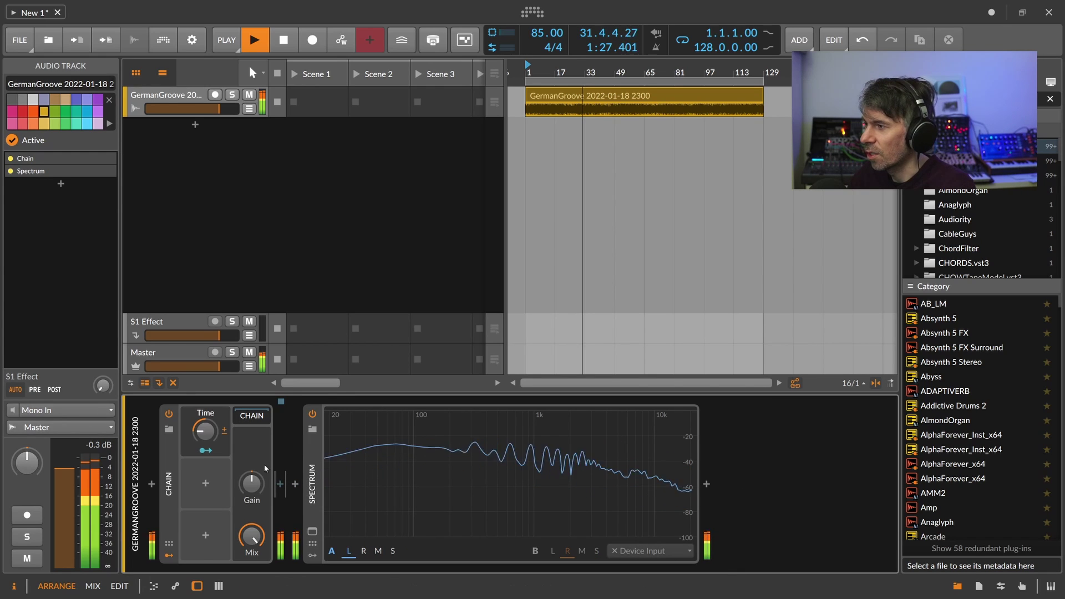
Remove the Time macro from the Chain and hide its modulators
double_click(204, 432)
left_click(189, 424)
key("Delete")
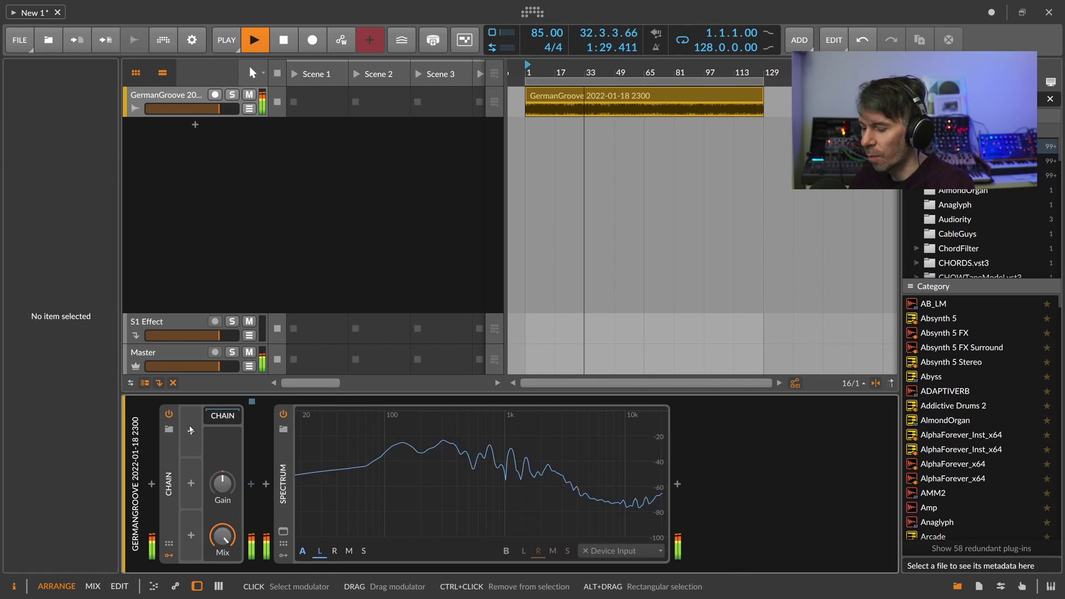
left_click(169, 555)
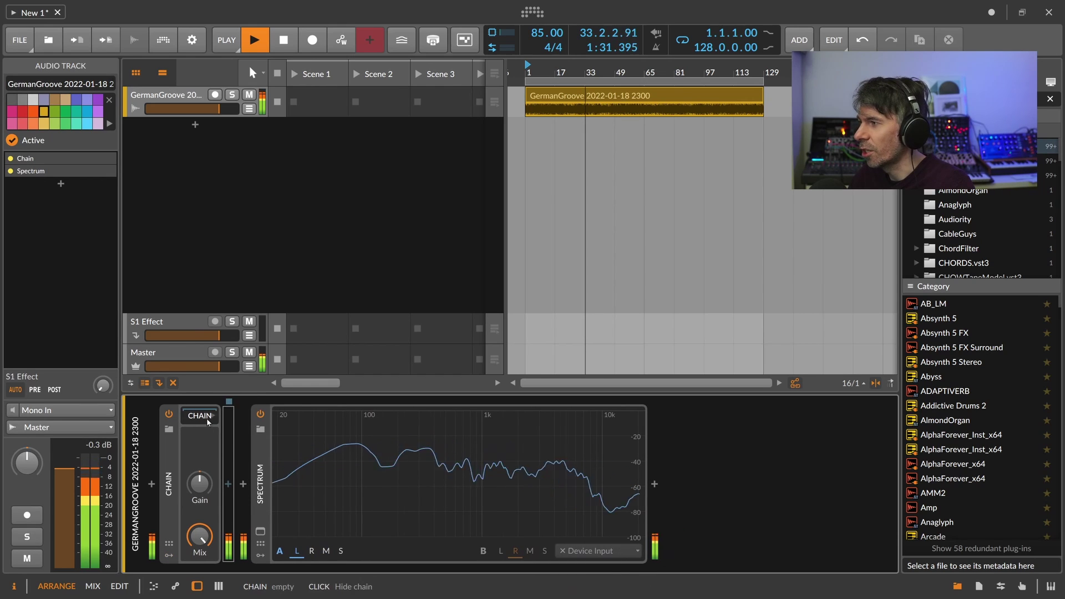
Insert a Tool device into the empty Chain and hide its modulator slots
left_click(229, 485)
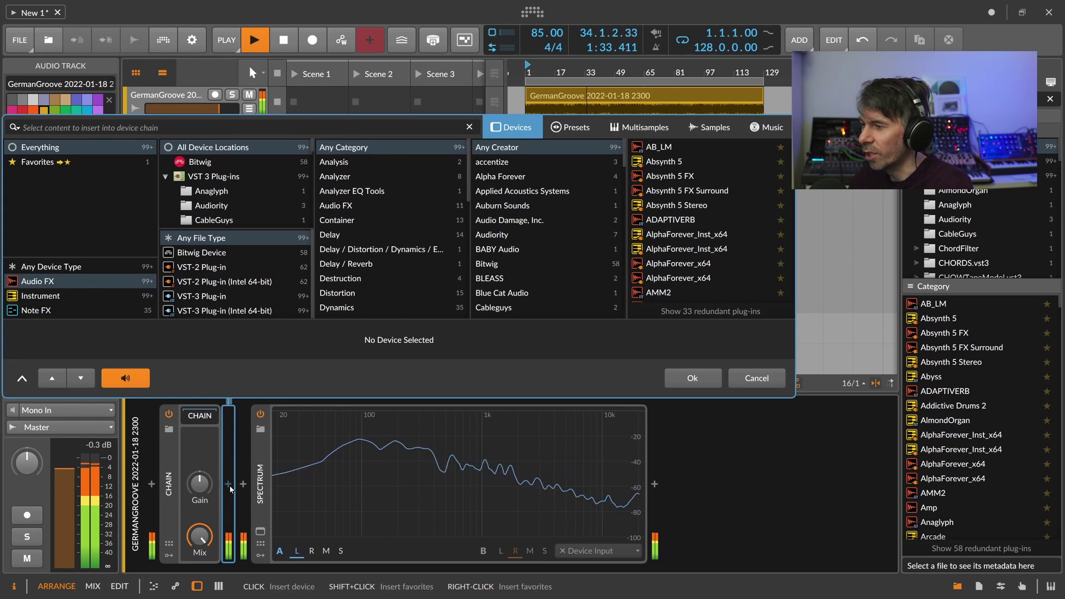
type("tool")
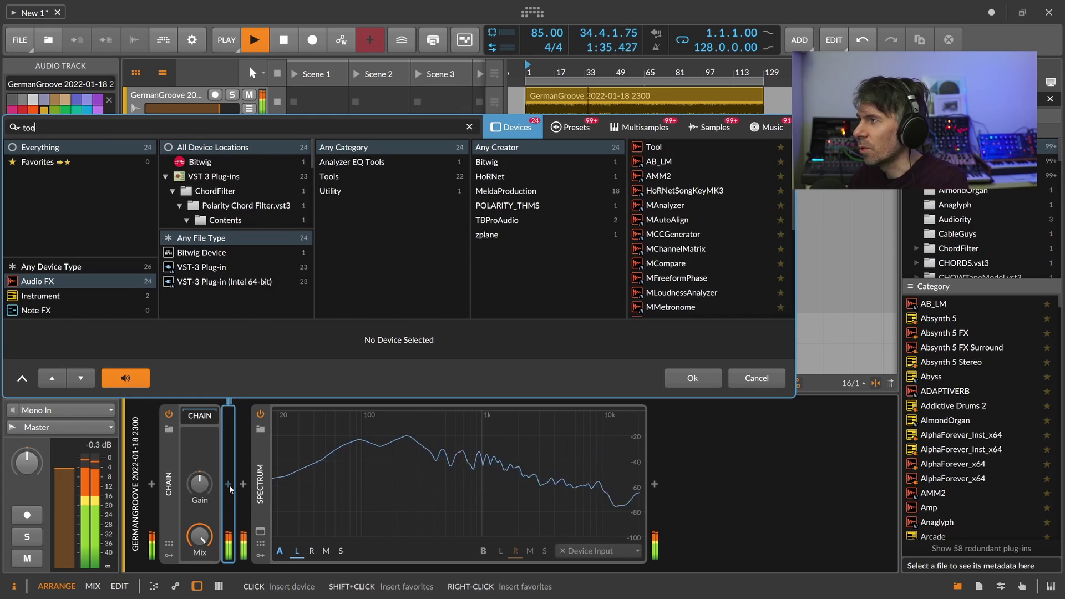
key("Return")
left_click(245, 555)
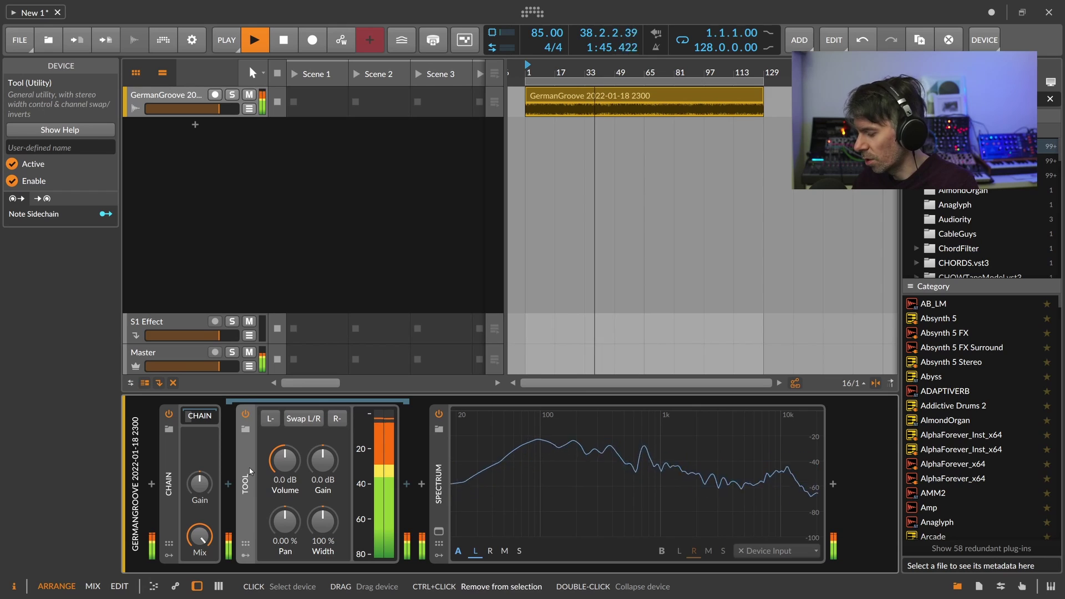
Wrap the Tool device in an FX Layer and set the layer container's gain to -6 dB
key("ctrl+g")
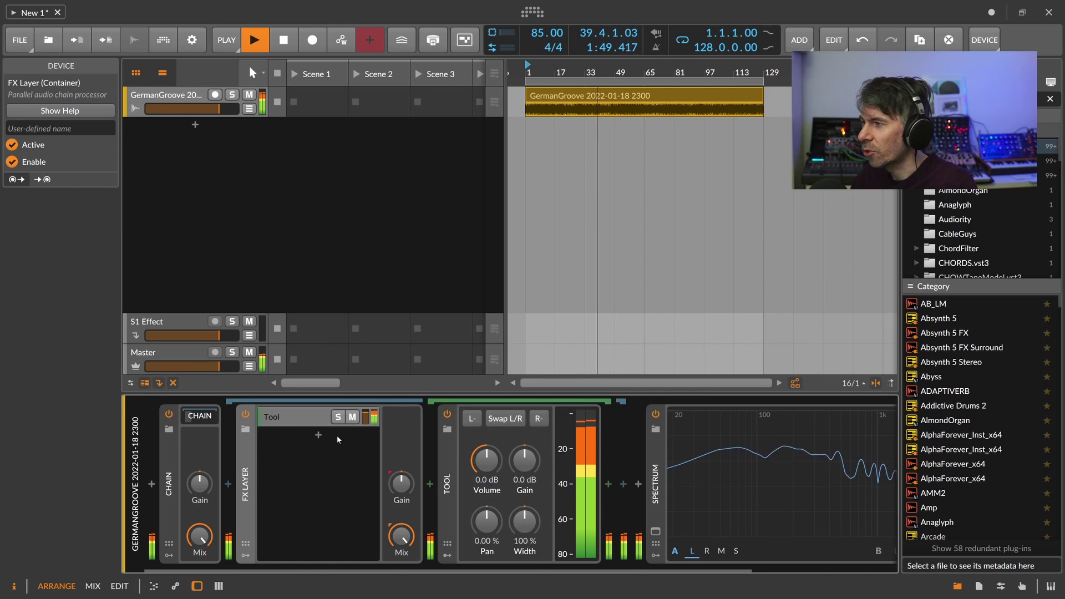
left_click(405, 482, "ctrl")
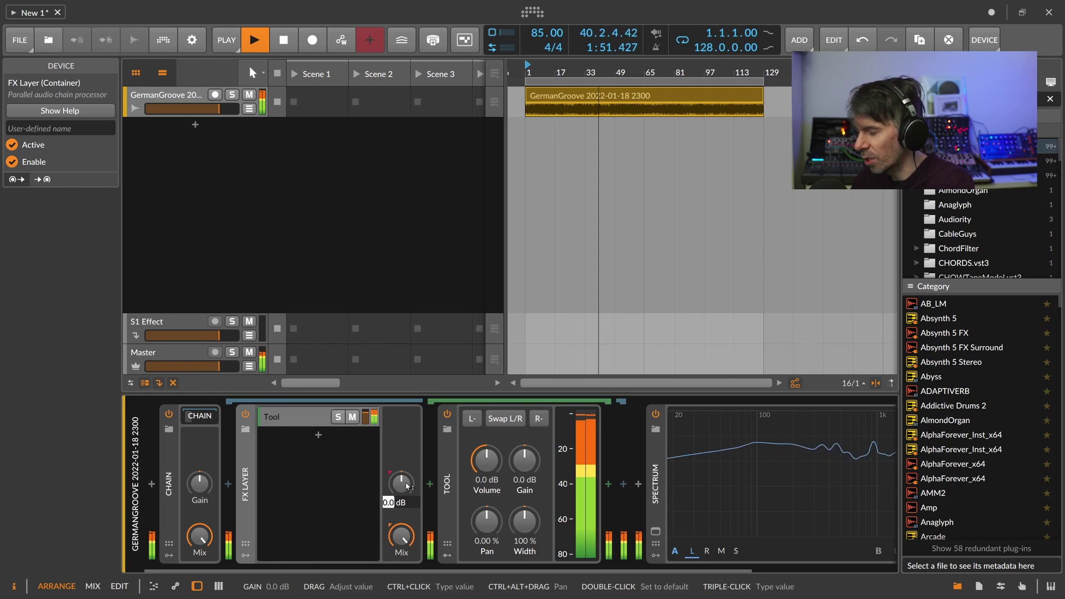
type("-6")
key("Return")
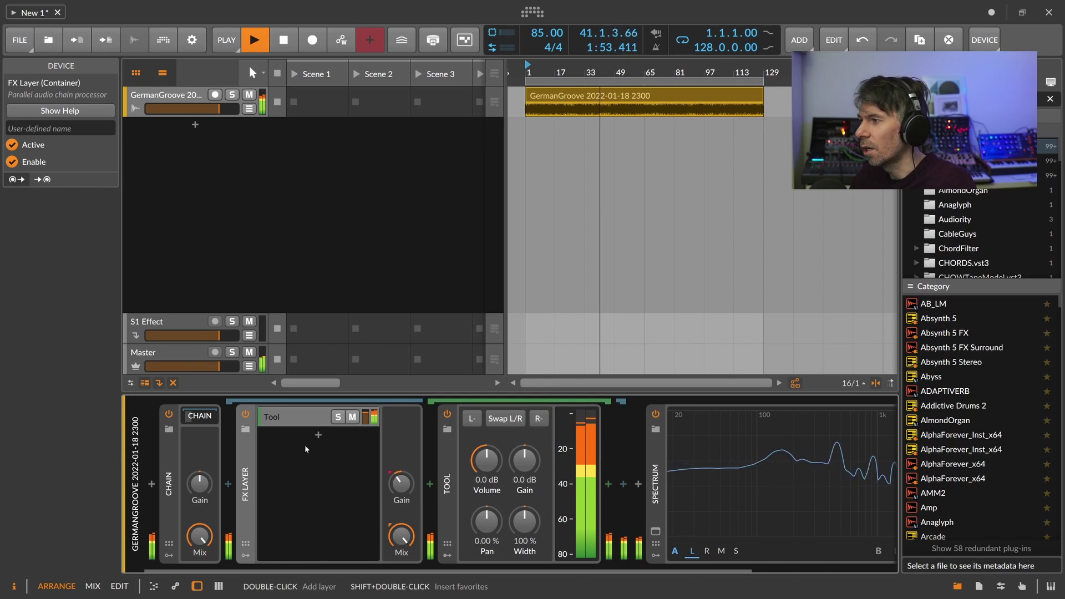
Add a second layer containing a Time Shift device and set its shift to 1 sample
left_click(319, 435)
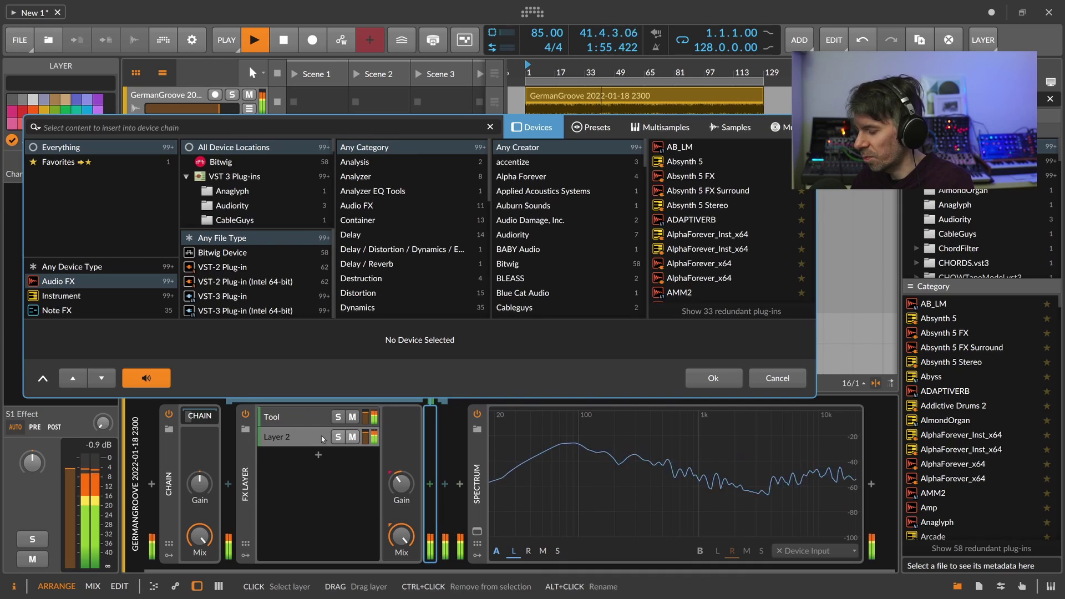
type("time")
key("Return")
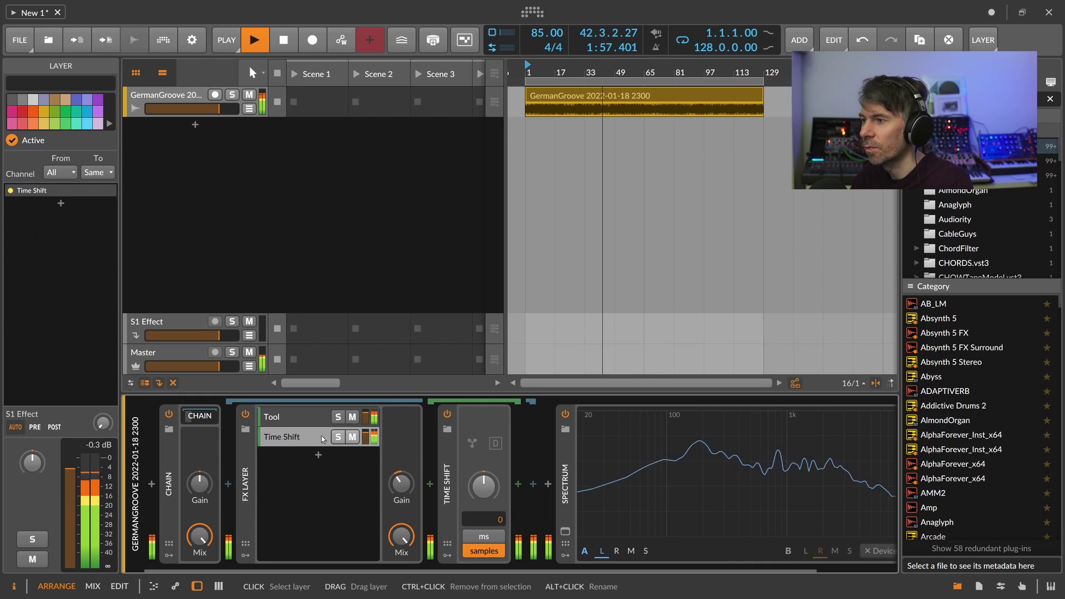
double_click(499, 519)
type("1")
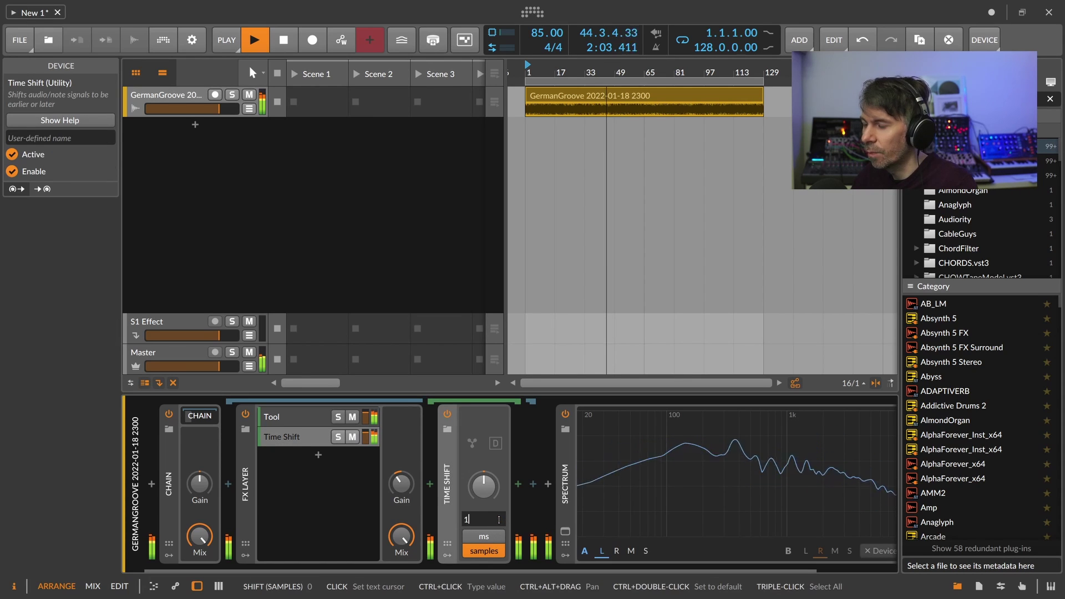
key("Return")
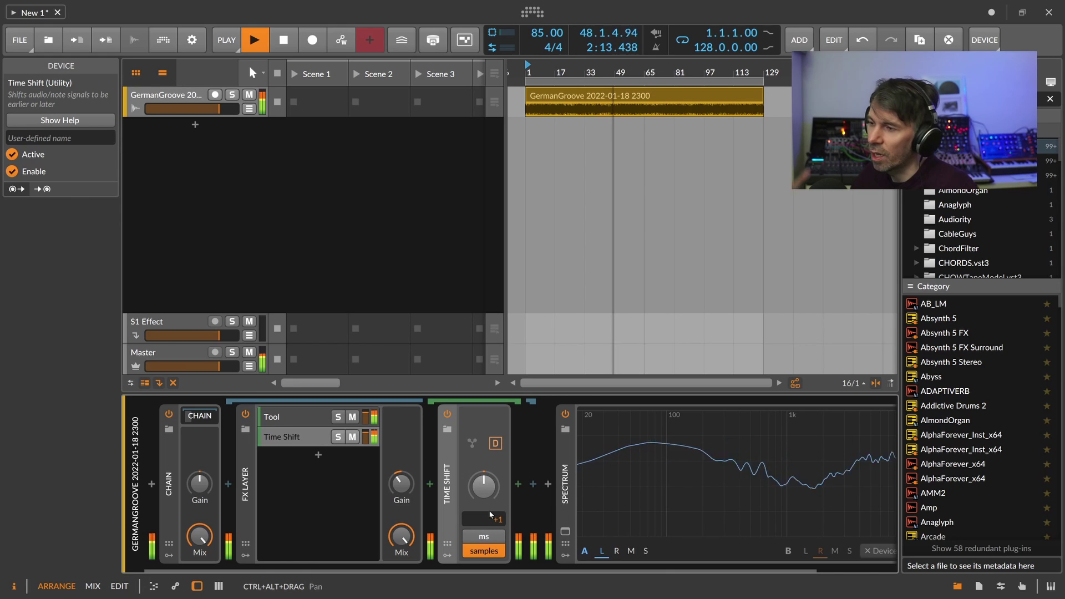
Collapse the FX Layer and duplicate it many times inside the Chain
left_click(317, 436)
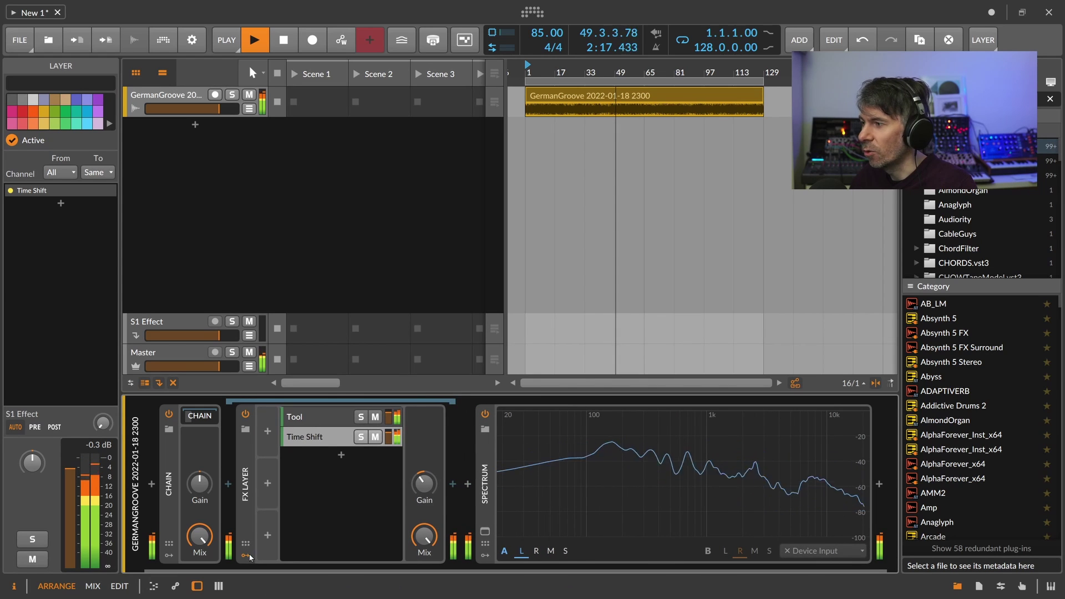
left_click(249, 507)
double_click(248, 504)
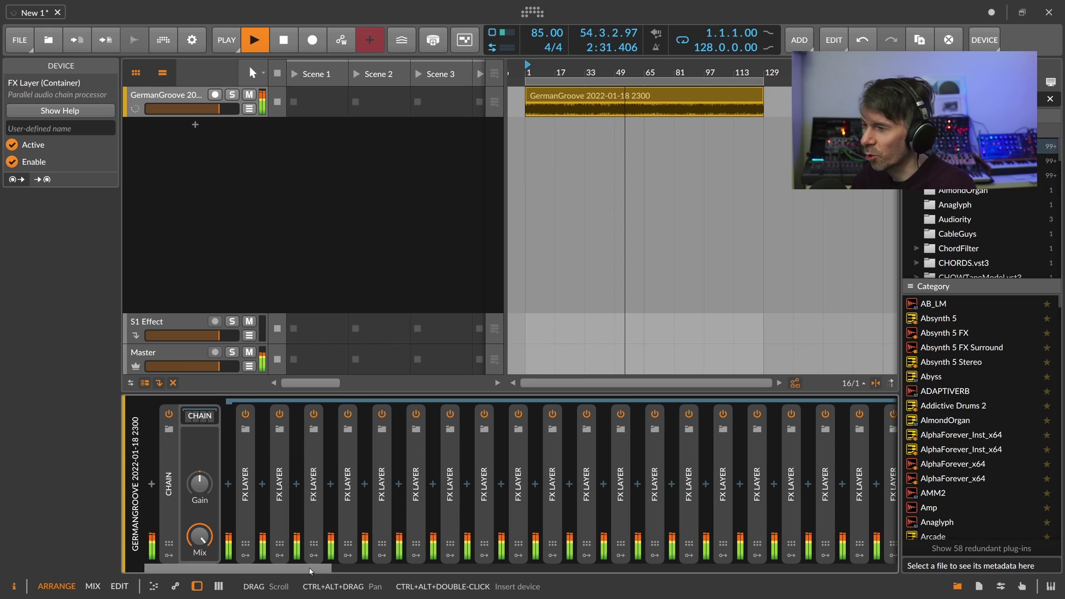
Hide the Chain's contents and bypass and re-enable the Chain to compare the spectrum with and without the layers
left_click_drag(277, 567, 236, 564)
left_click(243, 449, "shift")
key("Delete")
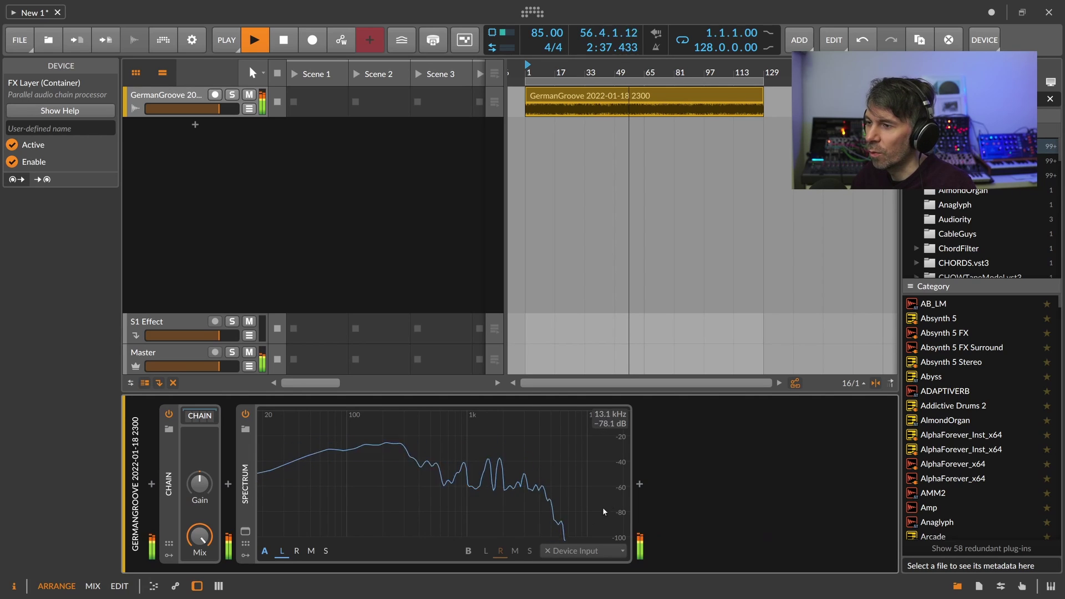
left_click(168, 415)
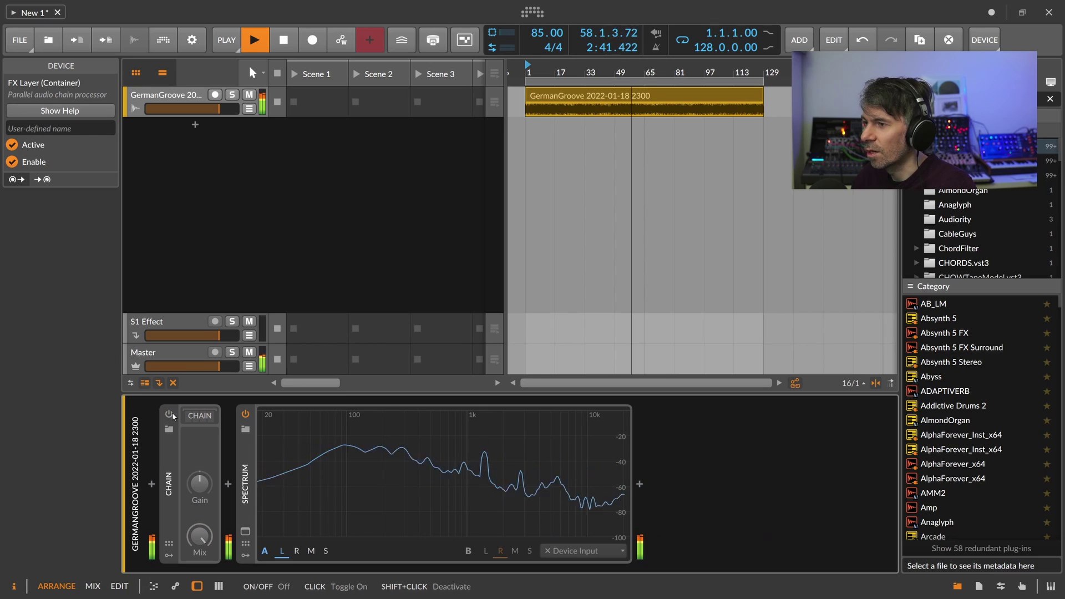
left_click(170, 415)
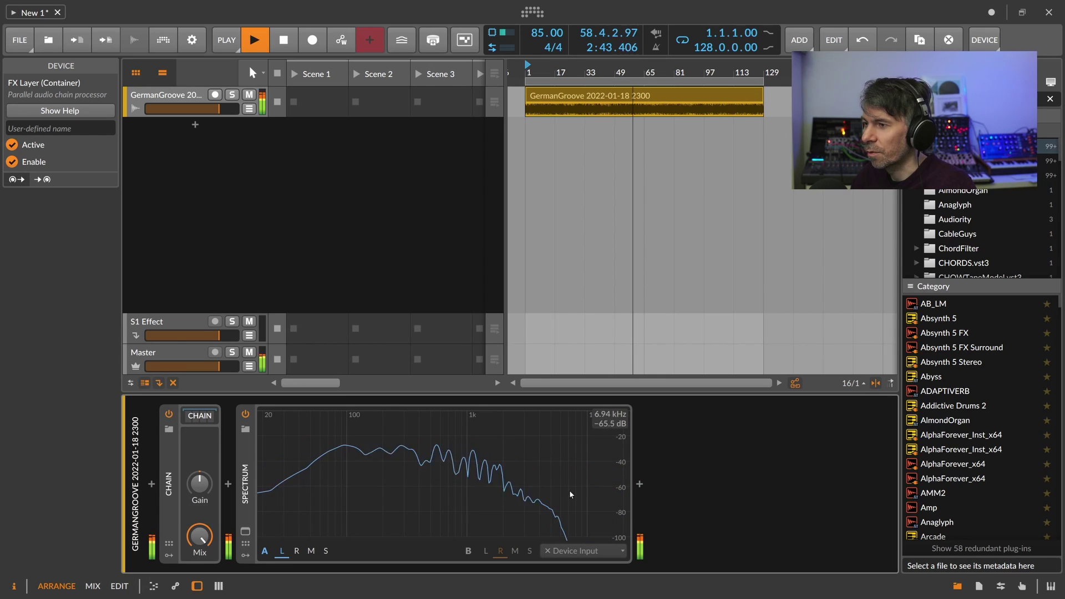
Show the Chain's contents again and delete every FX Layer copy except the first
left_click(204, 418)
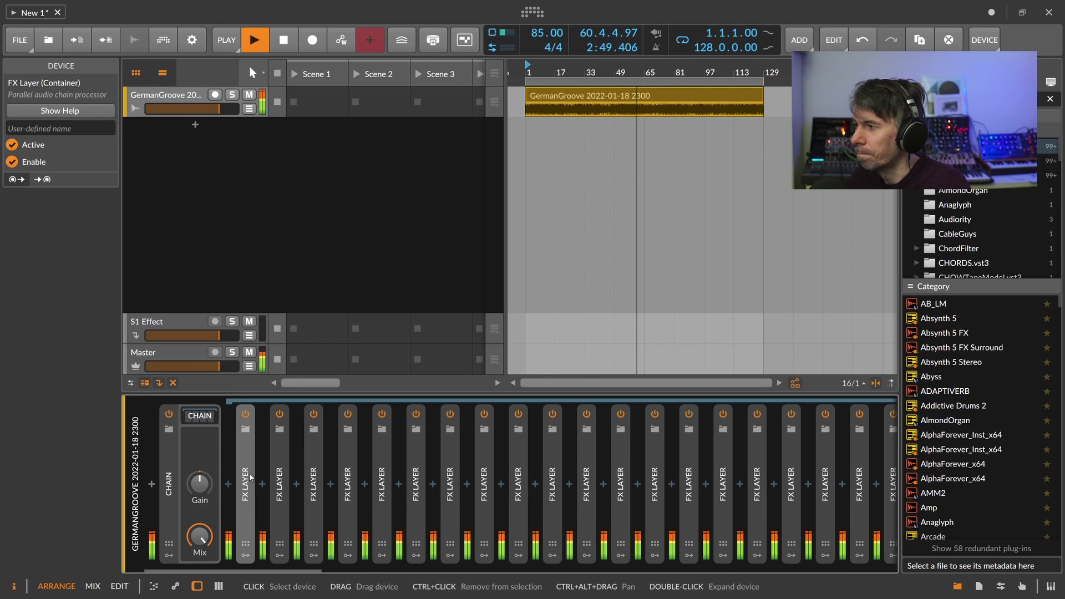
left_click_drag(302, 570, 816, 571)
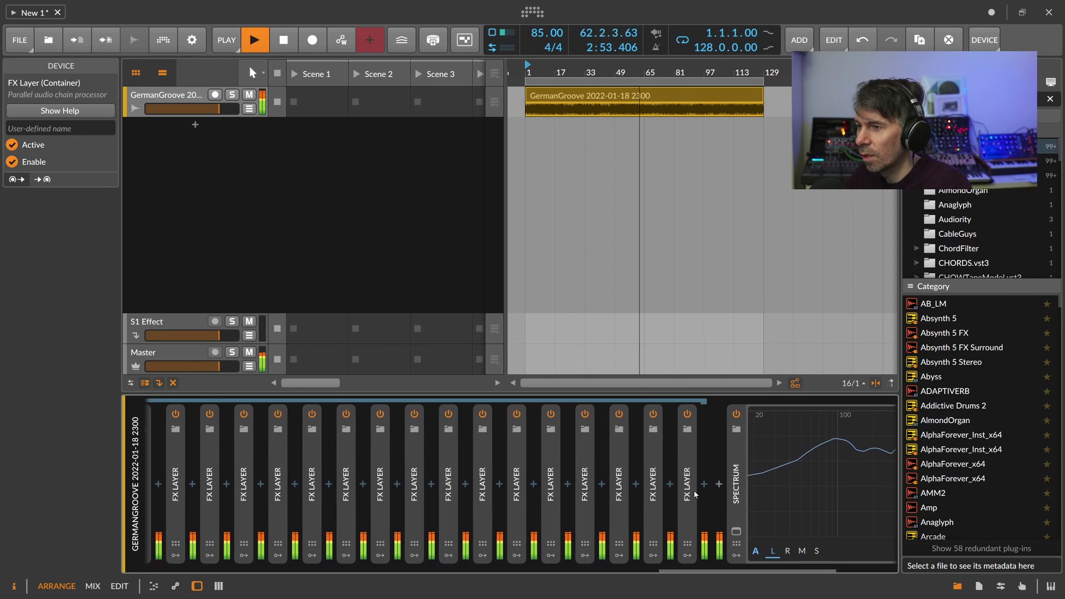
left_click_drag(695, 567, 179, 567)
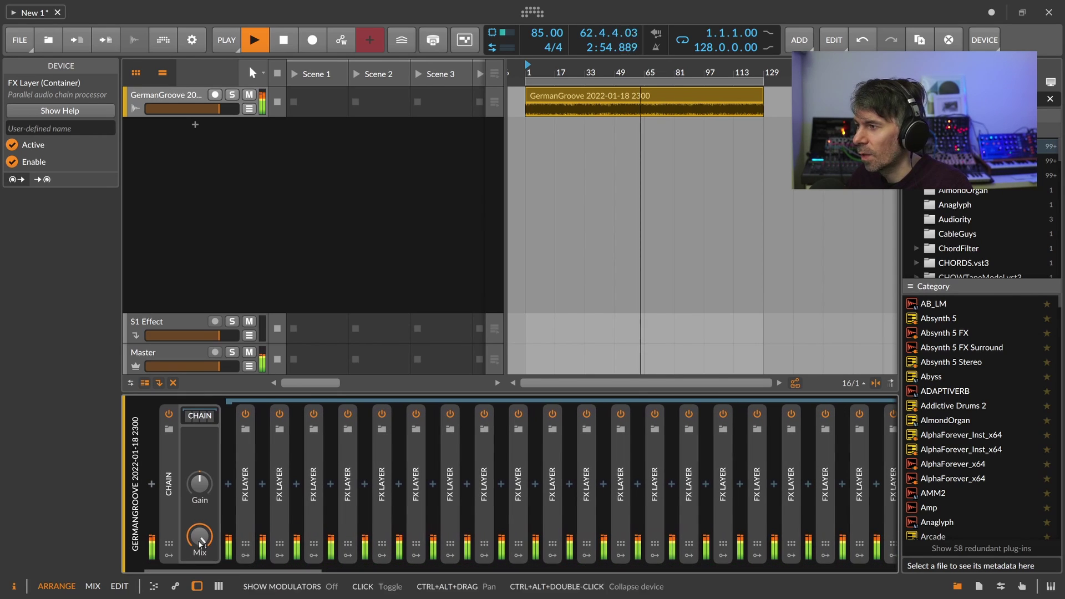
left_click(281, 474, "shift")
key("Delete")
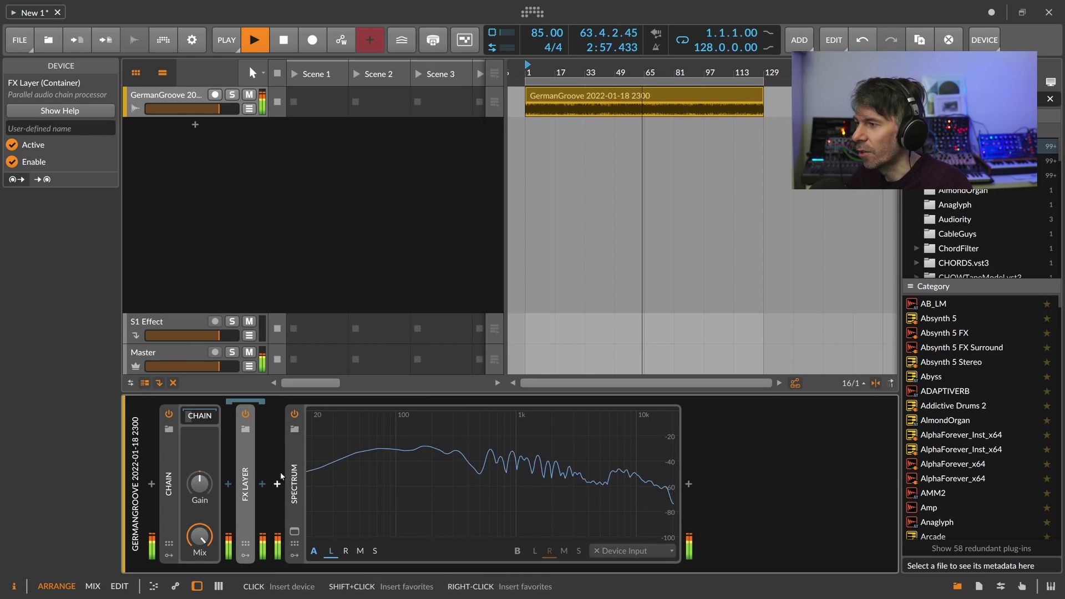
Expand the FX Layer, insert a Tool before Time Shift in the second layer, and invert the Tool's left and right channels
double_click(248, 470)
left_click(321, 437)
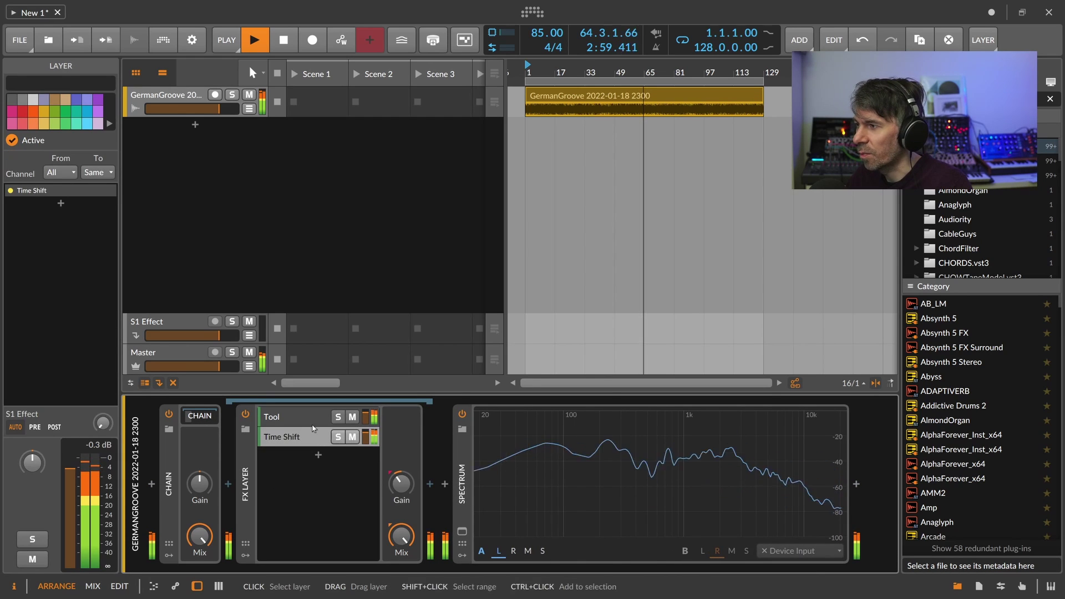
double_click(320, 438)
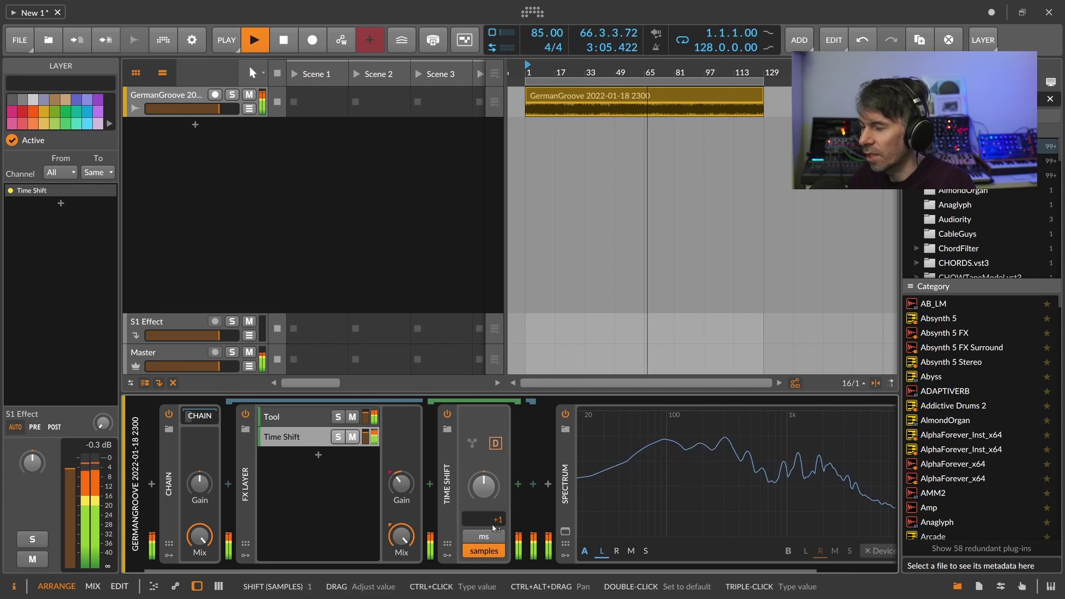
left_click(431, 485)
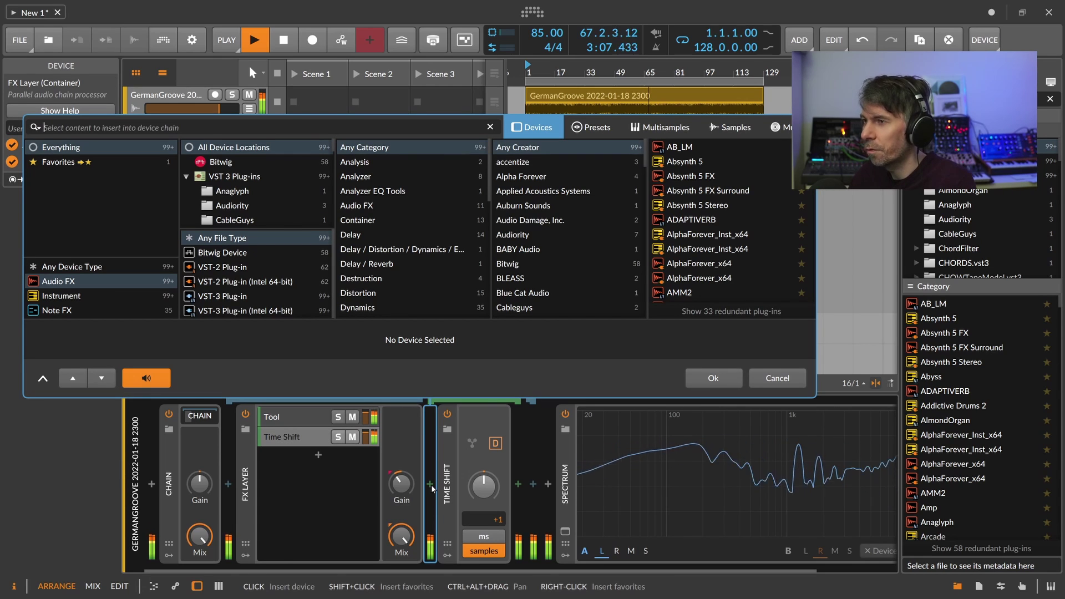
type("tool")
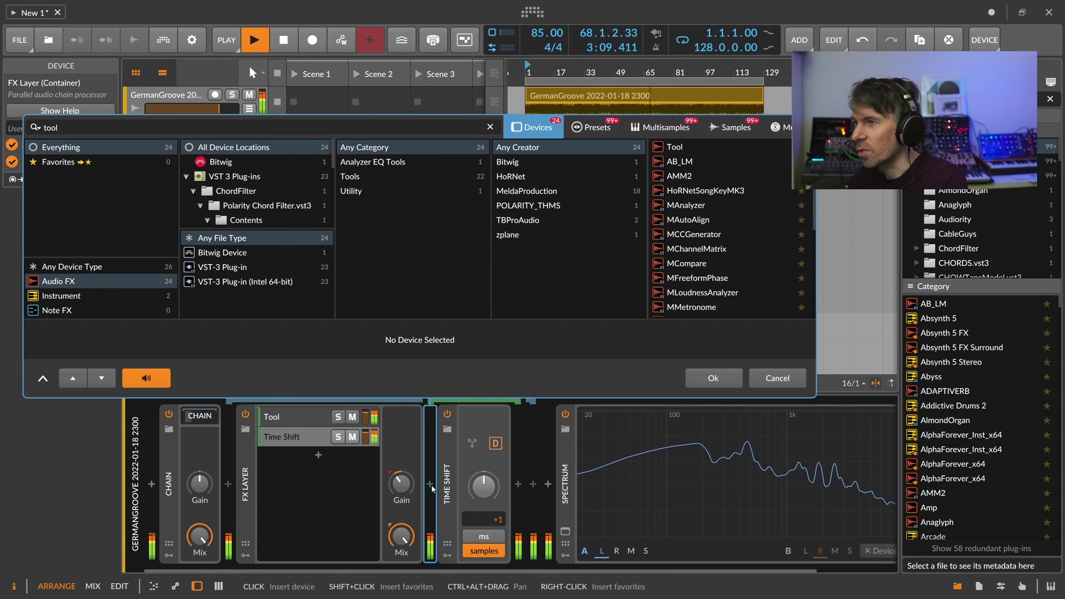
key("Return")
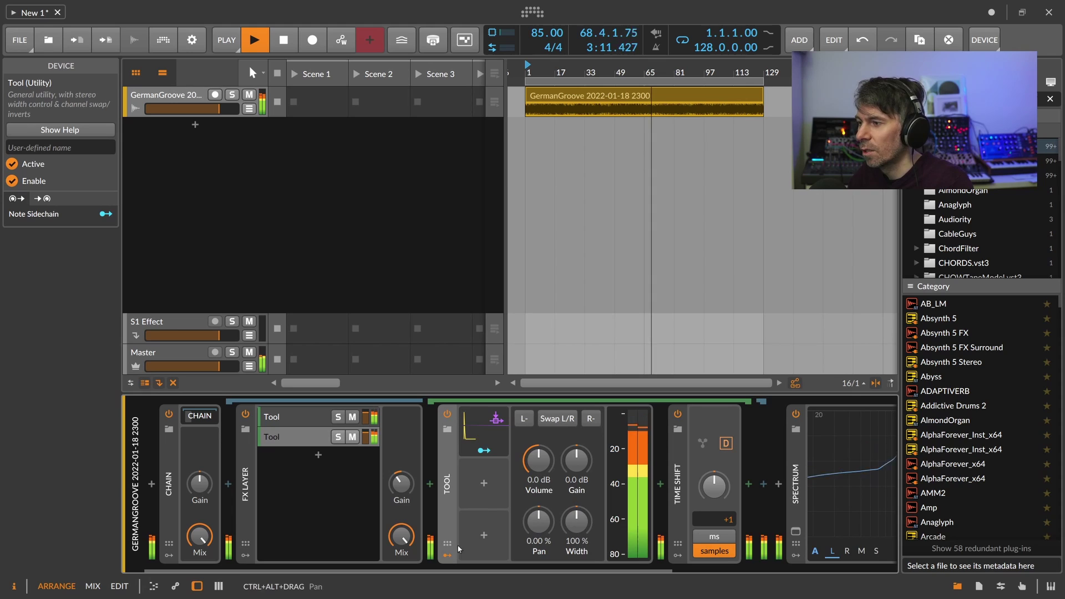
left_click(447, 554)
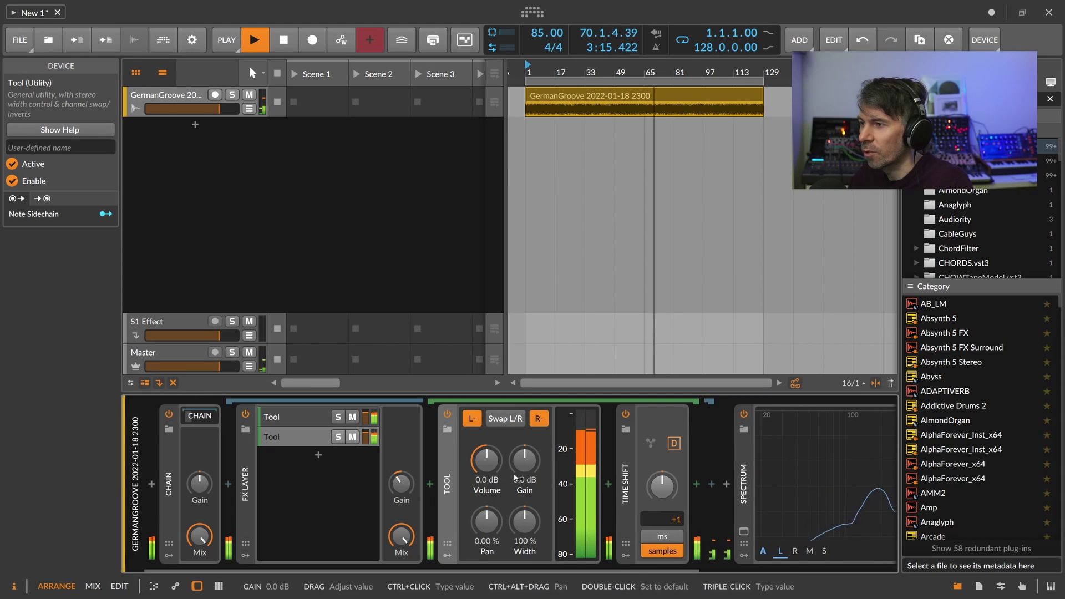
left_click_drag(431, 567, 631, 562)
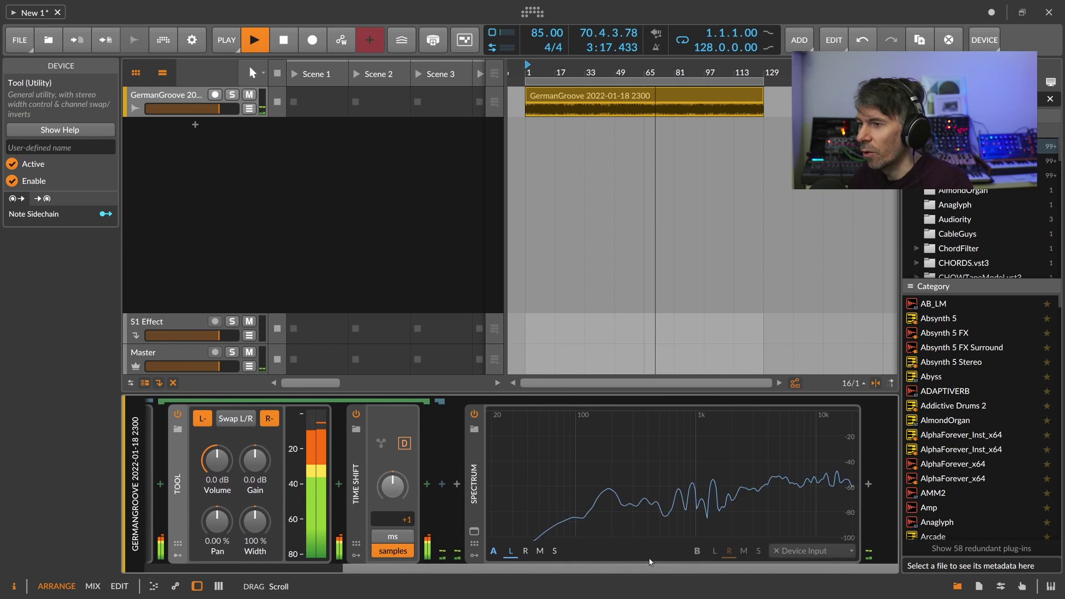
left_click_drag(504, 568, 302, 565)
Close the second layer's device view and duplicate the FX Layer until the Chain holds 24 devices
double_click(300, 437)
left_click(252, 459)
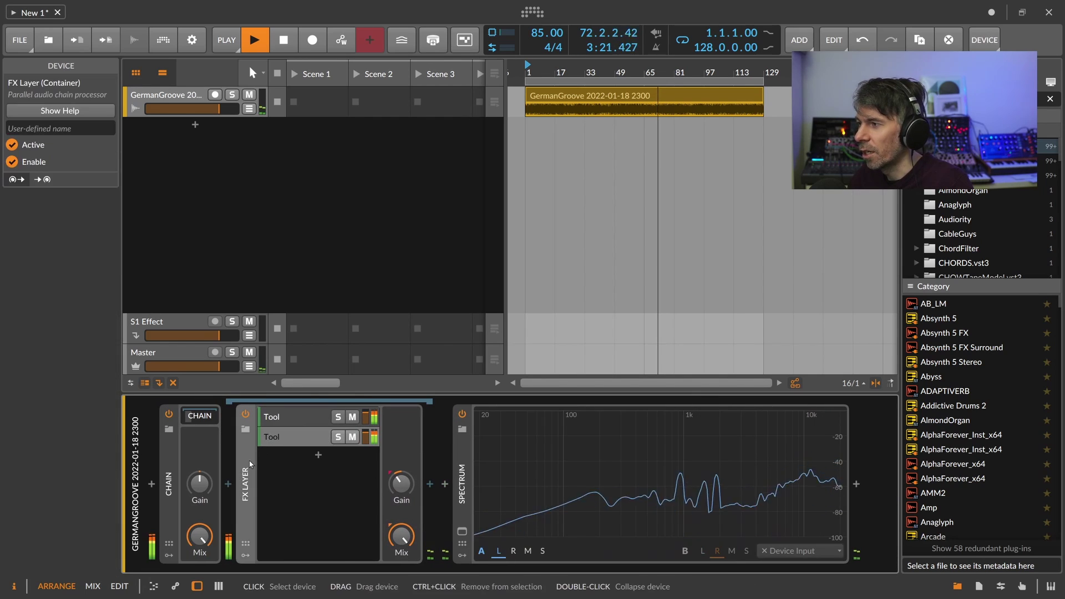
key("ctrl+d")
key("ctrl+d")
key("ctrl+d")
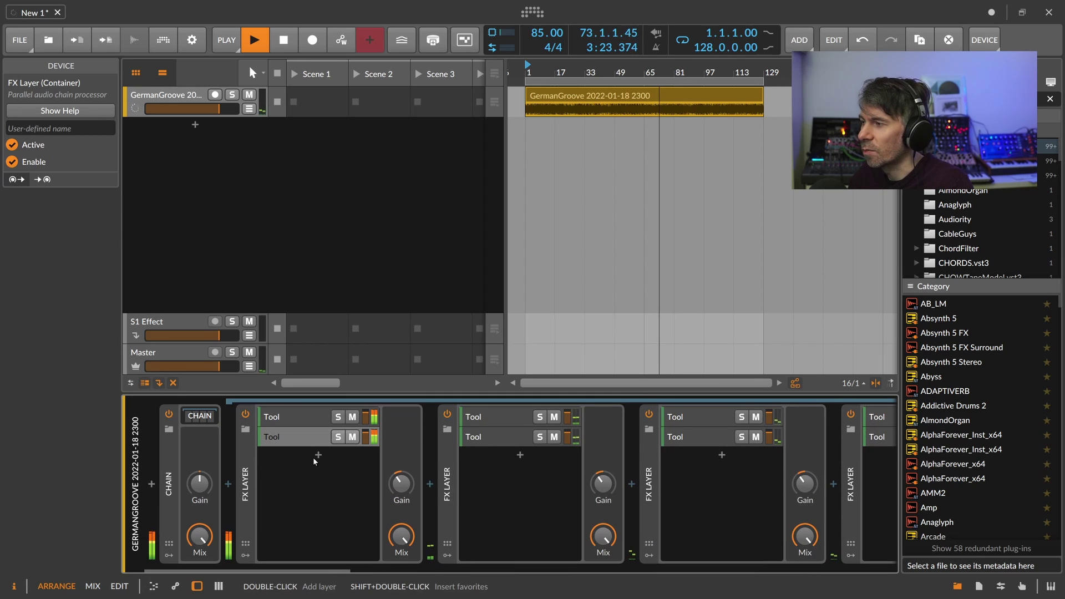
Hide the Chain's contents, add a Macro modulator to the Chain, and show its contents again
left_click(209, 419)
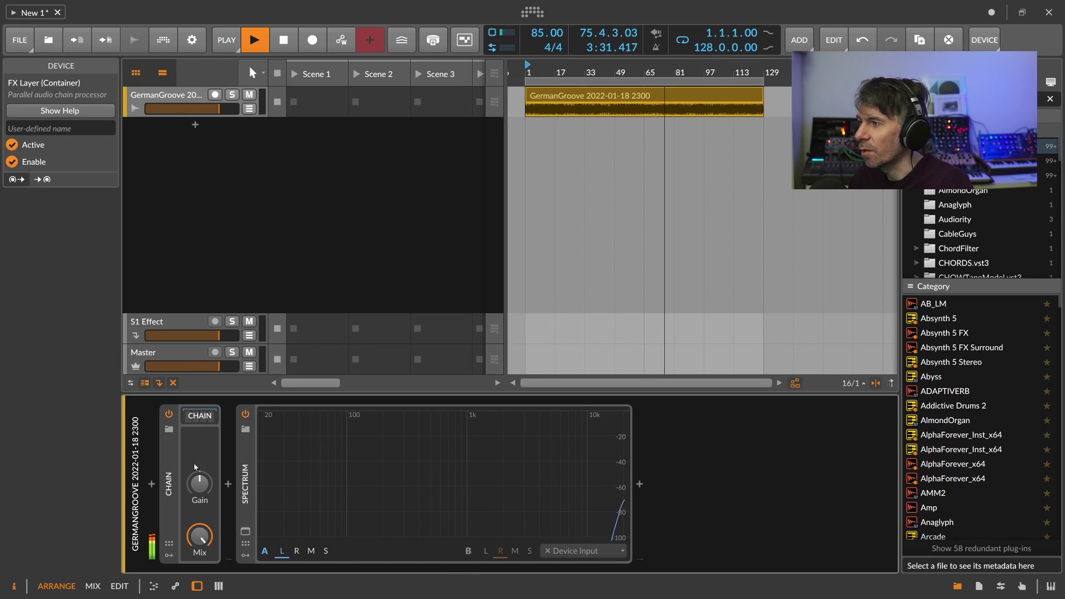
left_click(169, 555)
left_click(191, 433)
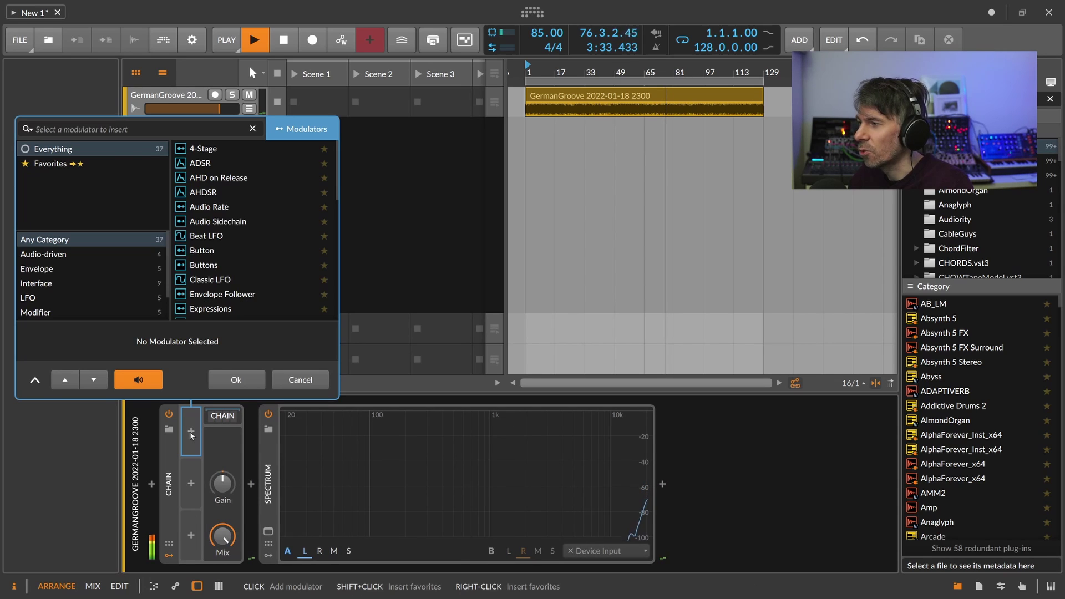
type("macro")
key("Return")
left_click(203, 449)
left_click(260, 416)
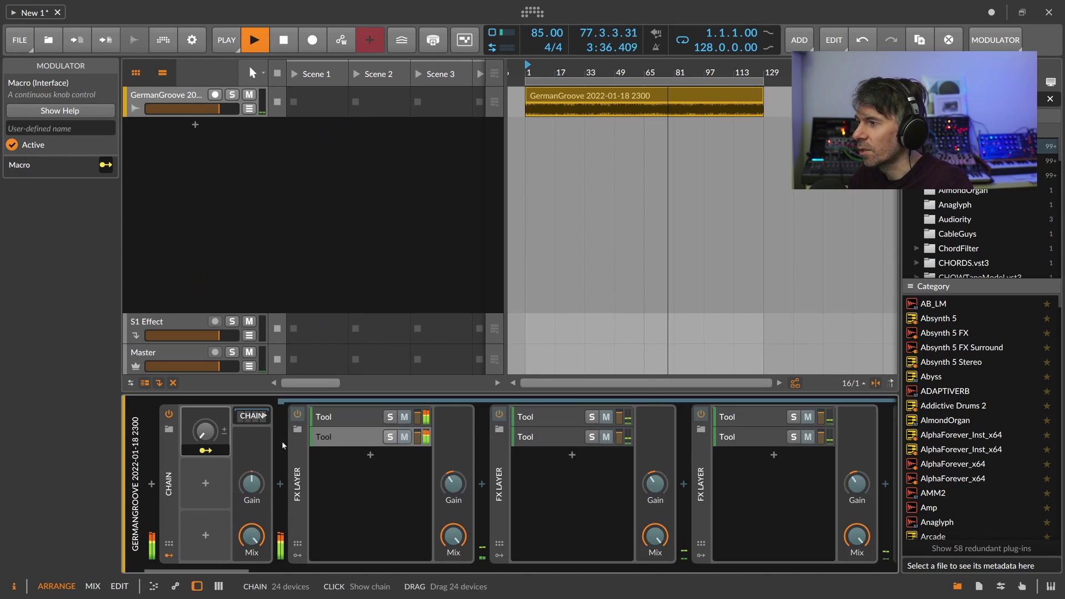
Show the devices in the first FX Layer's second layer, and close them again
left_click(382, 444)
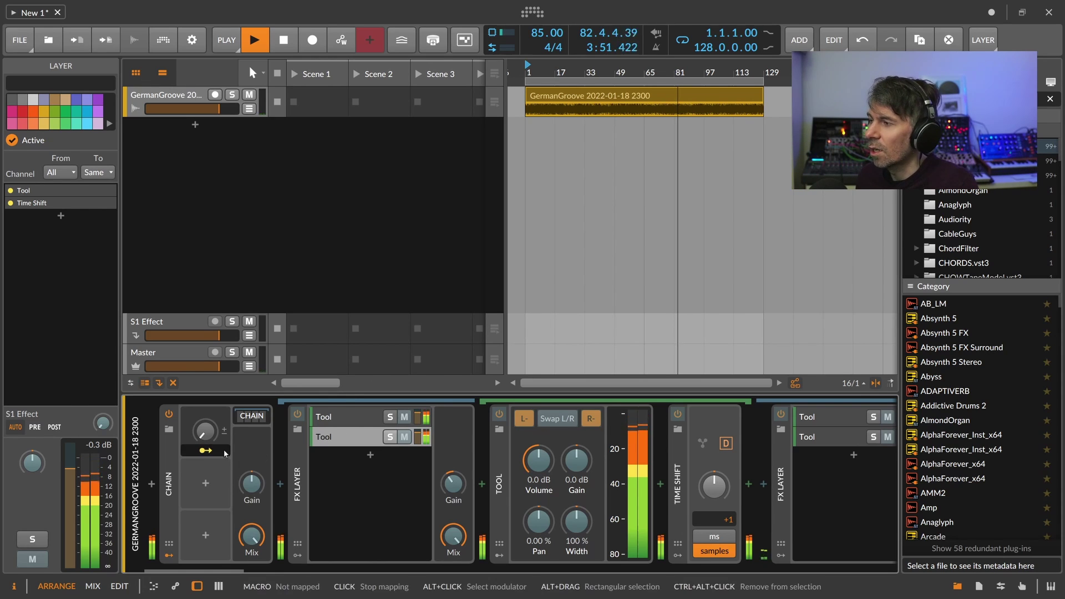
left_click(365, 438)
left_click(304, 471)
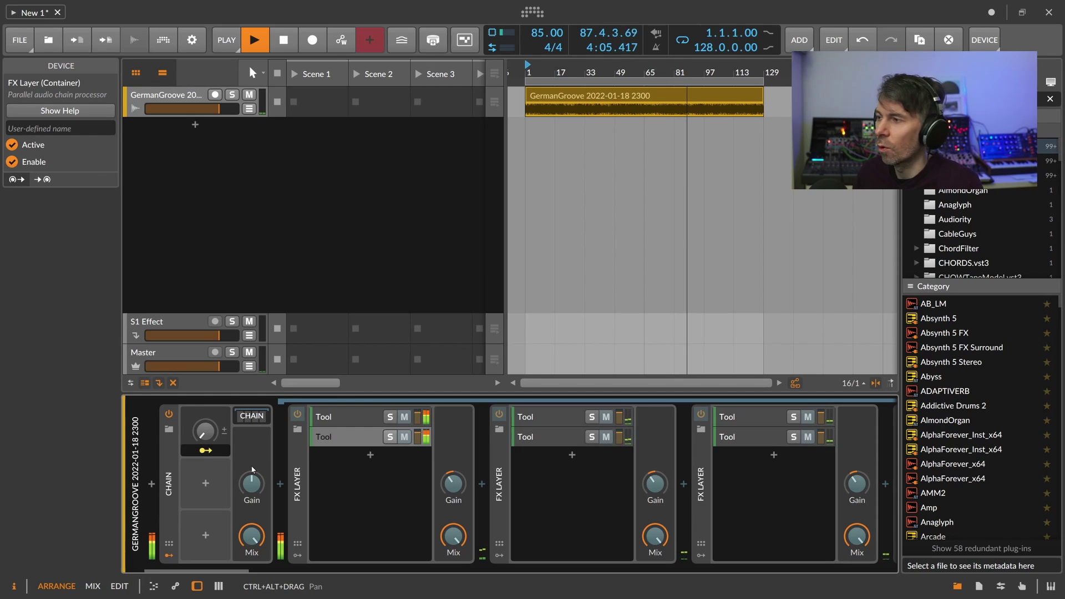
Delete the Chain and insert an FX Grid ahead of the Spectrum
left_click(174, 463)
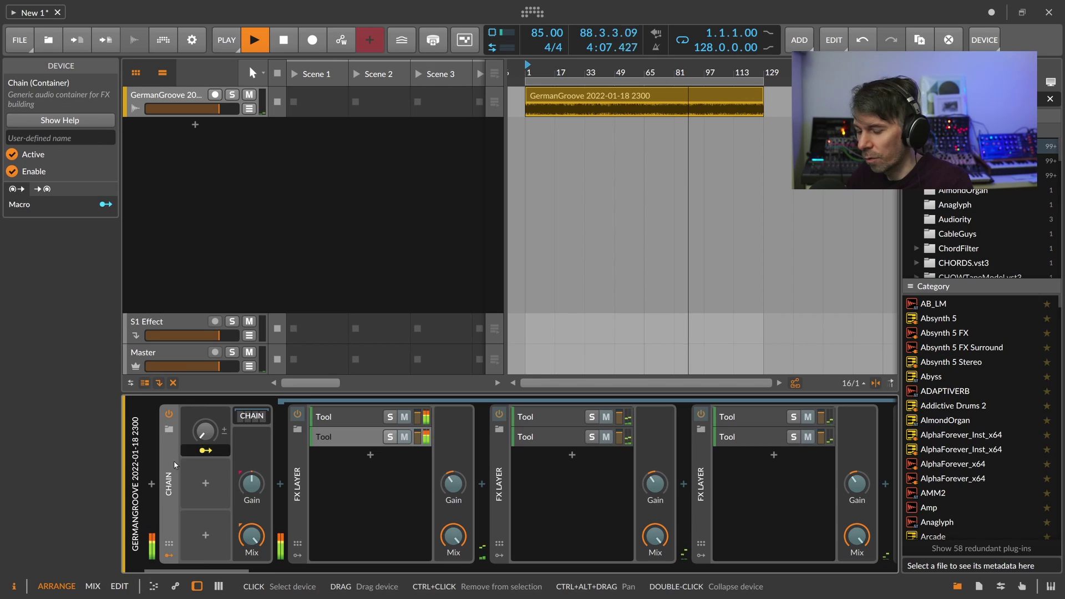
key("Delete")
left_click(152, 484)
type("fx")
double_click(659, 146)
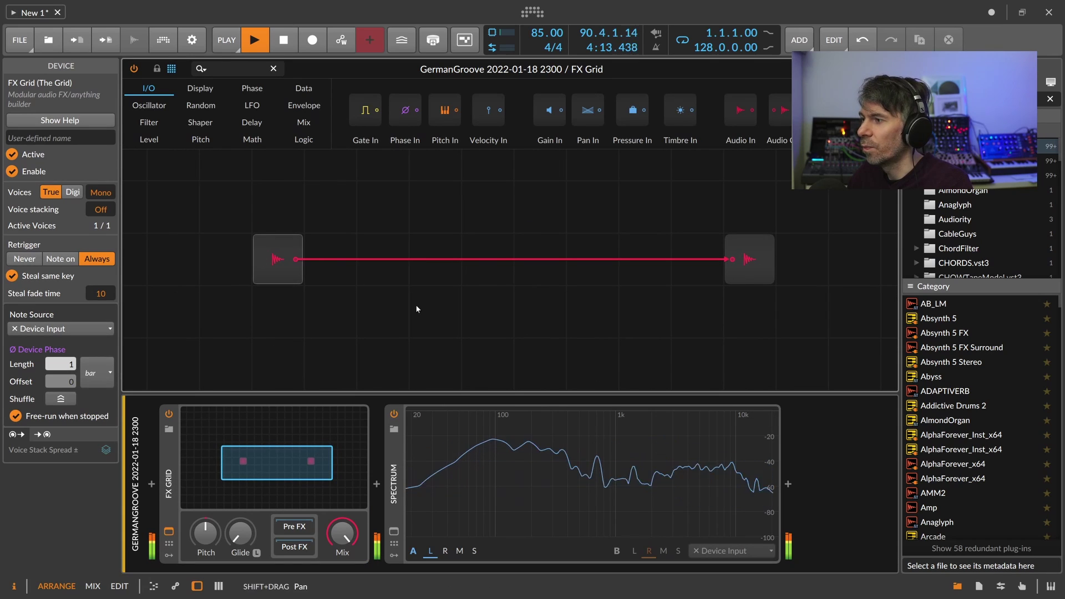
Hide the device panel and place a Delay module set to 0.00 ms below the grid's input-output cable
left_click(197, 586)
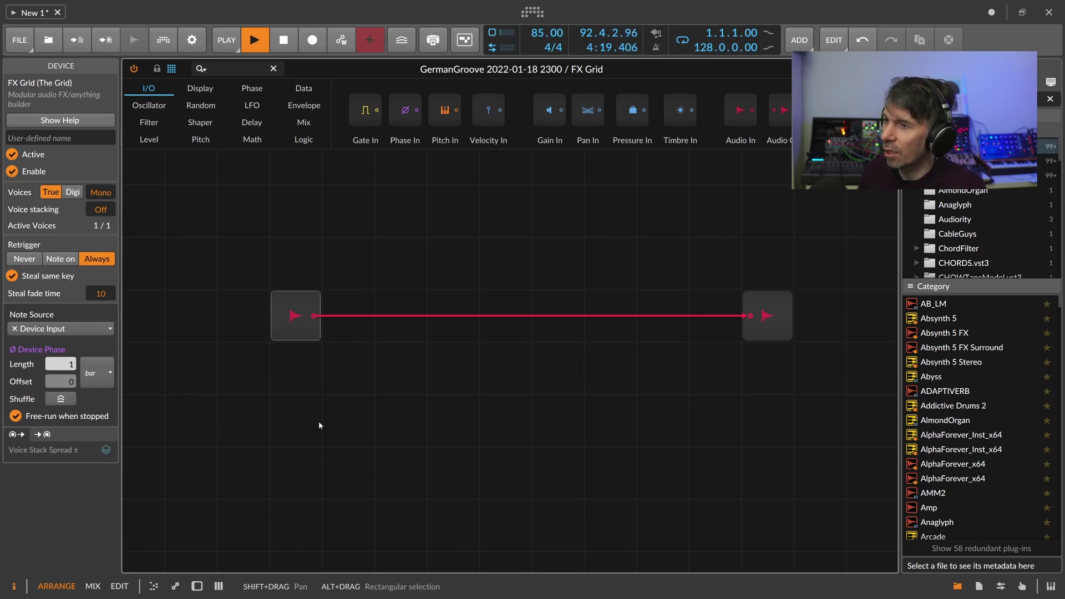
left_click(411, 268)
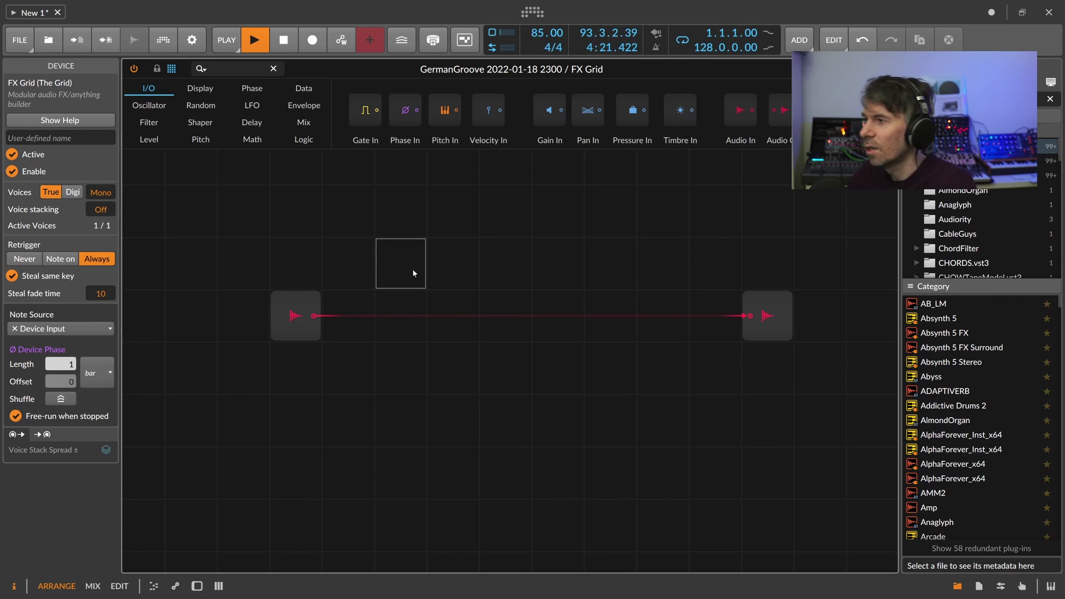
left_click_drag(466, 278, 415, 283)
left_click(401, 289)
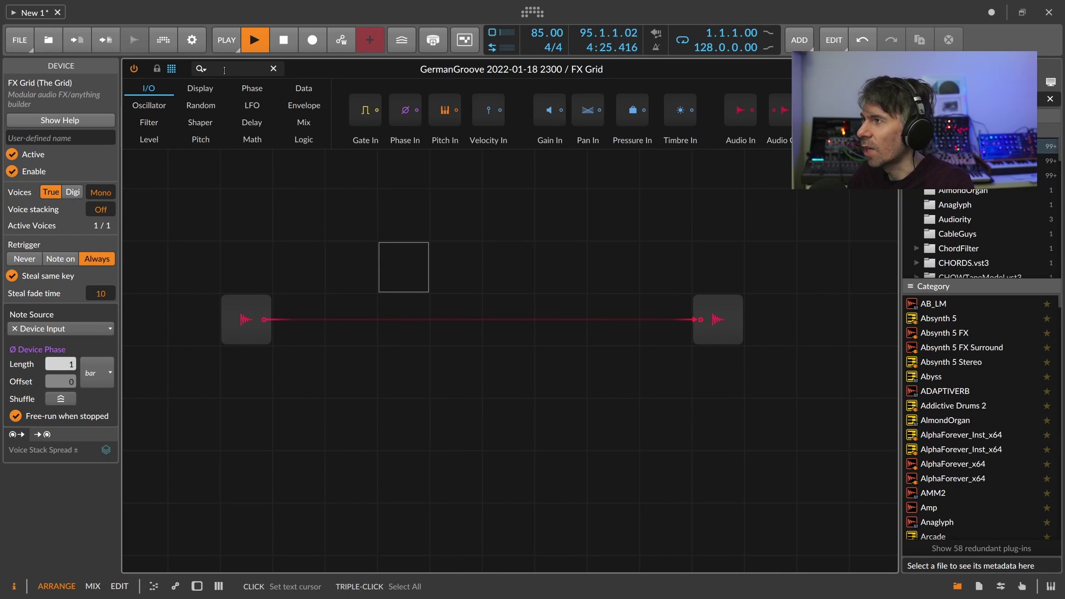
type("delay")
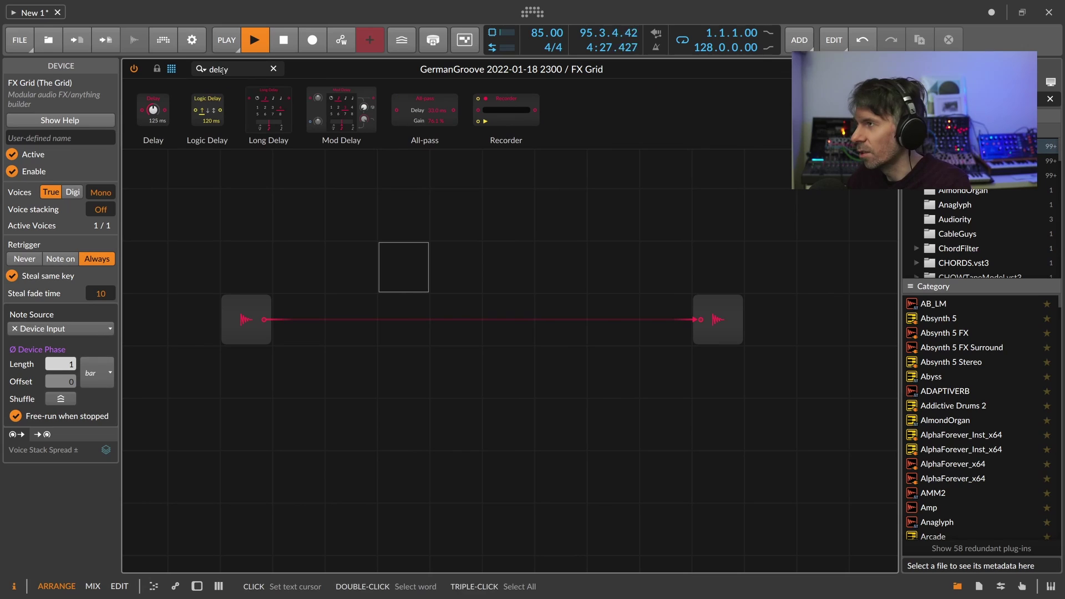
left_click_drag(153, 109, 456, 389)
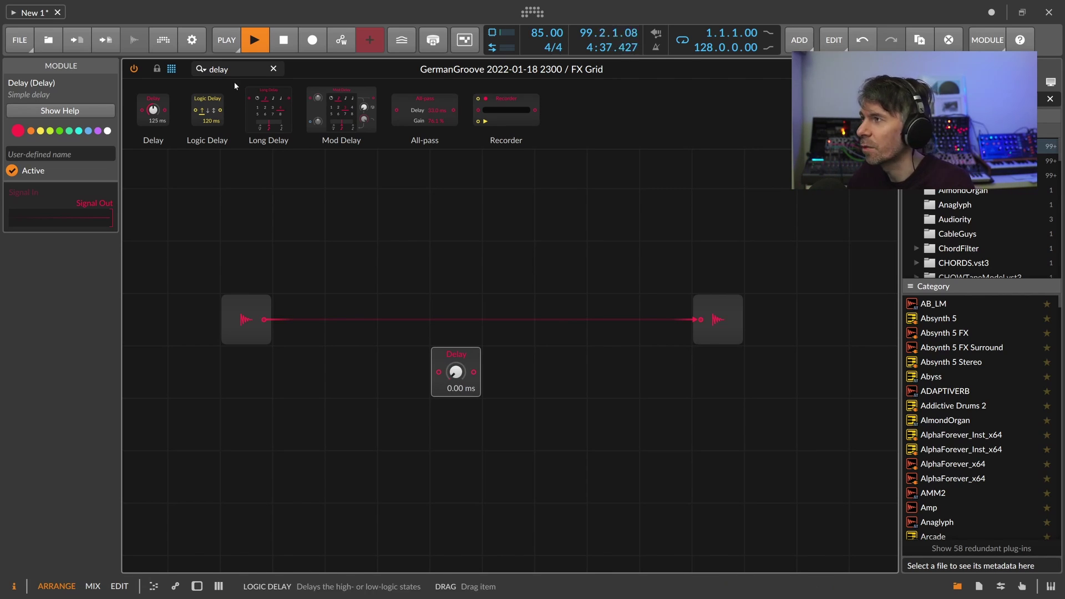
Insert a Blend module into the direct cable and route the input through the Delay into its second input
left_click(228, 69)
type("blend")
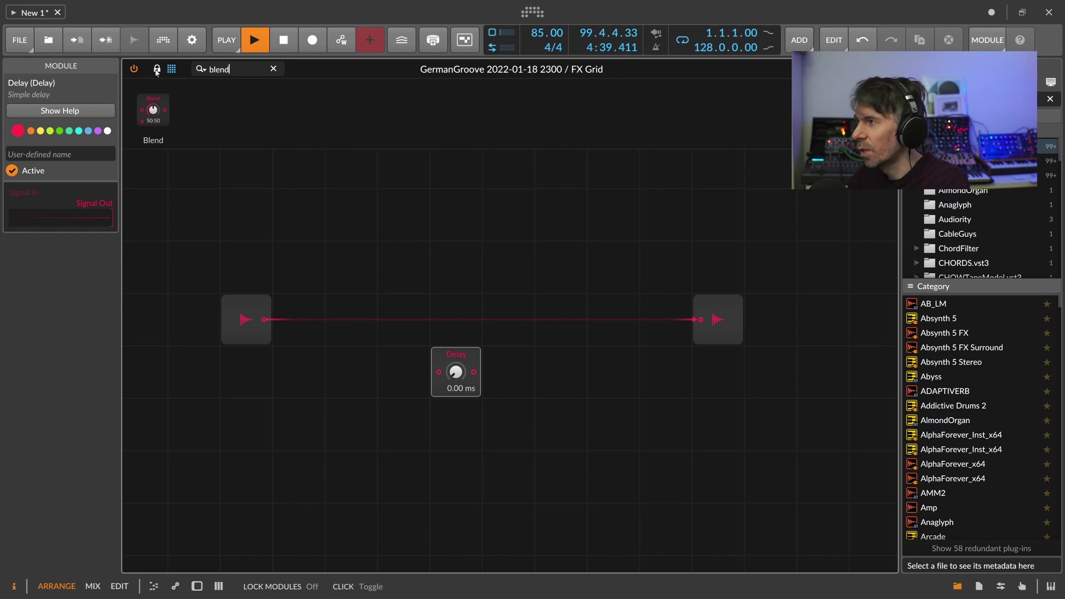
left_click_drag(153, 109, 479, 318)
left_click_drag(264, 319, 439, 336)
Set the Delay module's time to 0.01 ms
left_click(407, 372, "ctrl")
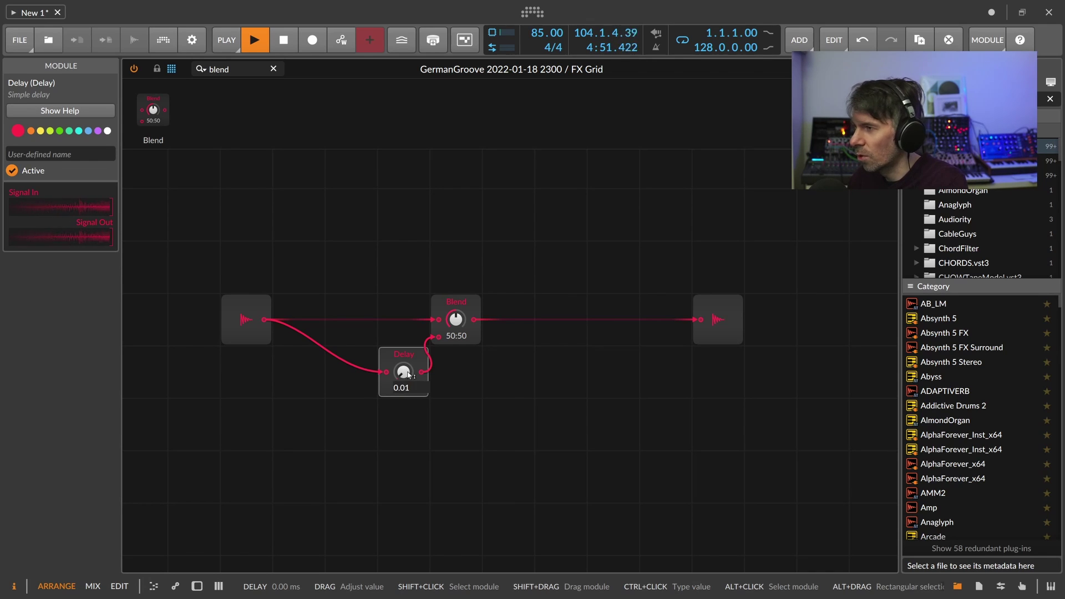
key("Return")
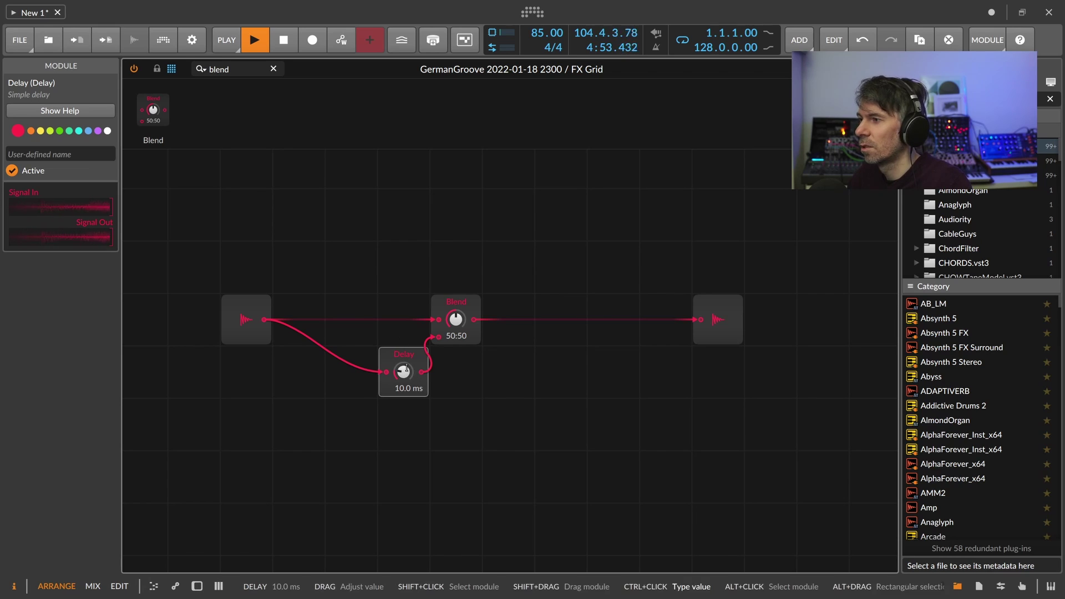
left_click_drag(408, 372, 408, 388)
left_click(407, 390, "ctrl")
left_click(405, 387, "ctrl")
left_click(403, 375, "ctrl")
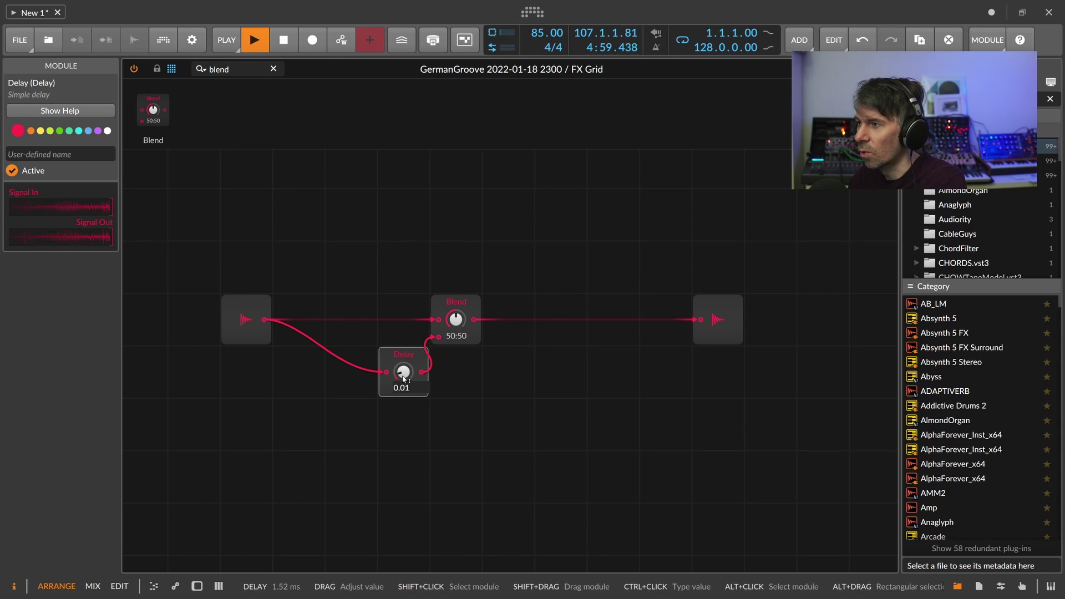
key("Return")
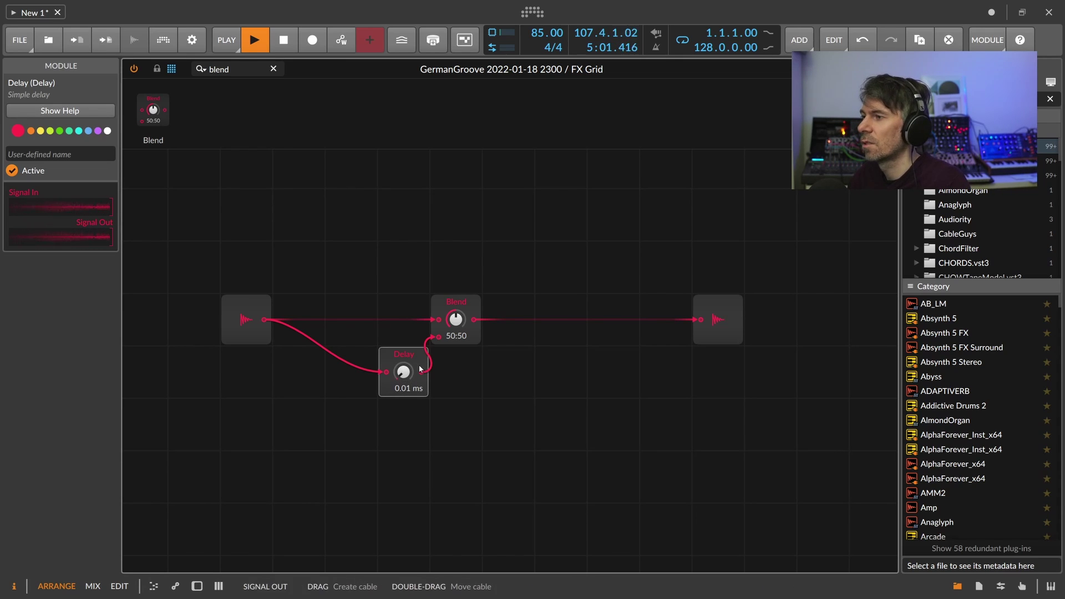
Insert a Multiply module between the Delay and the Blend's second input
left_click_drag(413, 343, 387, 344)
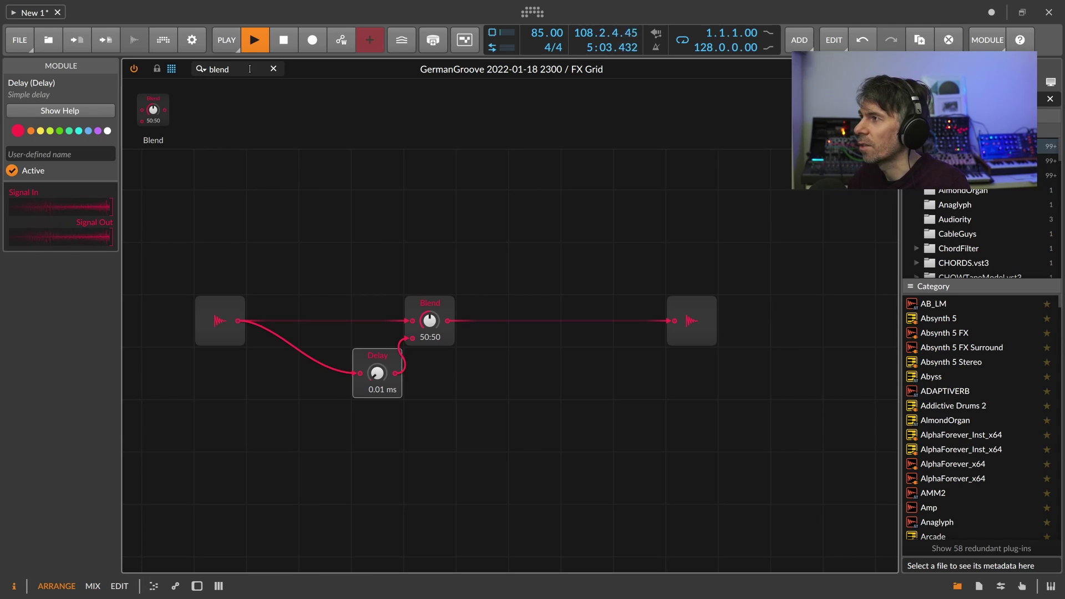
left_click(243, 70)
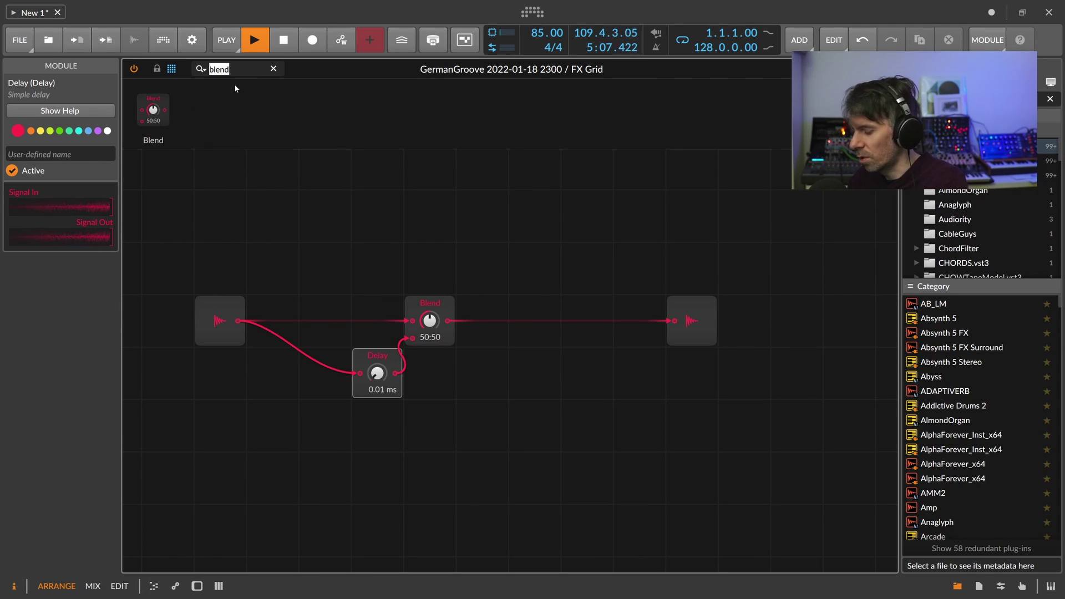
type("mul")
left_click_drag(158, 112, 395, 373)
Add a Constant module feeding the Multiply's second input and set its value to -1
left_click_drag(229, 71, 127, 63)
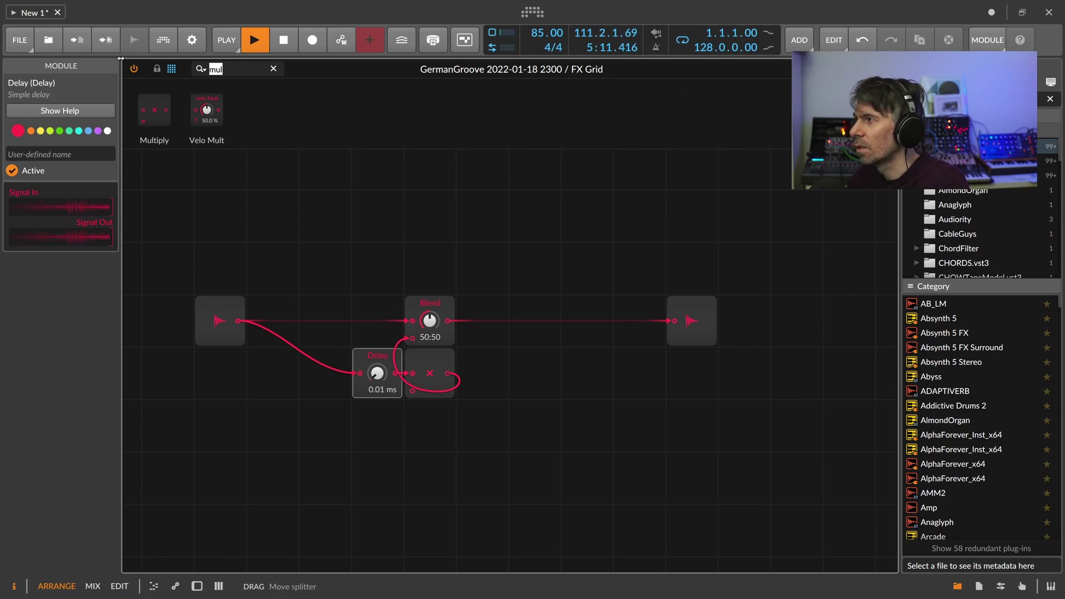
type("con")
left_click_drag(156, 111, 412, 391)
double_click(387, 442)
type("-1")
key("Return")
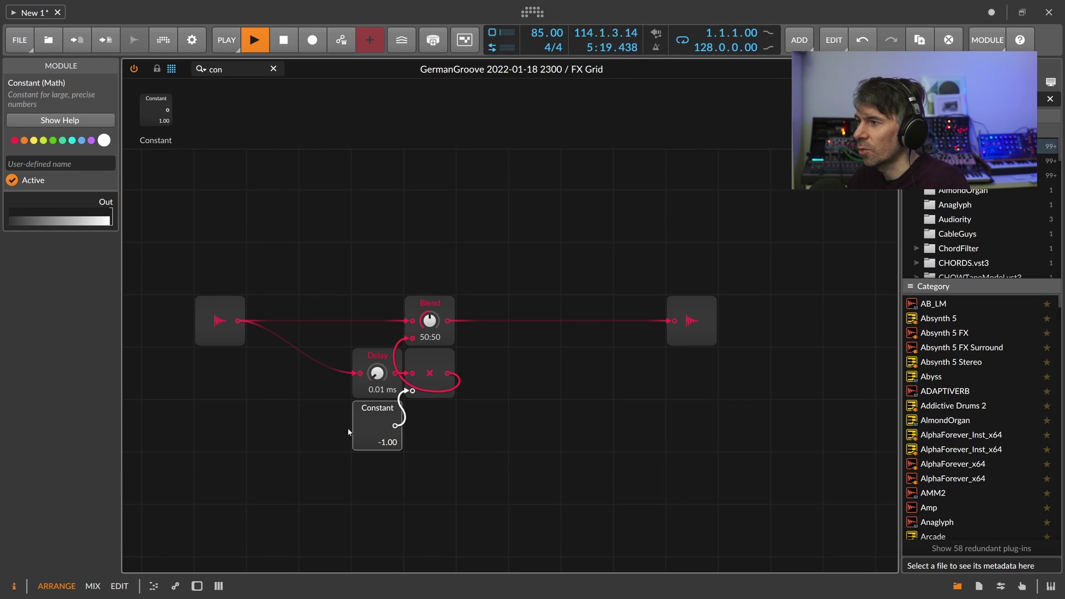
Show the device panel again and add a Macro modulator to the FX Grid
left_click(197, 585)
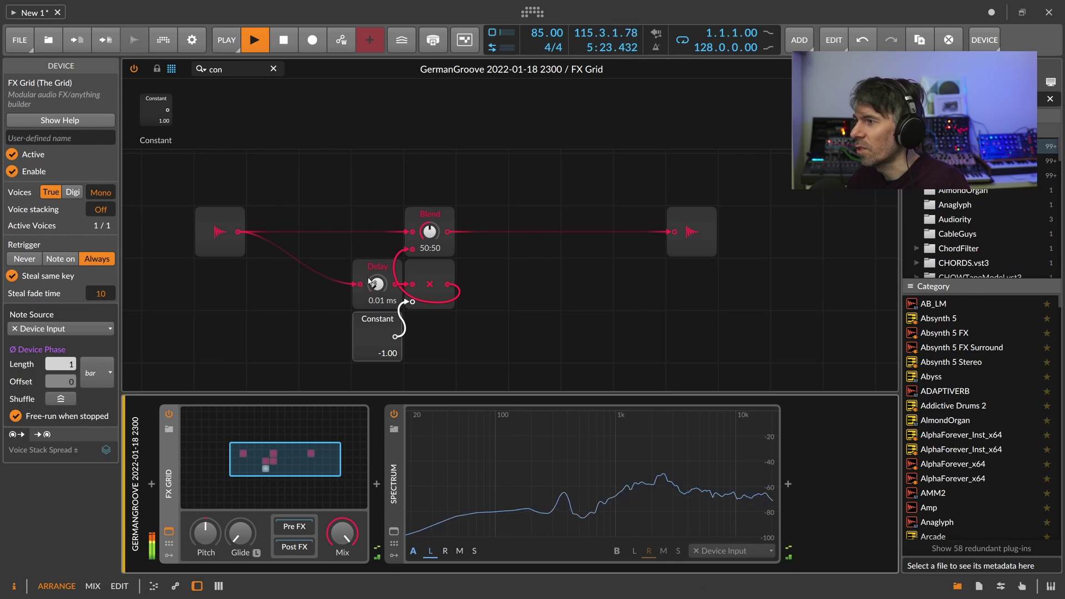
left_click_drag(325, 297, 376, 294)
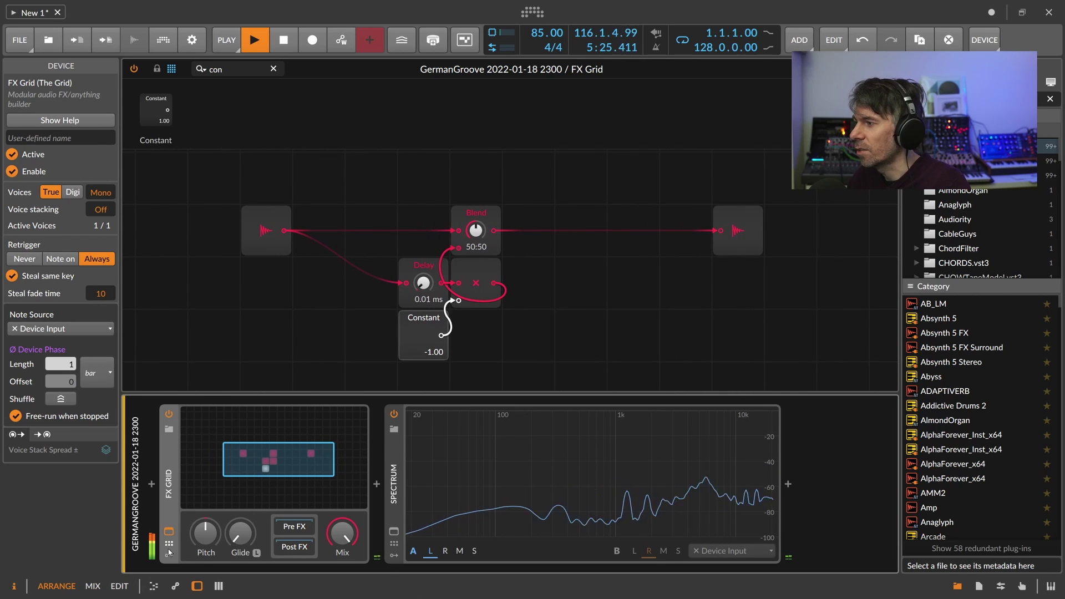
left_click(168, 546)
left_click(192, 432)
type("mac")
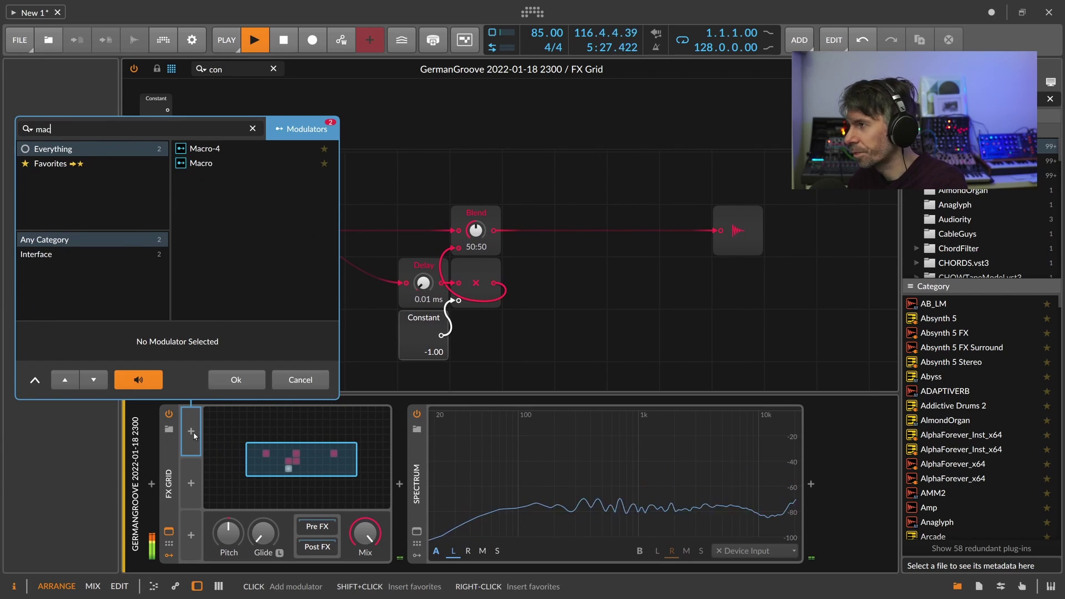
key("Down")
key("Down")
key("Return")
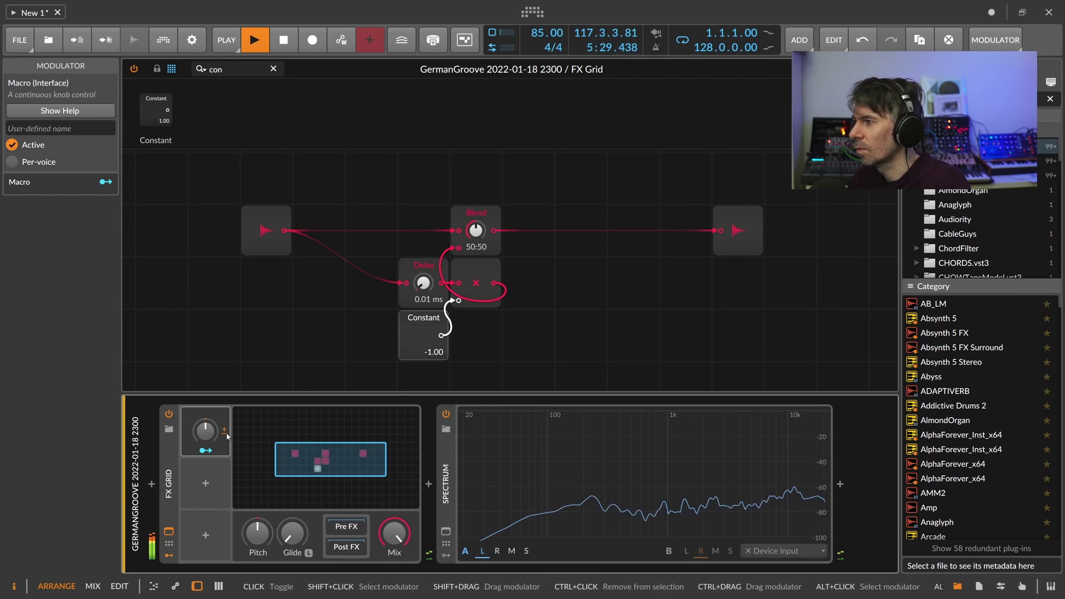
Map the Macro to the Delay's time with an amount of +0.014 and turn the Macro up to about 93%
left_click(205, 450)
left_click_drag(423, 284, 423, 280)
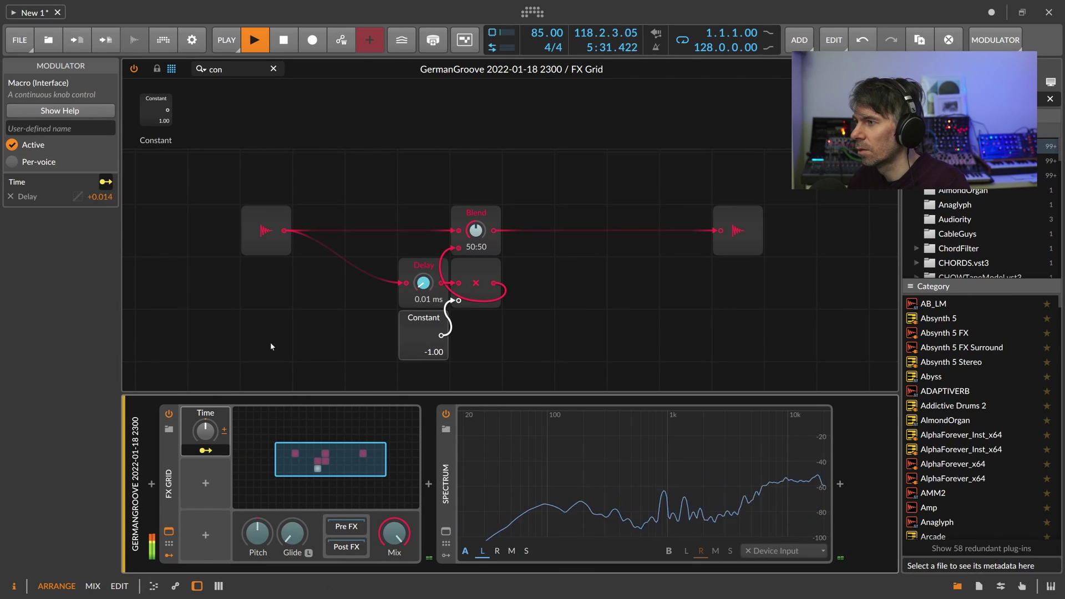
left_click_drag(205, 430, 206, 405)
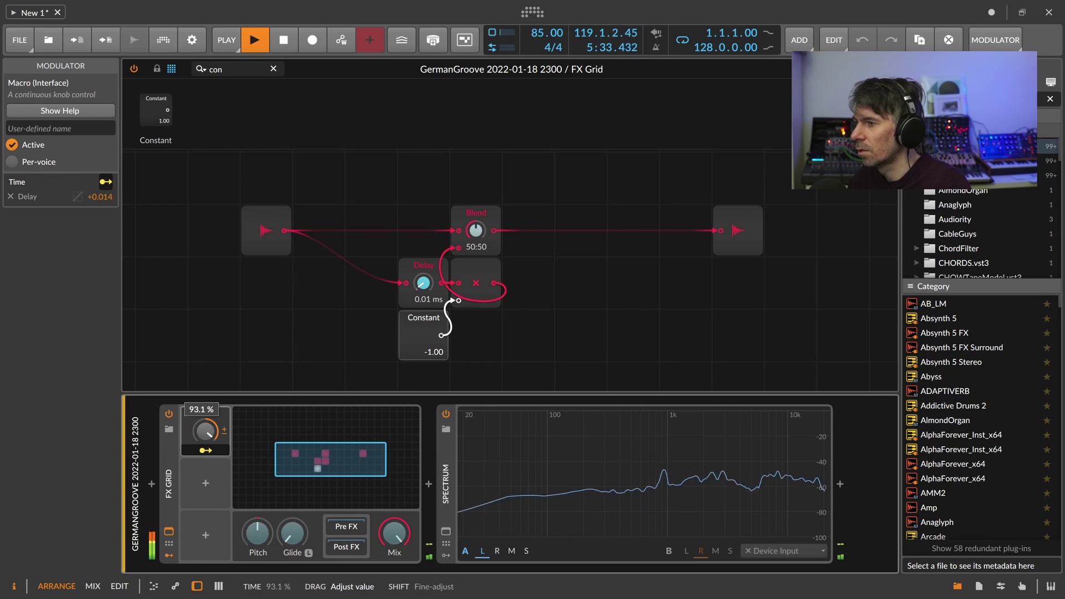
Raise the Macro's modulation of the Delay to +0.067 and turn the Macro to about 39%
left_click_drag(423, 284, 421, 276)
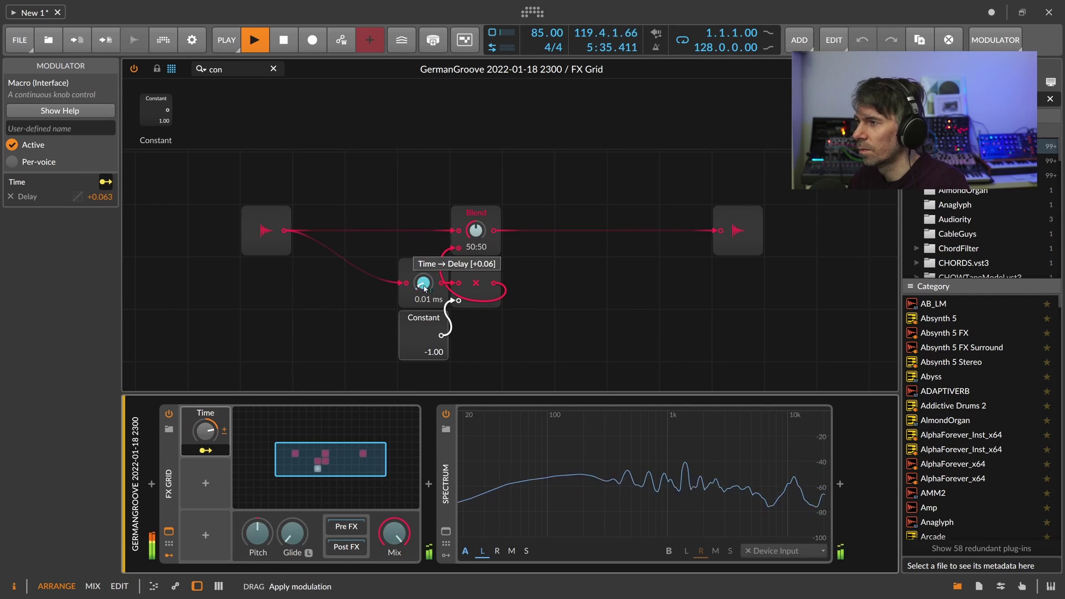
mouse_move(205, 430)
left_mouse_down()
mouse_move(205, 496)
mouse_move(205, 423)
left_mouse_up()
left_click_drag(419, 290, 421, 293)
left_click_drag(208, 432, 208, 434)
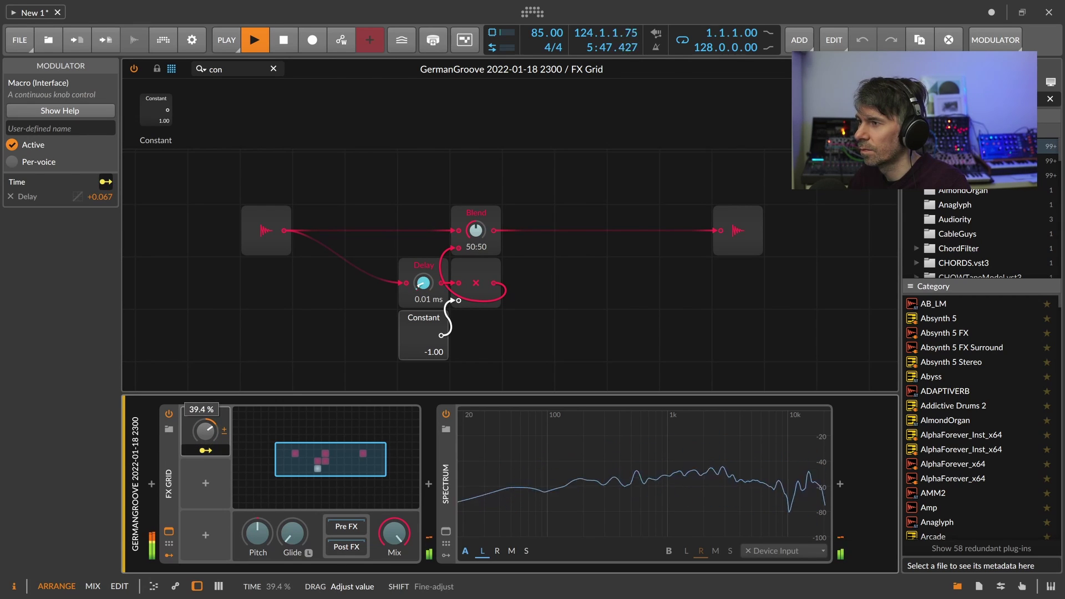
Lower the Delay's base time to 0.00 ms and turn the Macro down
left_click_drag(206, 431, 205, 435)
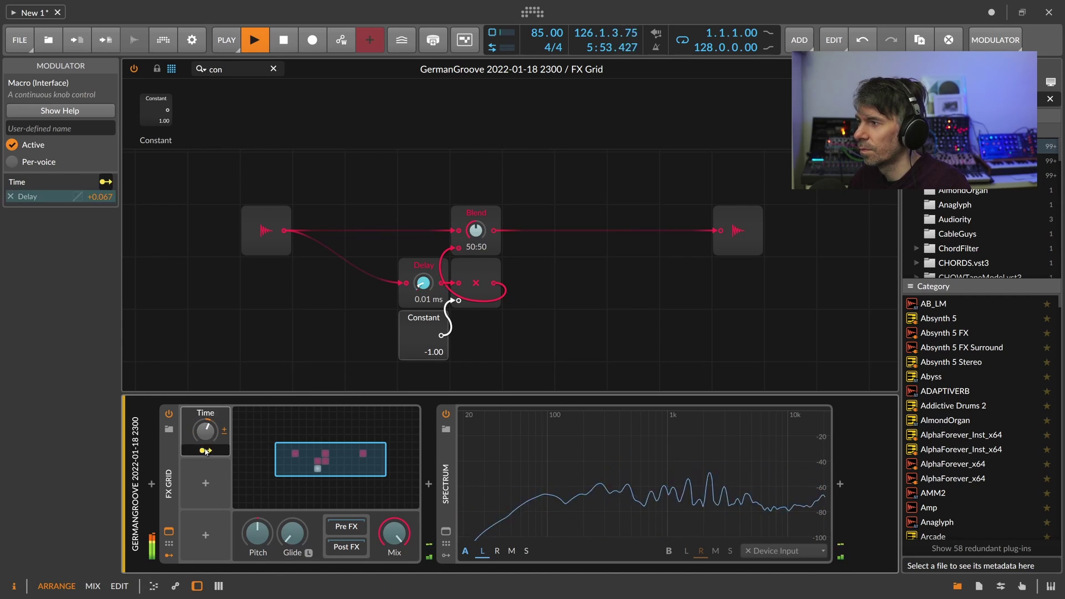
left_click_drag(423, 283, 423, 294)
left_click_drag(205, 431, 205, 448)
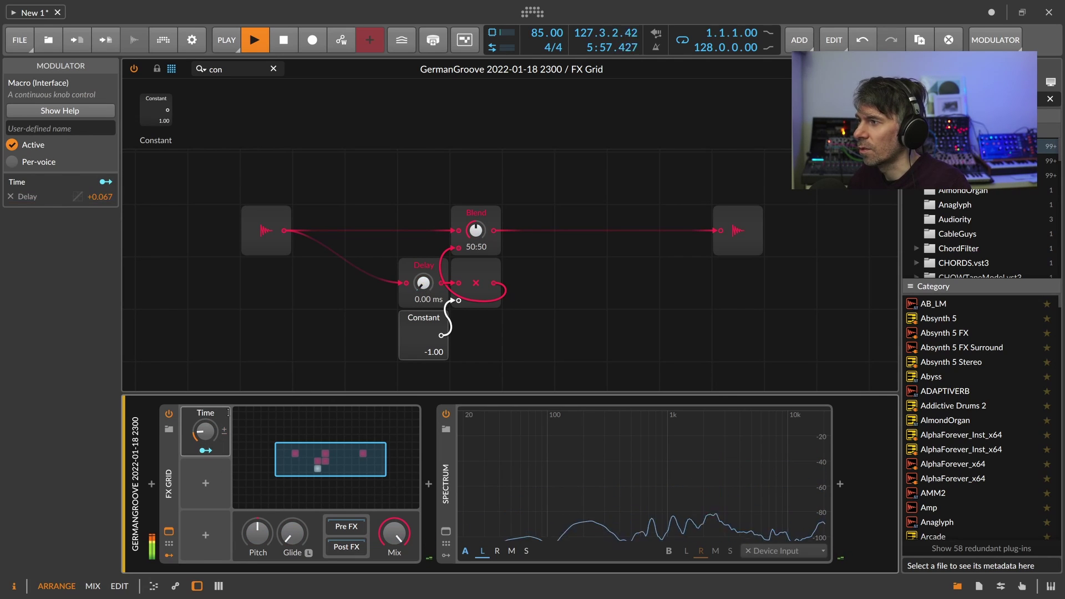
Raise the Macro's modulation of the Delay to +0.154 and sweep the Macro up and down to its minimum
left_click_drag(426, 290, 425, 287)
left_click_drag(205, 432, 205, 394)
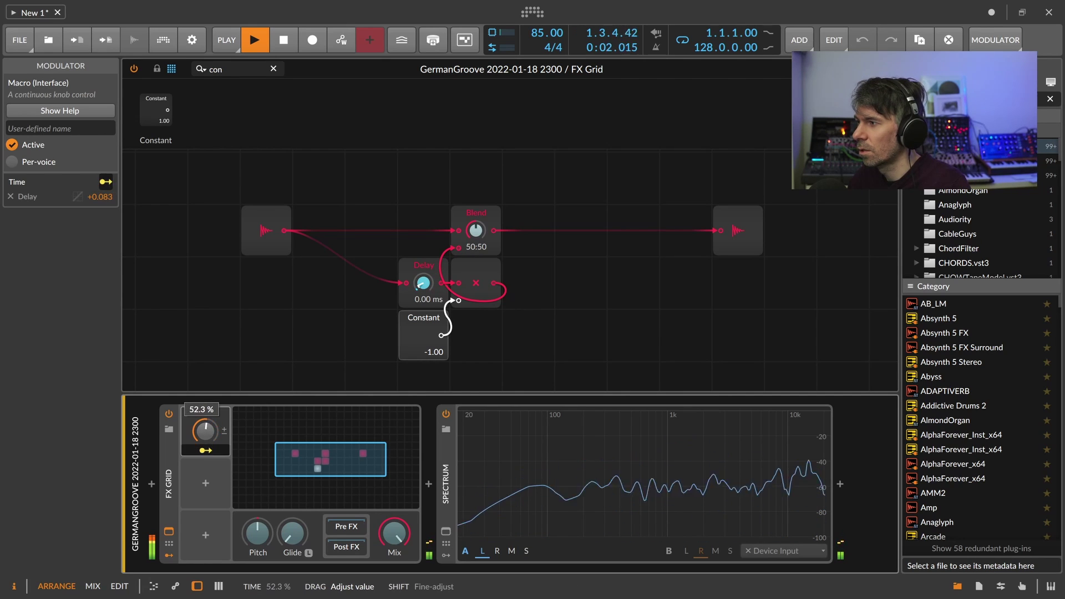
left_click_drag(425, 287, 425, 275)
left_click_drag(205, 432, 206, 488)
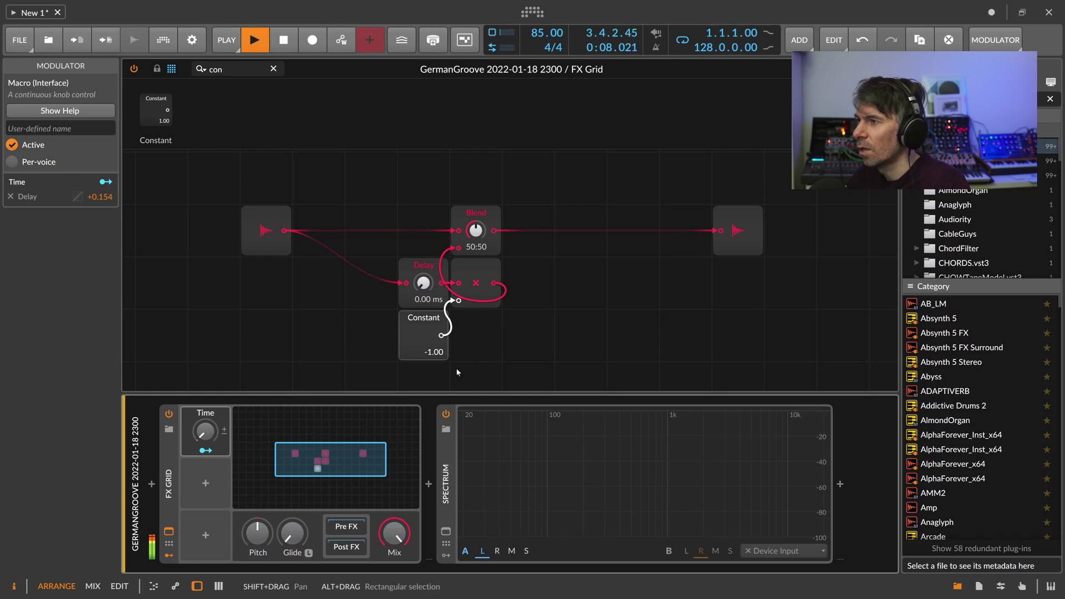
Close the grid editor, insert a Chain before the FX Grid, and move the FX Grid into the Chain
left_click(169, 532)
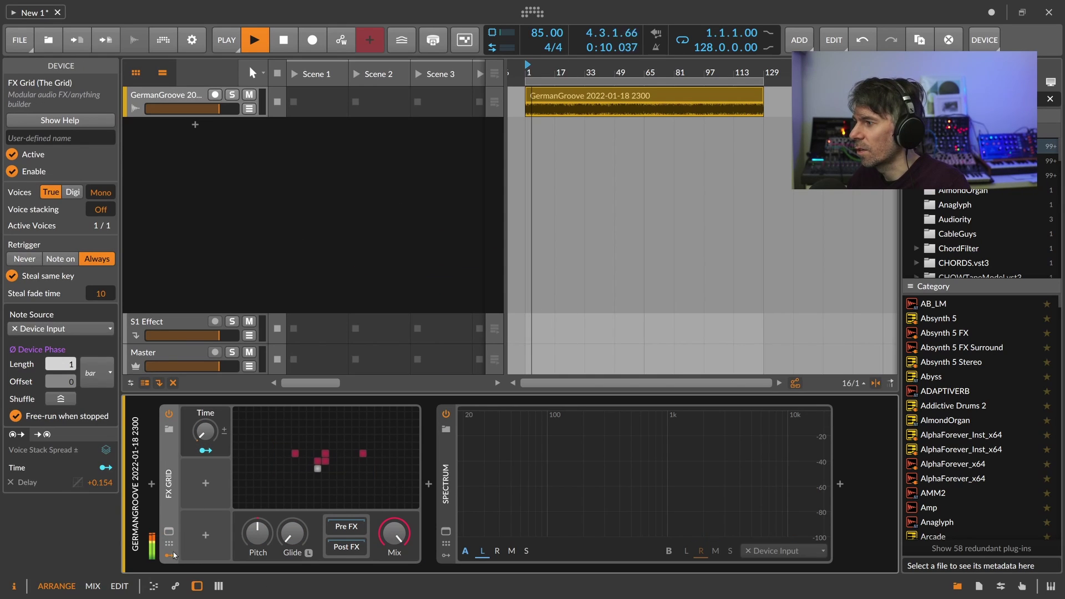
left_click(152, 483)
type("chain")
key("Down")
key("Return")
left_click_drag(240, 453, 211, 422)
Show the FX Grid's modulators and move the Time macro from the FX Grid to the Chain
left_click(348, 452)
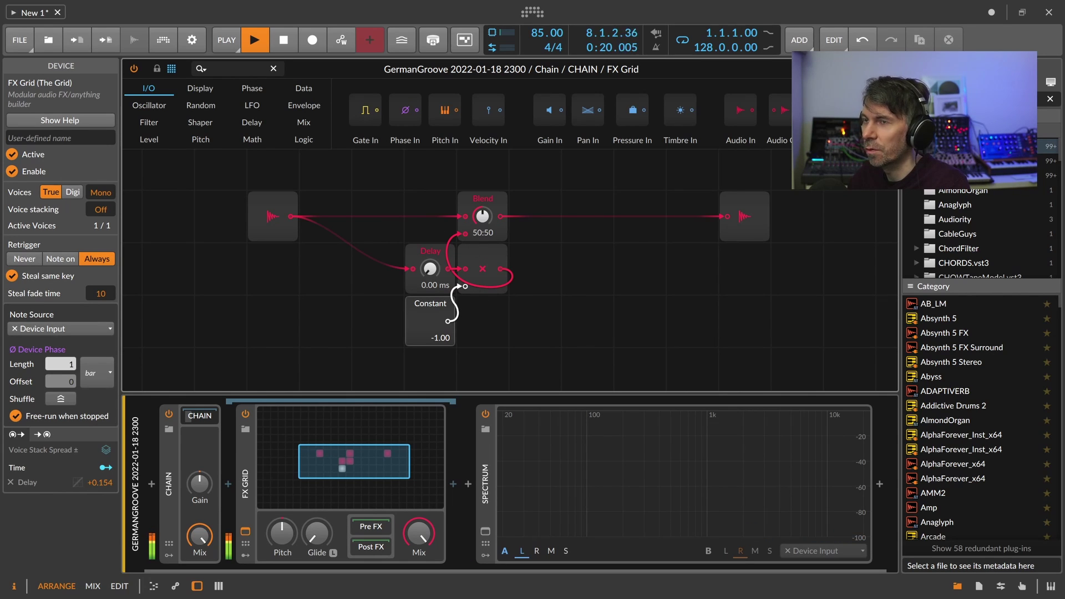
left_click(308, 466)
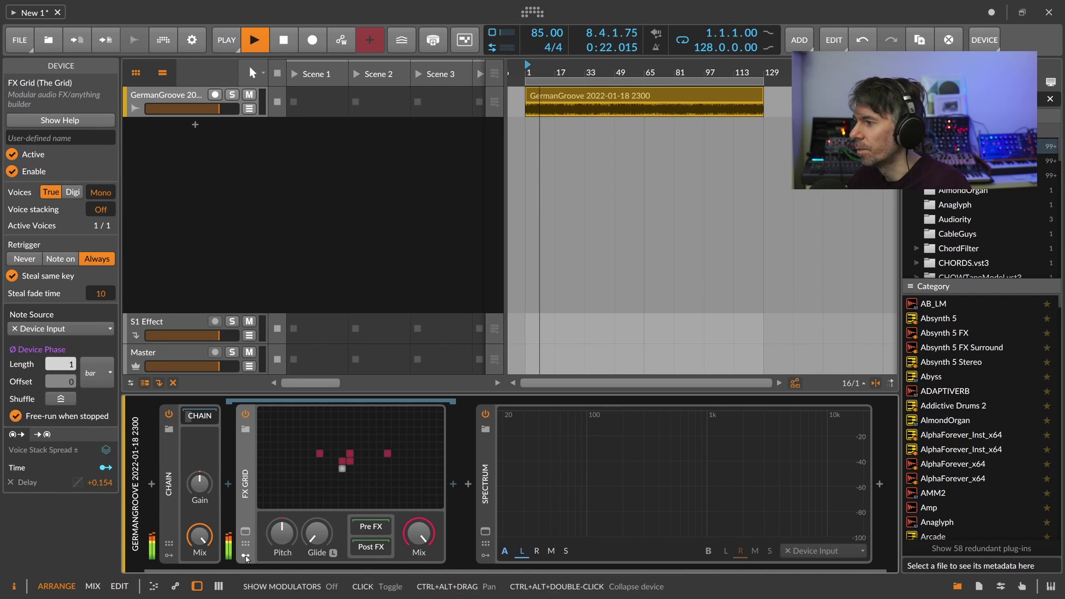
left_click(245, 555)
left_click_drag(291, 435, 197, 437)
Hide and show the Chain's contents again, and select the FX Grid inside it
left_click(264, 419)
left_click(295, 452)
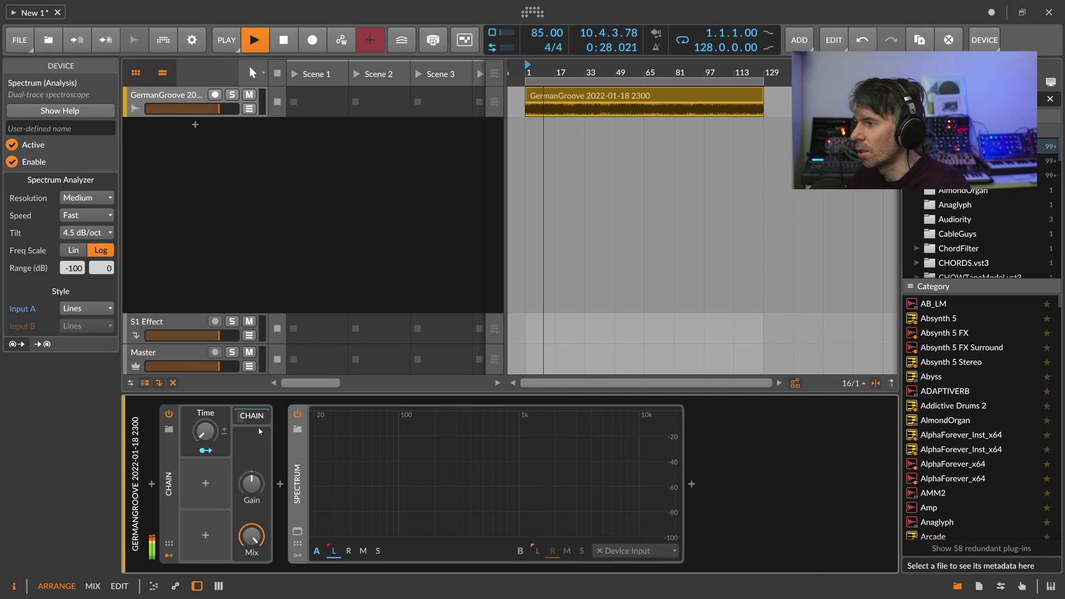
left_click(257, 427)
left_click(297, 455)
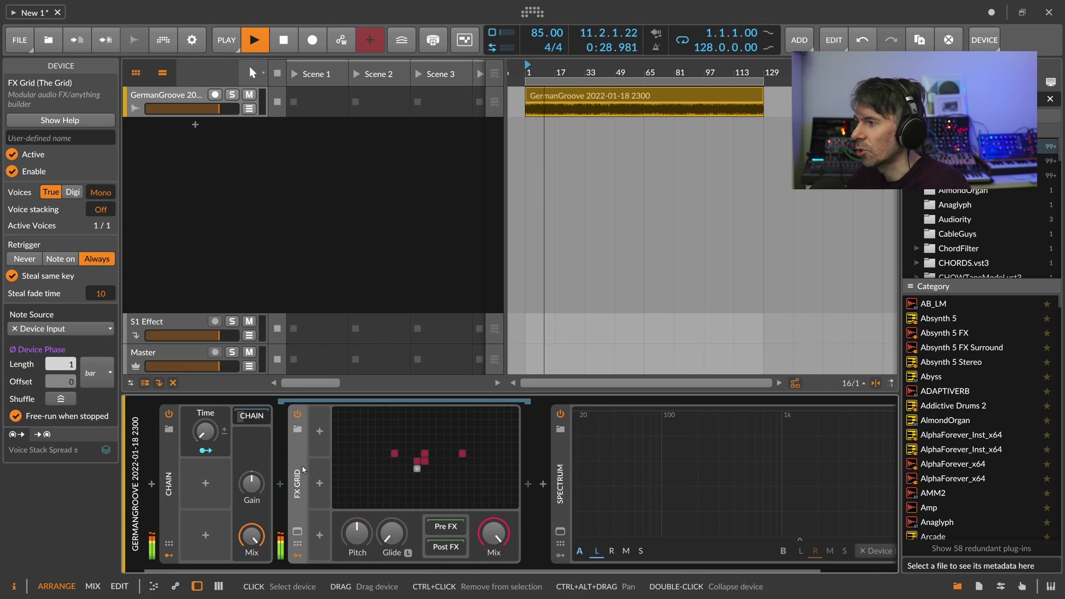
Collapse the FX Grid, duplicate it ten times inside the Chain, and raise the Chain's Time macro to about 40%
double_click(297, 508)
key("ctrl+d")
key("ctrl+d")
key("ctrl+d")
key("ctrl+d")
key("ctrl+d")
key("ctrl+d")
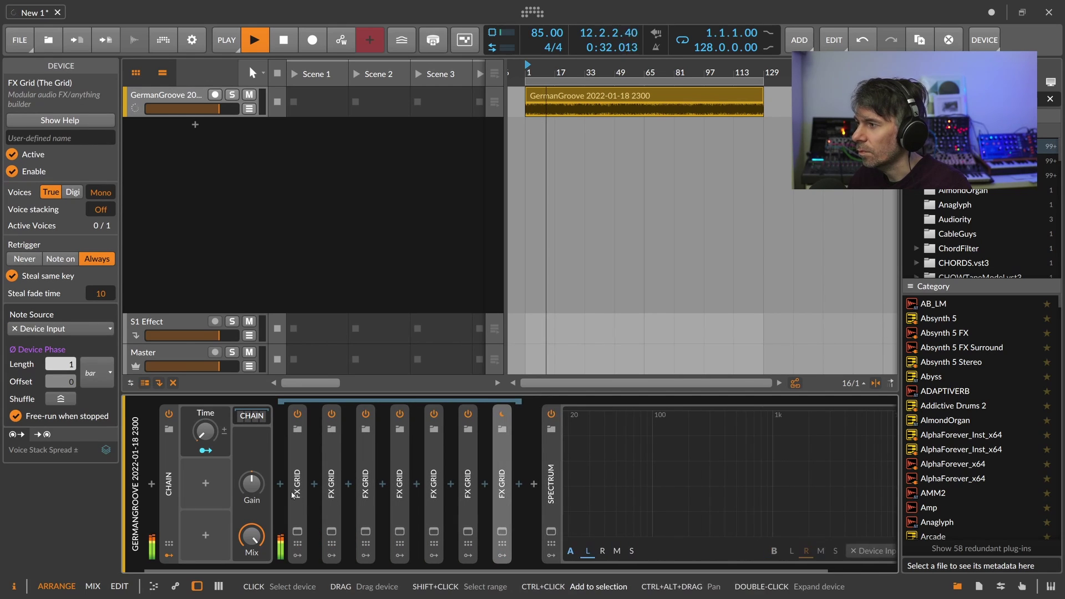
key("ctrl+d")
key("ctrl+d")
key("ctrl+d")
key("ctrl+d")
mouse_move(204, 431)
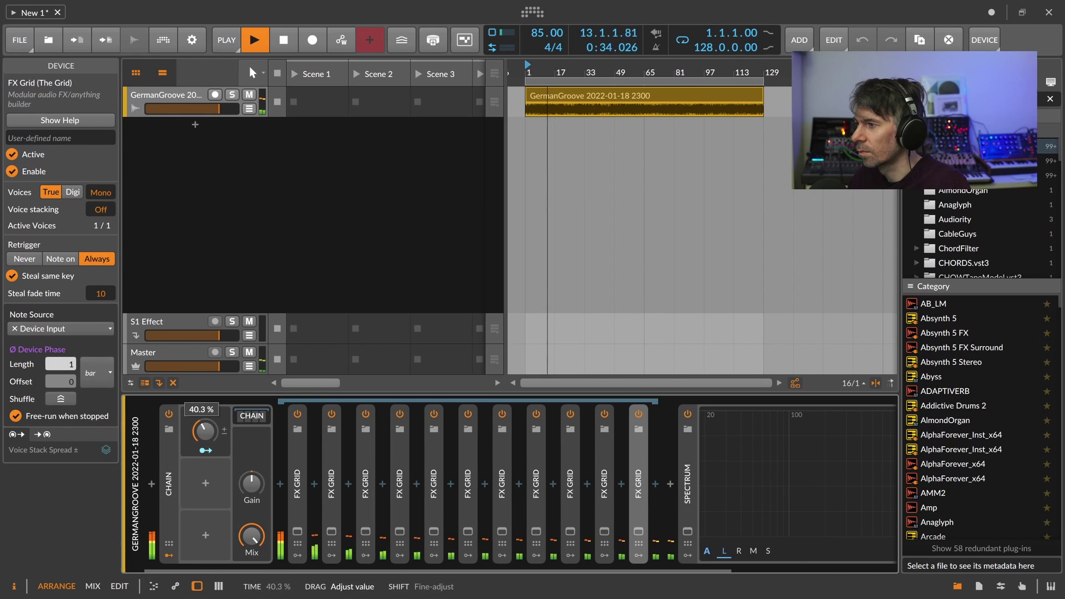
Select the first FX Grid in the Chain and duplicate it repeatedly to extend the series of filters
left_click(298, 492)
key("ctrl+d")
key("ctrl+d")
key("ctrl+d")
key("ctrl+d")
key("ctrl+d")
key("ctrl+d")
key("ctrl+d")
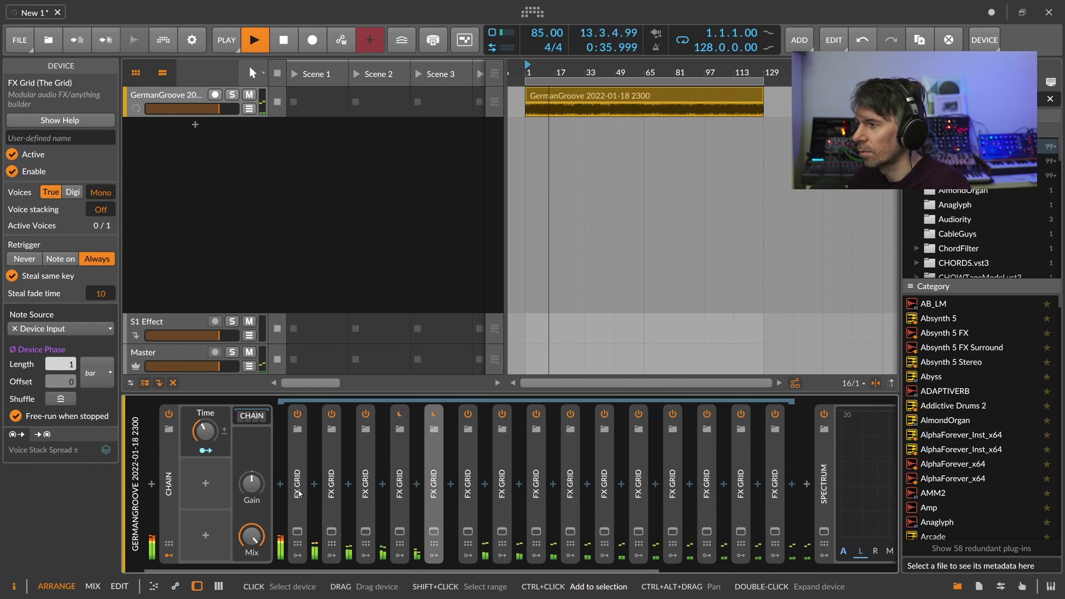
Hide the Chain's contents and sweep the Time macro through values around 39% while watching the spectrum
left_click(255, 419)
mouse_move(205, 432)
left_mouse_down()
mouse_move(205, 375)
mouse_move(206, 435)
left_mouse_up()
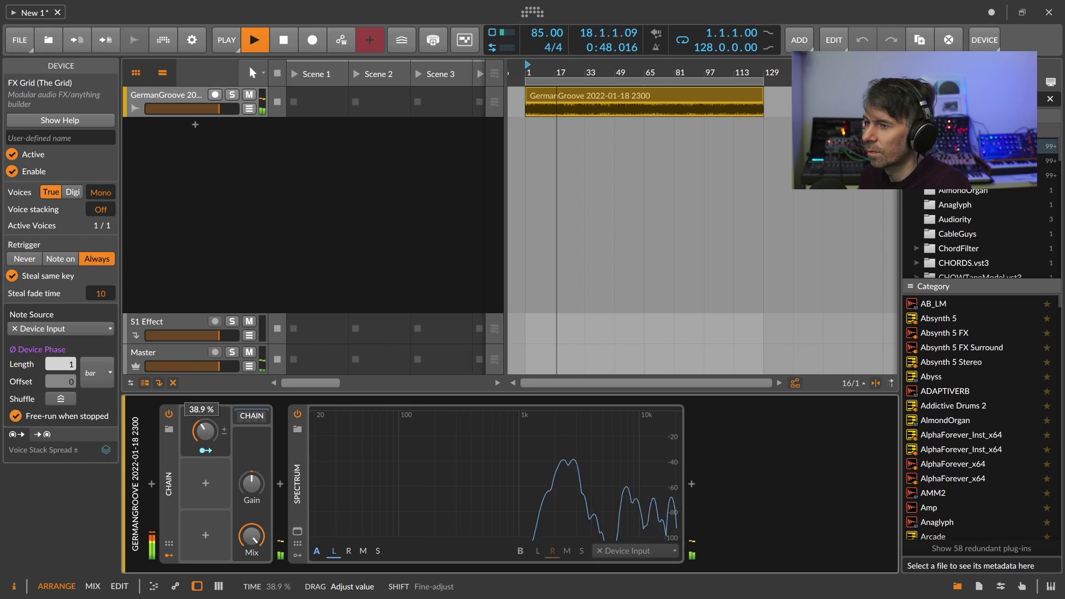
mouse_move(205, 430)
left_mouse_down()
mouse_move(205, 413)
mouse_move(205, 431)
left_mouse_up()
Raise the Chain's Gain to +9.9 dB and lower its Mix to about half while sweeping the Time macro
left_click_drag(251, 483, 251, 483)
left_click_drag(205, 430, 205, 444)
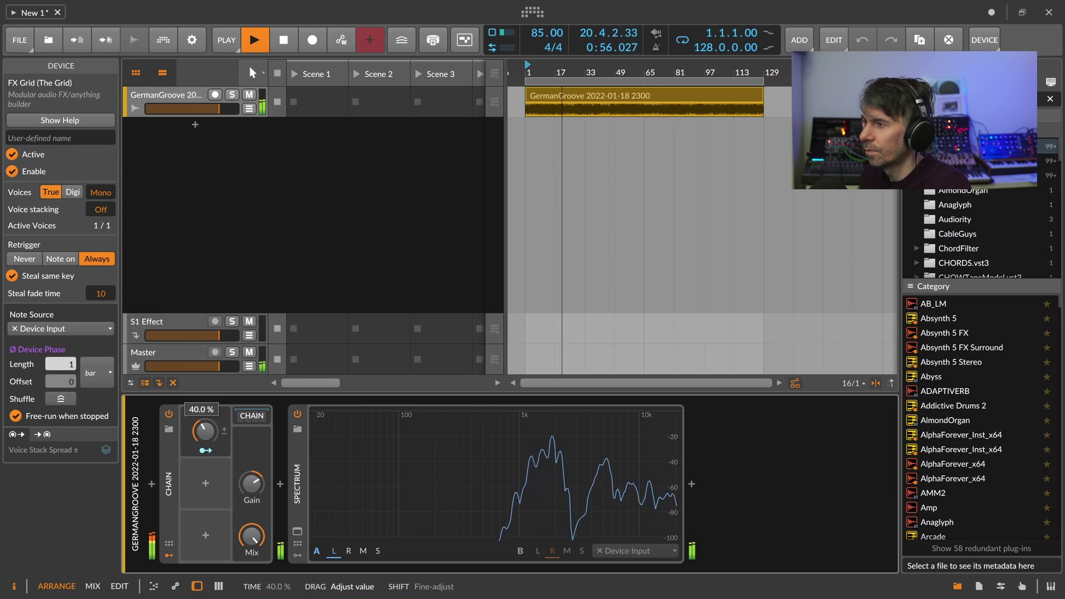
mouse_move(205, 430)
left_mouse_down()
mouse_move(206, 410)
mouse_move(205, 427)
left_mouse_up()
left_click_drag(252, 535, 251, 578)
mouse_move(206, 431)
left_mouse_down()
mouse_move(205, 418)
mouse_move(206, 434)
left_mouse_up()
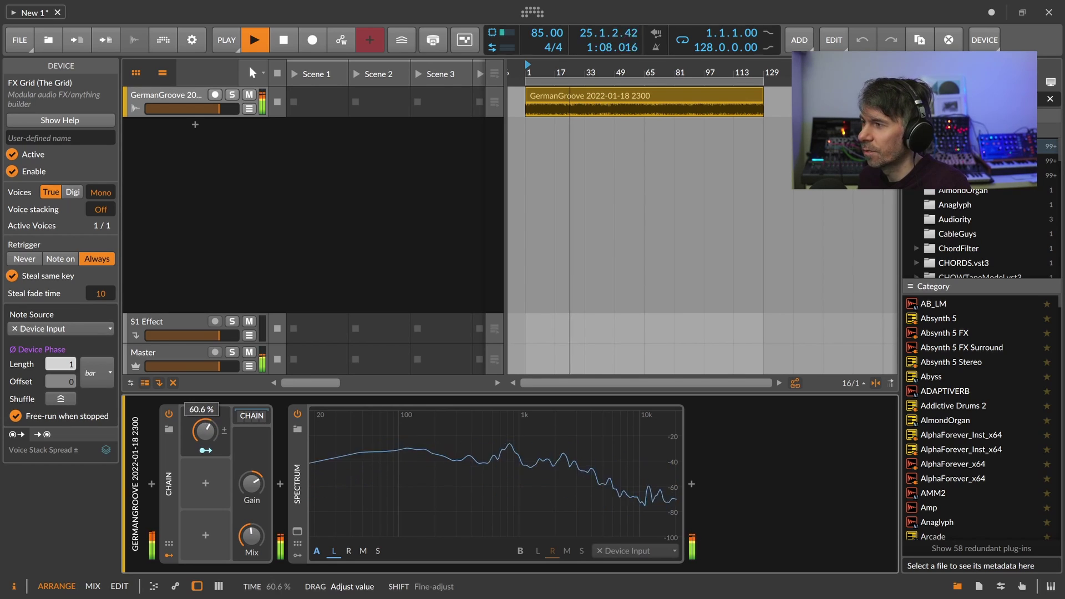
Show the Chain's contents and delete the whole series of FX Grids inside it
left_click(251, 415)
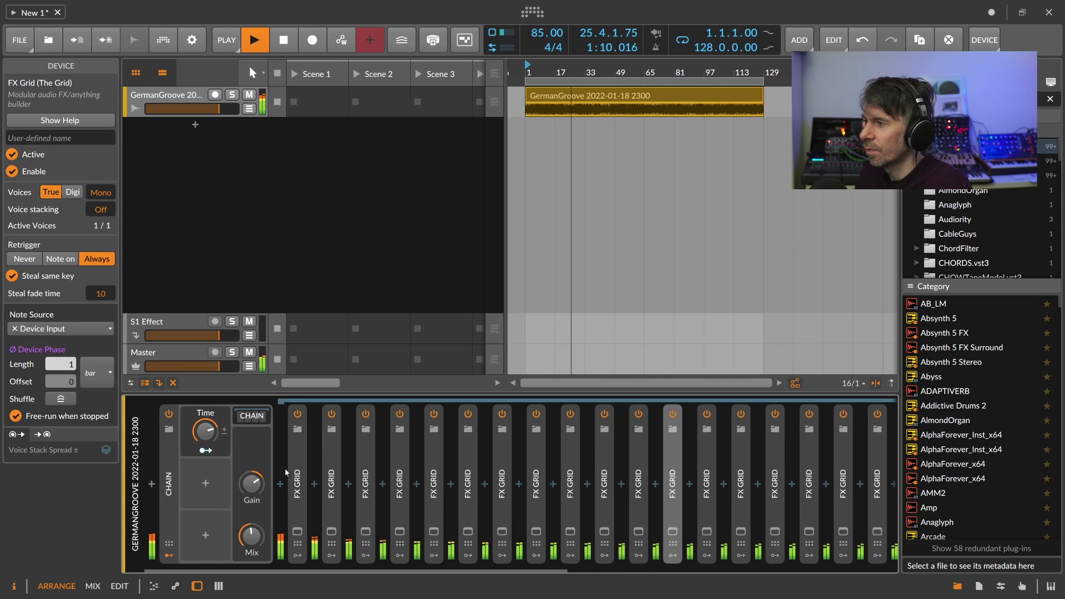
left_click(294, 471)
left_click_drag(332, 570, 617, 571)
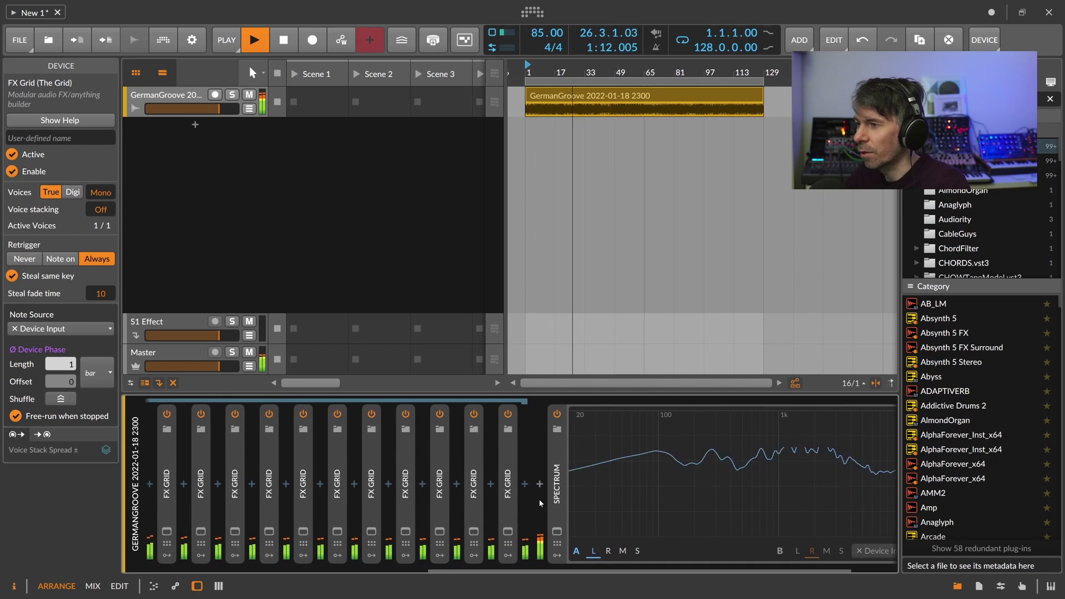
left_click(510, 491, "shift")
key("Delete")
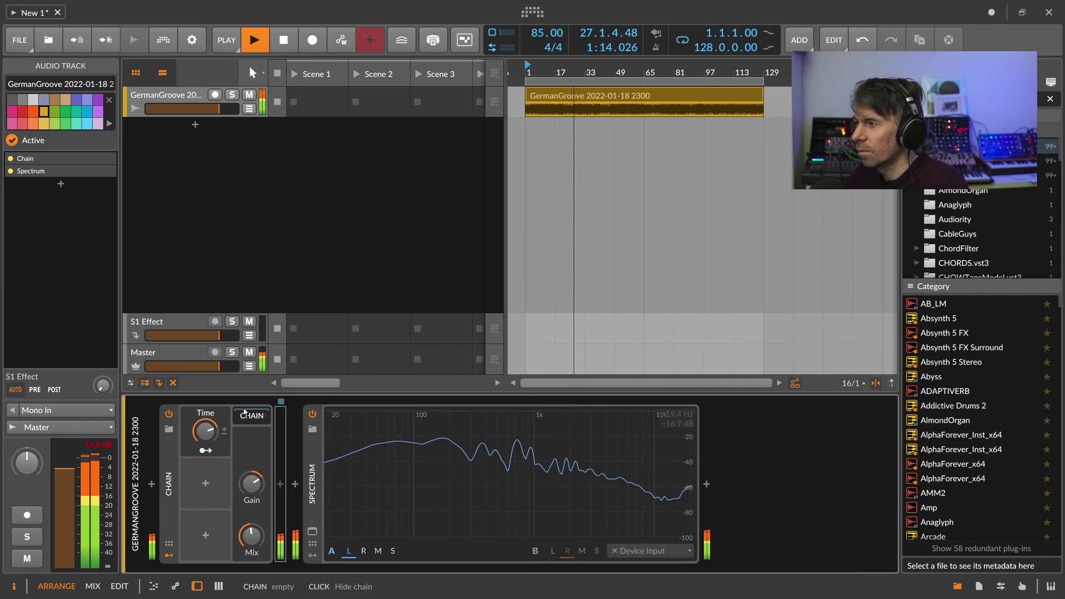
Stop playback and delete the empty Chain from the track
left_click(236, 488)
key("space")
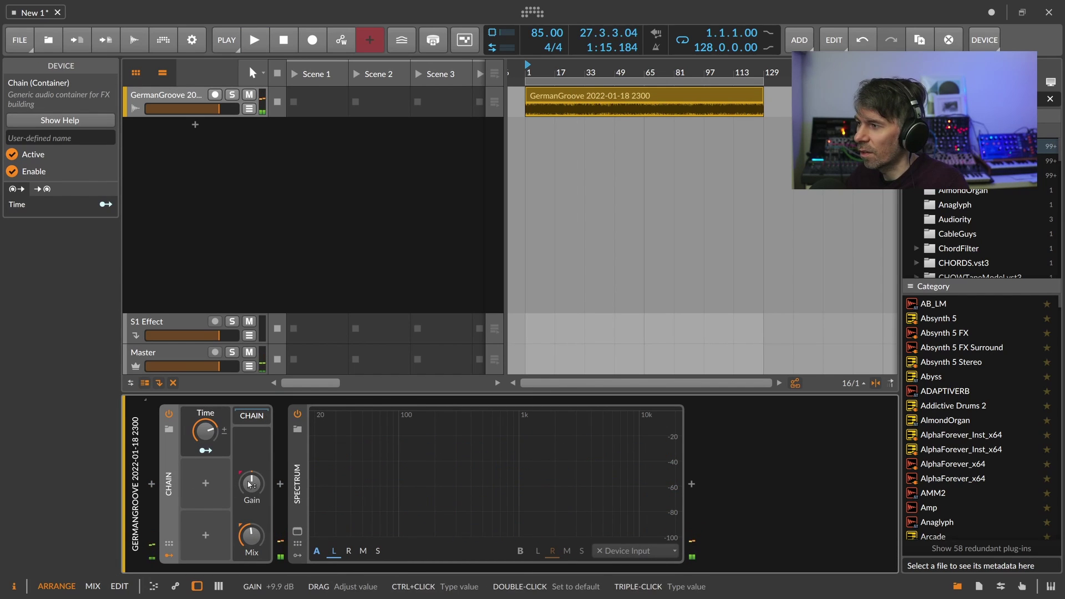
key("Delete")
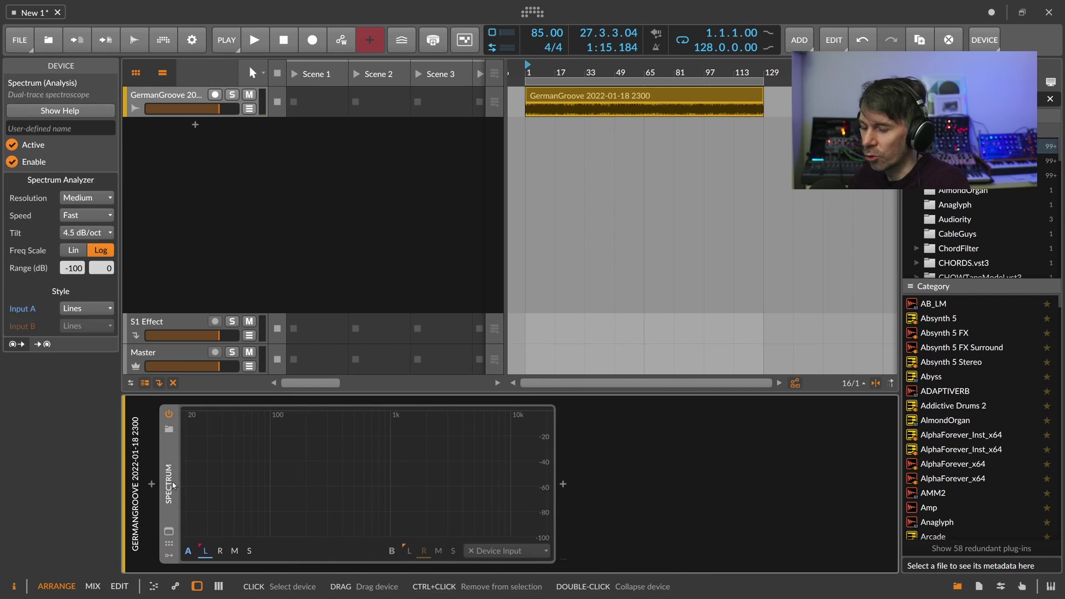
Insert a new FX Grid before the Spectrum and open its patch editor with the device panel hidden
left_click(154, 489)
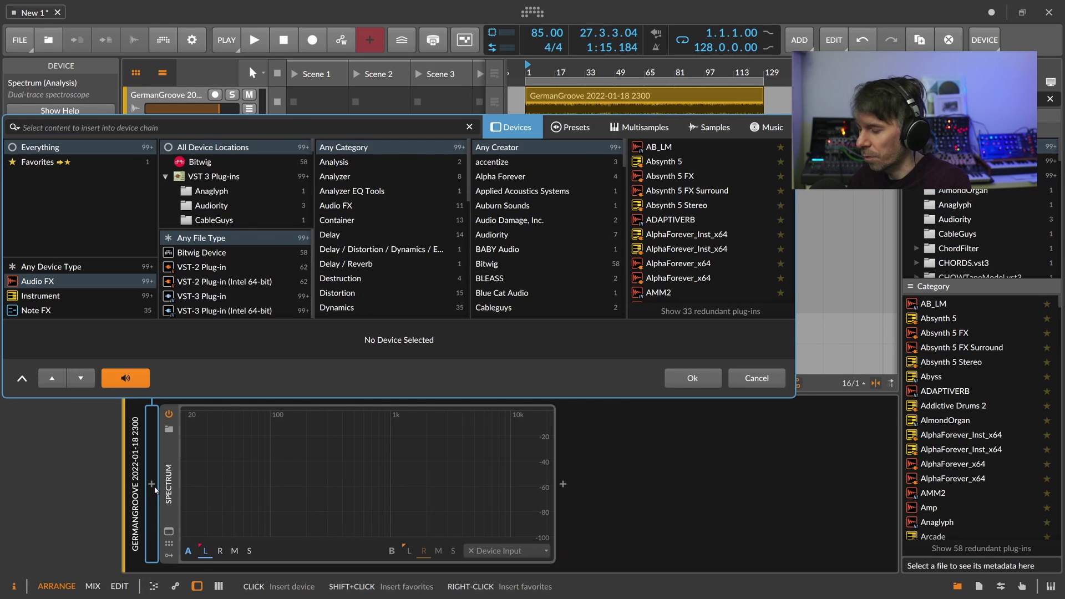
type("c")
key("BackSpace")
type("fx")
key("Return")
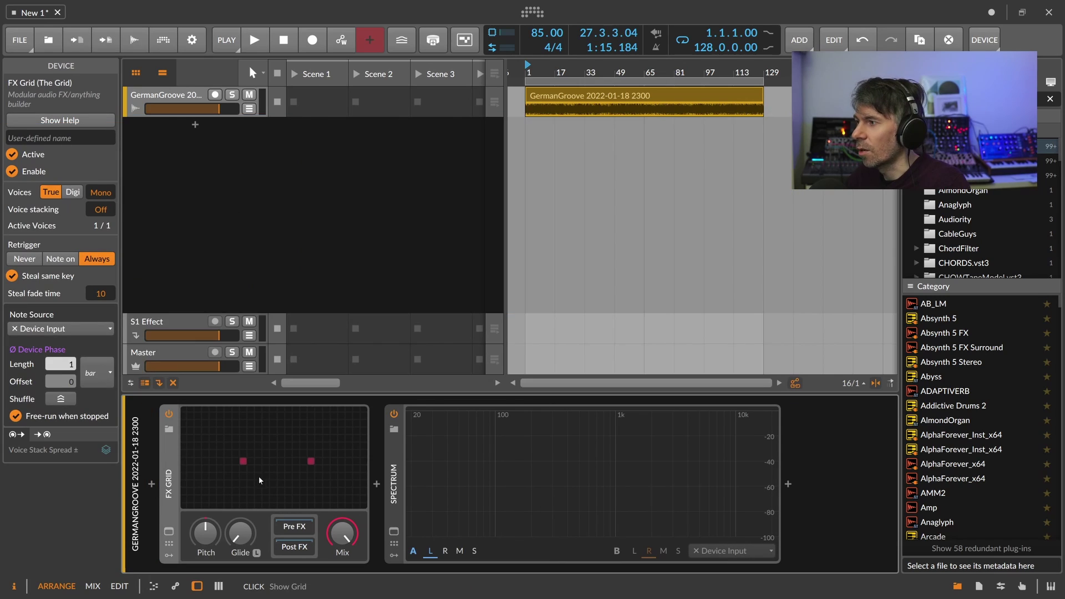
left_click(257, 480)
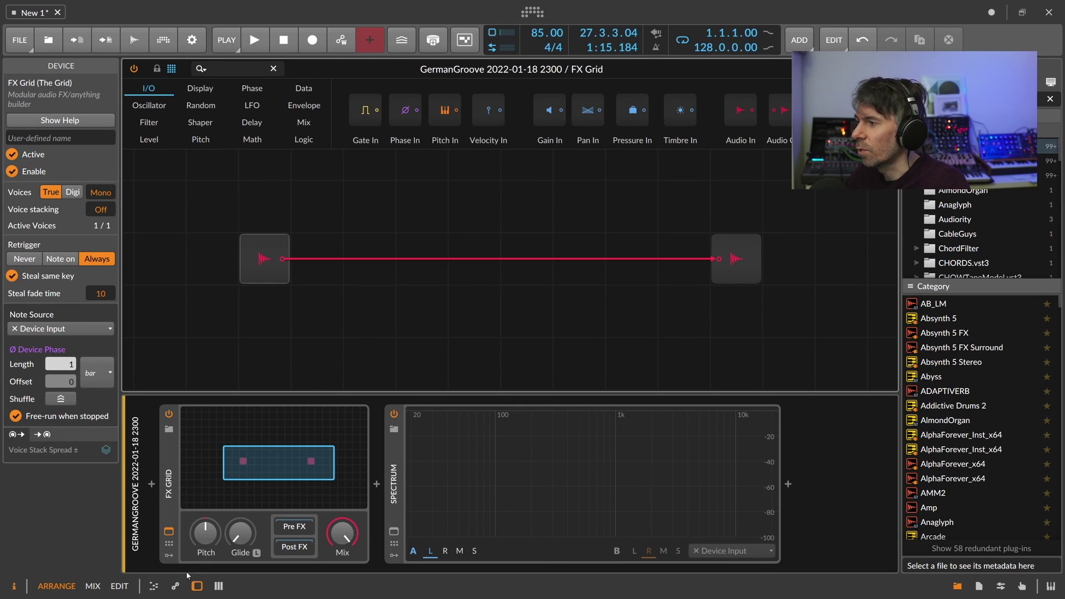
left_click(197, 586)
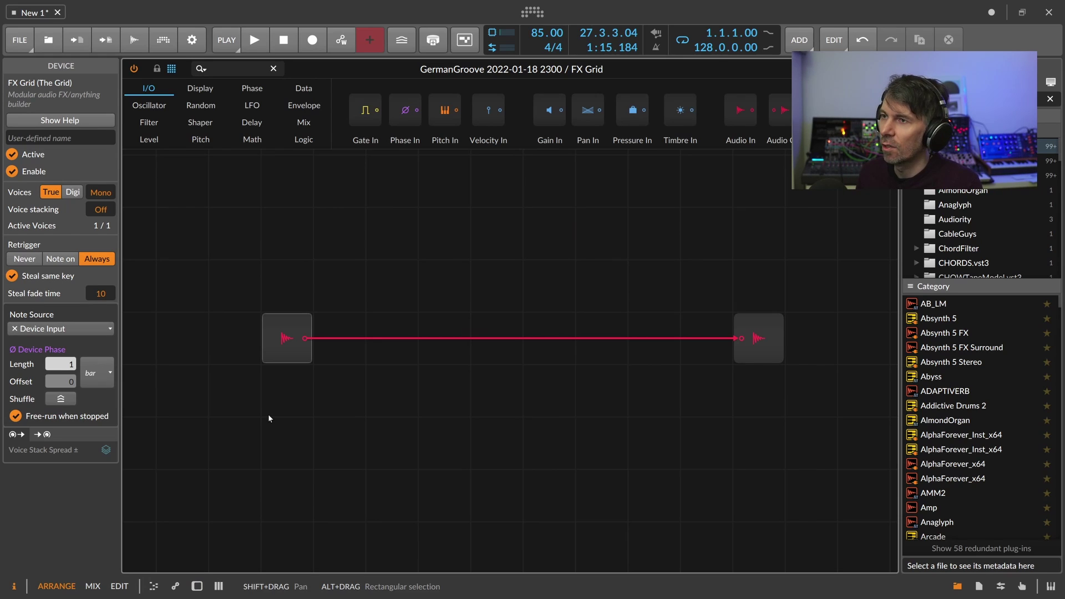
Add a Comb module to the grid, setting its cutoff to 262 Hz and its resonance to about 885 ms
left_click(239, 69)
type("com")
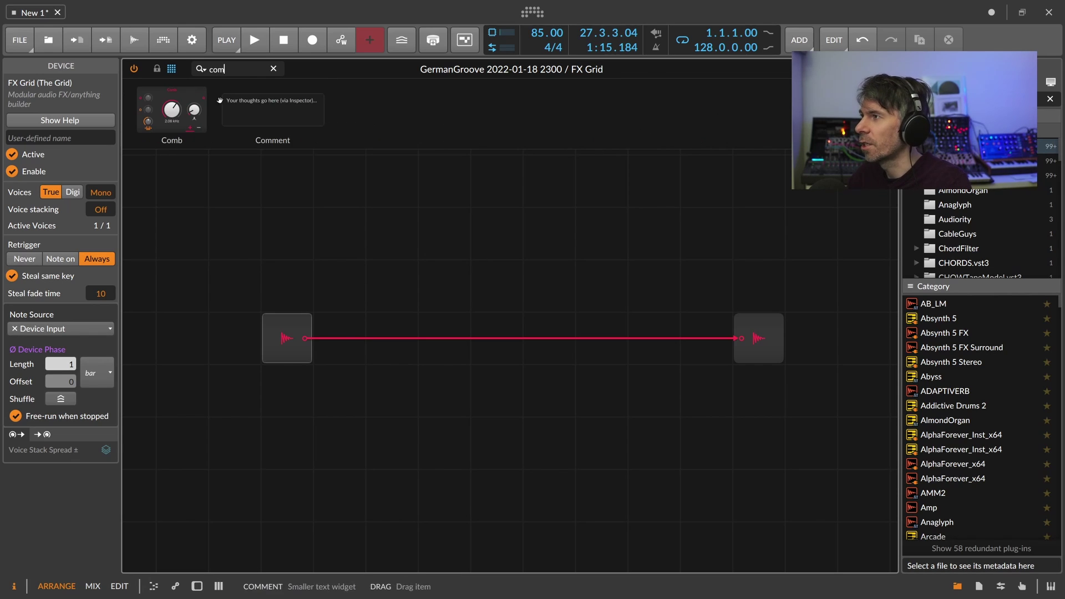
key("Return")
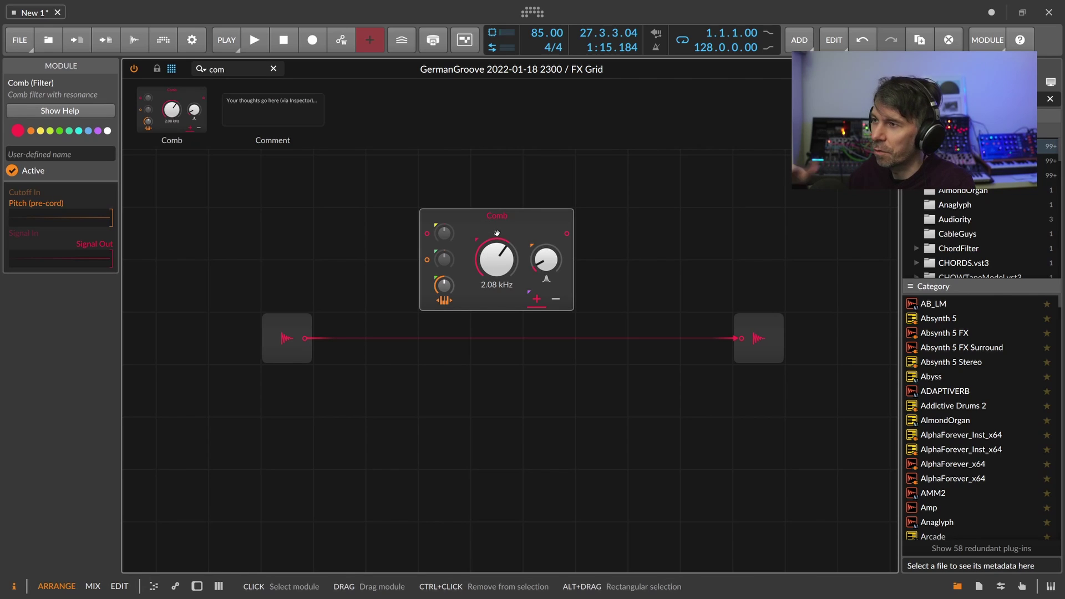
left_click_drag(493, 249, 475, 281)
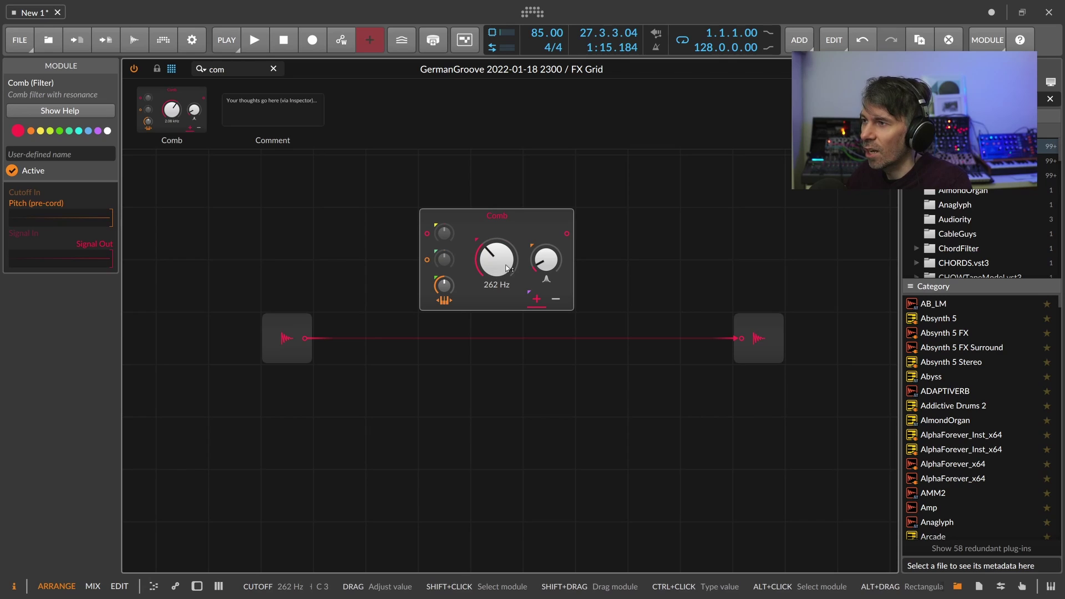
left_click_drag(500, 275, 545, 225)
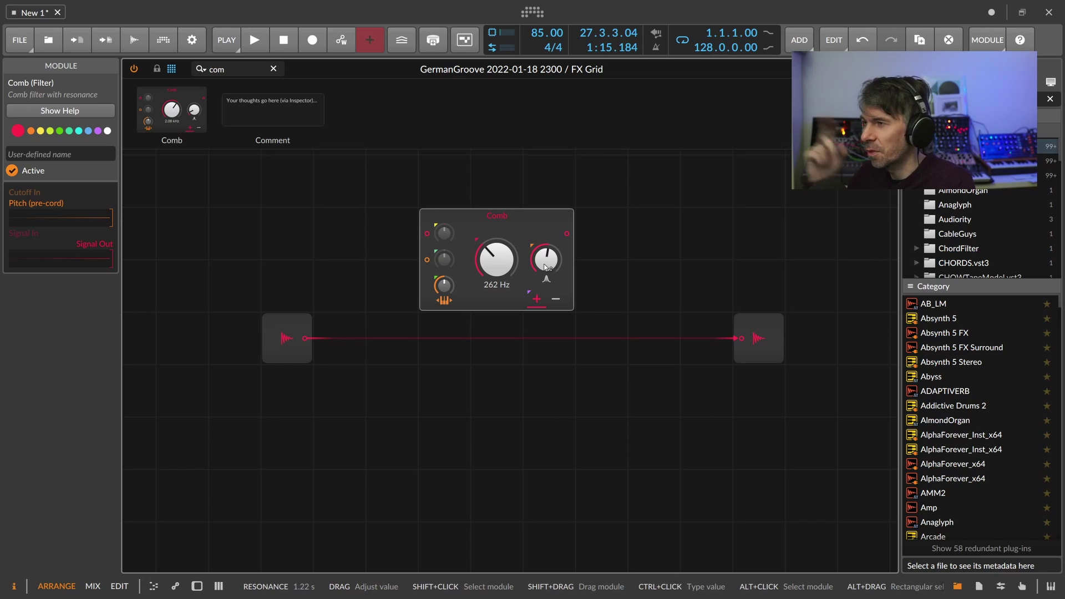
left_click_drag(546, 267, 546, 274)
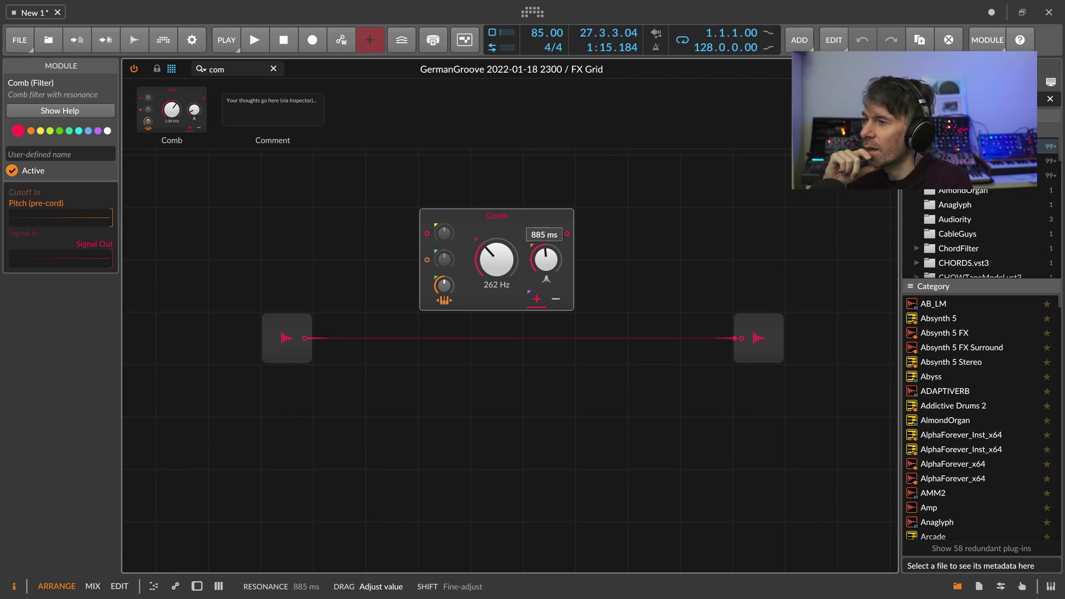
Switch the Comb's polarity to negative and back to positive, and wire it between the audio input and output
left_click(555, 303)
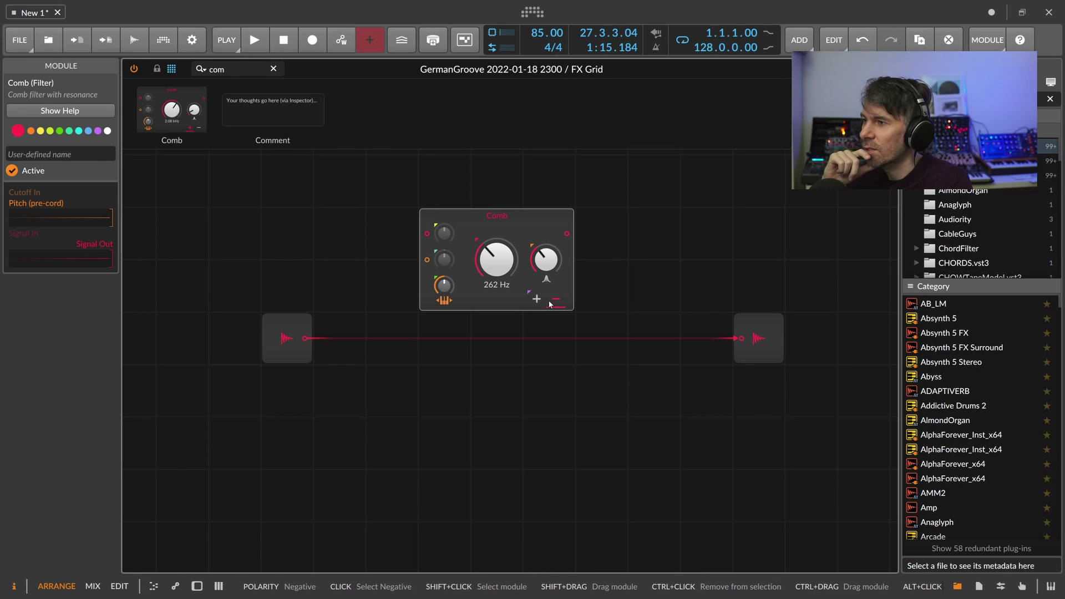
left_click(536, 299)
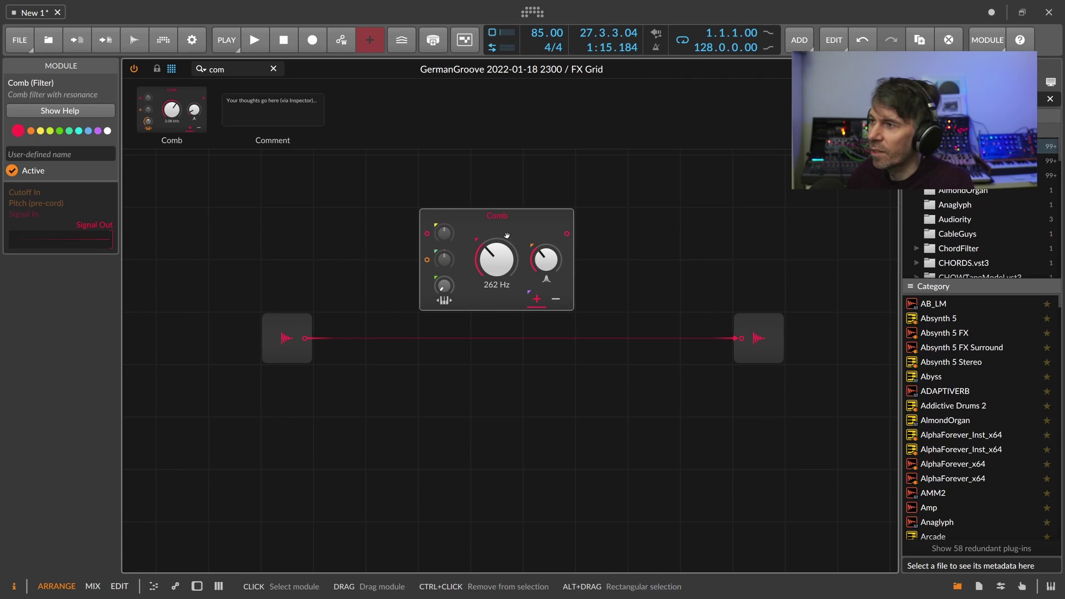
left_click_drag(304, 338, 427, 234)
left_click_drag(567, 234, 740, 337)
Show the device panel again, start playback outside the grid editor, and reopen the FX Grid's patch
left_click_drag(470, 296, 470, 400)
left_click(196, 586)
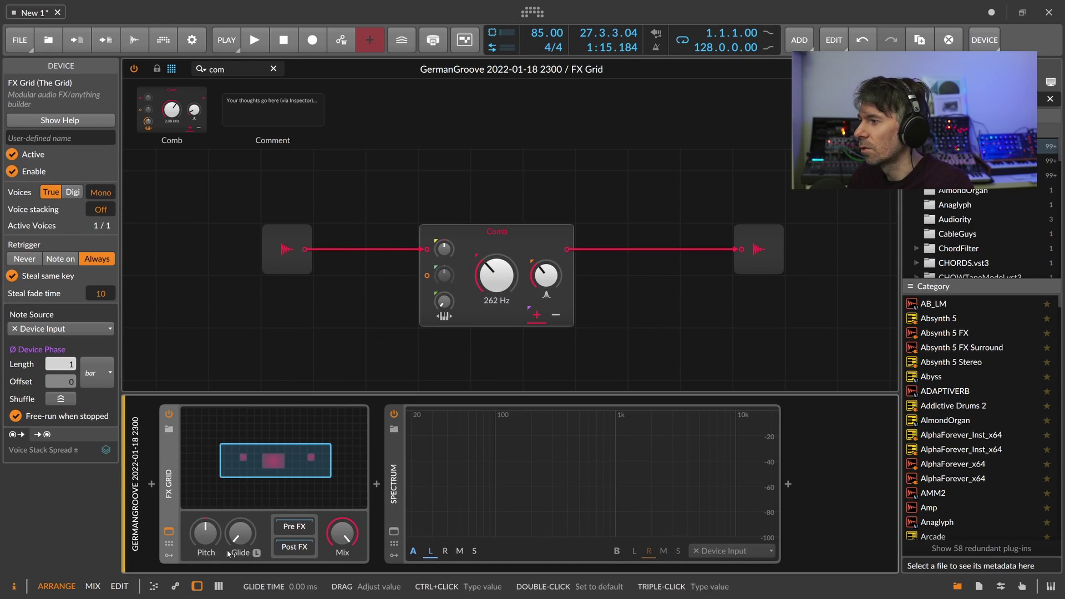
left_click(887, 69)
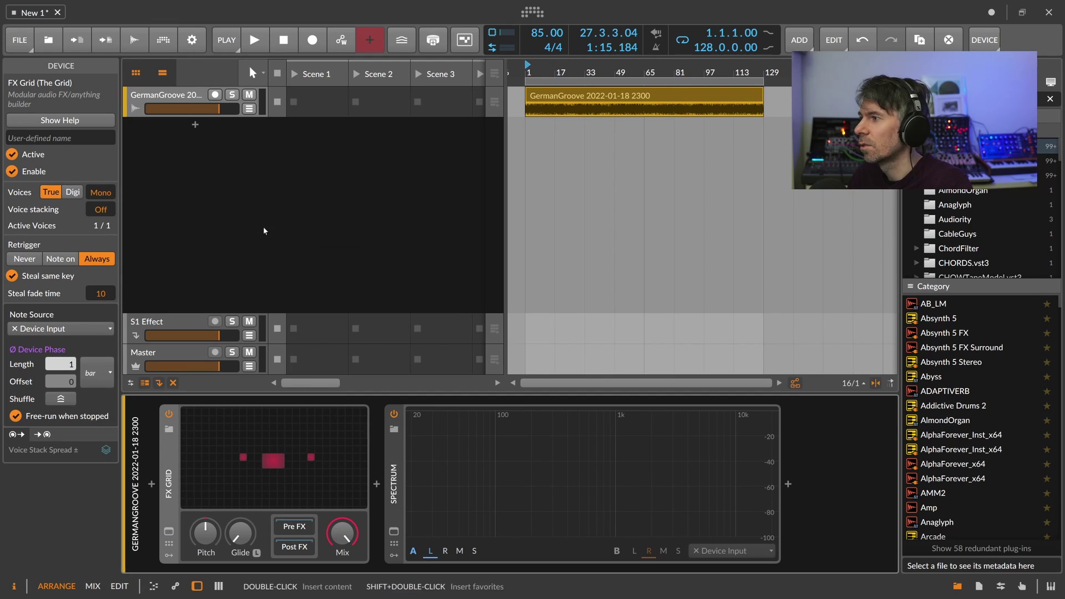
key("space")
left_click(311, 457)
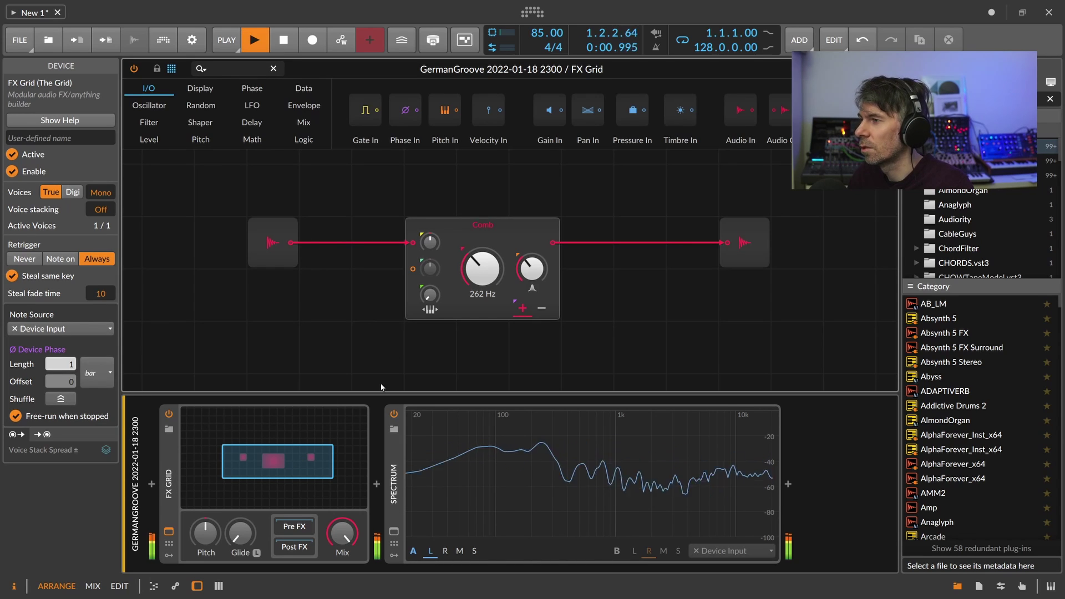
Sweep the Comb's cutoff up to about 3.19 kHz and switch its polarity to negative
mouse_move(482, 268)
left_mouse_down()
mouse_move(481, 250)
mouse_move(482, 266)
mouse_move(532, 274)
mouse_move(482, 276)
mouse_move(482, 241)
mouse_move(482, 299)
mouse_move(481, 265)
left_mouse_up()
left_click(542, 308)
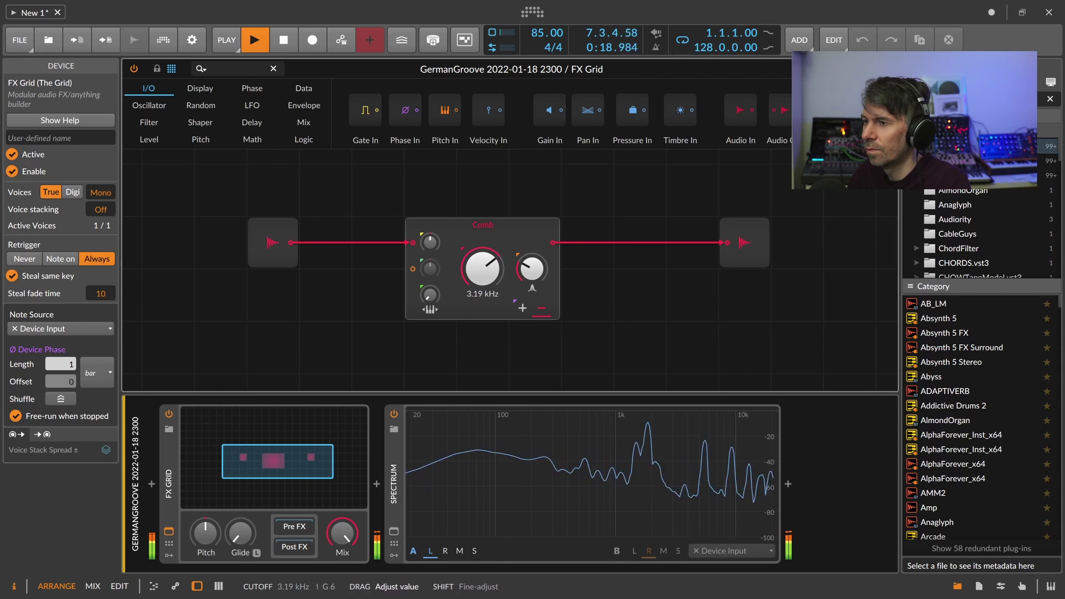
Replace the Comb with an All-pass module wired between the audio input and output
left_click(471, 228)
key("Delete")
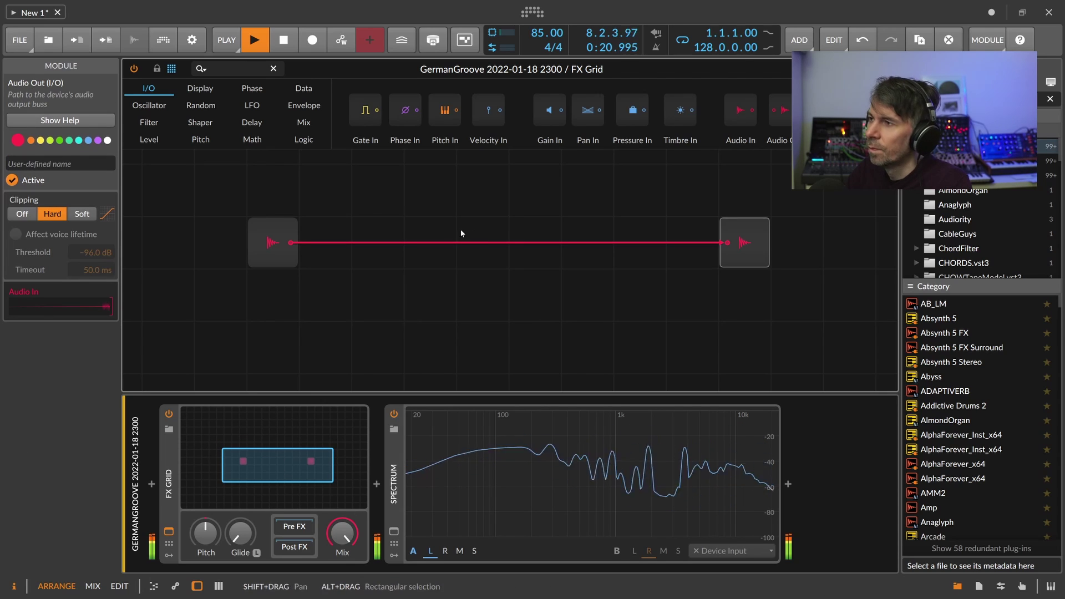
left_click(240, 69)
type("all")
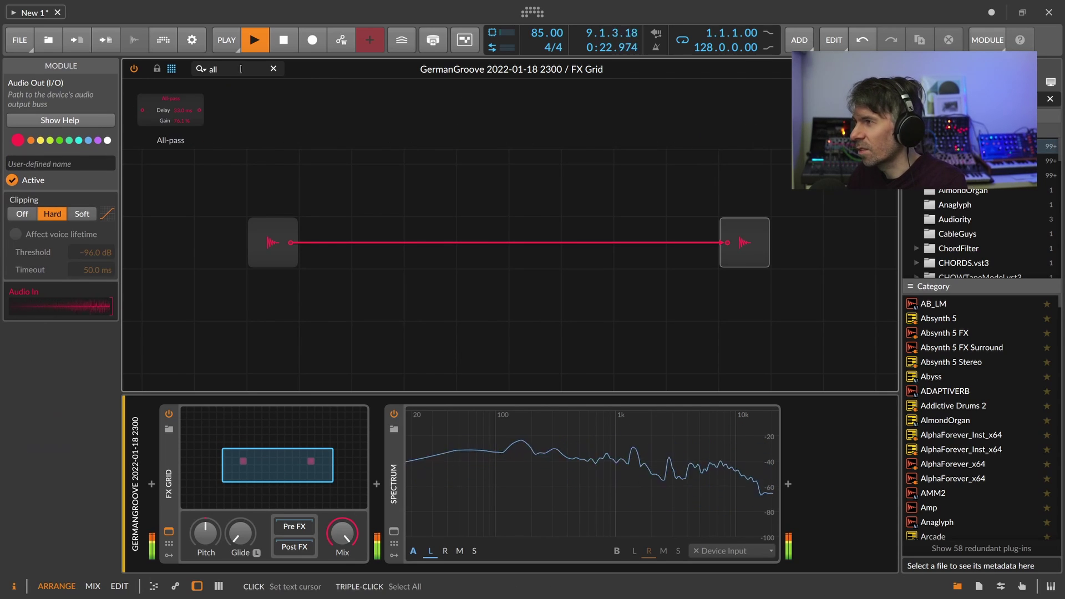
left_click_drag(185, 104, 453, 229)
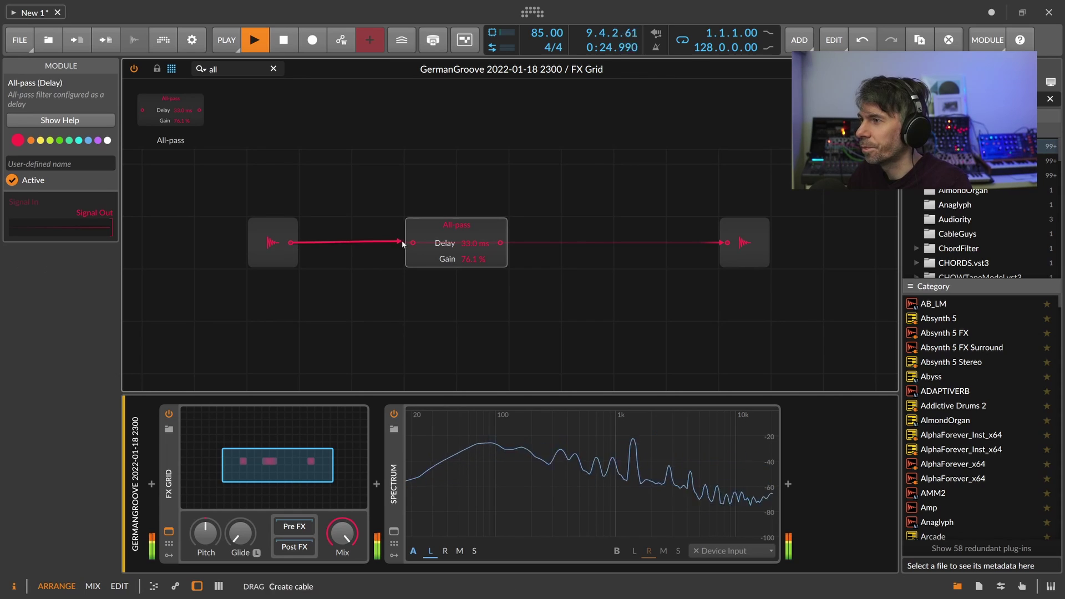
left_click_drag(512, 244, 727, 243)
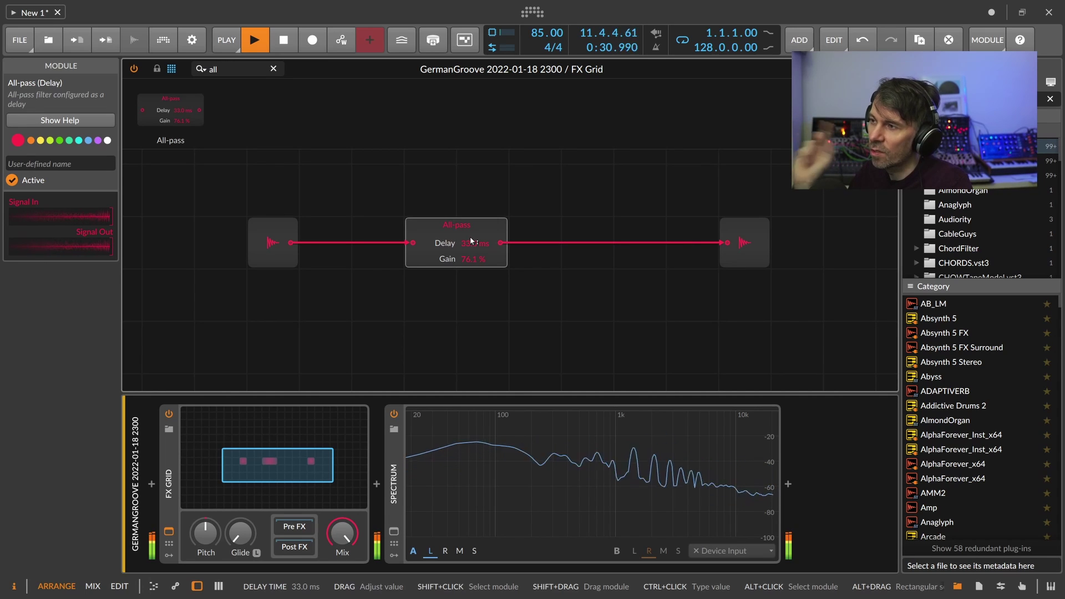
Sweep the All-pass delay time down to 2.71 ms and back up to about 8.00 ms
left_click_drag(471, 238, 470, 252)
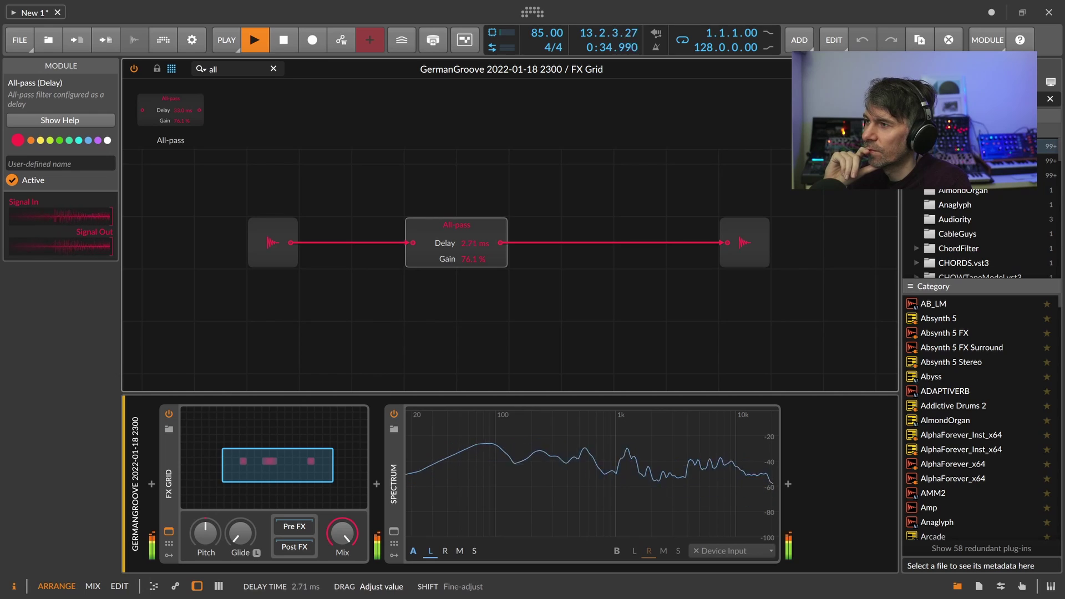
left_click_drag(475, 243, 475, 240)
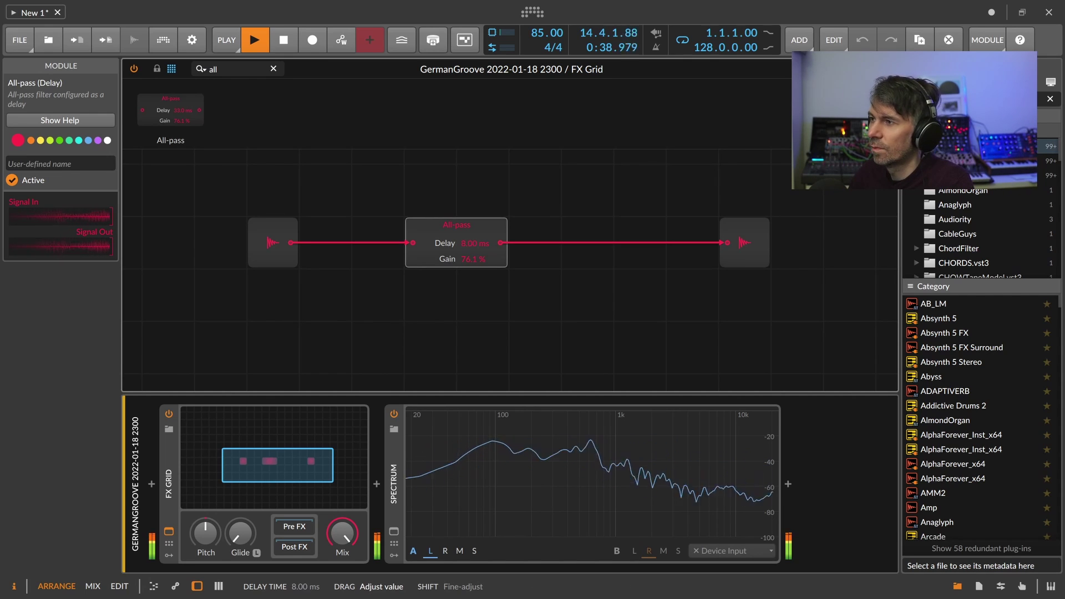
Place the Audio In and All-pass modules side by side, leaving room before the output, and set the All-pass delay to 1.14 ms
left_click_drag(275, 235, 223, 232)
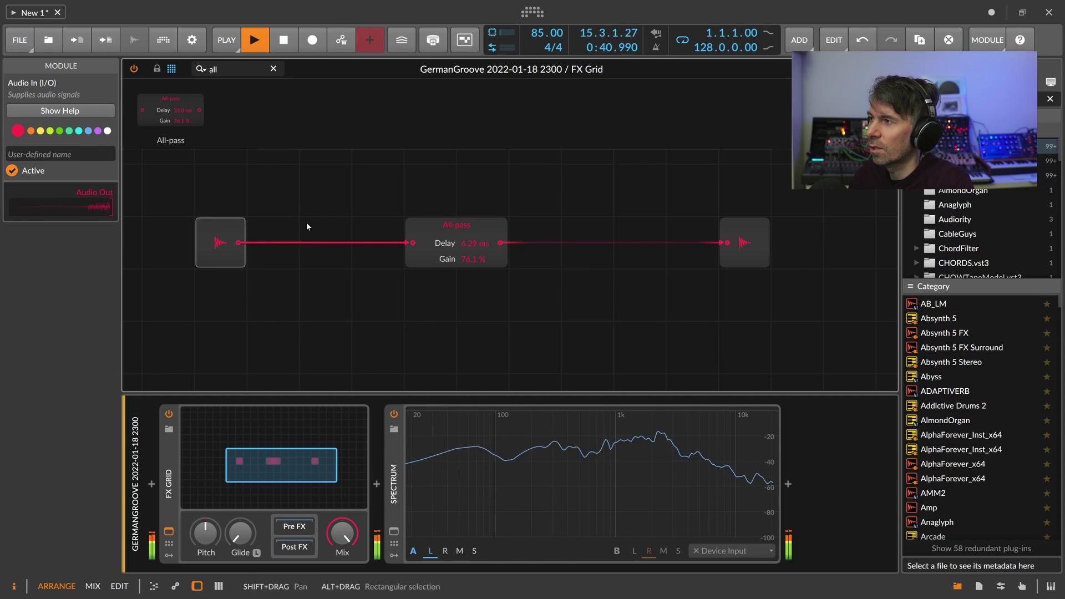
left_click_drag(322, 222, 402, 224)
left_click_drag(555, 252, 555, 248)
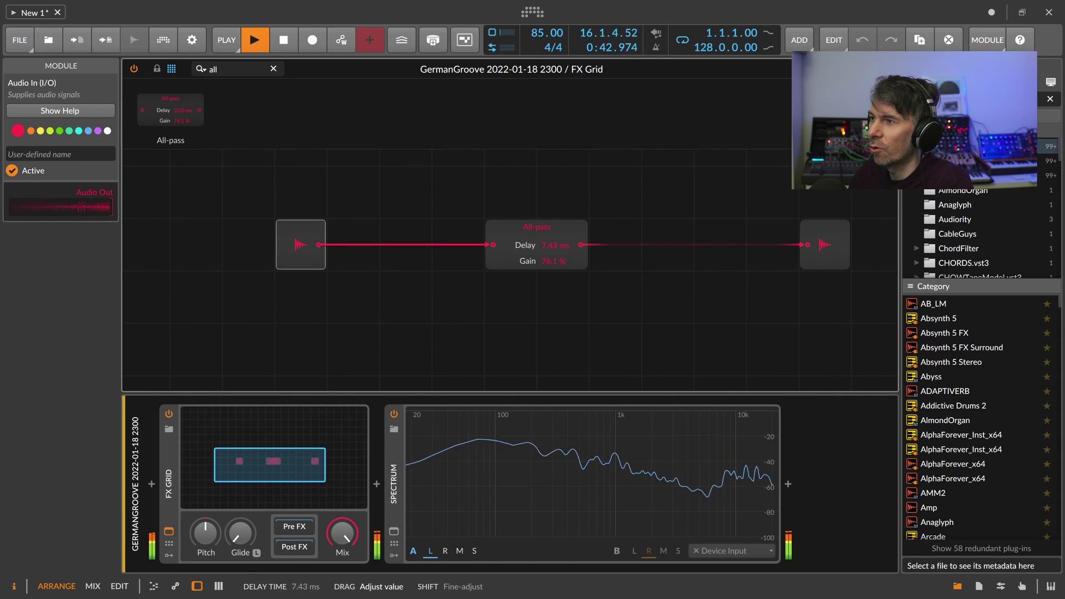
left_click_drag(525, 205, 251, 245)
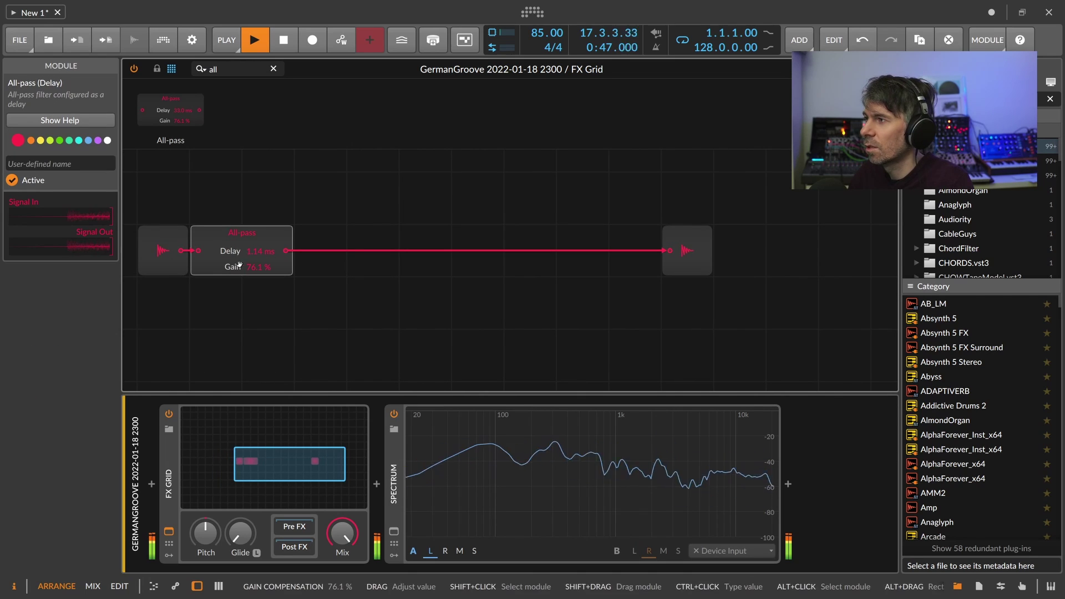
Insert three more All-pass modules in series after the first, with delays of 13.6, 21.6 and 14.7 ms
left_click_drag(167, 109, 313, 233)
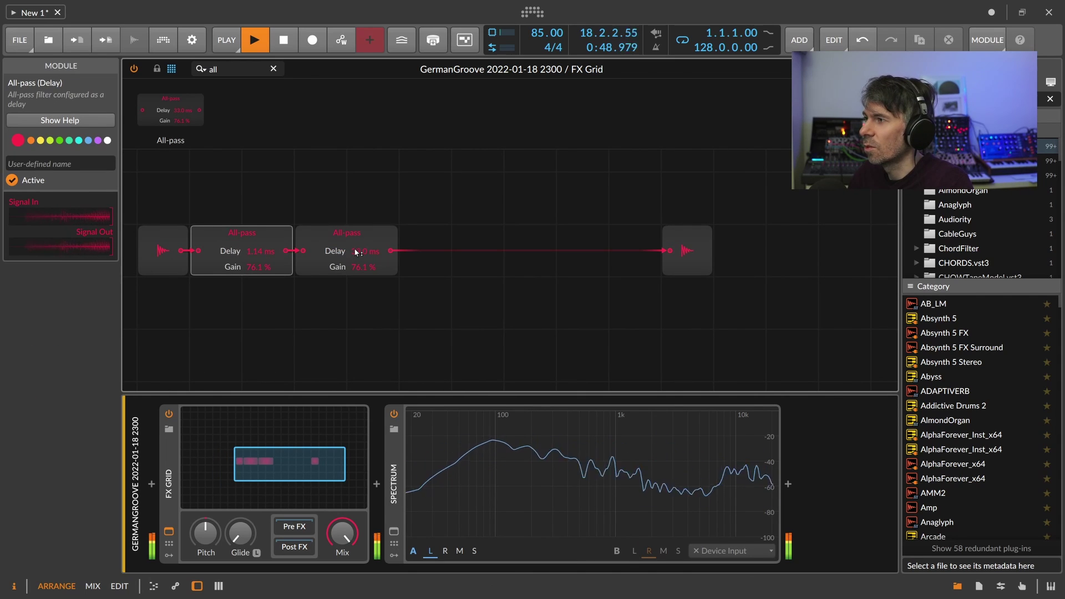
left_click_drag(255, 143, 438, 252)
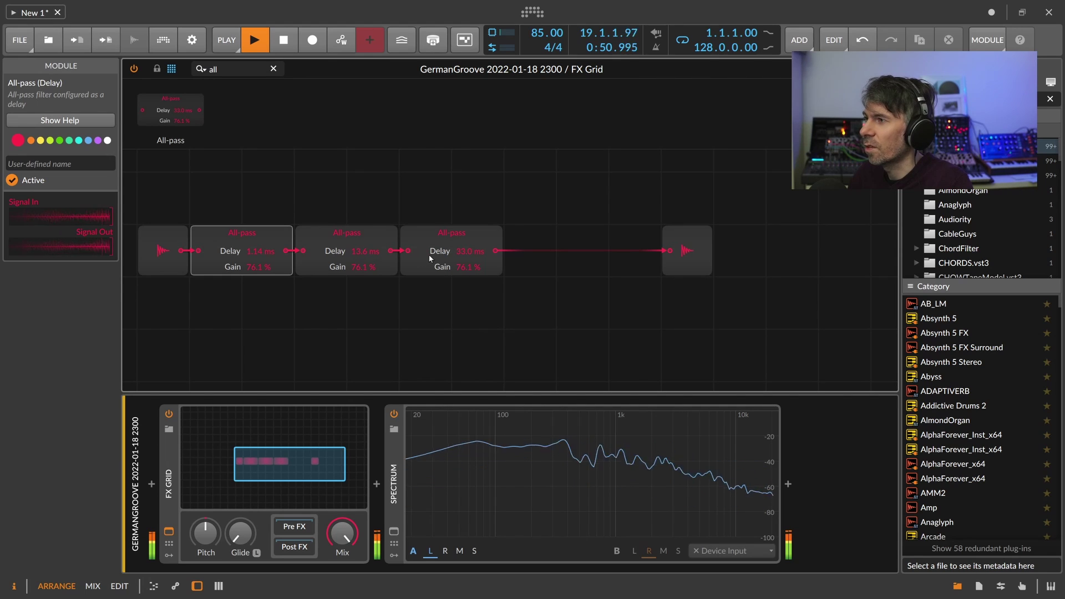
left_click_drag(227, 141, 554, 249)
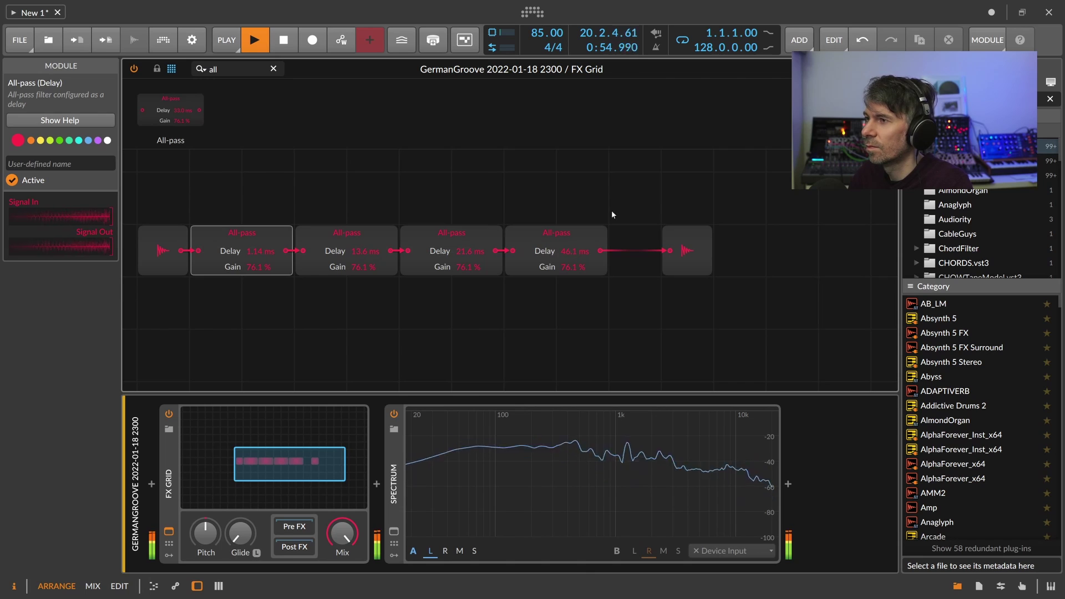
left_click_drag(613, 207, 592, 209)
Extend the chain to six All-pass modules, giving the last two delays of 18.7 and 14.7 ms, with the output placed directly behind them
left_click_drag(650, 242, 802, 245)
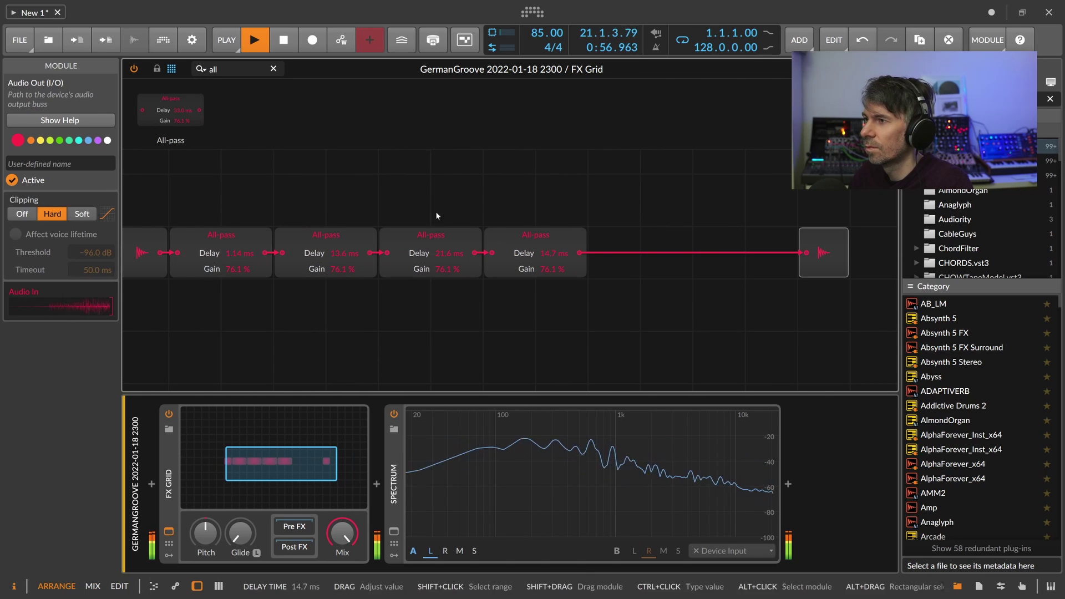
left_click_drag(164, 111, 592, 255)
left_click_drag(659, 253, 659, 256)
left_click_drag(661, 222, 521, 220)
left_click_drag(181, 114, 552, 254)
left_click_drag(542, 196, 728, 199)
left_click(665, 199)
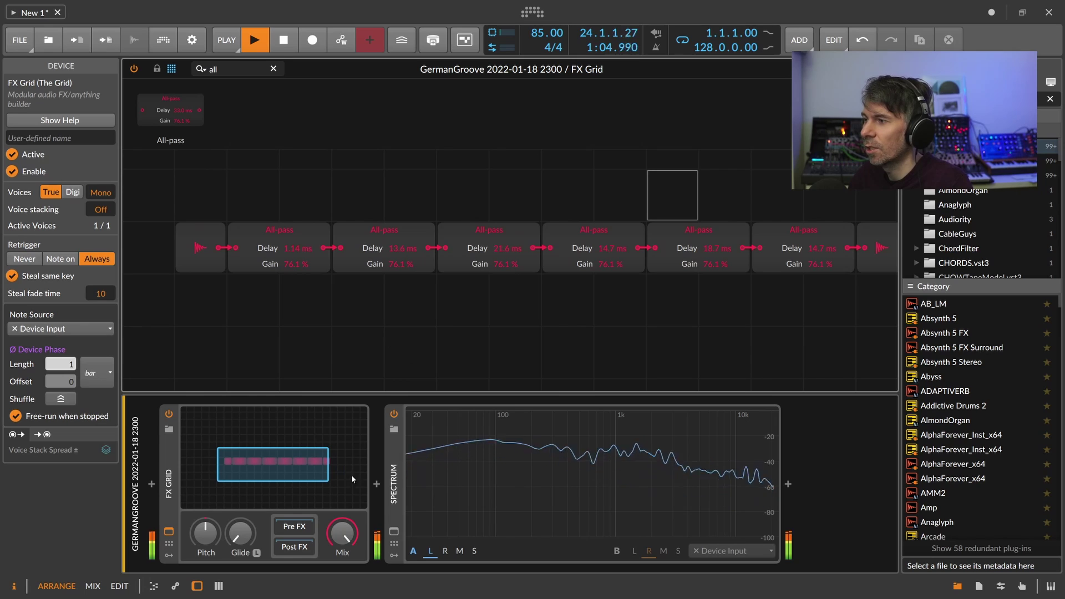
Raise the six All-pass delay times to 32.6, 52.4, 59.9, 56.4, 24.4 and 29.6 ms
left_click_drag(342, 532, 342, 499)
left_click_drag(458, 357, 351, 371)
left_click_drag(286, 267, 286, 245)
left_click_drag(191, 263, 190, 242)
left_click_drag(399, 264, 400, 242)
left_click_drag(504, 264, 504, 240)
left_click_drag(600, 265, 601, 255)
left_click_drag(702, 265, 702, 249)
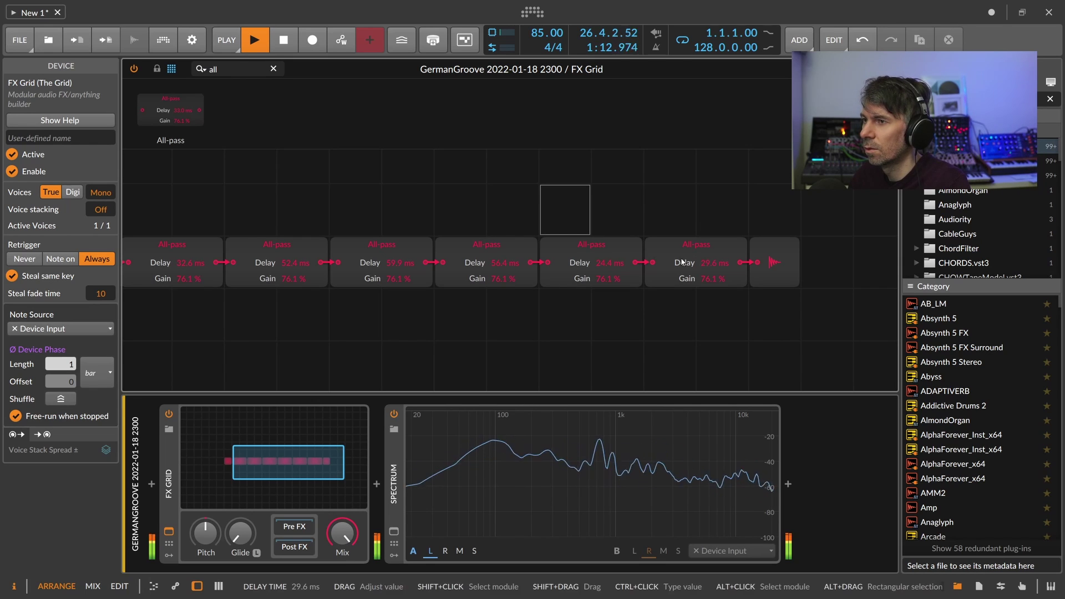
Shift the audio input away from the chain and insert a Stereo Split before the first All-pass
scroll(604, 217, "down", 3)
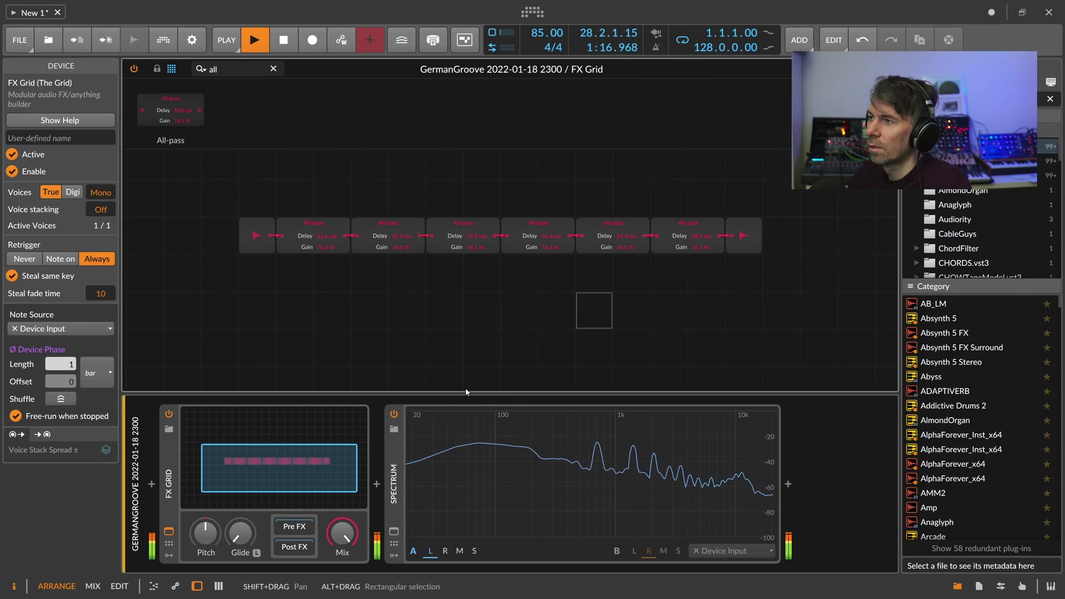
left_click_drag(220, 70, 147, 75)
key("BackSpace")
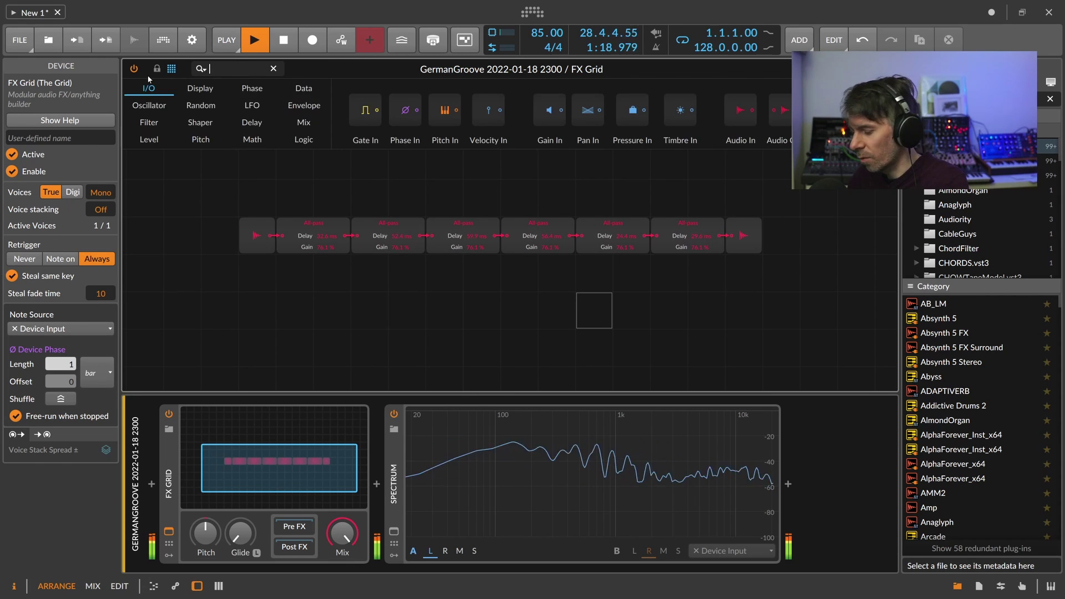
type("stere")
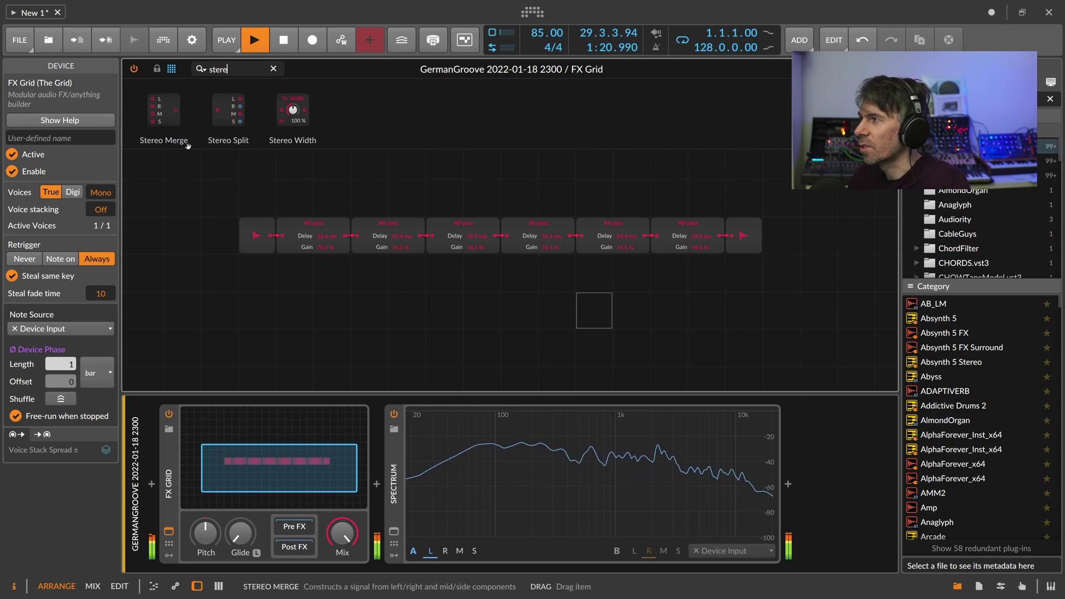
left_click_drag(258, 222, 183, 221)
left_click(222, 165)
left_click_drag(222, 165, 222, 234)
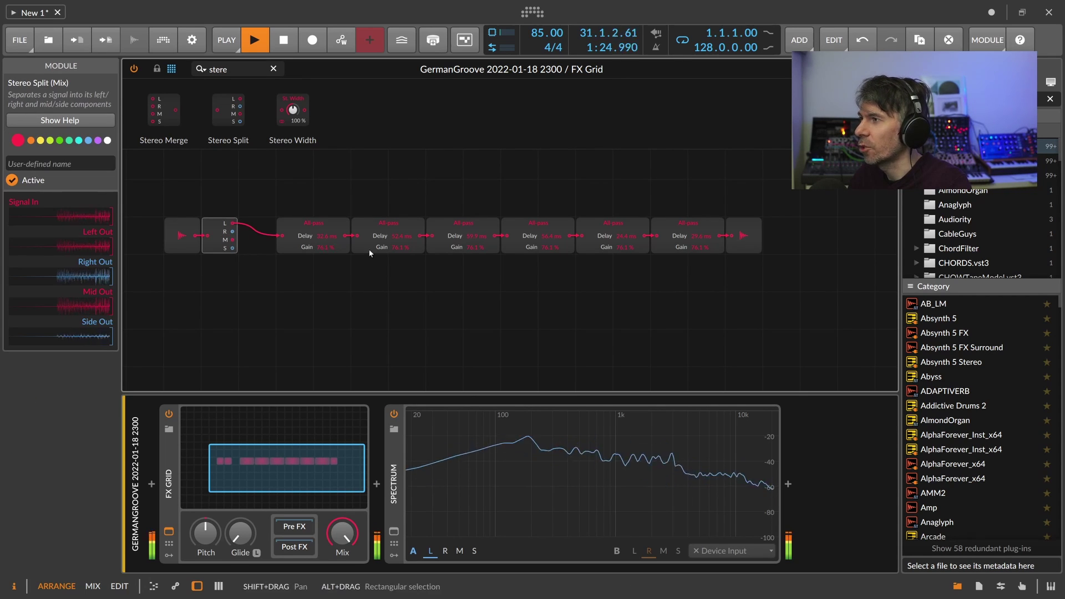
Move the six All-pass modules up one row and insert a Stereo Merge before the output, fed through its left input
left_click_drag(684, 267, 240, 213)
left_click_drag(323, 235, 323, 198)
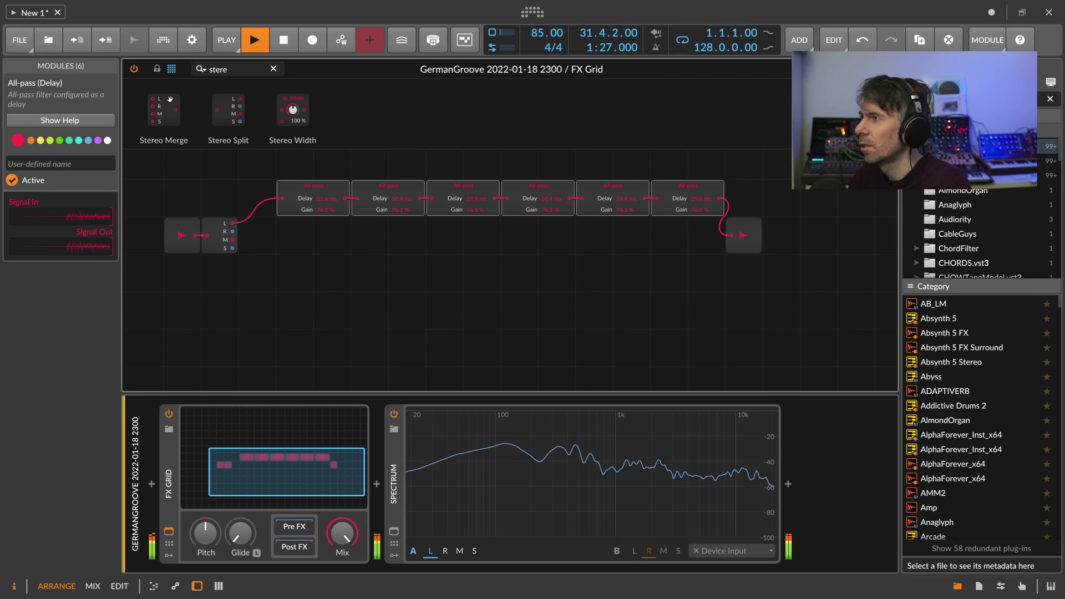
left_click_drag(733, 238, 733, 237)
left_click_drag(746, 243, 820, 246)
left_click(743, 256)
left_click_drag(714, 235, 765, 226)
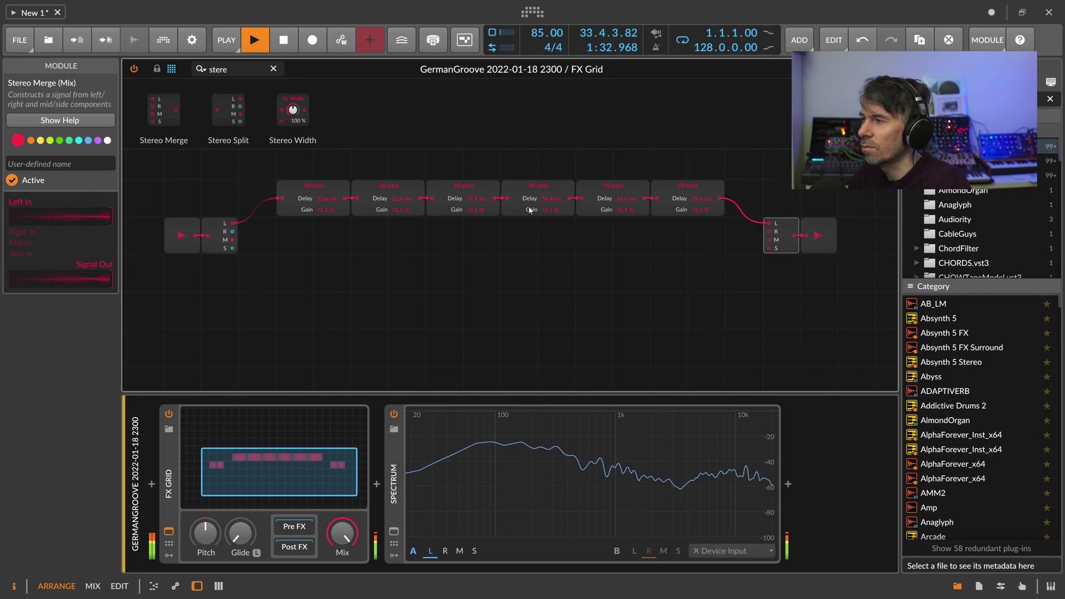
Duplicate the six All-pass modules as a second row for the right channel and wire it into the Stereo Merge's right input
left_click_drag(698, 221, 269, 235)
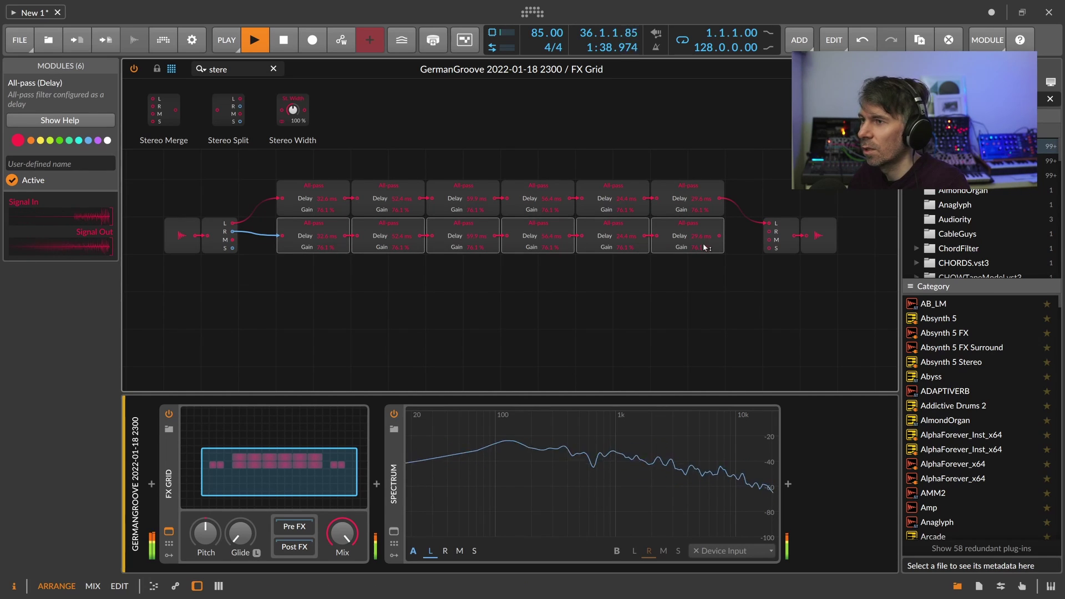
left_click_drag(758, 235, 767, 236)
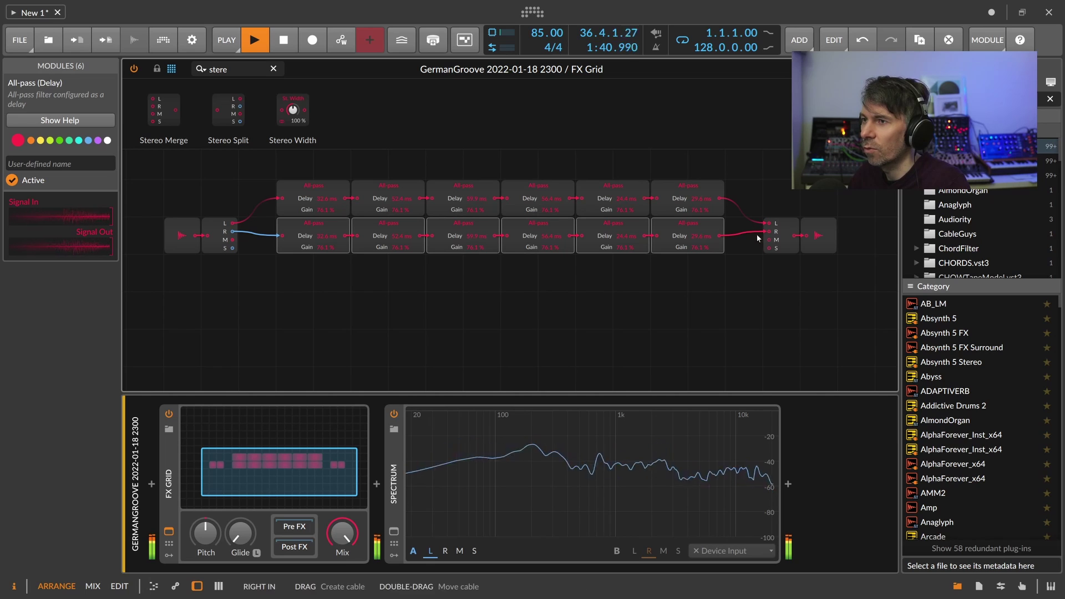
Offset the delay times between the two All-pass rows, with the last module of the right-channel row at 33.6 ms
left_click_drag(400, 238, 325, 242)
left_click_drag(472, 238, 472, 234)
left_click_drag(545, 237, 546, 233)
left_click_drag(621, 236, 621, 233)
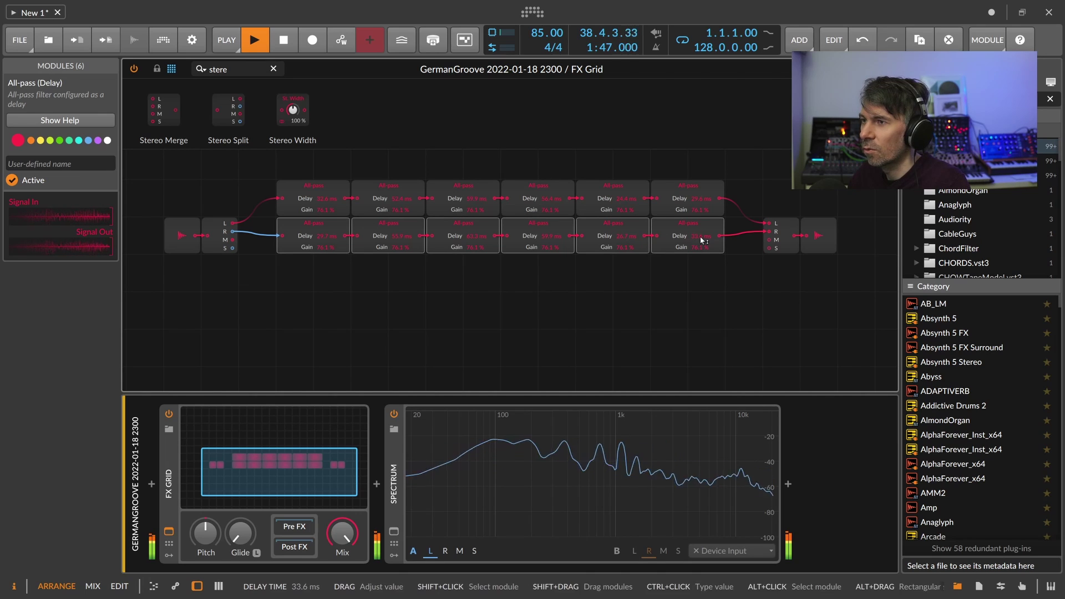
left_click_drag(620, 202, 621, 198)
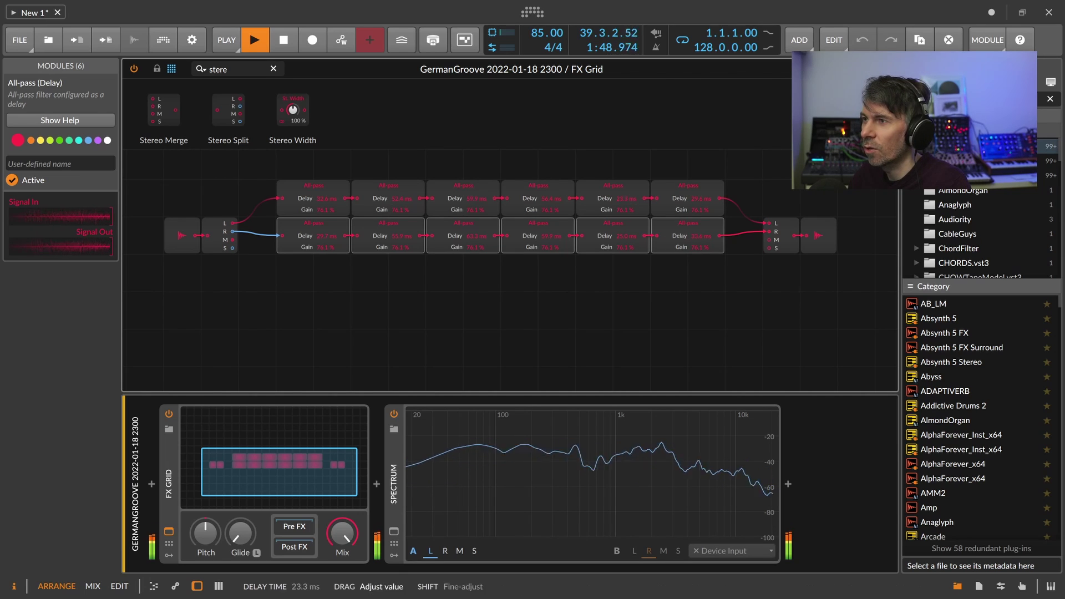
left_click_drag(552, 198, 464, 197)
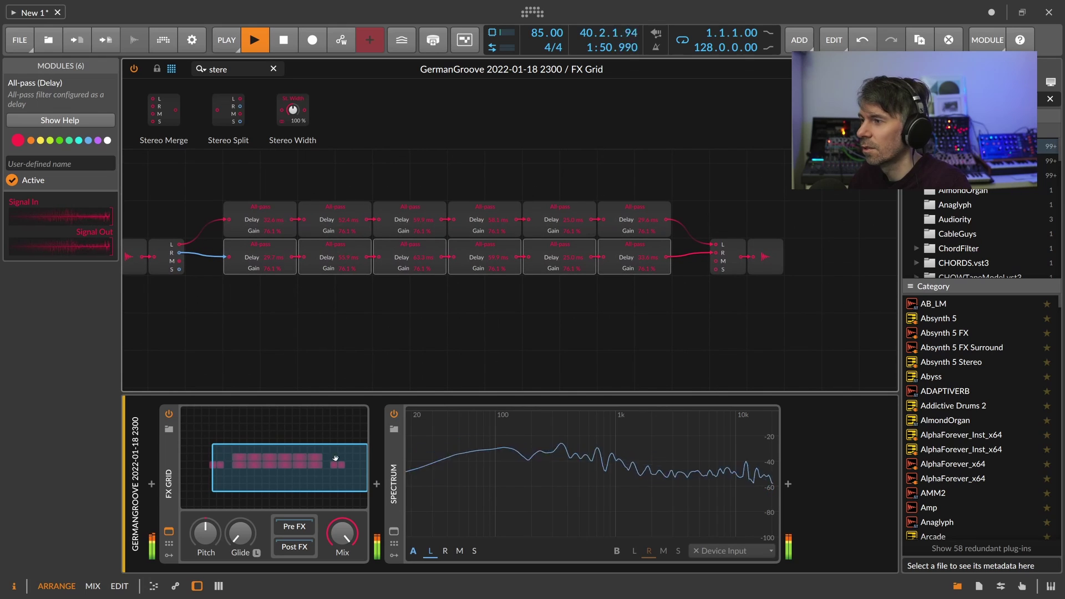
Dip the device mix to 74.9% and back, and lengthen the delays in both All-pass rows, the right channel's last to 44.4 ms
left_click_drag(342, 533, 343, 555)
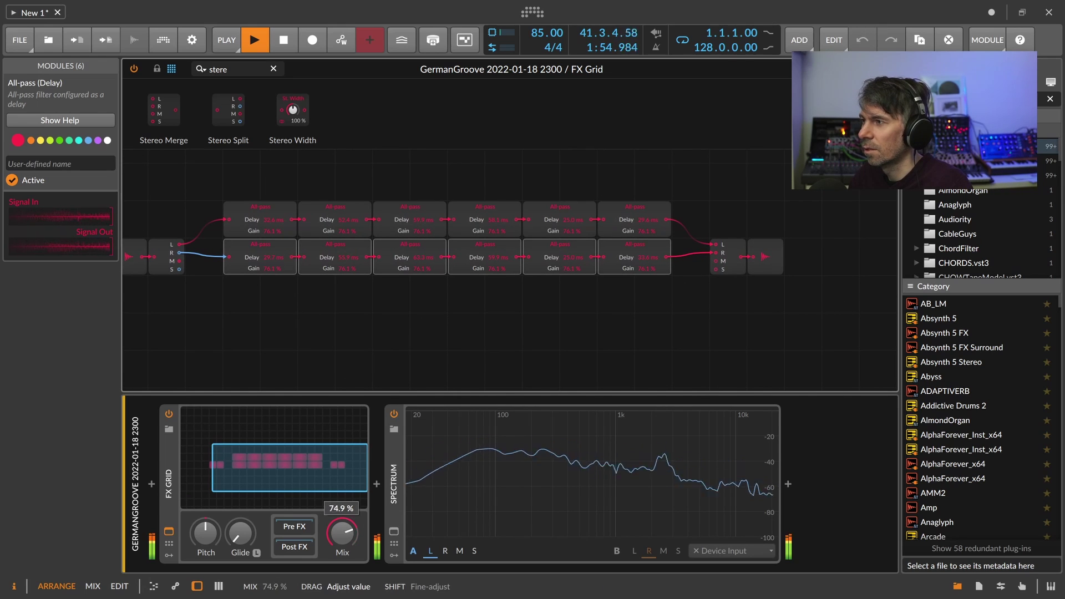
left_click_drag(397, 325, 487, 340)
left_click_drag(722, 325, 382, 247)
left_click_drag(331, 213, 237, 172)
left_click_drag(287, 248, 288, 190)
left_click_drag(364, 211, 364, 205)
left_click_drag(506, 247, 506, 238)
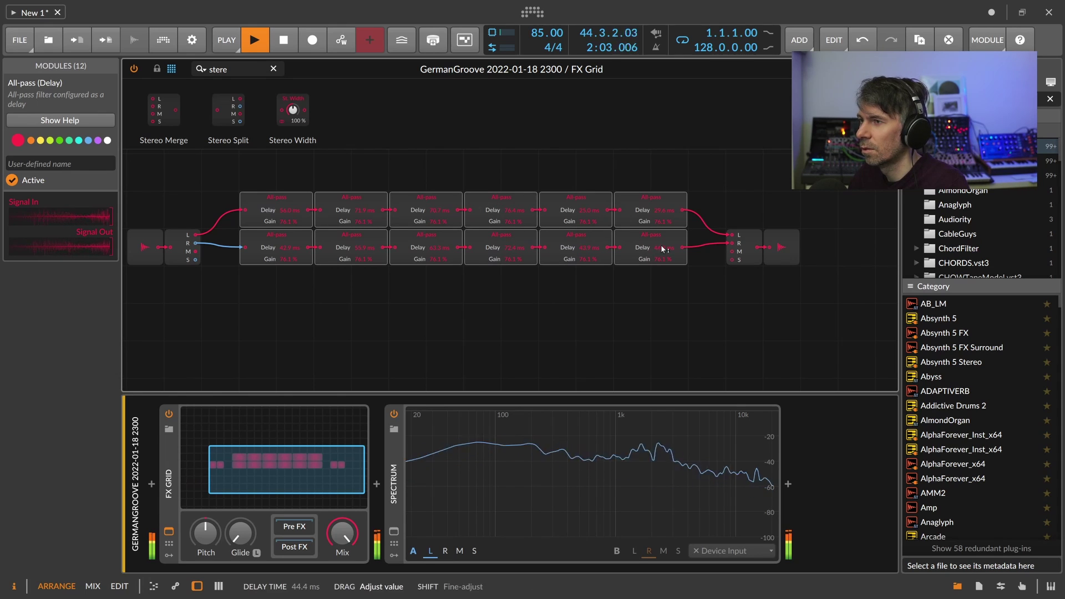
left_click_drag(659, 210, 659, 208)
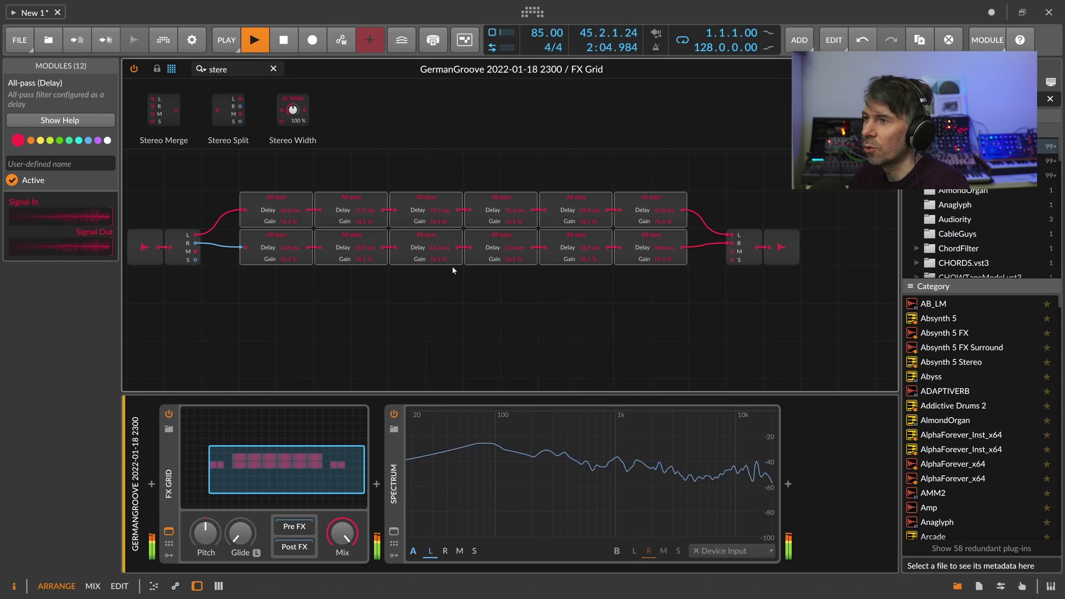
Move the audio output away from the Stereo Merge to leave a gap and search the modules for "delay"
left_click_drag(304, 275, 278, 300)
left_click_drag(809, 308, 796, 265)
left_click(783, 275)
left_click_drag(735, 232, 550, 241)
type("delay")
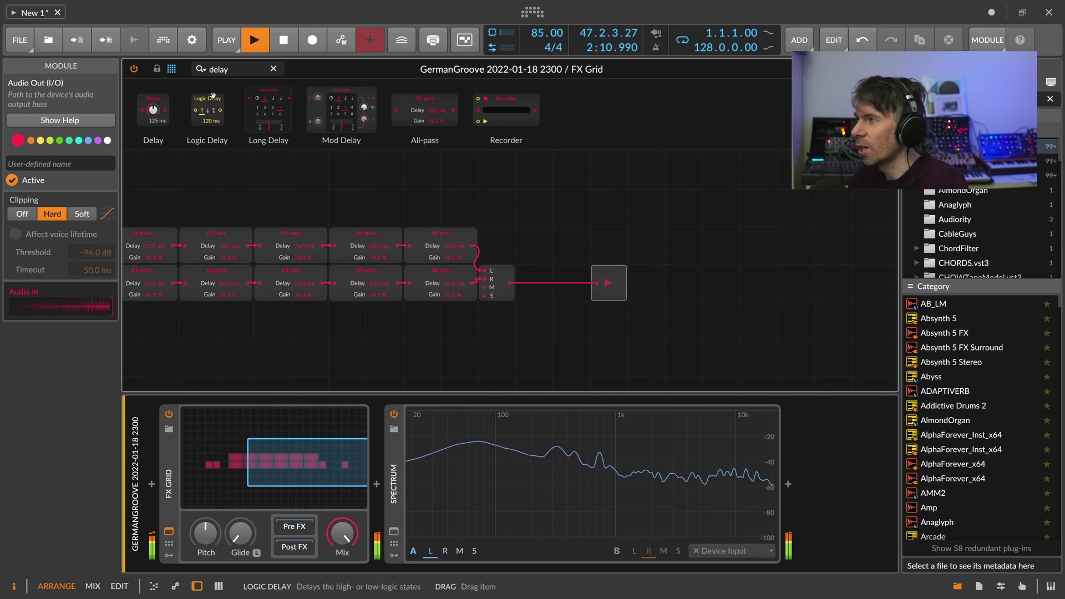
Insert a Mod Delay between the Stereo Merge and the output and sweep its delay time up to 69.1 ms and down to 14.7 ms
left_click_drag(336, 130, 534, 263)
left_click_drag(508, 283, 481, 332)
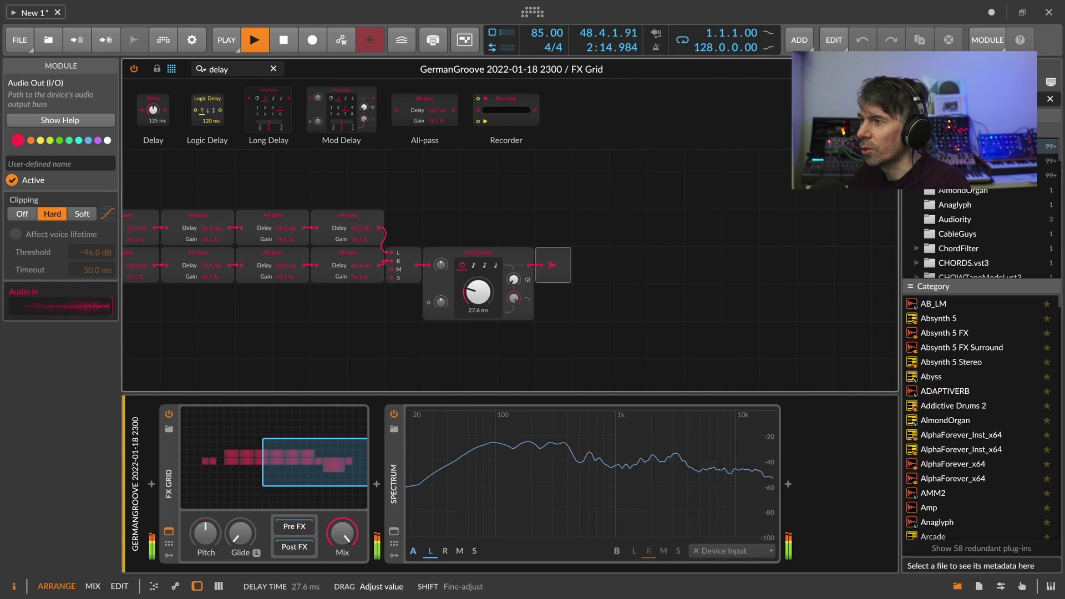
mouse_move(480, 292)
left_mouse_down()
mouse_move(514, 265)
mouse_move(514, 319)
mouse_move(478, 281)
left_mouse_up()
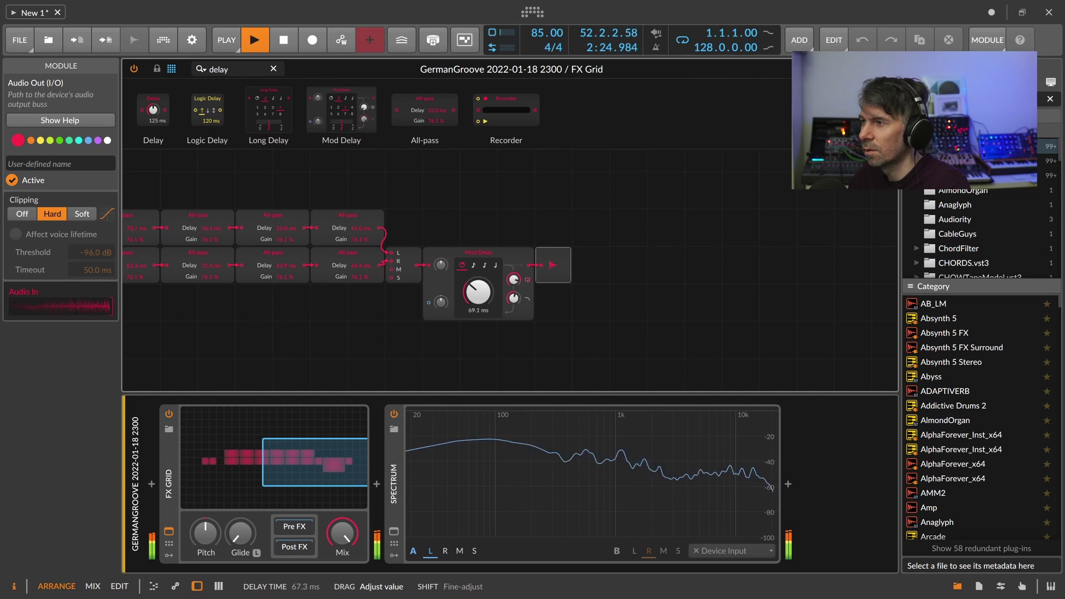
mouse_move(478, 292)
left_mouse_down()
mouse_move(478, 305)
mouse_move(484, 284)
left_mouse_up()
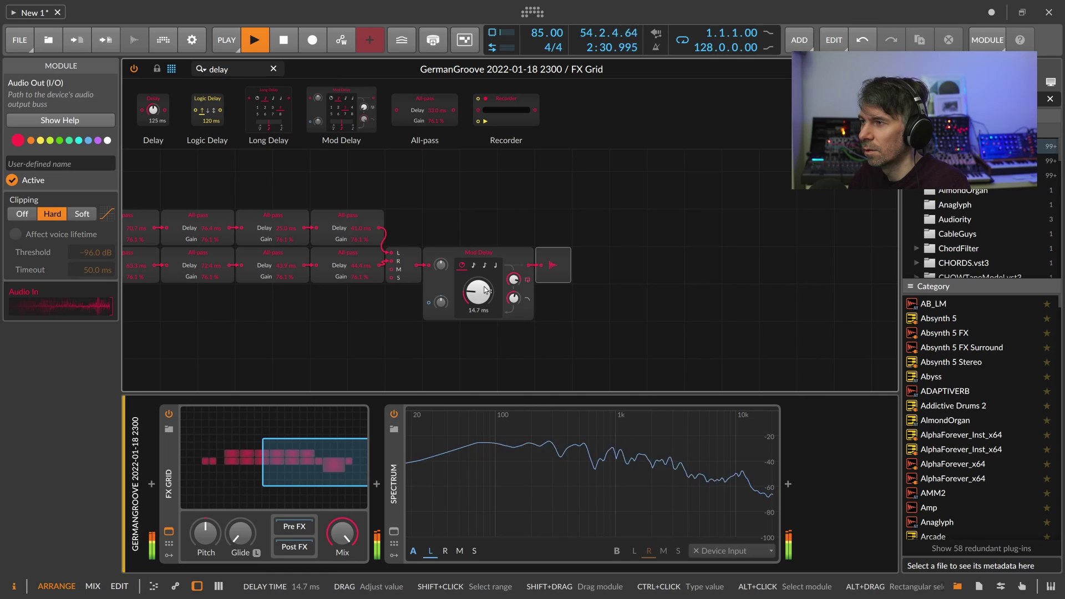
Replace the Mod Delay with a Long Delay placed below the main chain and fed from the Stereo Merge output
left_click_drag(436, 238, 625, 225)
scroll(597, 231, "down", 1)
left_click_drag(409, 192, 481, 200)
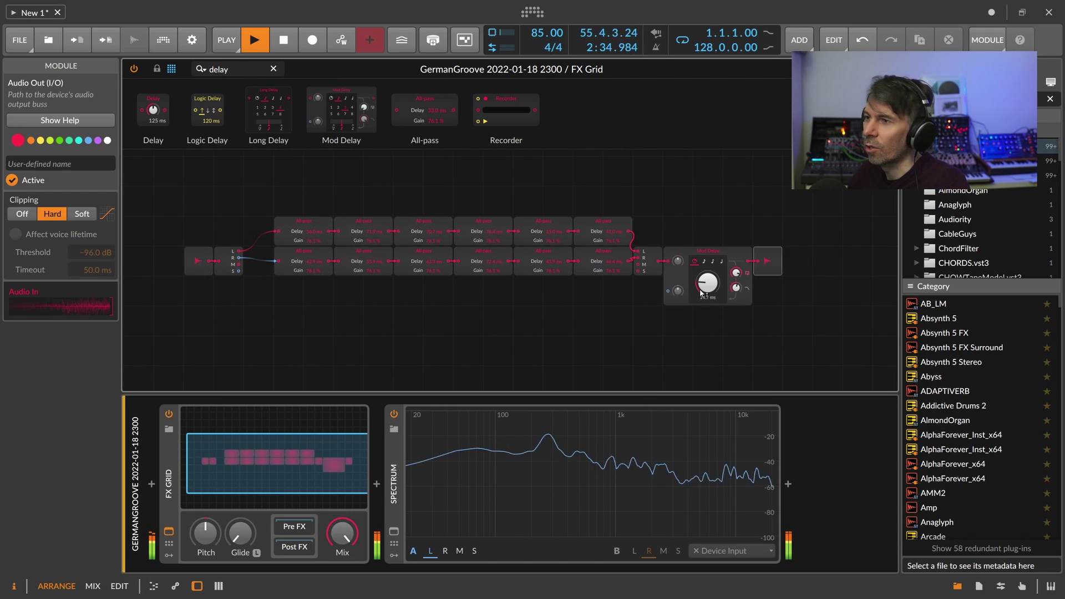
left_click(691, 249)
left_click_drag(271, 123, 662, 336)
left_click_drag(627, 300, 576, 277)
left_click(552, 221)
key("Delete")
left_click_drag(502, 234, 541, 294)
left_click(552, 294)
left_click_drag(576, 338, 706, 320)
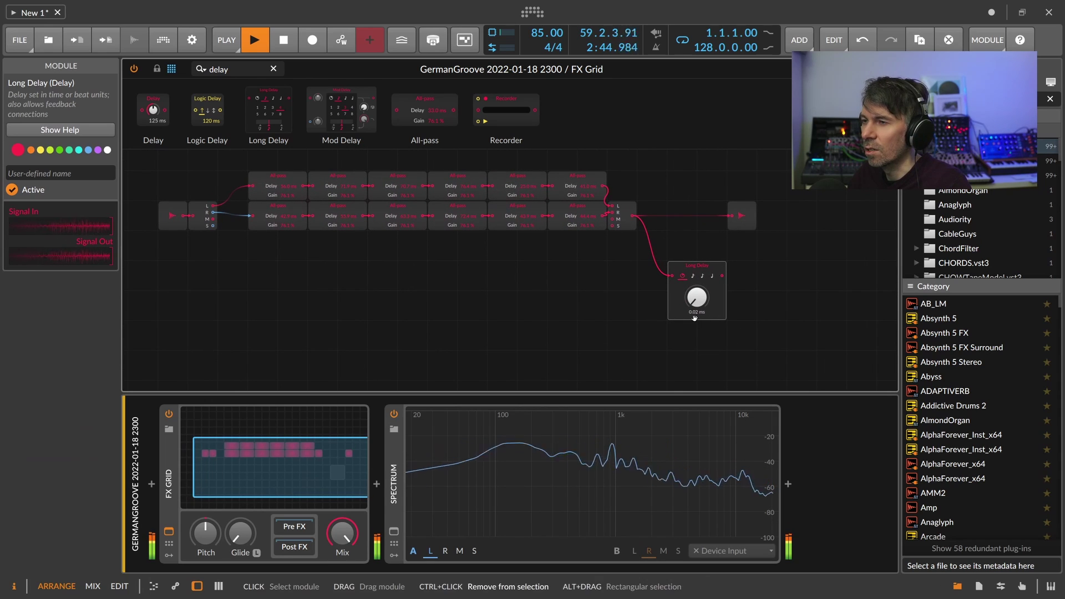
Insert a Blend module between the audio input and the Stereo Split and feed the Long Delay's output back into its second input
left_click_drag(215, 239, 182, 255)
left_click_drag(269, 255, 299, 255)
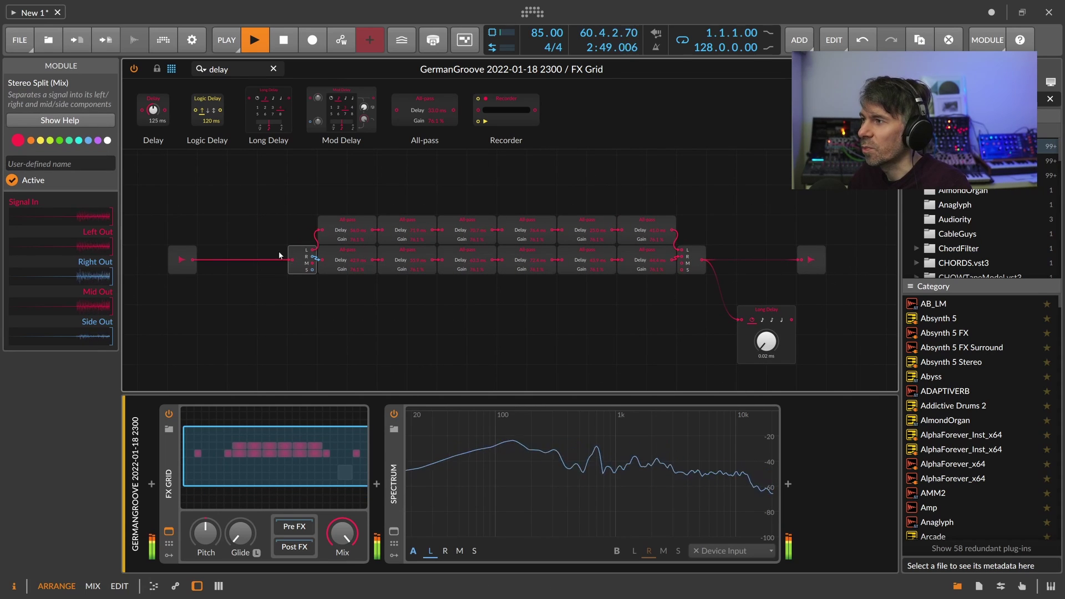
left_click_drag(235, 70, 164, 74)
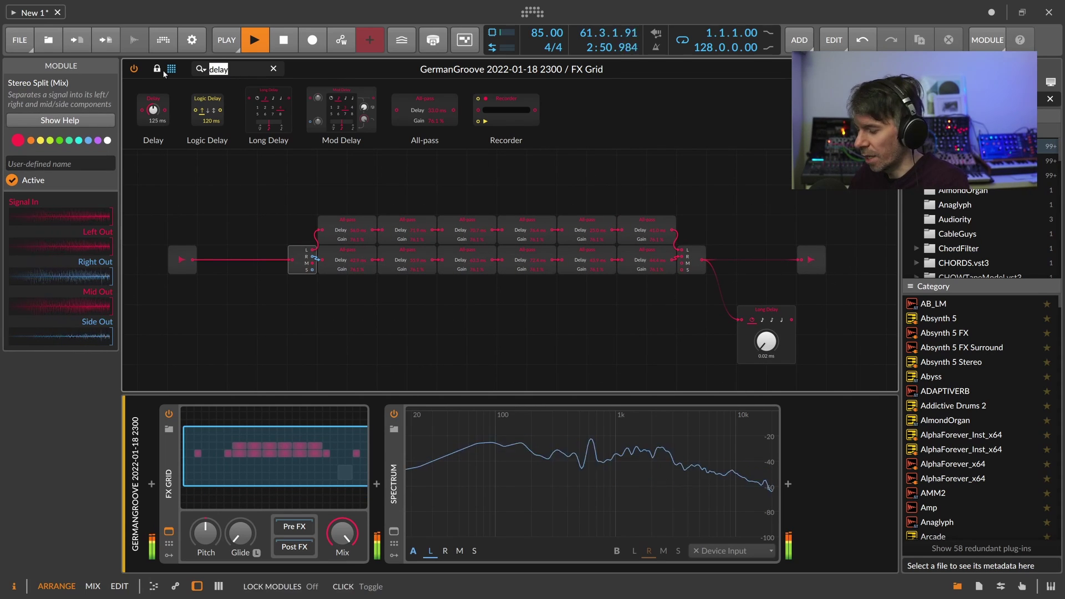
type("blend")
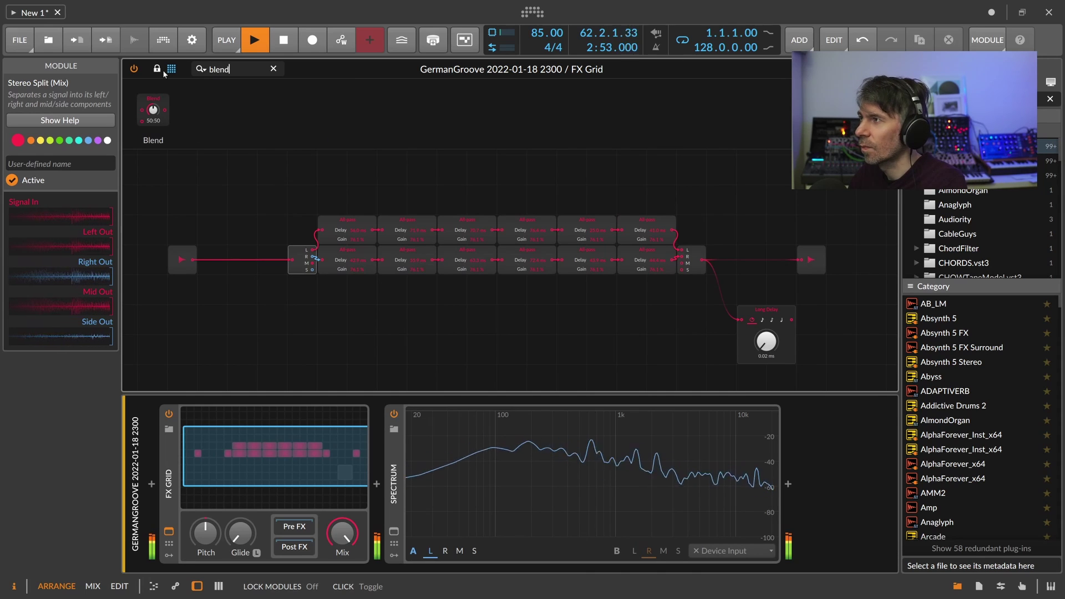
left_click_drag(153, 109, 272, 259)
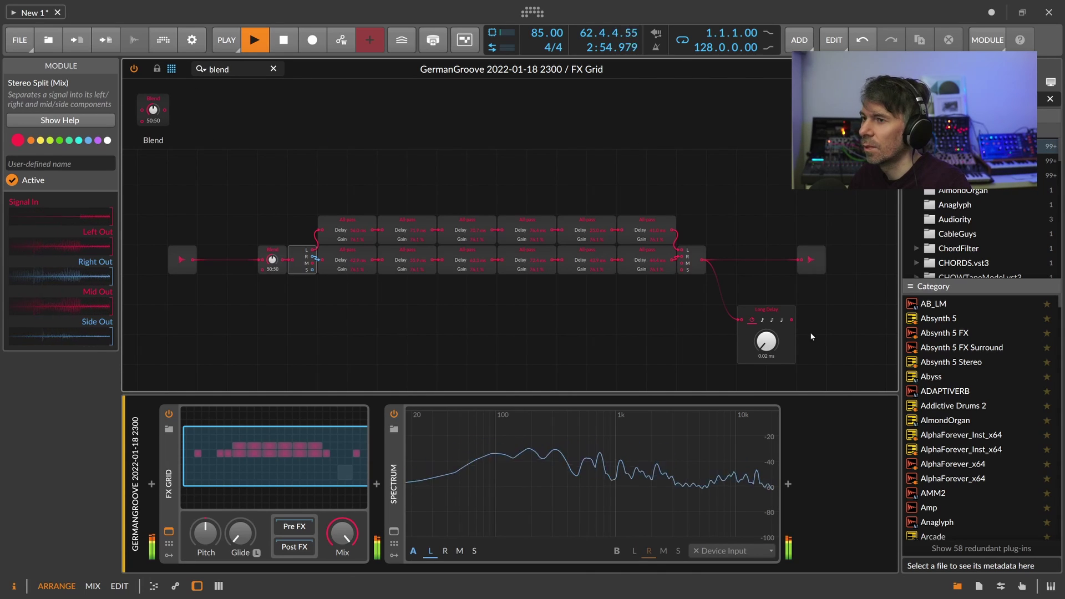
left_click_drag(804, 354, 262, 269)
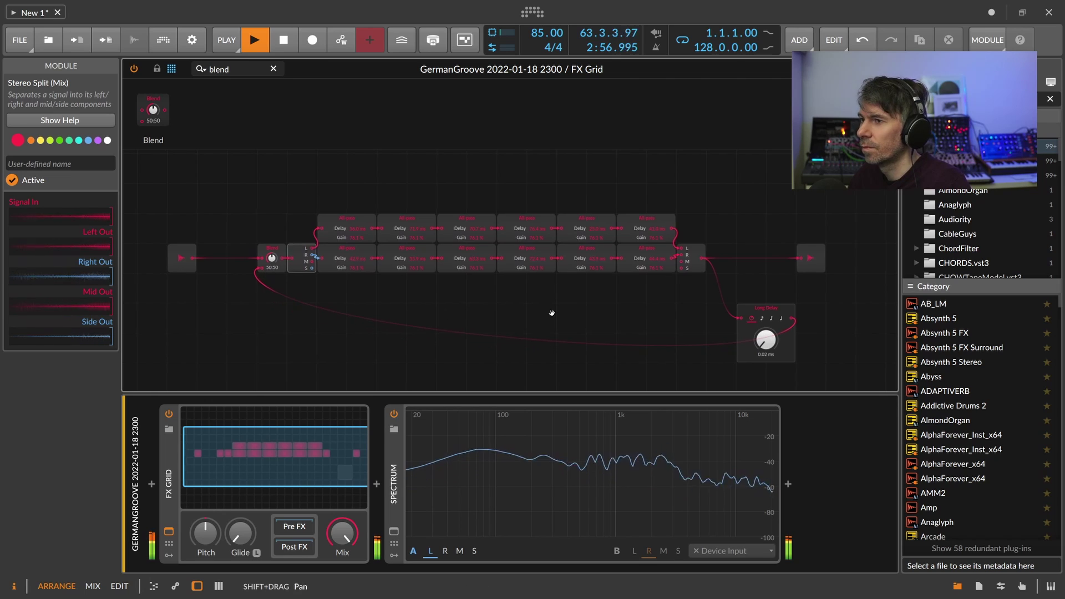
Insert a Gain - Vol module after the Long Delay at +4.6 dB and set the Long Delay time to 6.13 ms
left_click(232, 71)
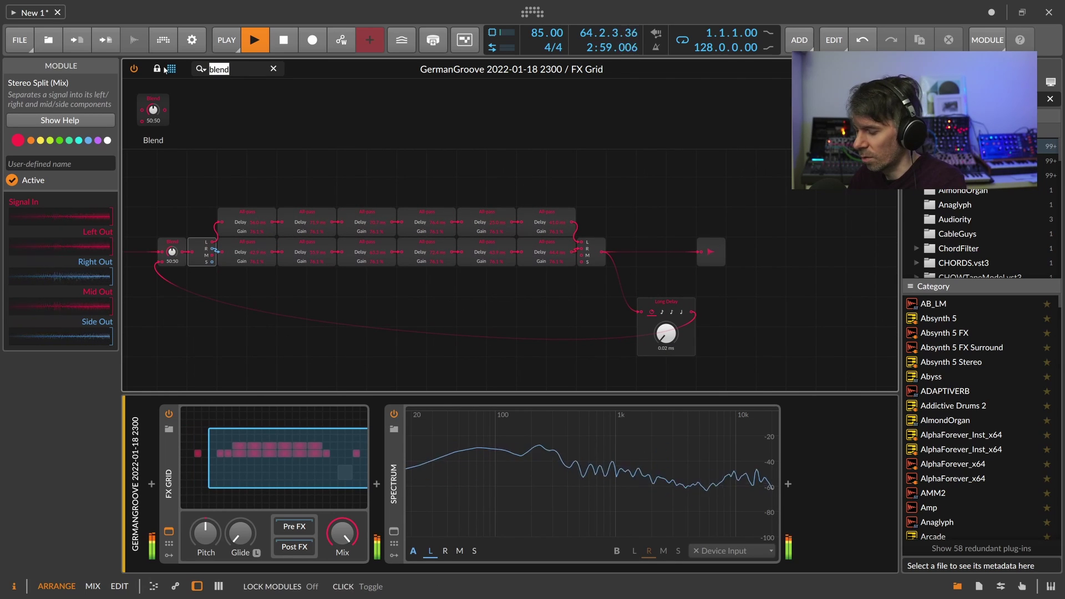
type("bol")
key("BackSpace")
type("vol")
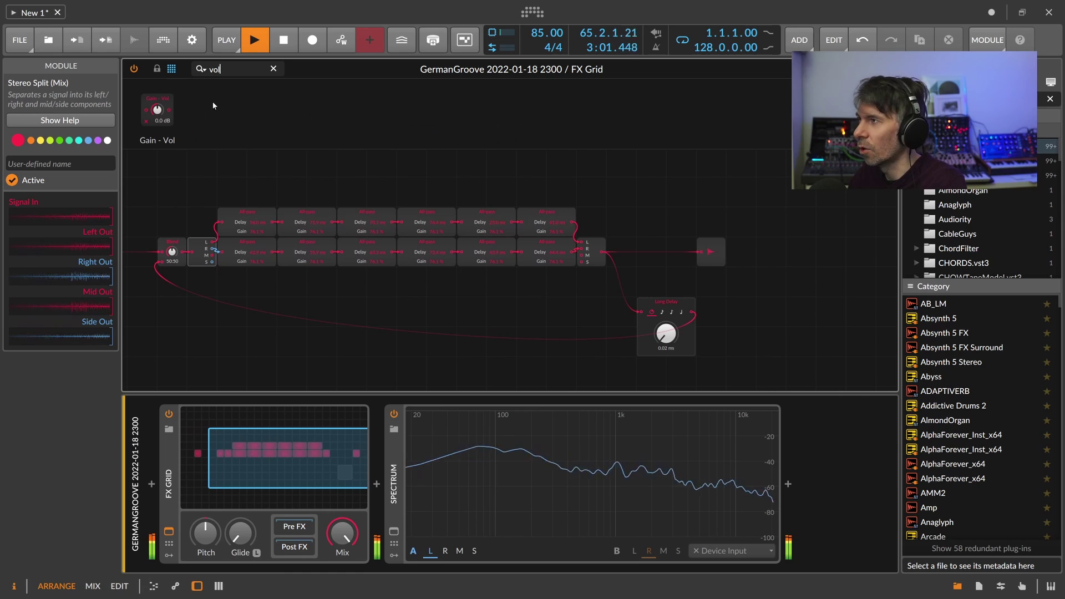
left_click_drag(157, 109, 707, 321)
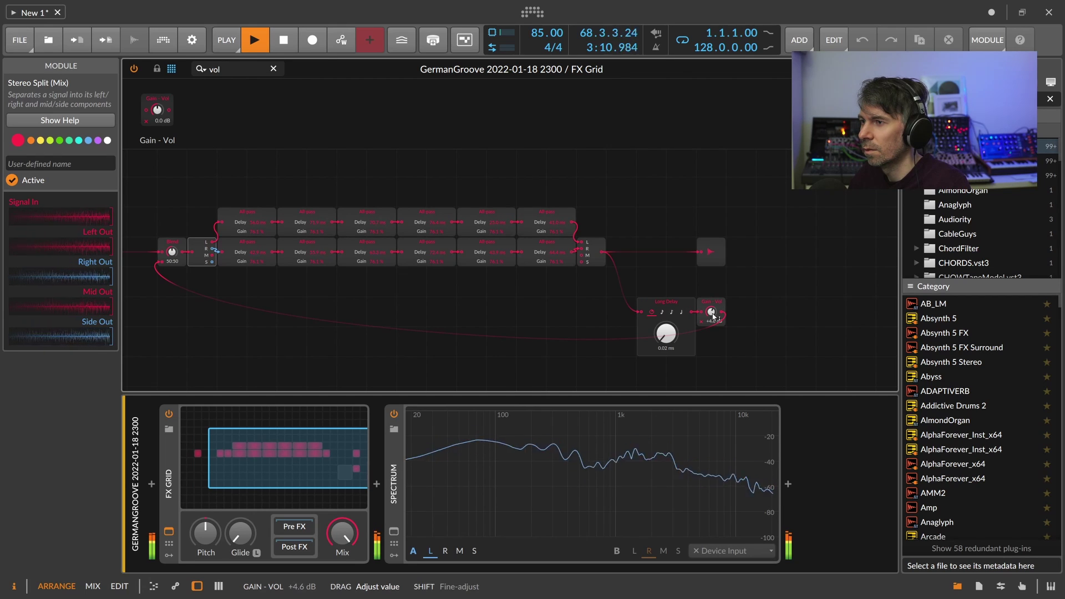
left_click_drag(682, 336, 682, 332)
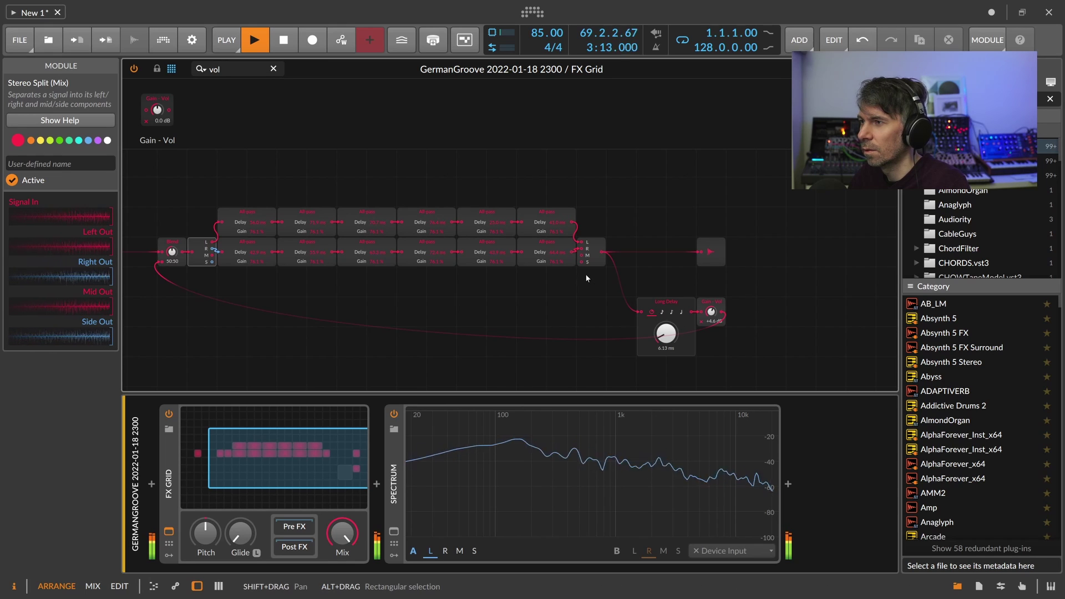
Vary the All-pass delay times in both chains and set the feedback loop to +5.2 dB gain and 11.0 ms delay
left_click_drag(491, 253, 431, 249)
left_click_drag(370, 253, 311, 250)
left_click_drag(254, 223, 254, 219)
left_click_drag(371, 223, 553, 247)
left_click_drag(712, 314, 676, 331)
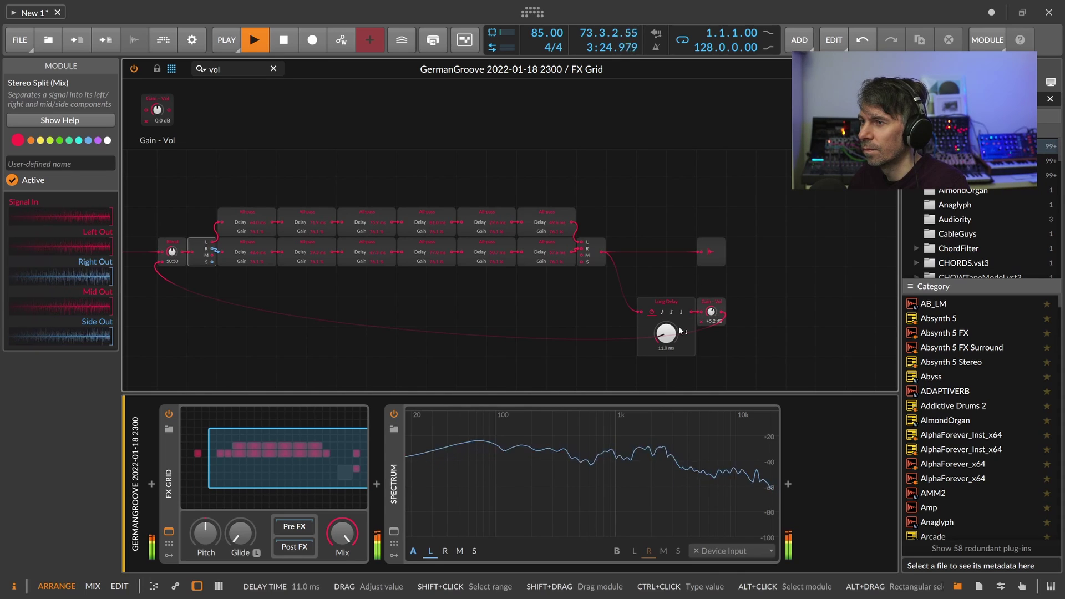
Search the modules for filters and insert a Low-pass after the Gain - Vol in the feedback loop with a 4.17 kHz cutoff
type("fol")
key("BackSpace")
key("BackSpace")
key("BackSpace")
type("il")
type("fi")
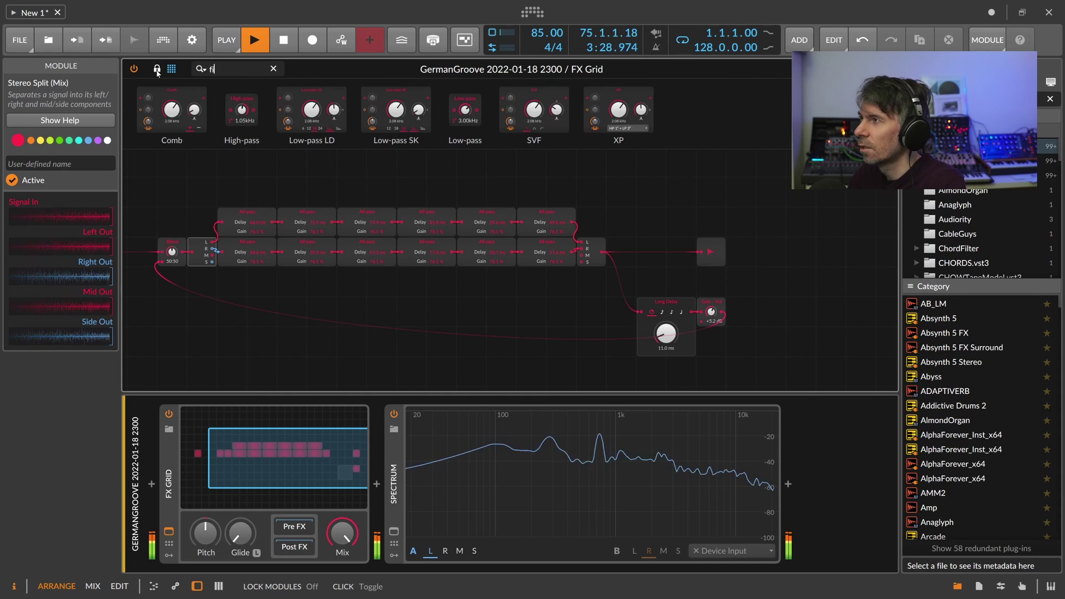
left_click_drag(593, 226, 740, 311)
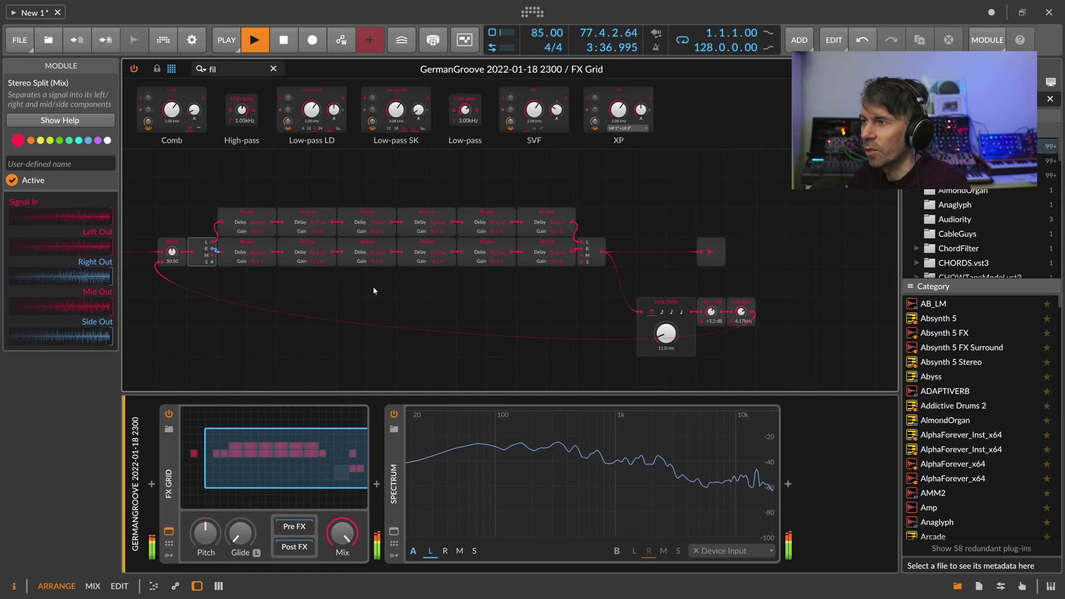
Insert a High-pass filter between the audio input and the Blend module and bring its cutoff down to about 415 Hz
left_click_drag(302, 197, 410, 198)
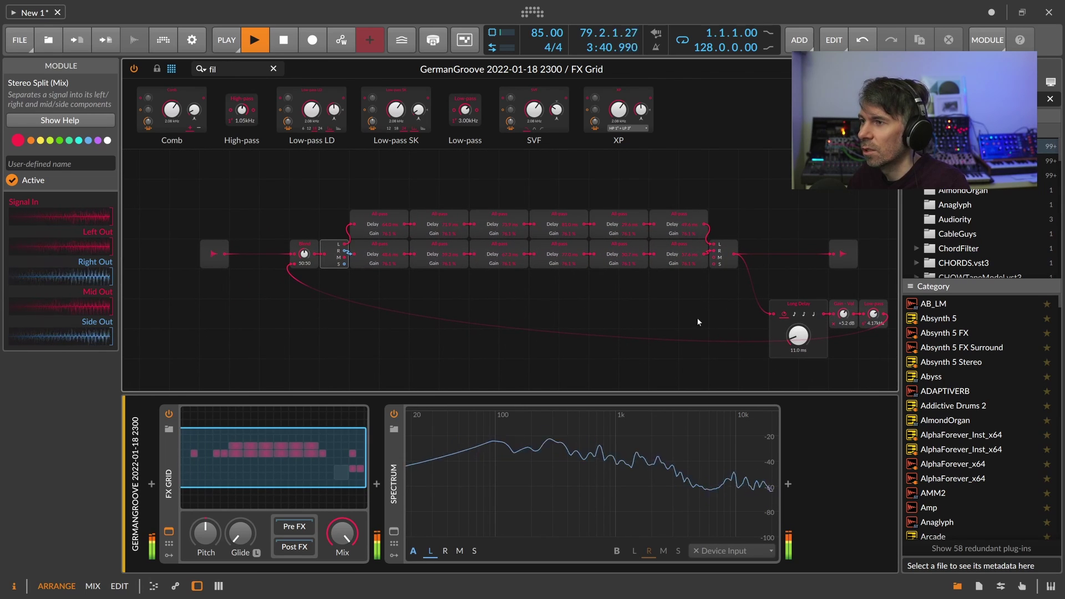
left_click_drag(694, 319, 563, 305)
left_click_drag(299, 186, 415, 201)
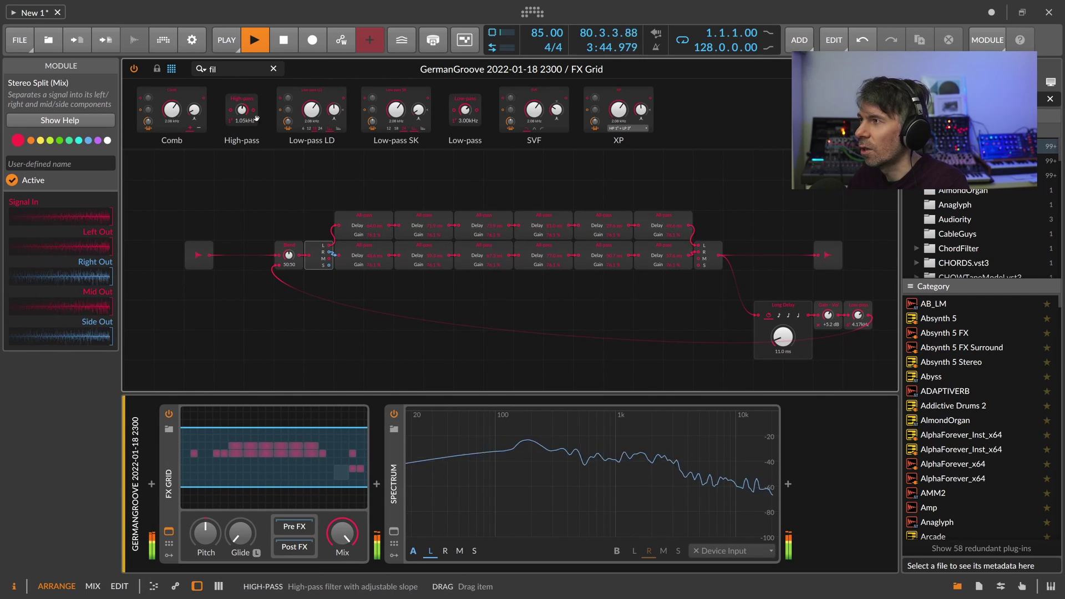
left_click_drag(245, 169, 232, 227)
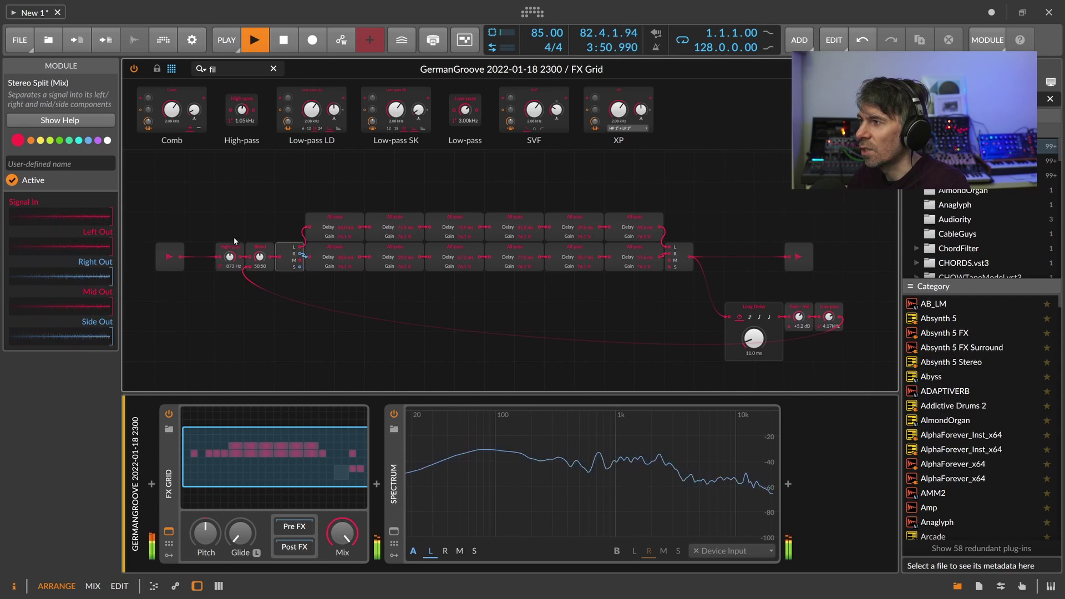
left_click_drag(602, 201, 583, 195)
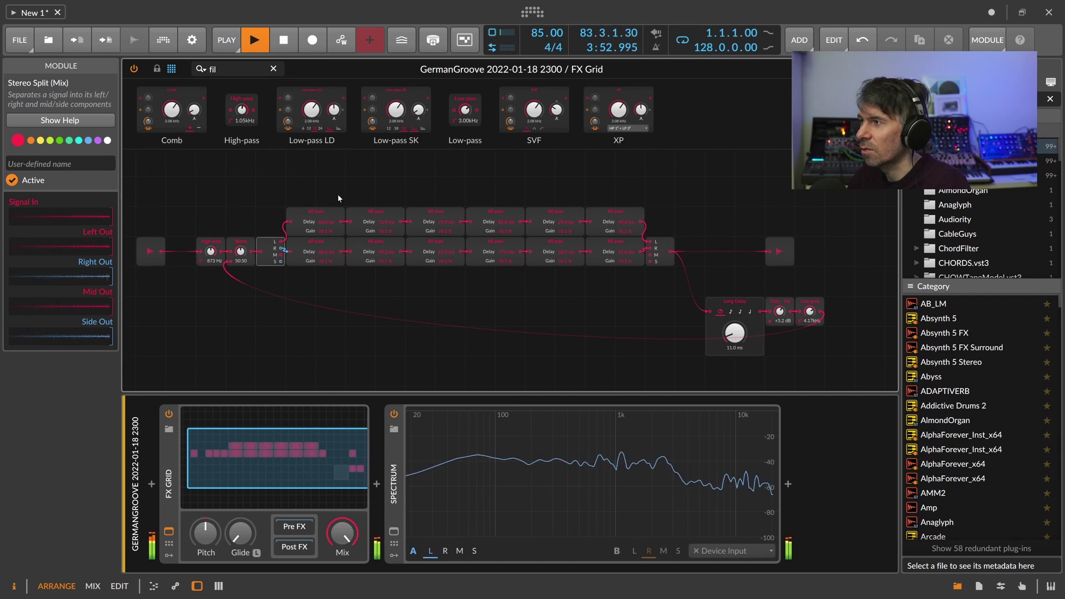
left_click(300, 192)
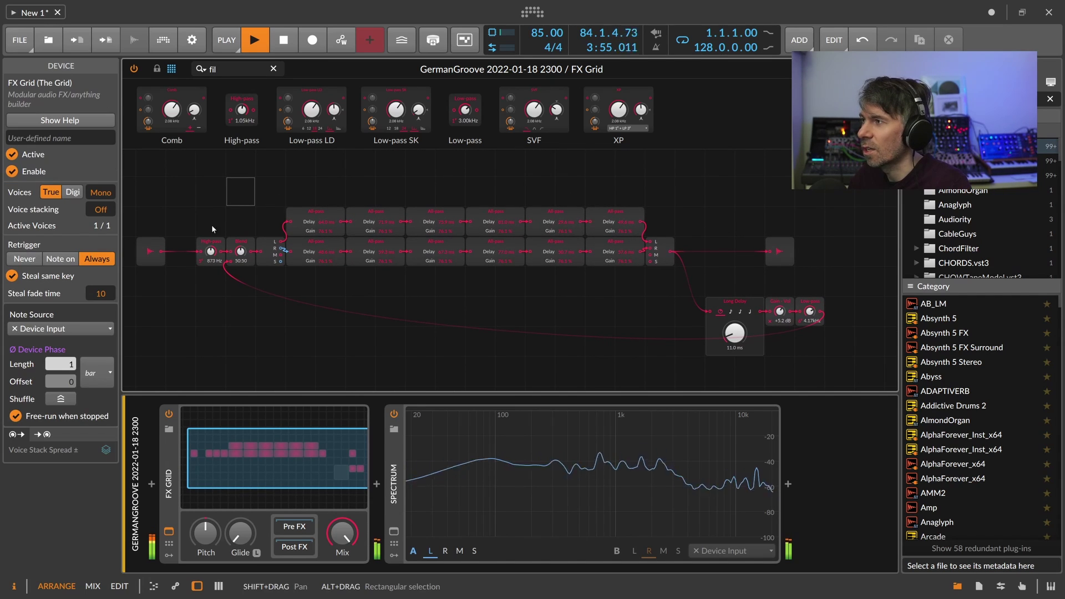
left_click_drag(210, 252, 210, 261)
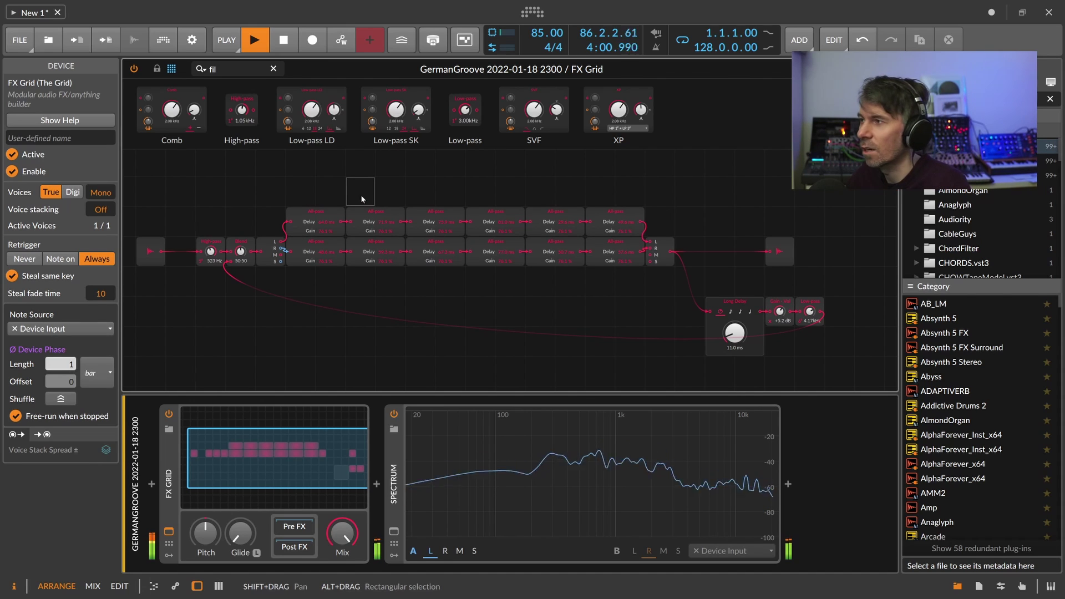
left_click_drag(210, 251, 211, 258)
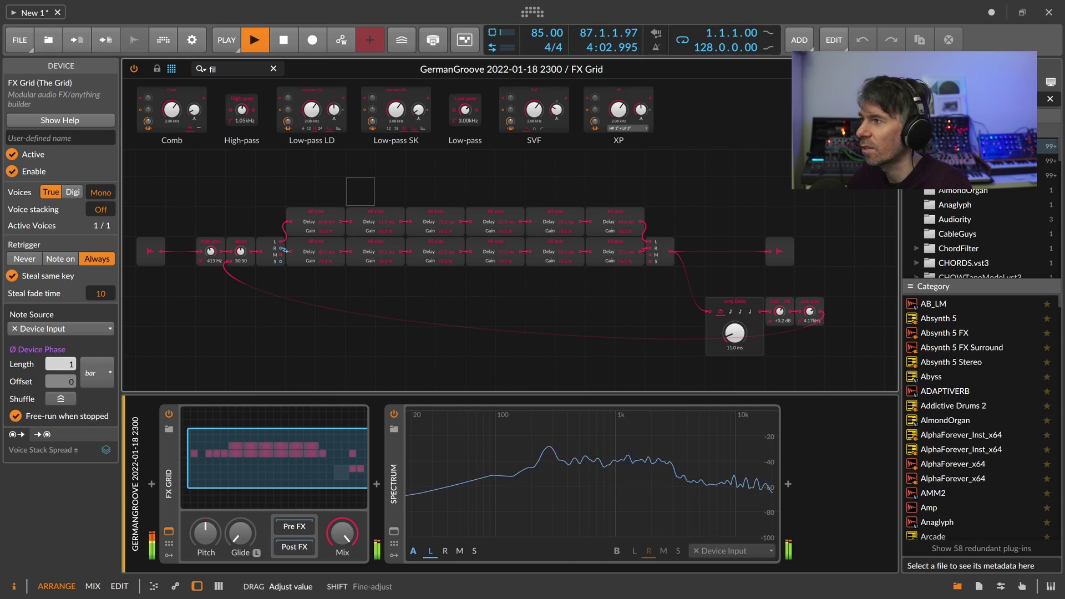
left_click(261, 216)
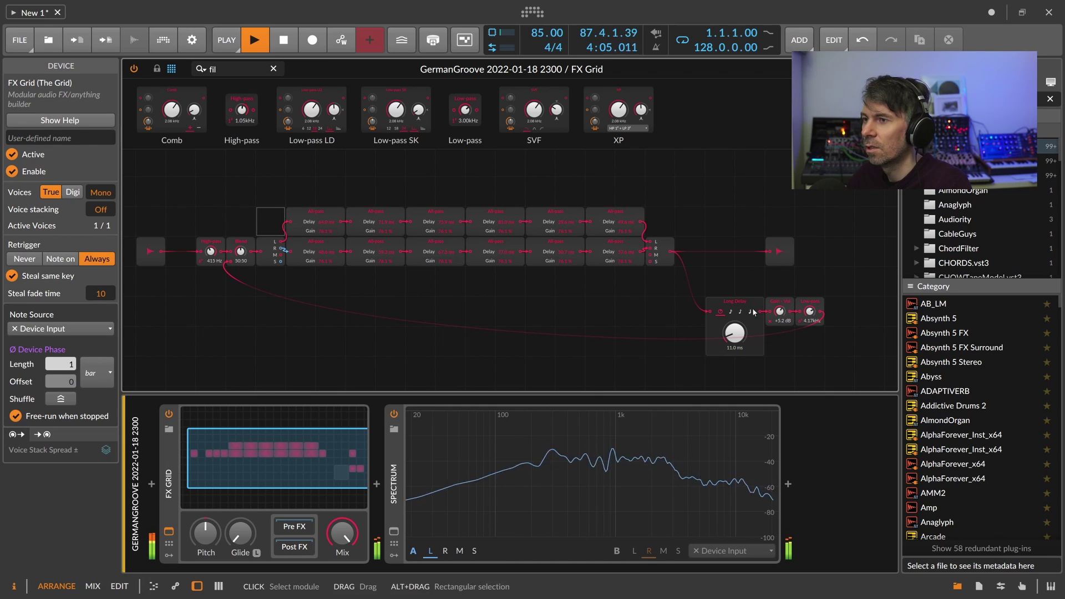
Set the feedback Low-pass cutoff to 5.62 kHz and the Long Delay time to 52.7 ms
left_click_drag(809, 311, 810, 304)
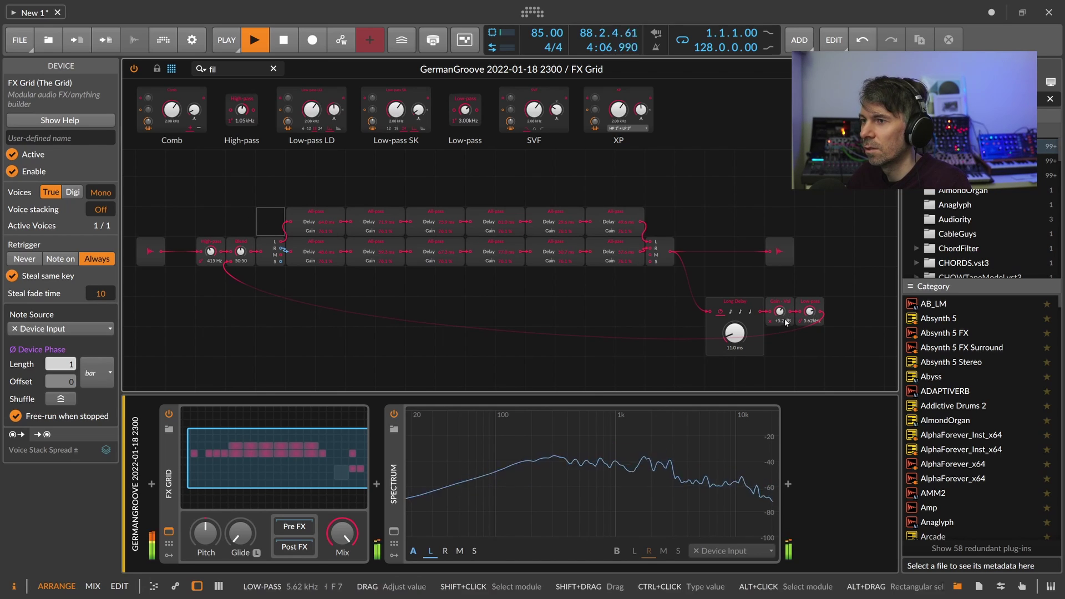
left_click_drag(734, 332, 735, 324)
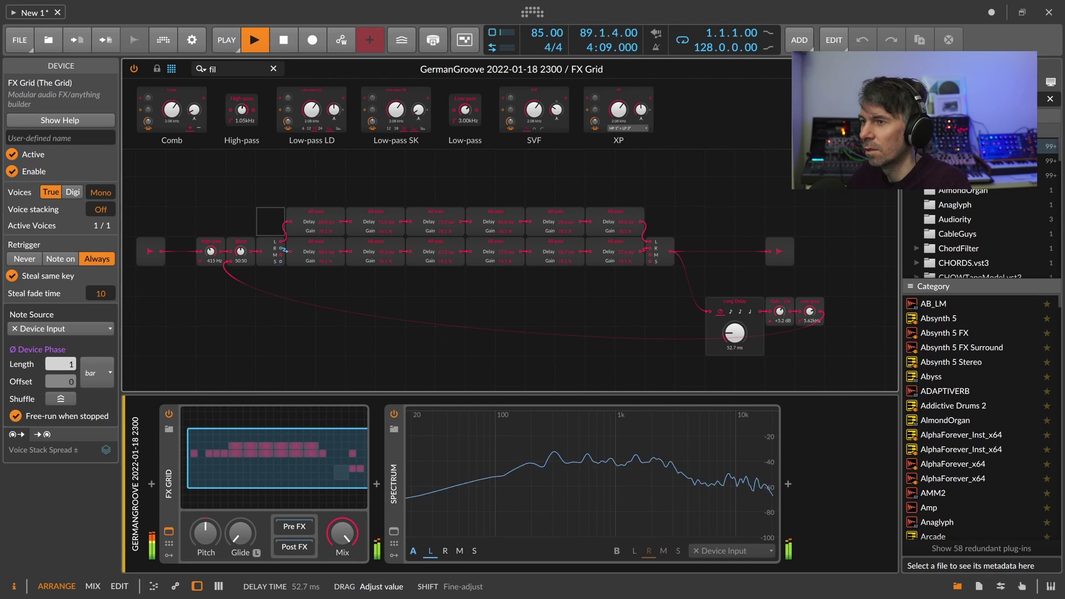
left_click_drag(370, 320, 476, 349)
Audition the FX Grid mix at 27.4 %, restore it to full, and set the Long Delay time to 43.7 ms
left_click_drag(342, 534, 357, 517)
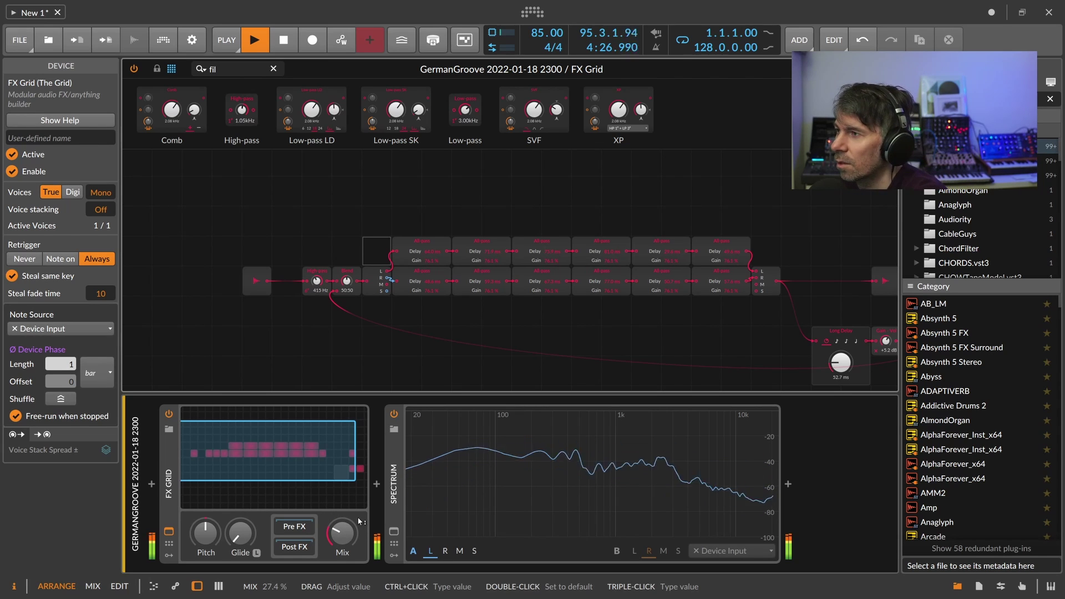
left_click_drag(475, 368, 283, 320)
mouse_move(632, 328)
left_mouse_down()
mouse_move(632, 341)
mouse_move(632, 302)
mouse_move(632, 334)
left_mouse_up()
left_click_drag(343, 534, 342, 488)
left_click_drag(498, 347, 351, 374)
Insert a simple Delay module between the Stereo Merge and the output and set it to 64.0 ms
double_click(213, 69)
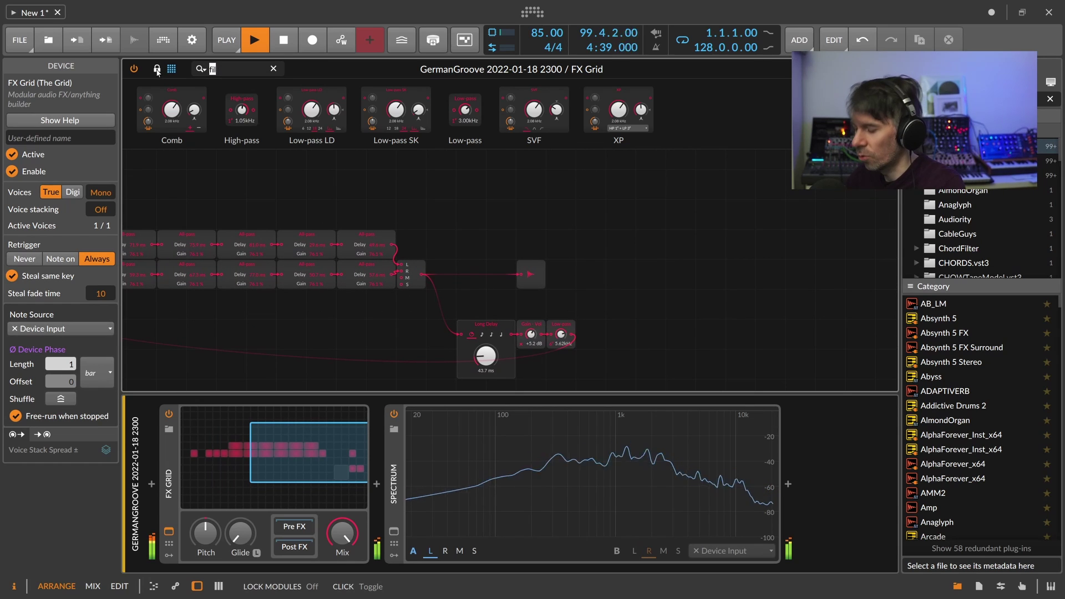
type("delay")
left_click_drag(153, 109, 502, 295)
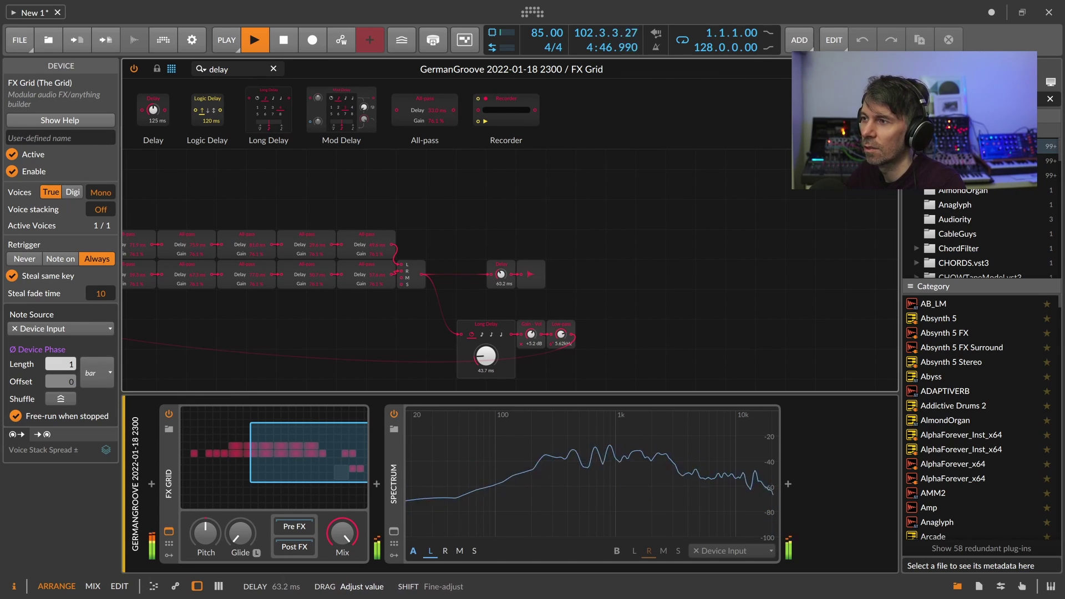
left_click_drag(500, 274, 808, 255)
Search the modules for an LFO and place it above the main chain near the new Delay
double_click(220, 69)
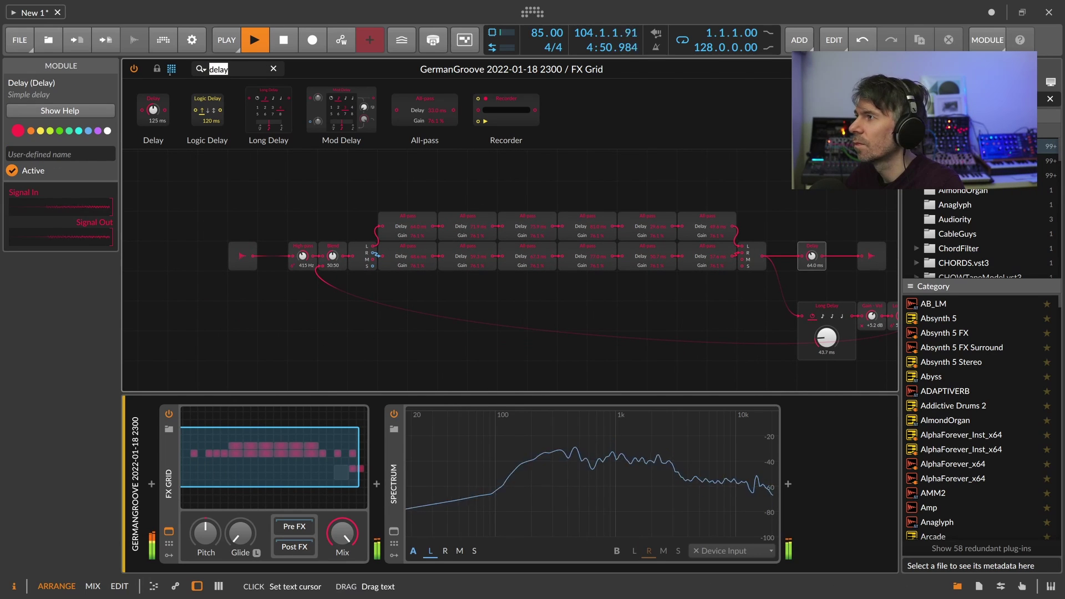
type("lfo")
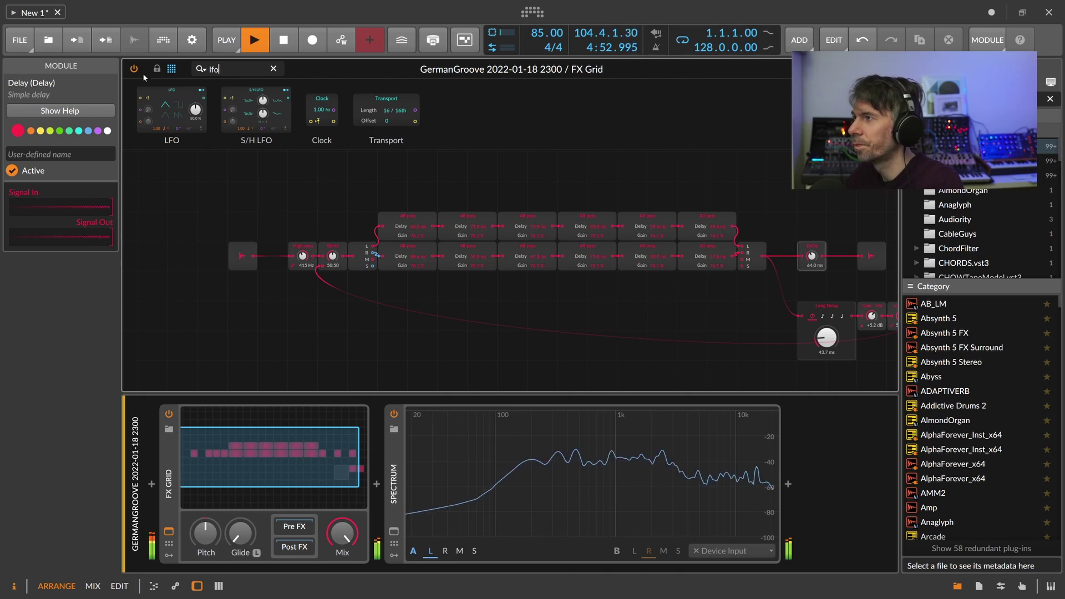
left_click_drag(163, 105, 723, 177)
left_click_drag(754, 183, 496, 218)
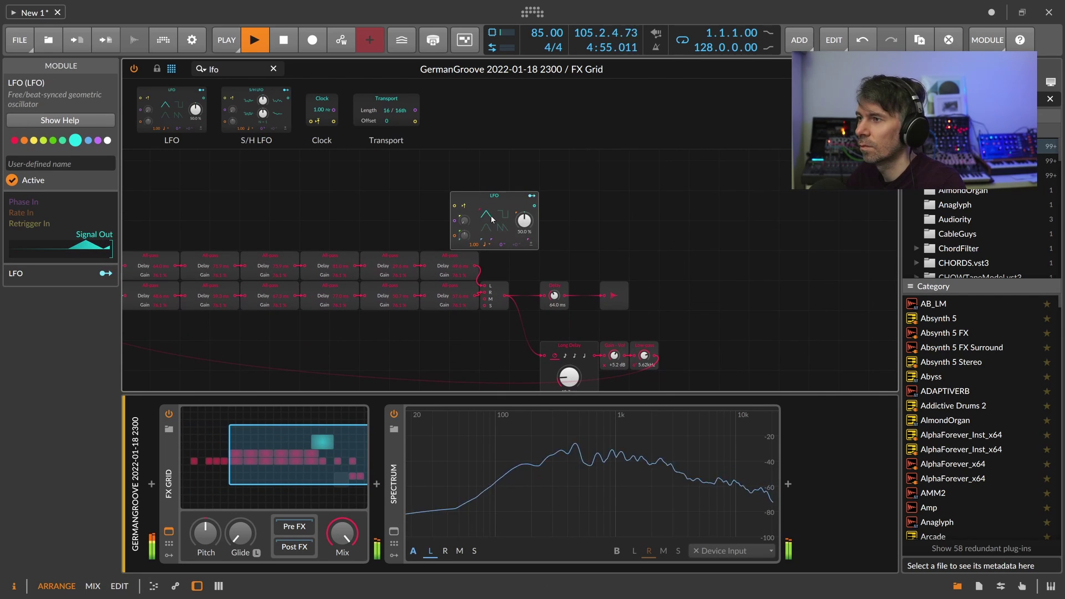
Modulate the Delay module's time with the LFO by +0.043 and set the LFO timebase to Bar
left_click(531, 195)
left_click_drag(554, 295, 554, 294)
left_click(484, 244)
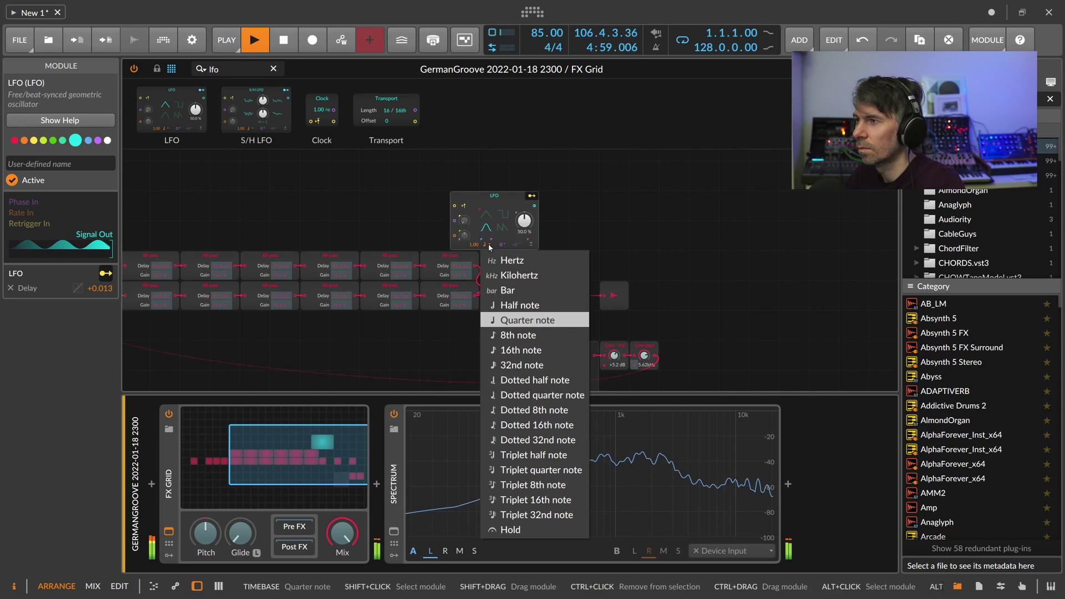
left_click(509, 290)
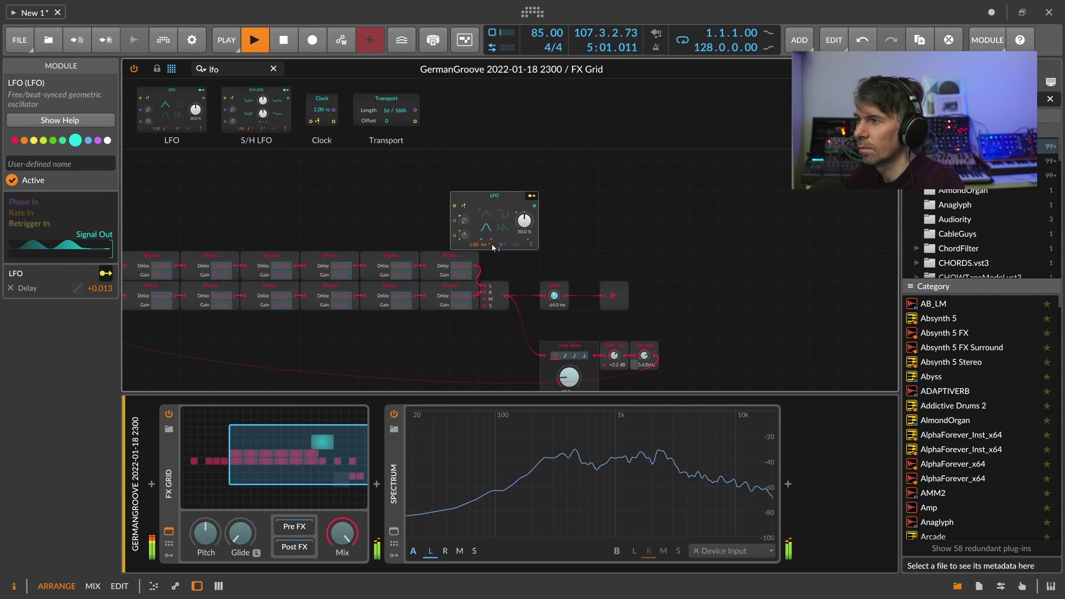
left_click_drag(554, 296, 556, 295)
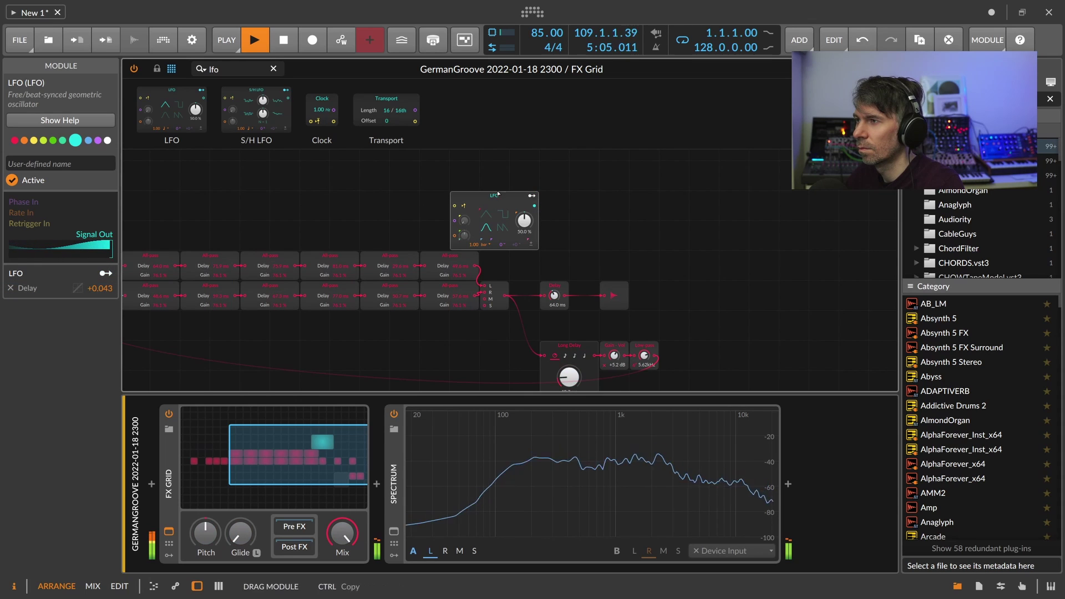
Move the modulated Delay between the audio input and the High-pass filter and lower the High-pass cutoff to 75.9 Hz
left_click_drag(532, 196, 532, 170)
left_click_drag(528, 259, 234, 248)
left_click(701, 265)
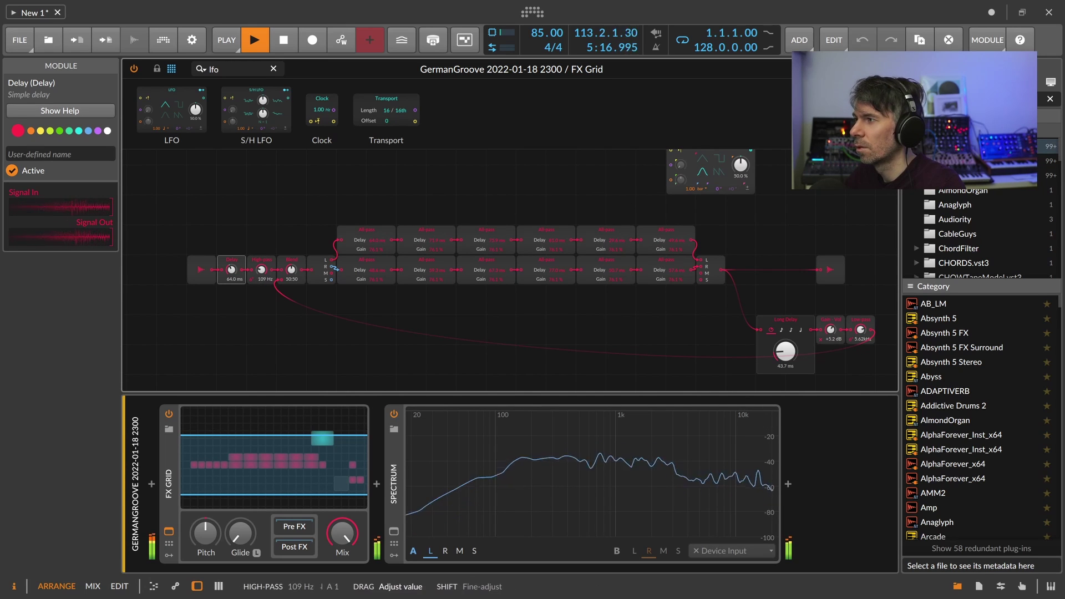
left_click_drag(261, 269, 261, 271)
Insert a Low-pass filter between the High-pass and the Blend, lower its cutoff, and set the High-pass to 170 Hz
left_click_drag(225, 70, 162, 74)
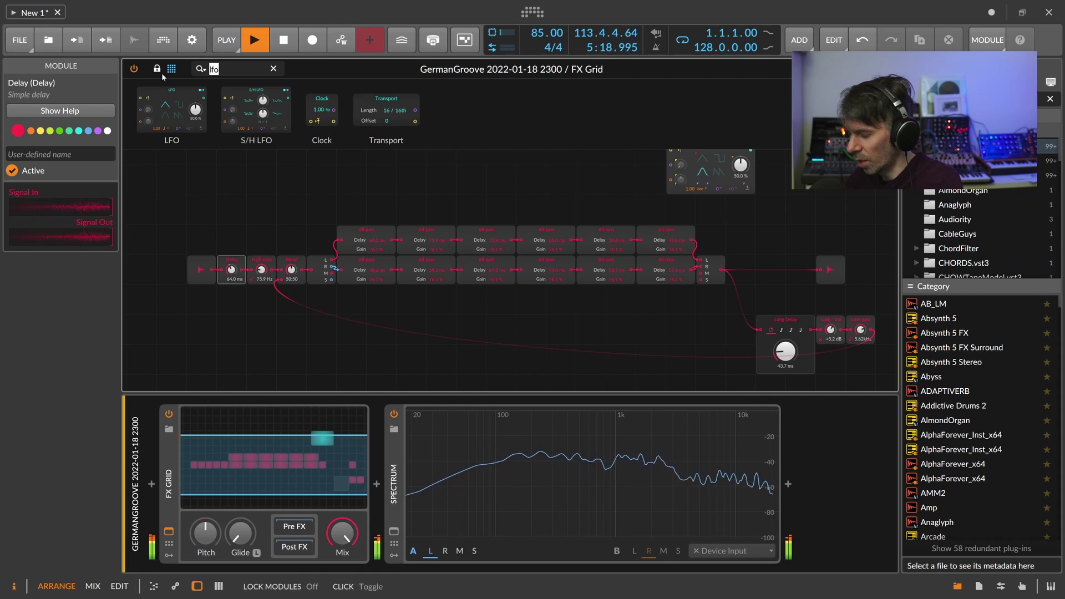
type("low")
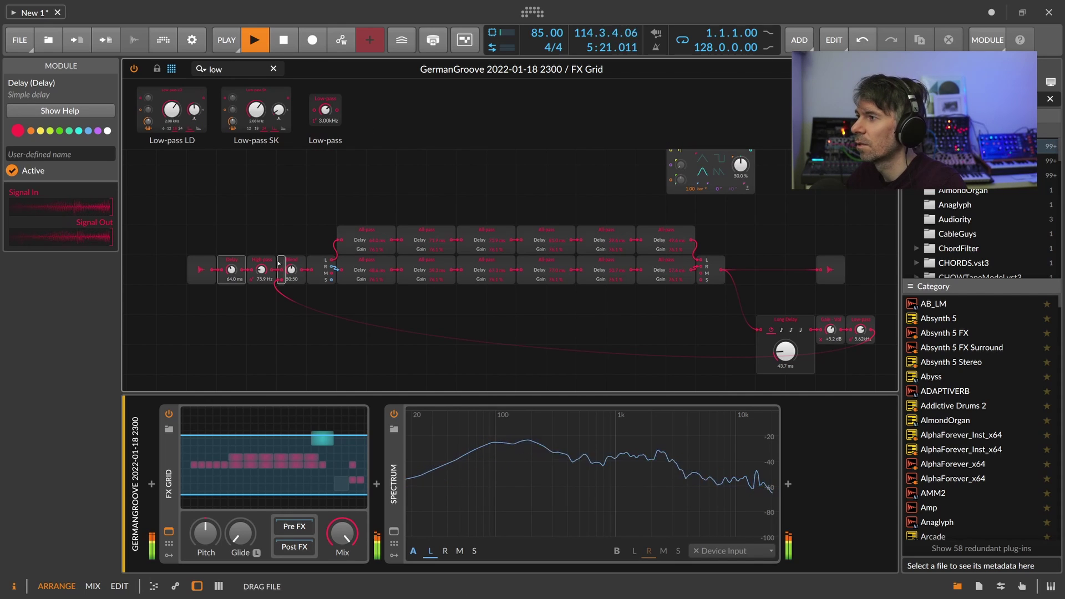
left_click_drag(271, 270, 201, 242)
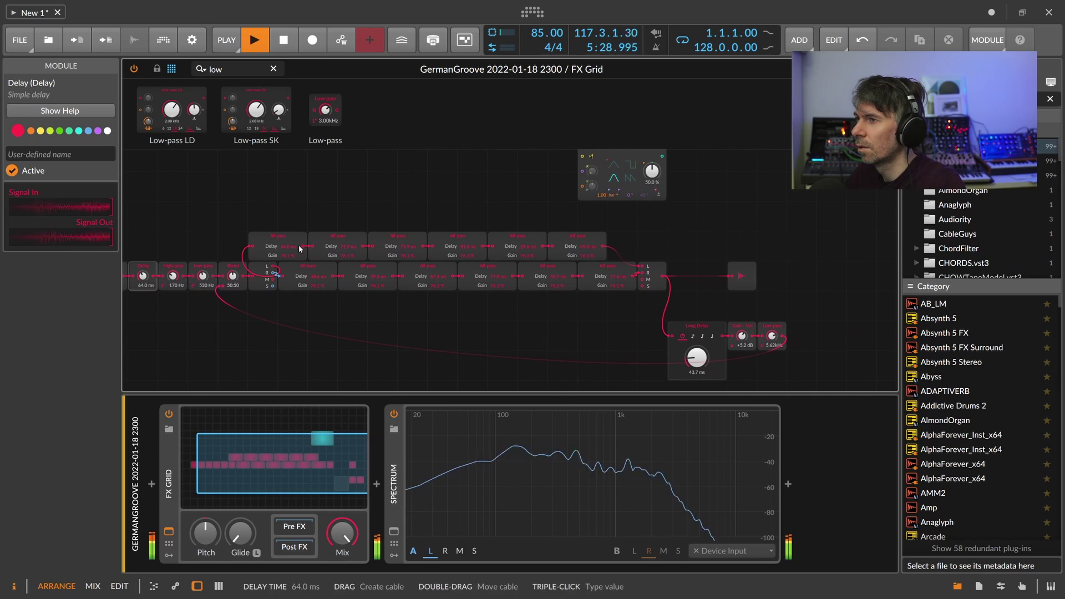
Try +5.8 dB on the feedback loop's Gain - Vol and bring it back to +4.0 dB
left_click_drag(742, 348, 743, 355)
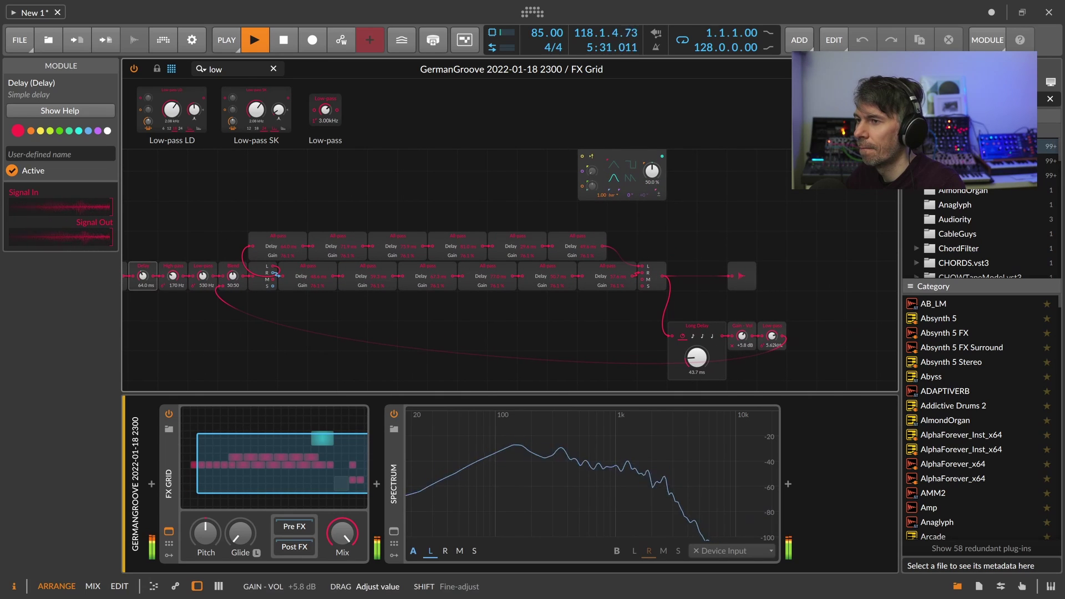
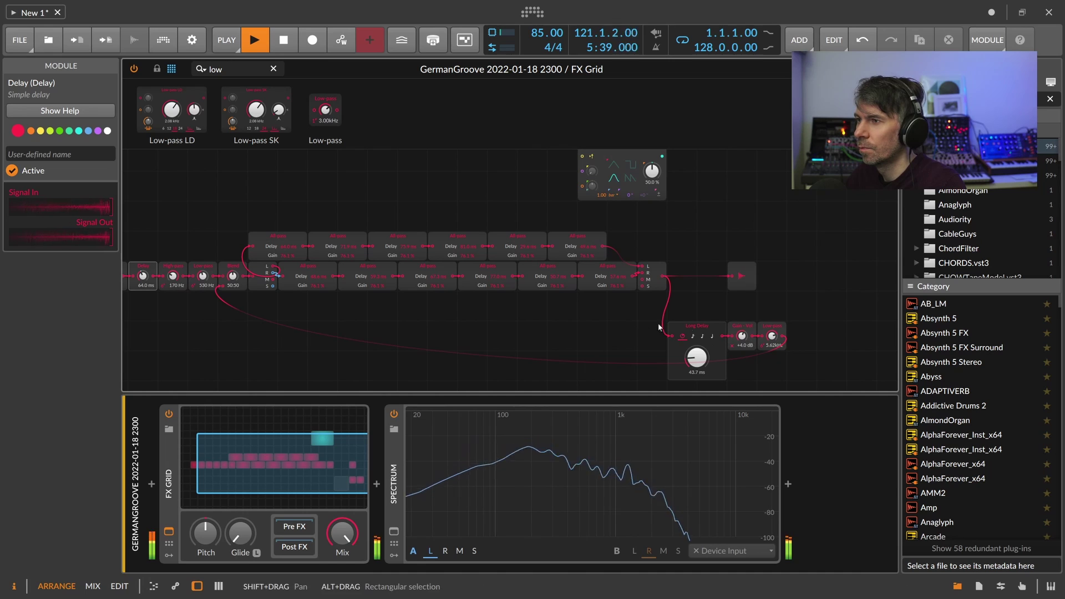
left_click(626, 330)
left_click_drag(470, 318, 544, 314)
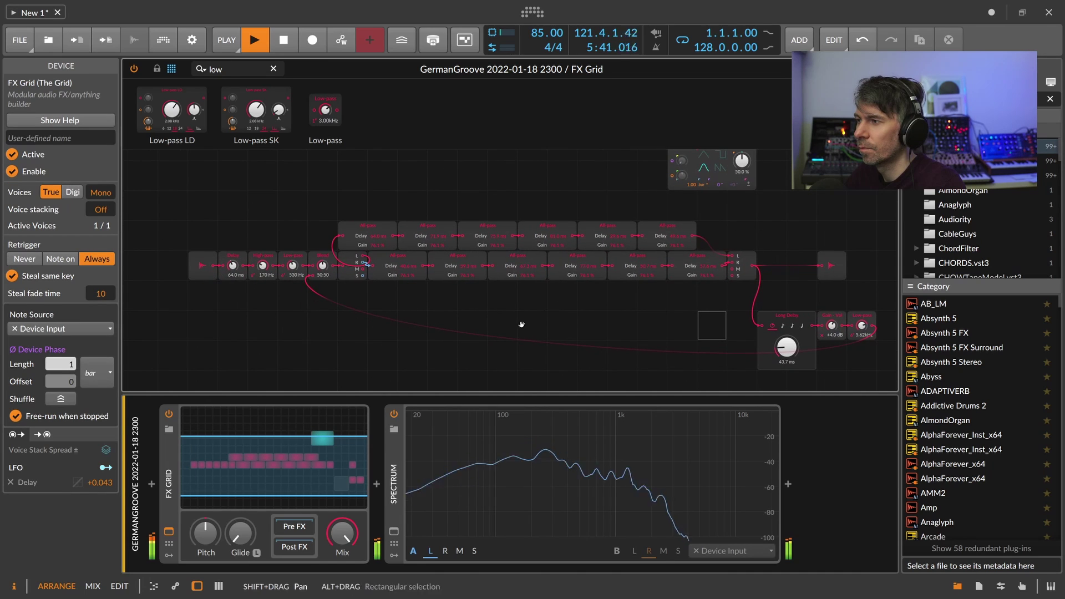
mouse_move(302, 468)
left_mouse_down()
mouse_move(288, 462)
mouse_move(308, 459)
mouse_move(289, 452)
left_mouse_up()
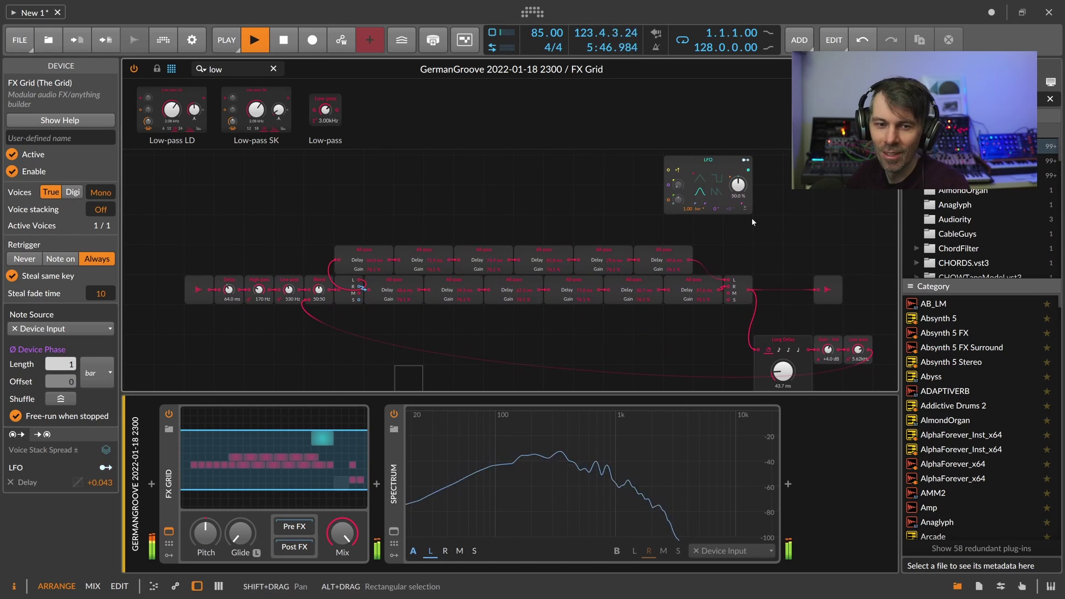
Close the FX Grid editor, check the device's mix amount, and select the GermanGroove audio track in the arrangement
left_click(169, 531)
mouse_move(342, 533)
left_mouse_down()
mouse_move(342, 582)
mouse_move(343, 546)
left_mouse_up()
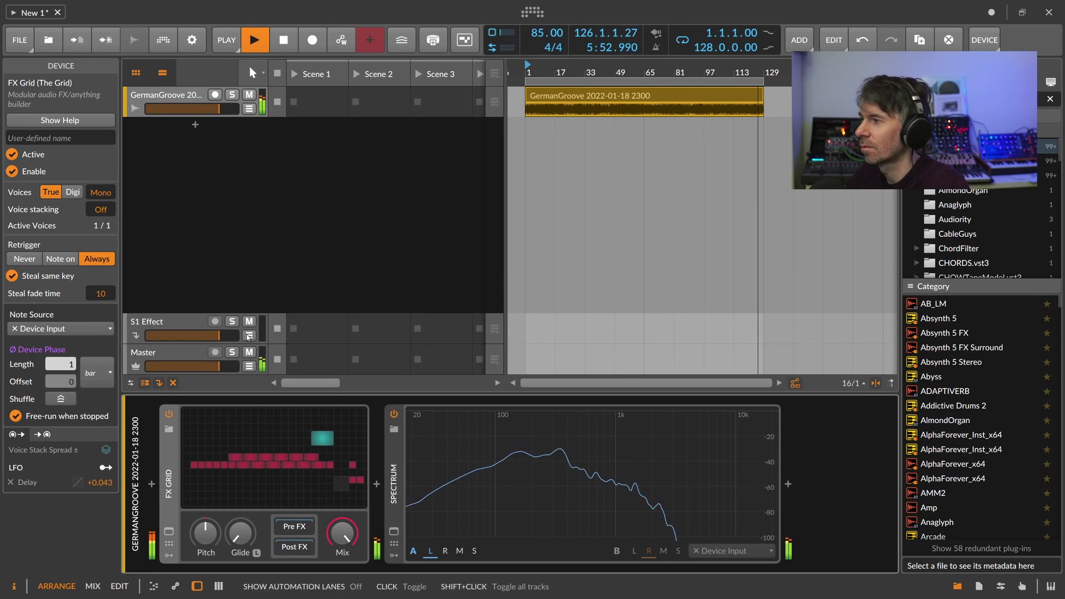
left_click(288, 302)
left_click(196, 104)
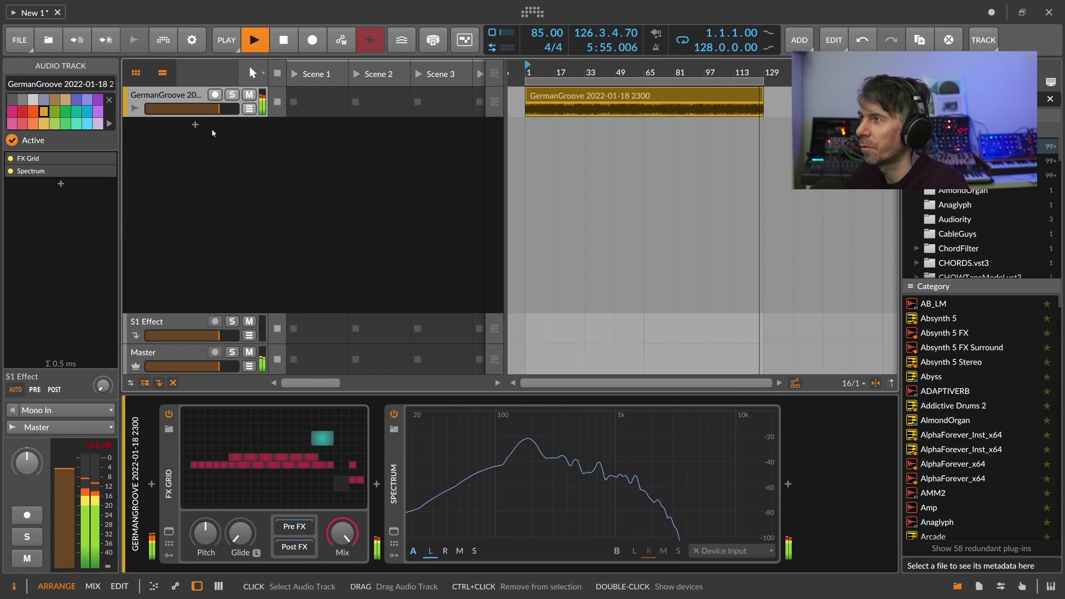
Open the GermanGroove track's FX Grid to examine the patch, close it and stop playback
left_click(269, 442)
mouse_move(325, 356)
left_mouse_down()
mouse_move(314, 326)
mouse_move(353, 324)
mouse_move(331, 363)
left_mouse_up()
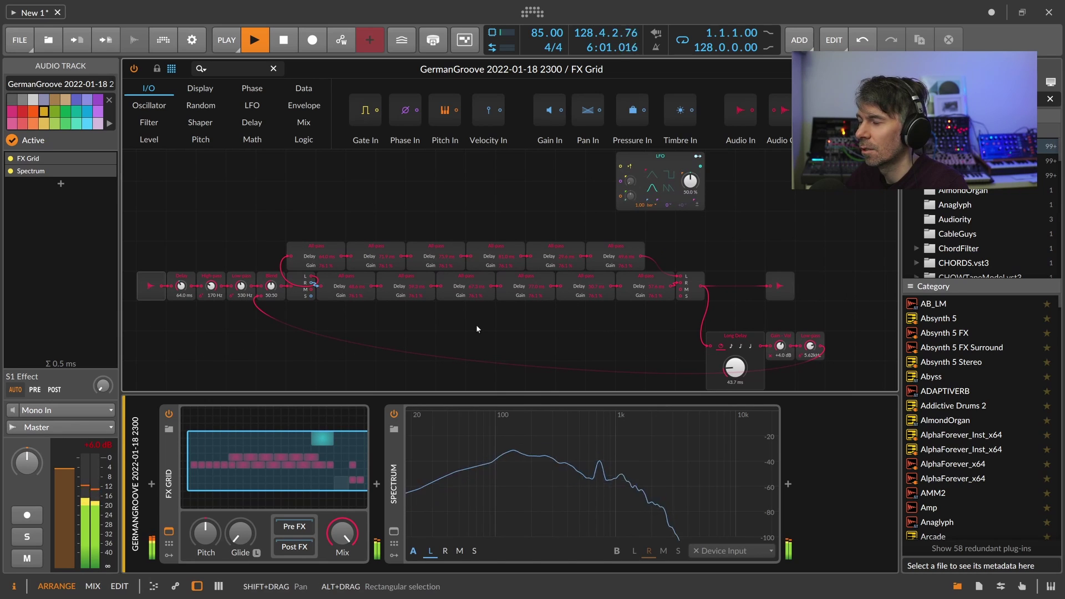
left_click(890, 69)
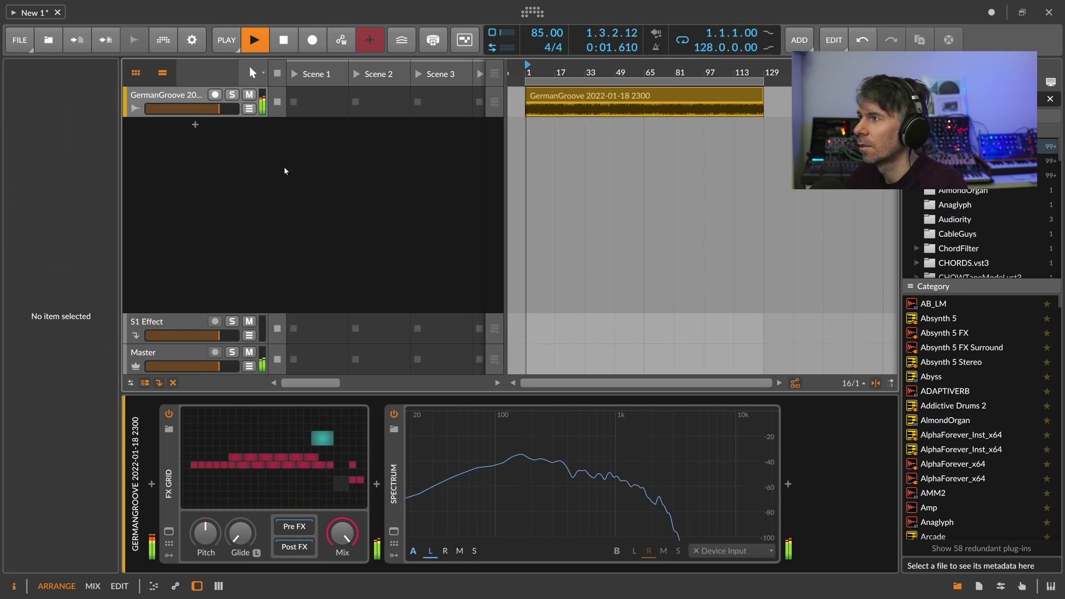
key("space")
Add a new instrument track with an E-Snare device below the GermanGroove track
left_click(266, 103)
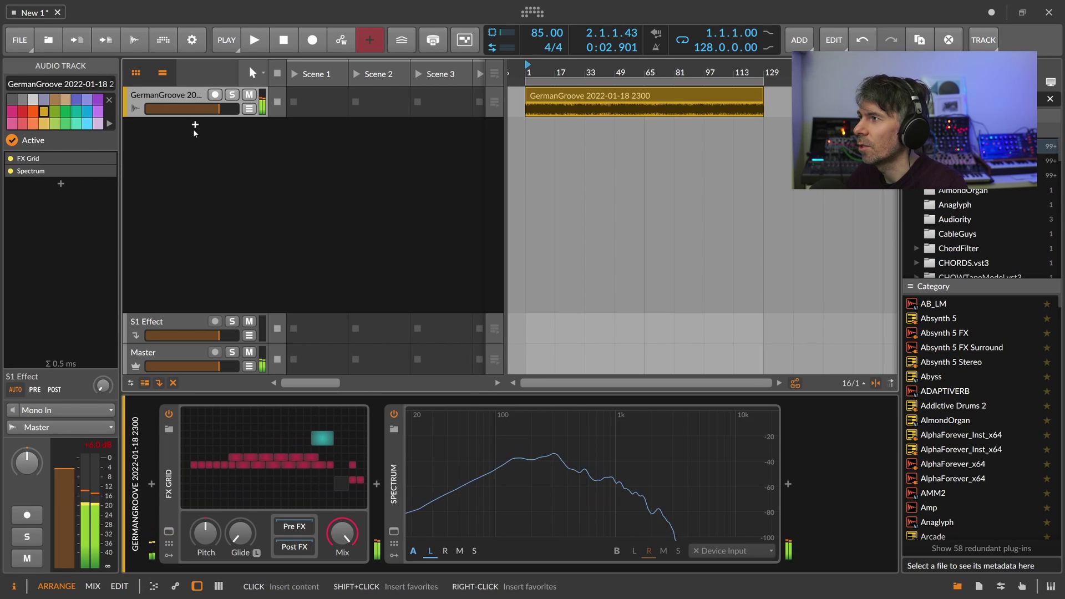
key("ctrl+t")
type("snare")
key("Down")
key("Return")
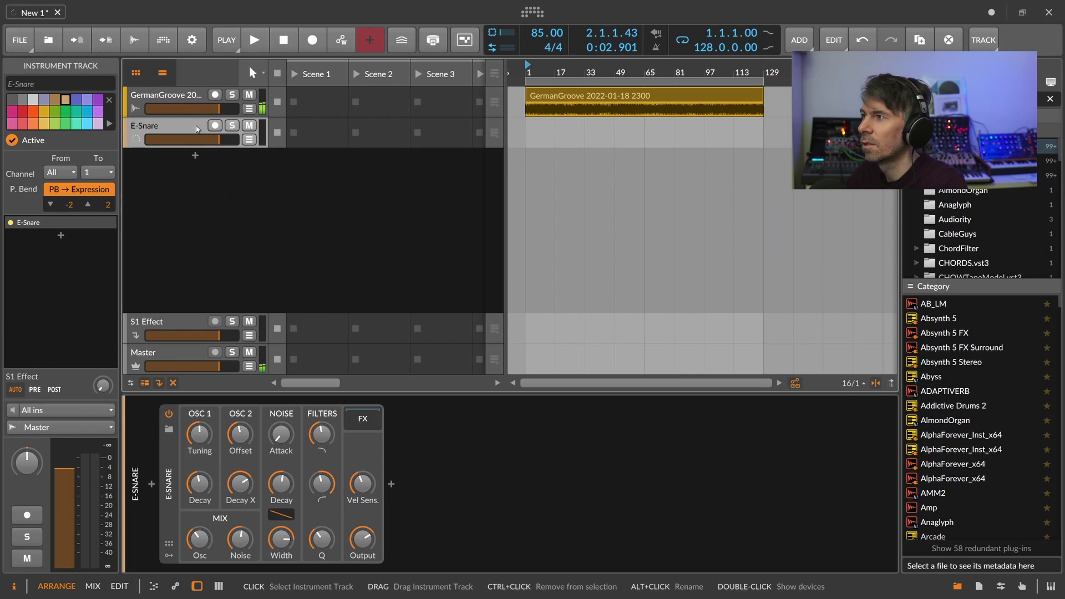
Copy the FX Grid device from the GermanGroove track to the E-Snare track, after the E-Snare device
left_click(188, 100)
left_click_drag(182, 445, 428, 442)
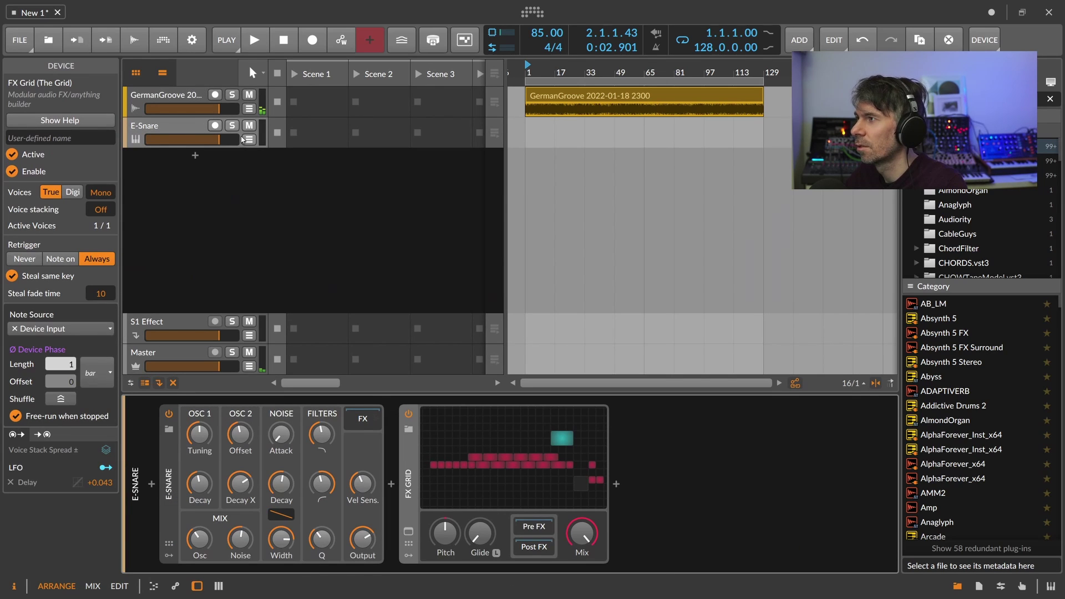
Create a Scene 1 clip on the E-Snare track with one note at 1.1.1.00, transposed to C4
double_click(293, 132)
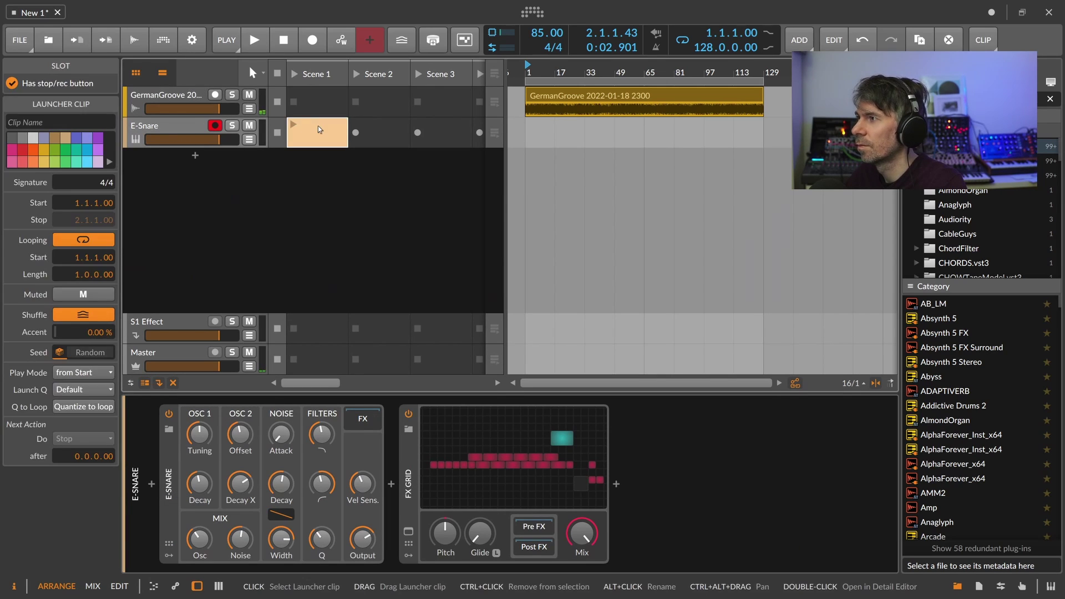
double_click(267, 510)
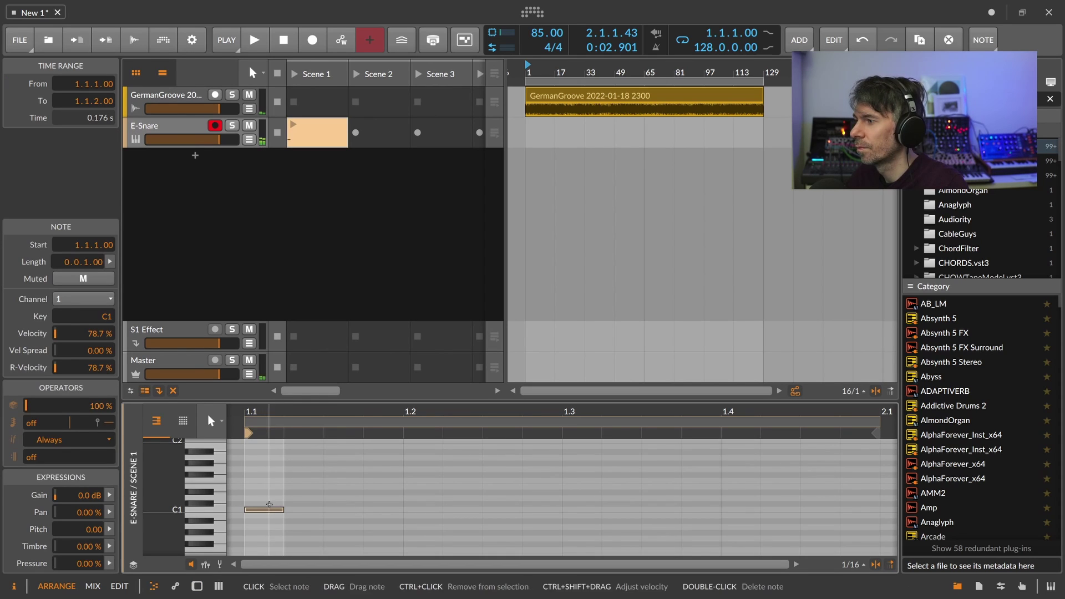
key("shift+Up")
key("shift+Up")
key("shift+Up")
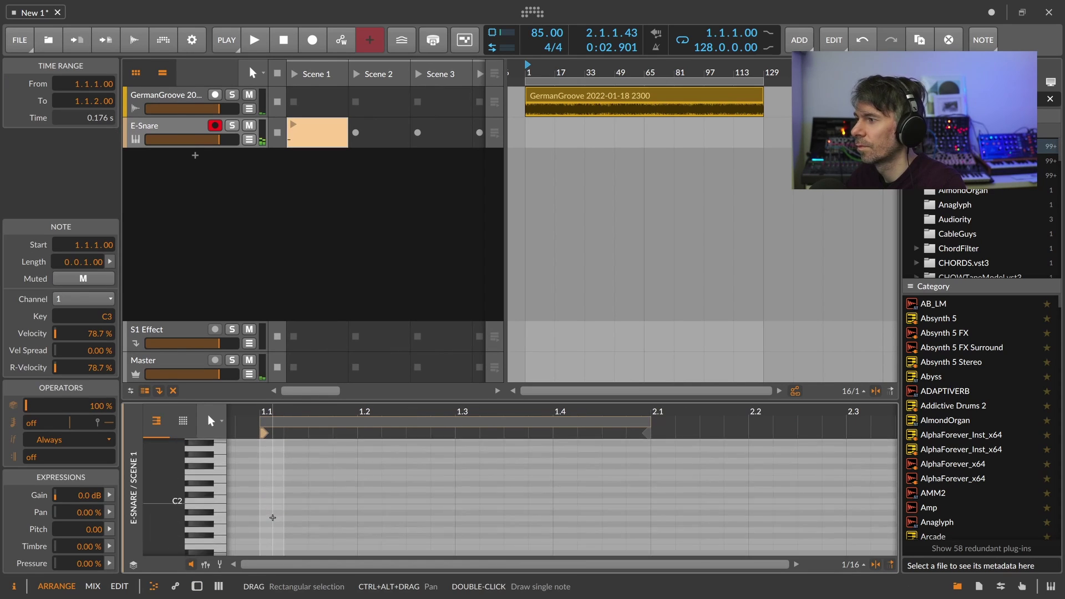
Start playback and insert a Peak Limiter after the FX Grid on the E-Snare track
key("space")
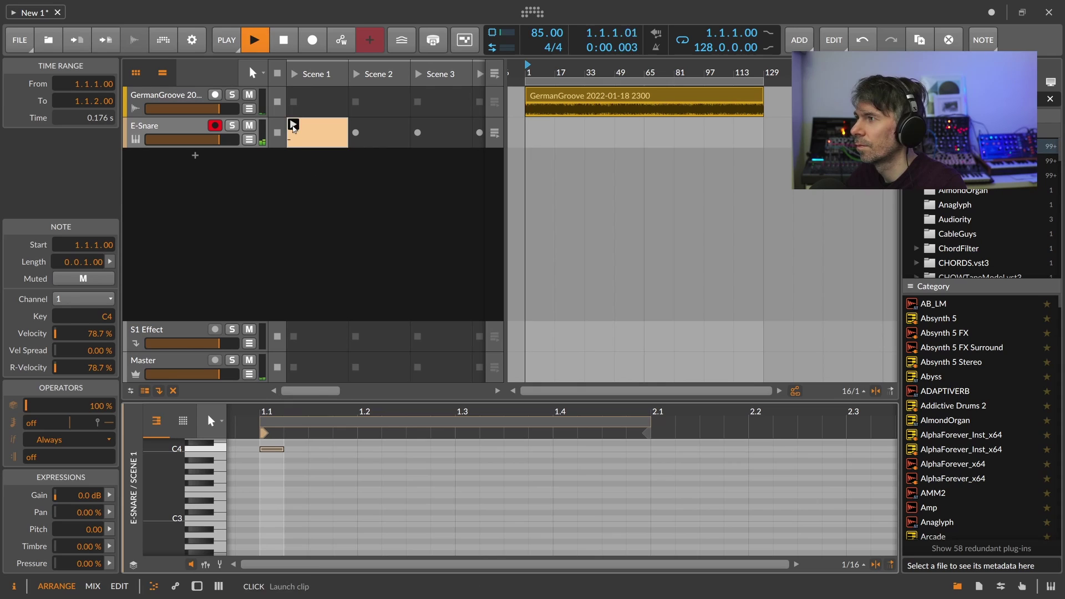
key("d")
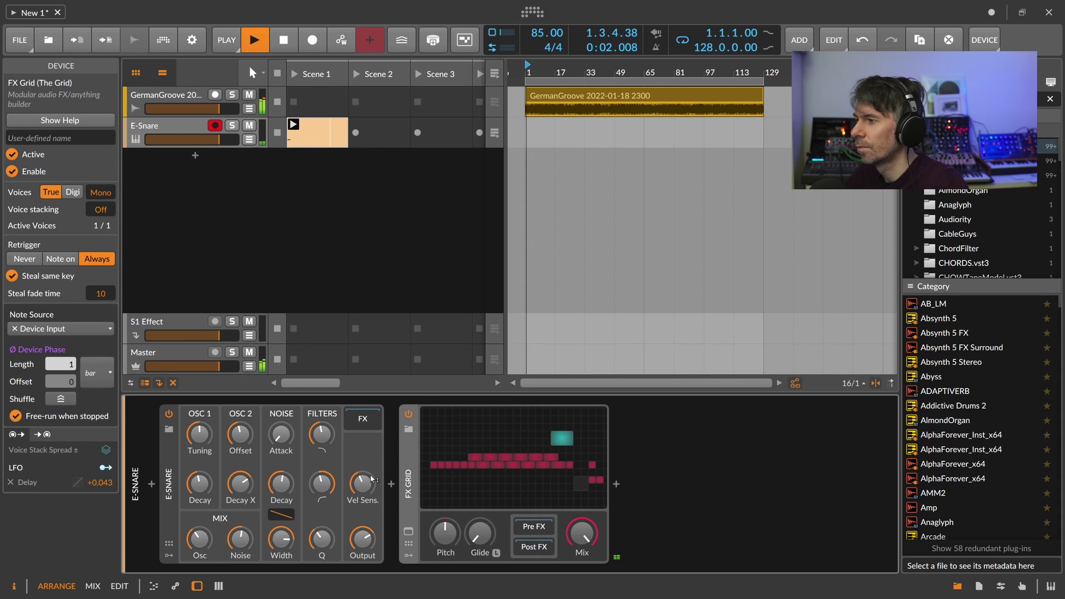
left_click(616, 484)
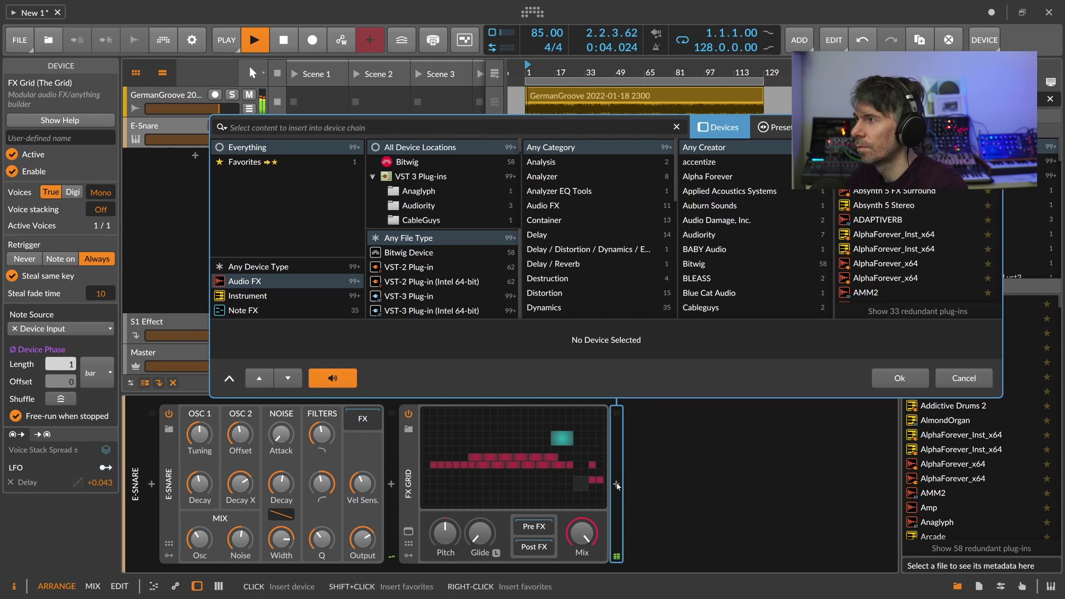
type("peak")
key("Return")
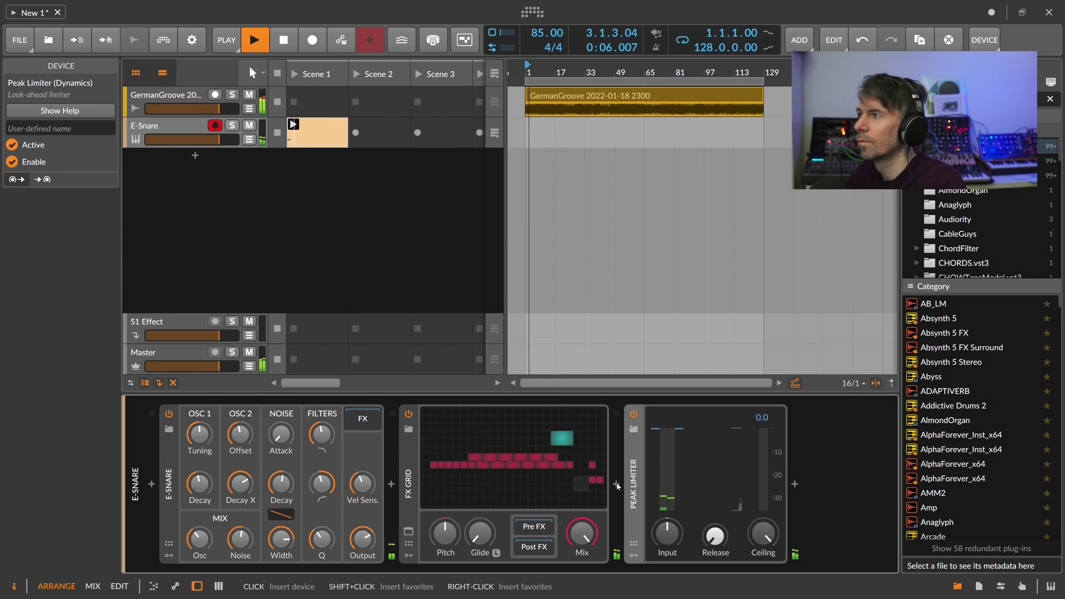
Raise the Peak Limiter's input gain to about +21.8 dB and set the E-Snare's oscillator 1 tuning to about 313 Hz
left_click_drag(667, 534, 667, 496)
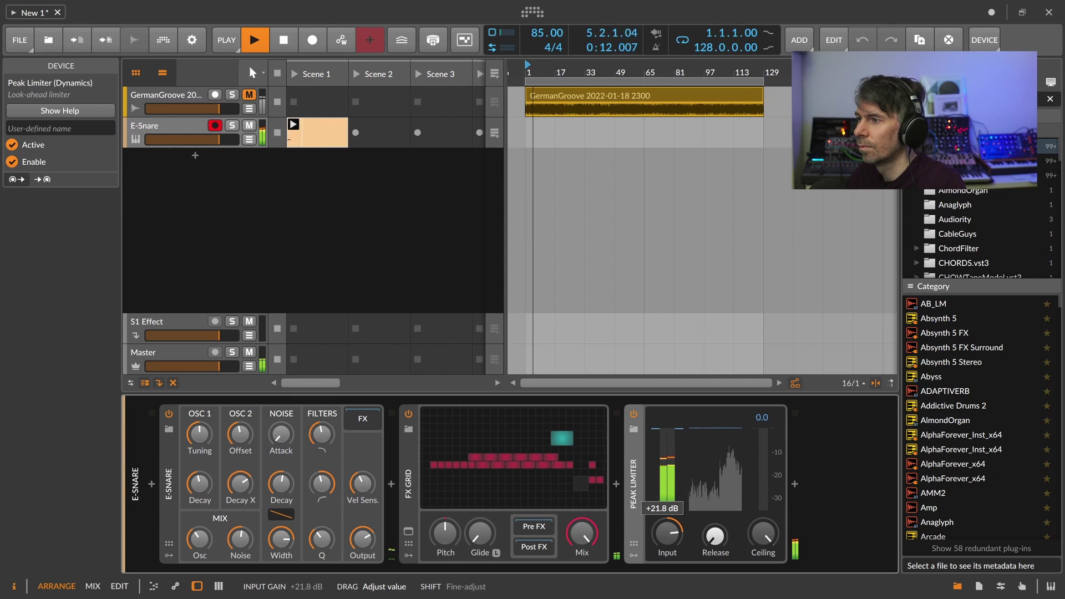
left_click_drag(199, 433, 199, 428)
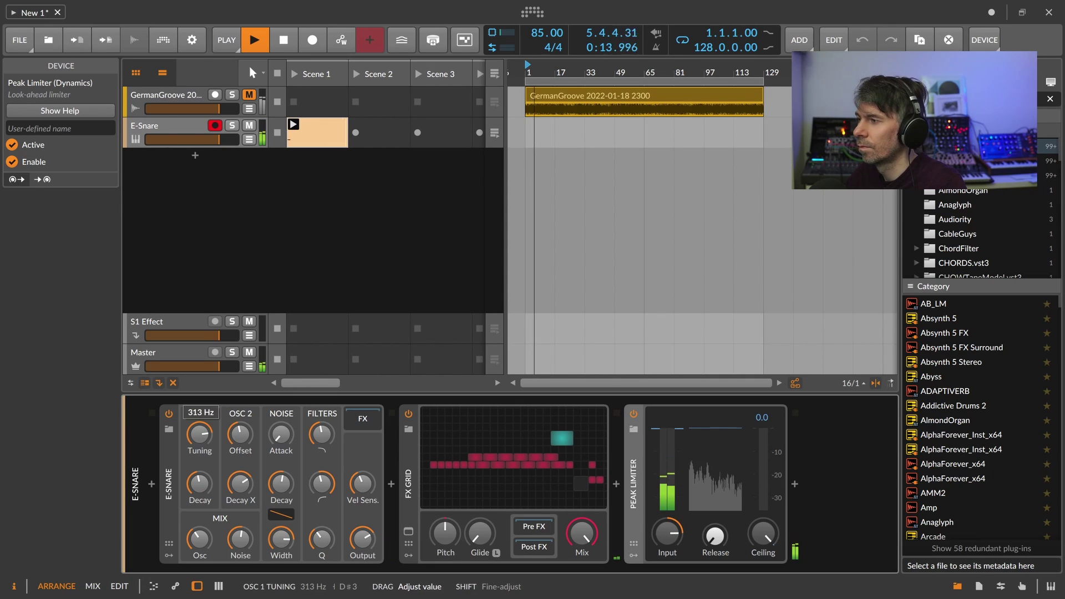
In the E-Snare track's FX Grid, set the high-pass to 222 Hz, the low-pass to 1.89 kHz and the input delay to 51.0 ms
left_click(504, 499)
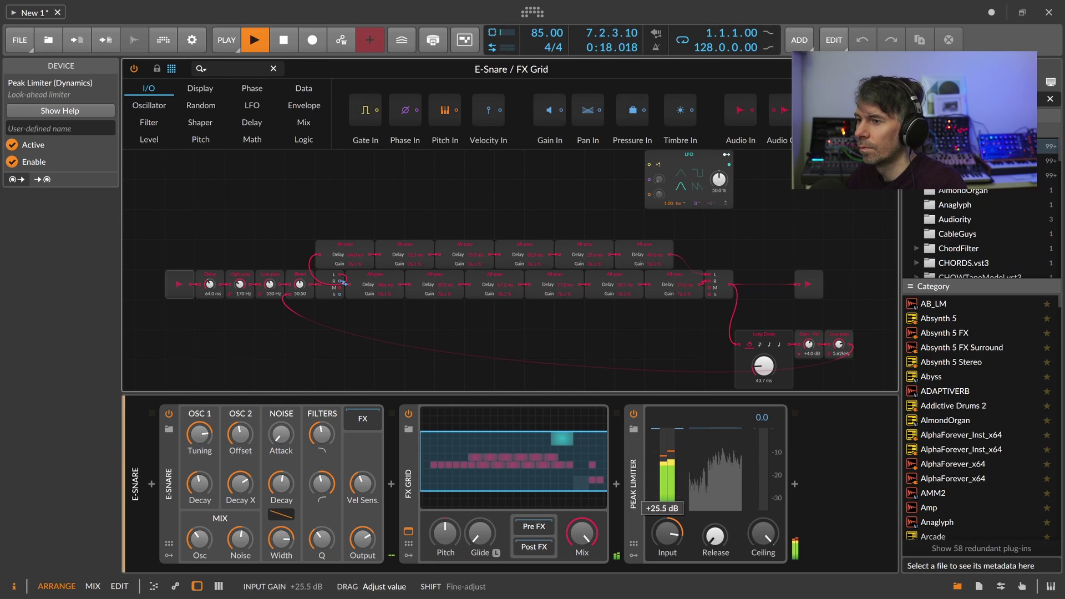
left_click_drag(269, 284, 240, 278)
left_click_drag(210, 284, 209, 292)
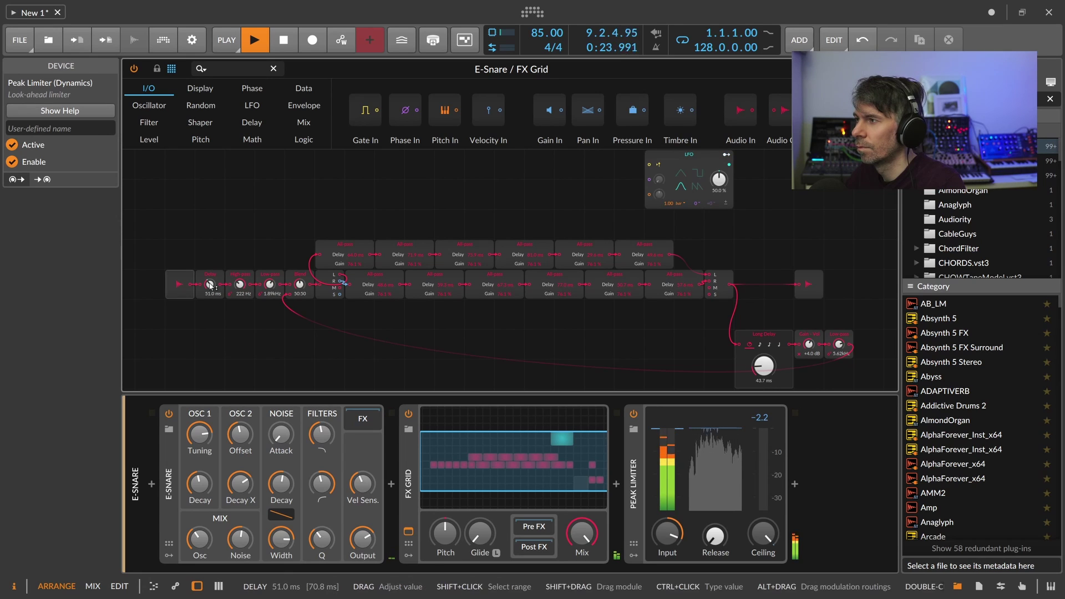
Switch the LFO rate to a note-based unit and set its modulation of the input delay to +0.006
left_click(678, 203)
left_click(703, 292)
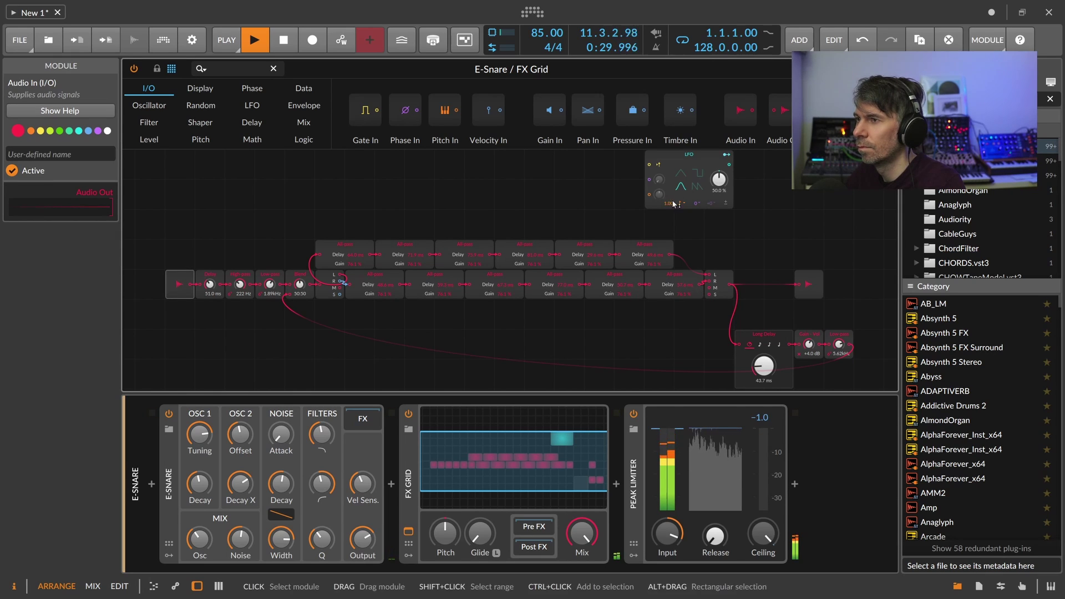
left_click(726, 154)
left_click_drag(221, 286, 222, 283)
left_click(726, 155)
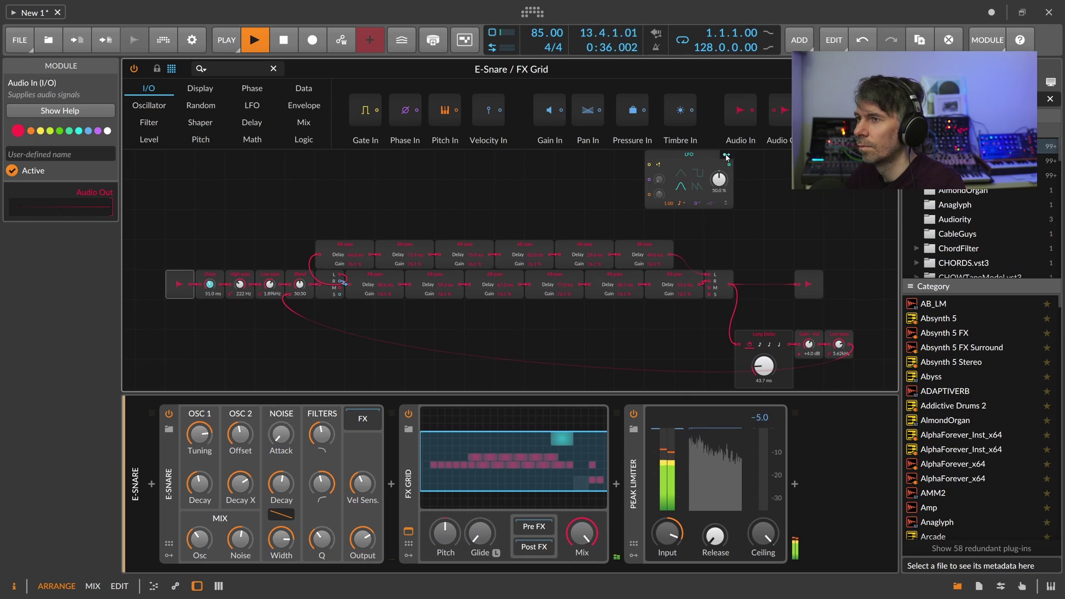
left_click(726, 156)
left_click_drag(210, 284, 210, 283)
left_click(726, 155)
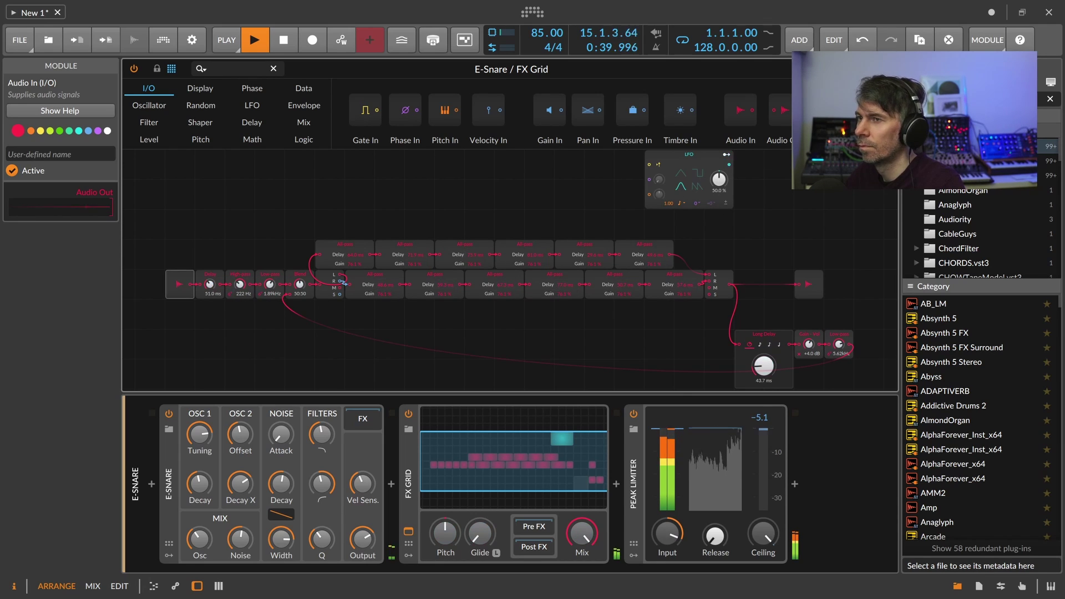
Close the grid editor, select the E-Snare track and stop playback
left_click(888, 68)
left_click(192, 127)
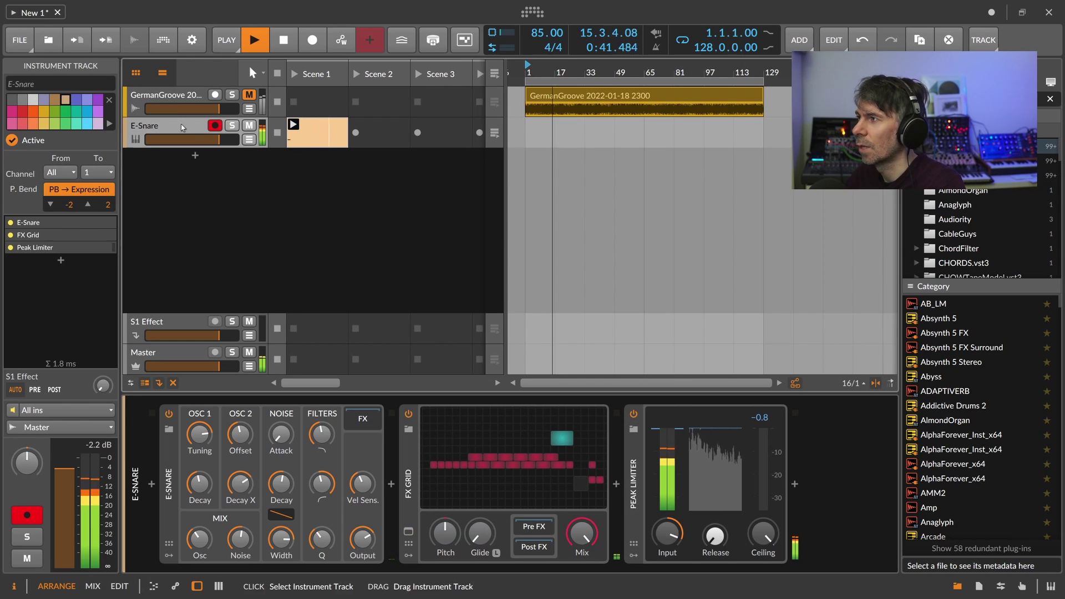
key("space")
Delete the E-Snare, FX Grid and Peak Limiter devices and remove the emptied instrument track
left_click(404, 465)
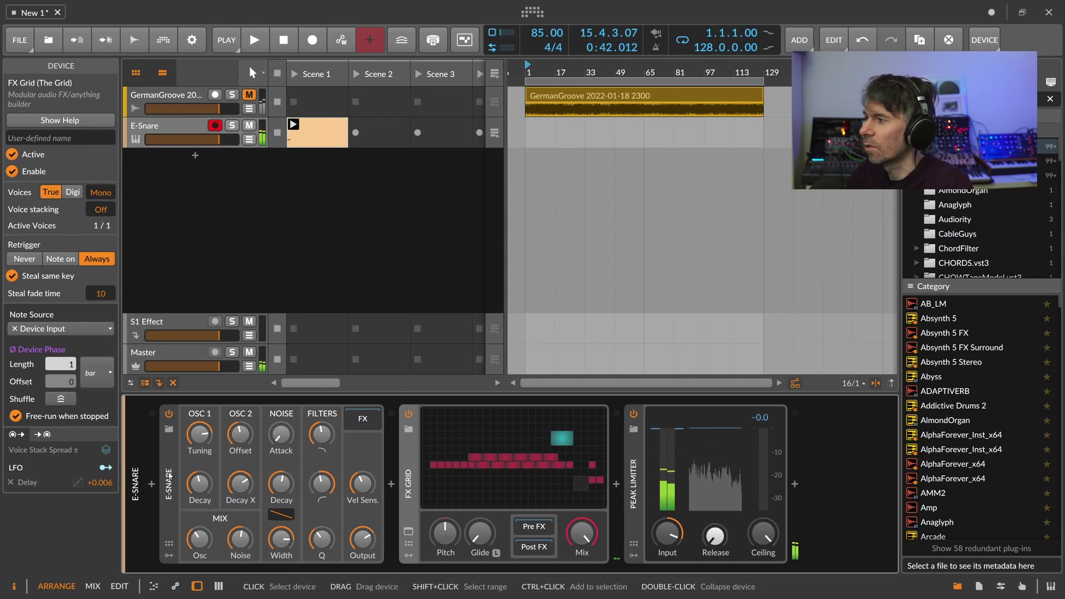
left_click(168, 477)
key("Delete")
key("Delete")
key("Delete")
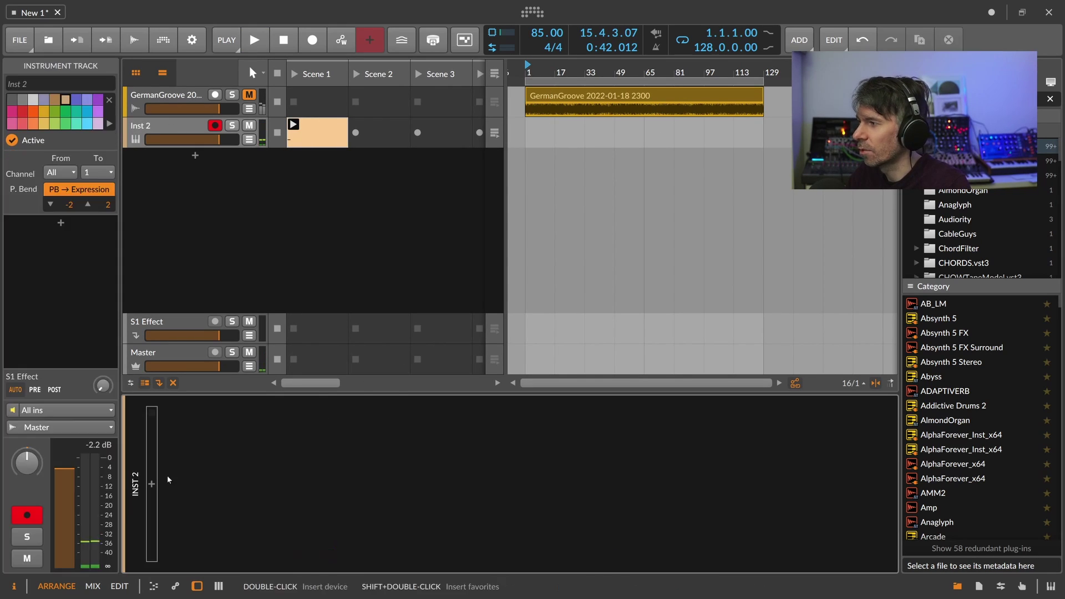
left_click(182, 125)
Delete the FX Grid and Spectrum devices from the GermanGroove track
left_click(176, 95)
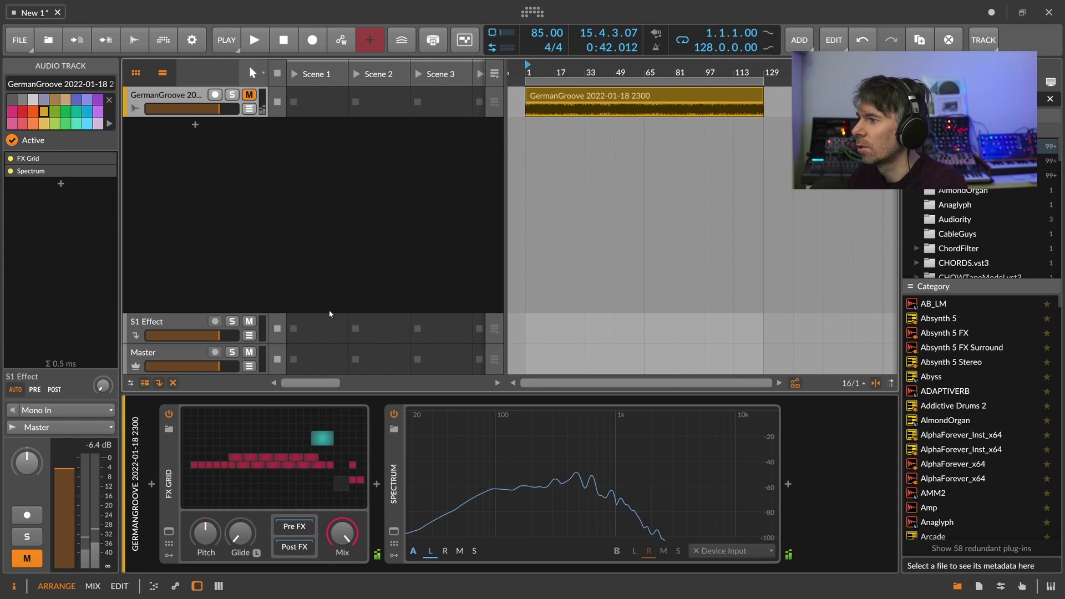
left_click(278, 463)
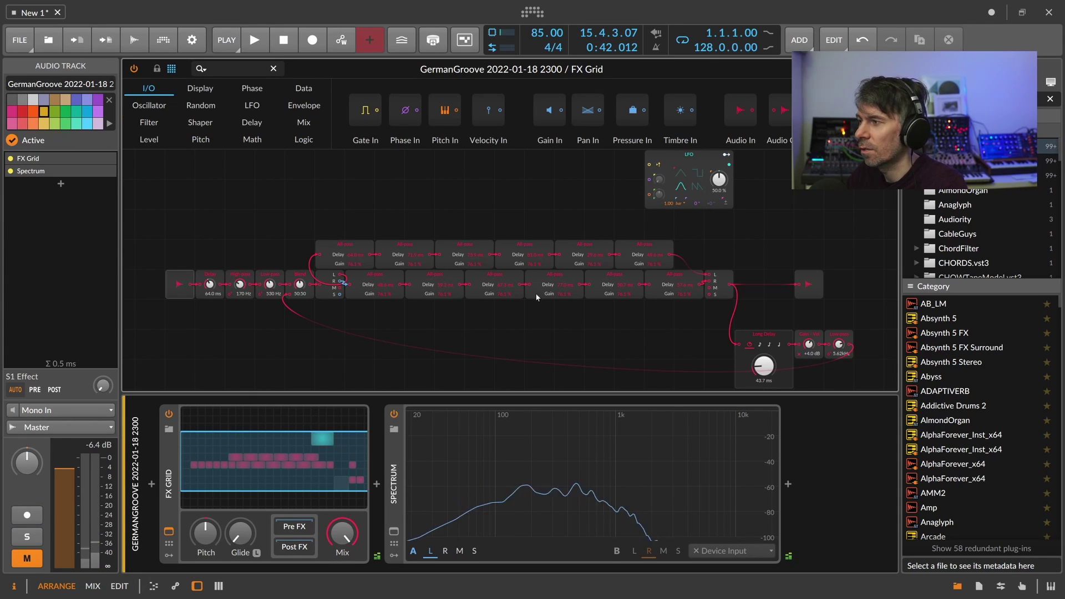
left_click(163, 460)
key("Delete")
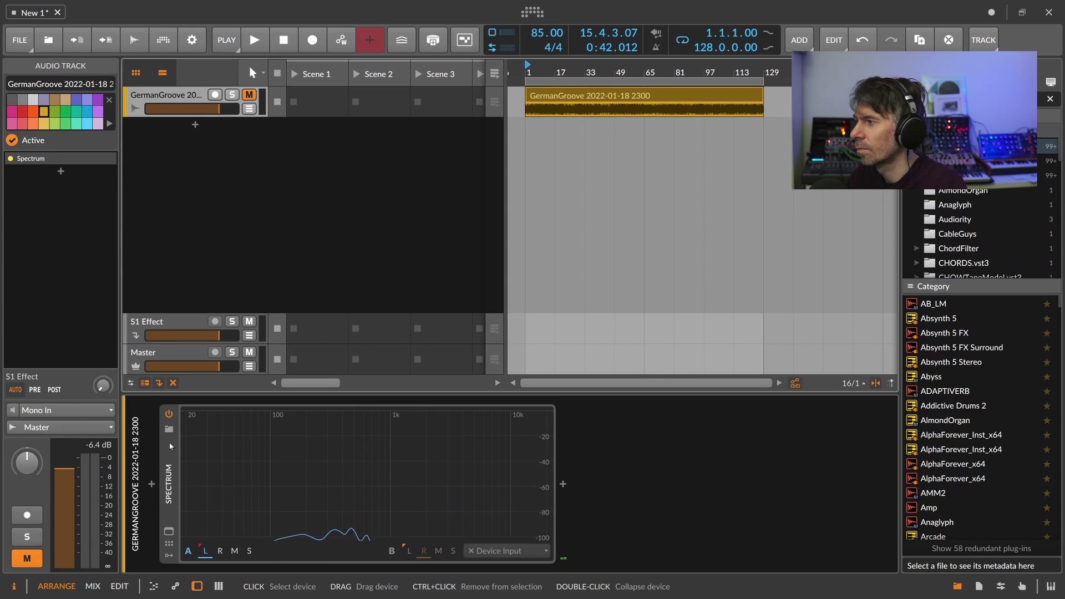
key("Delete")
Insert a new, empty FX Grid into the GermanGroove track's device chain
left_click(151, 484)
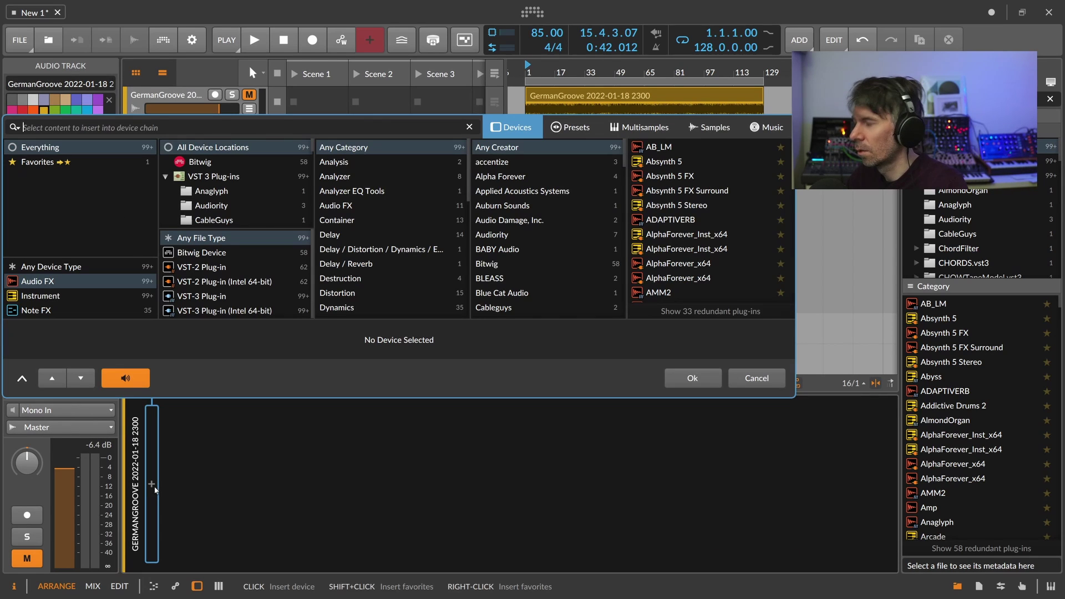
type("fx")
key("Down")
key("Return")
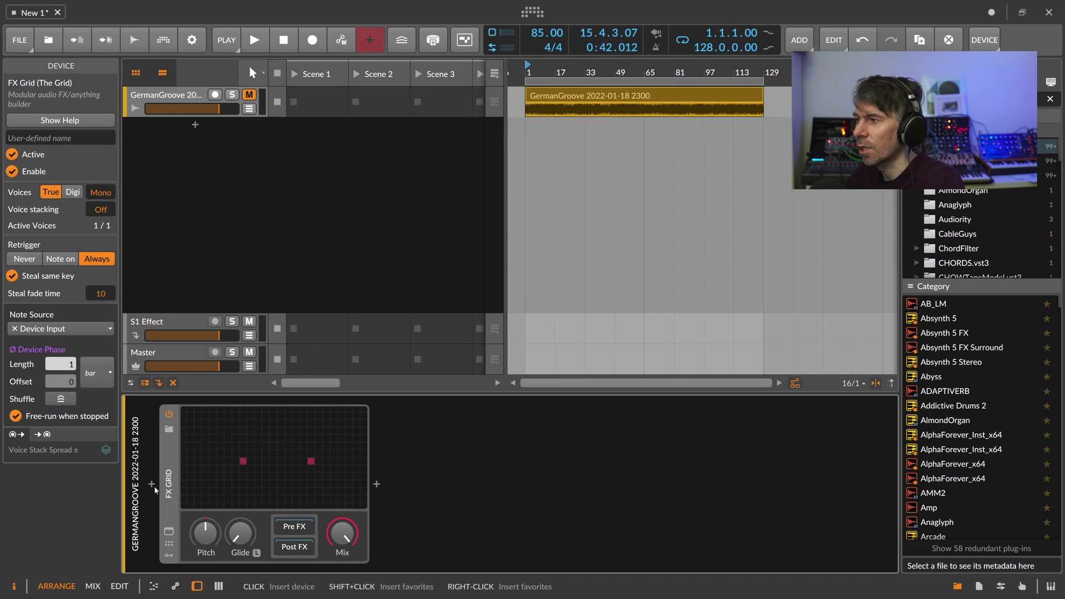
Unmute the GermanGroove track, start playback and open its FX Grid editor at full height
left_click(249, 94)
left_click(296, 78)
left_click(168, 531)
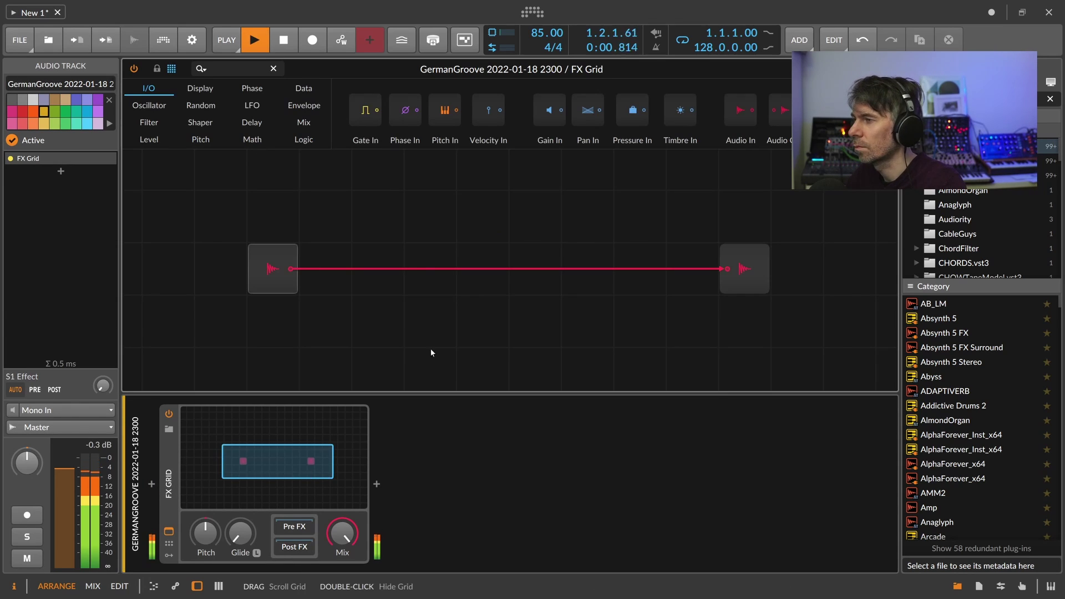
left_click(197, 586)
left_click_drag(329, 440, 335, 411)
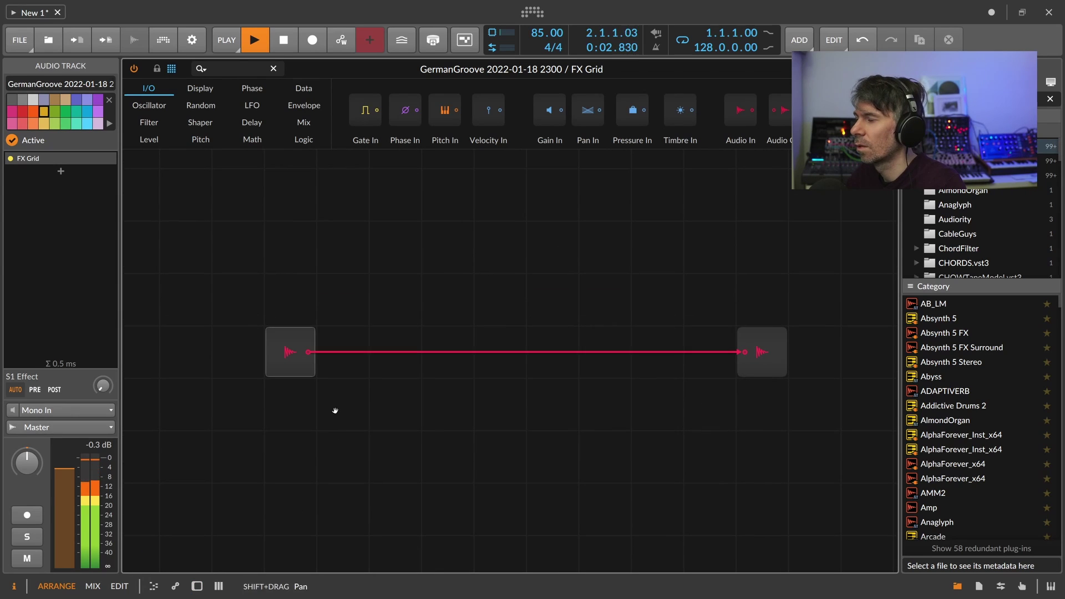
Find the Long Delay module and insert it between the audio input and audio output
left_click(404, 295)
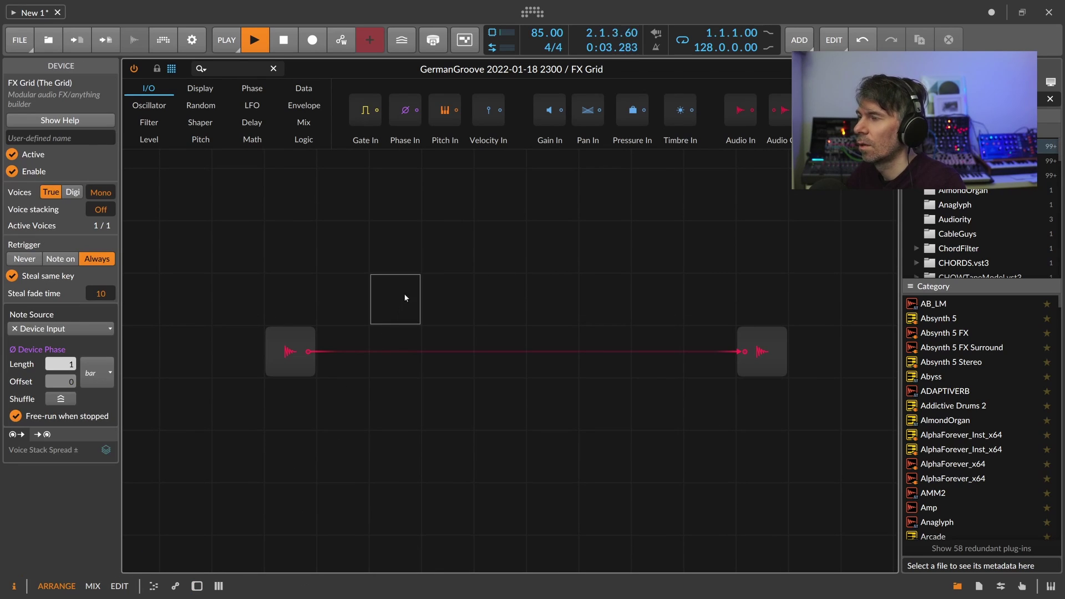
left_click(351, 165)
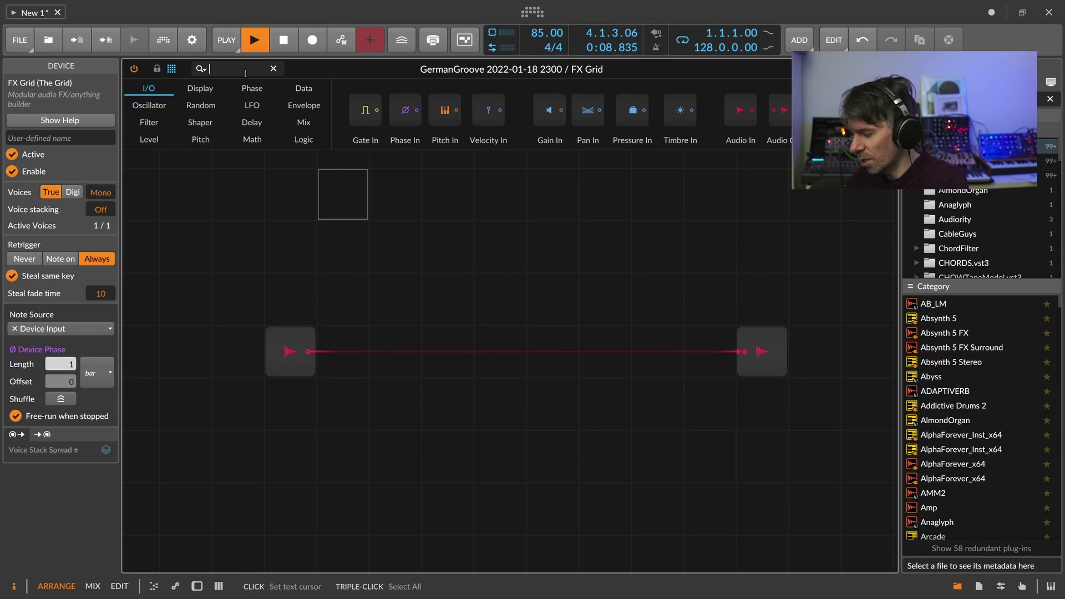
type("long")
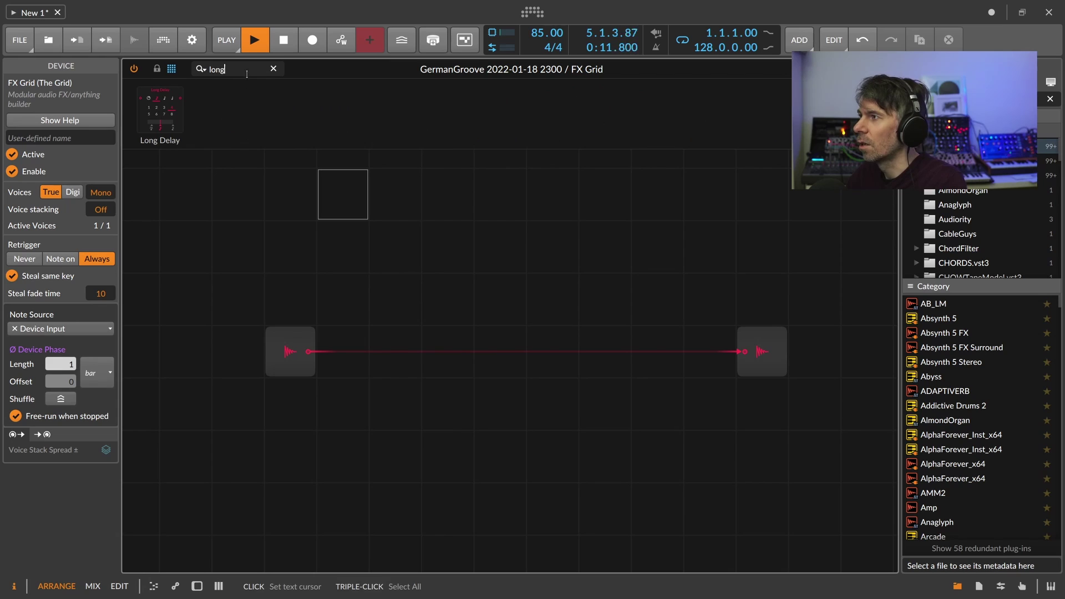
left_click_drag(160, 114, 538, 335)
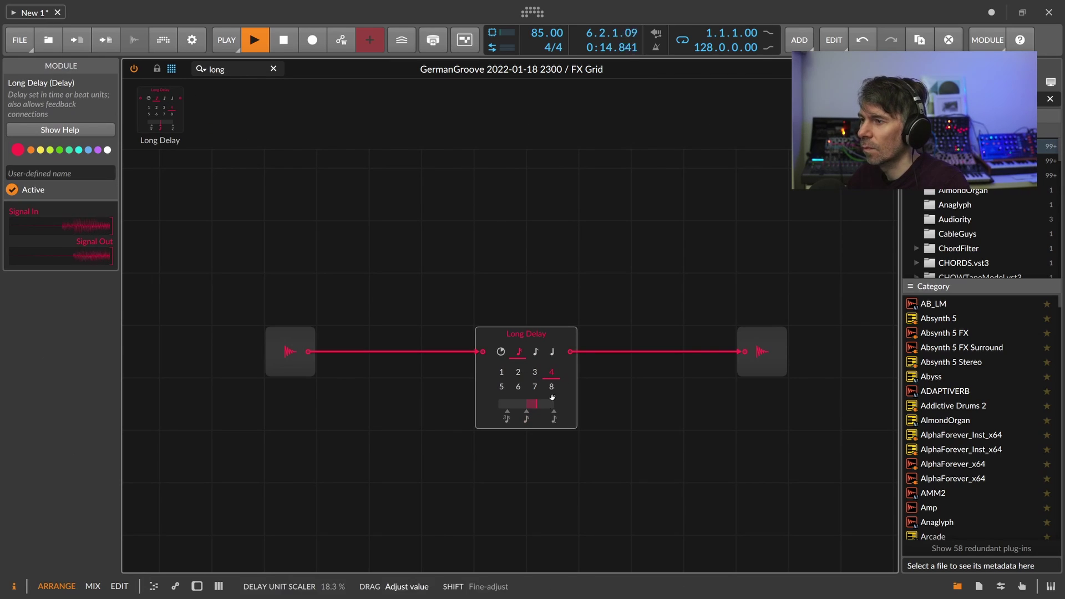
Reset the Long Delay's unit scaler to its default centre position
double_click(536, 406)
left_click(500, 299)
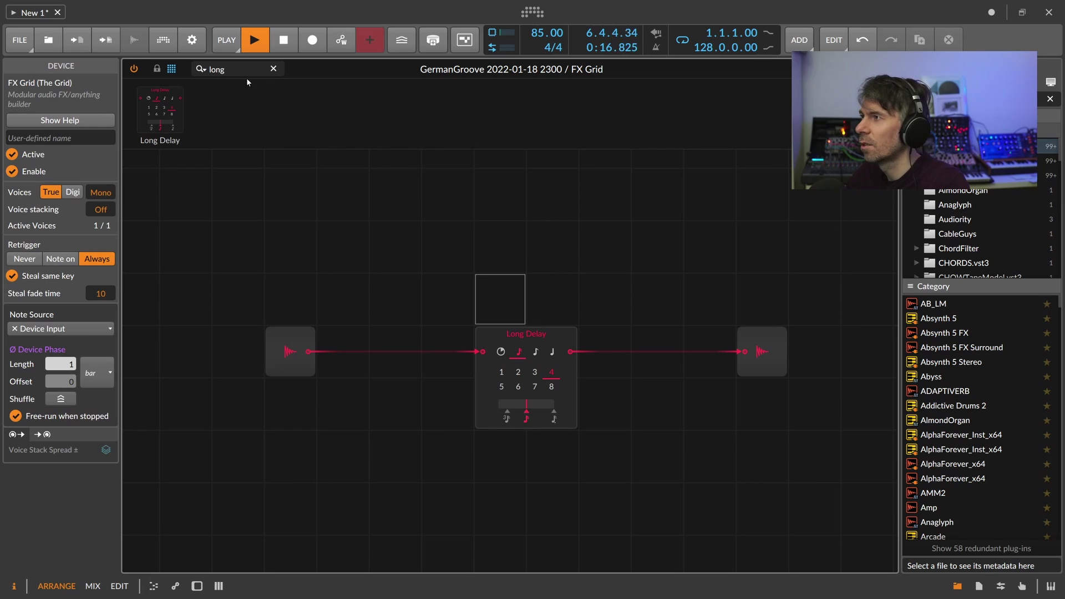
left_click_drag(526, 404, 525, 408)
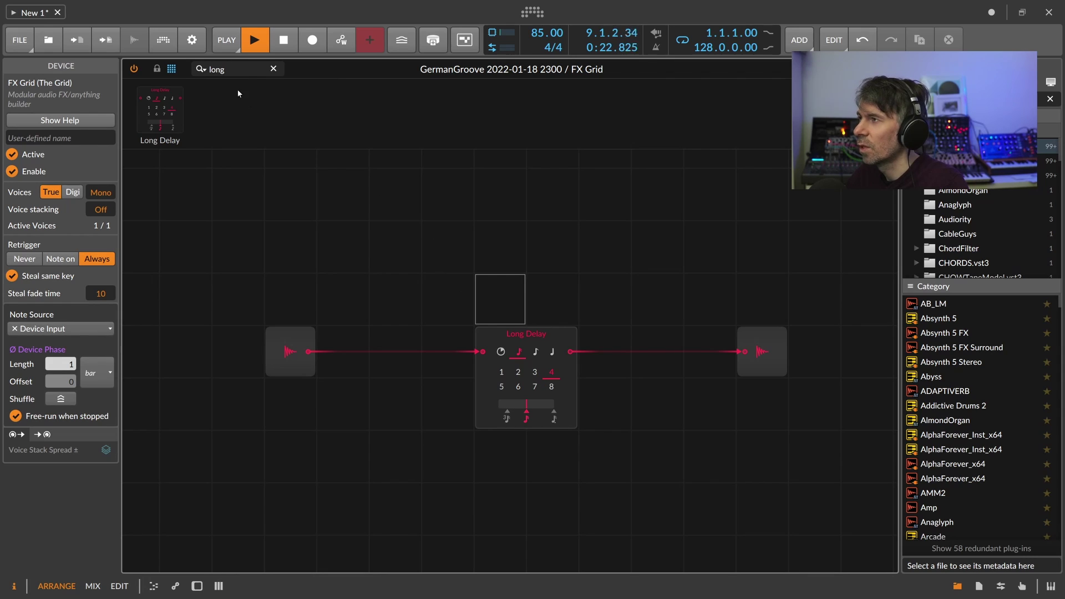
Find the LFO module, place it above the Long Delay and set its waveform skew to 100 %
double_click(211, 70)
key("BackSpace")
type("lof")
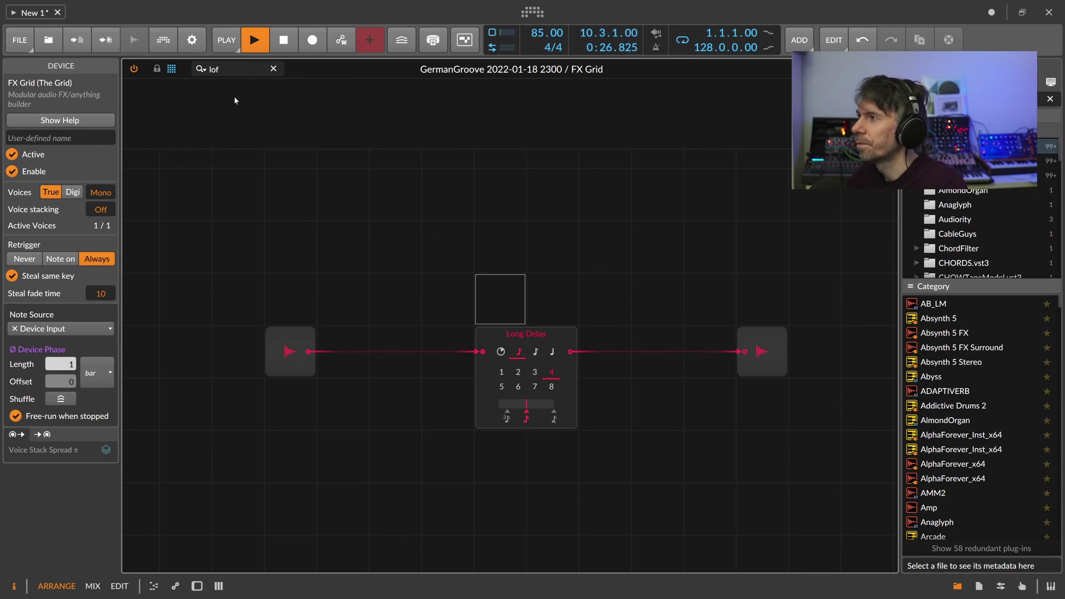
type("lfo")
left_click_drag(172, 109, 447, 220)
left_click_drag(476, 256, 475, 222)
Modulate the Long Delay's unit scaler with the LFO by about +0.496
left_click(488, 213)
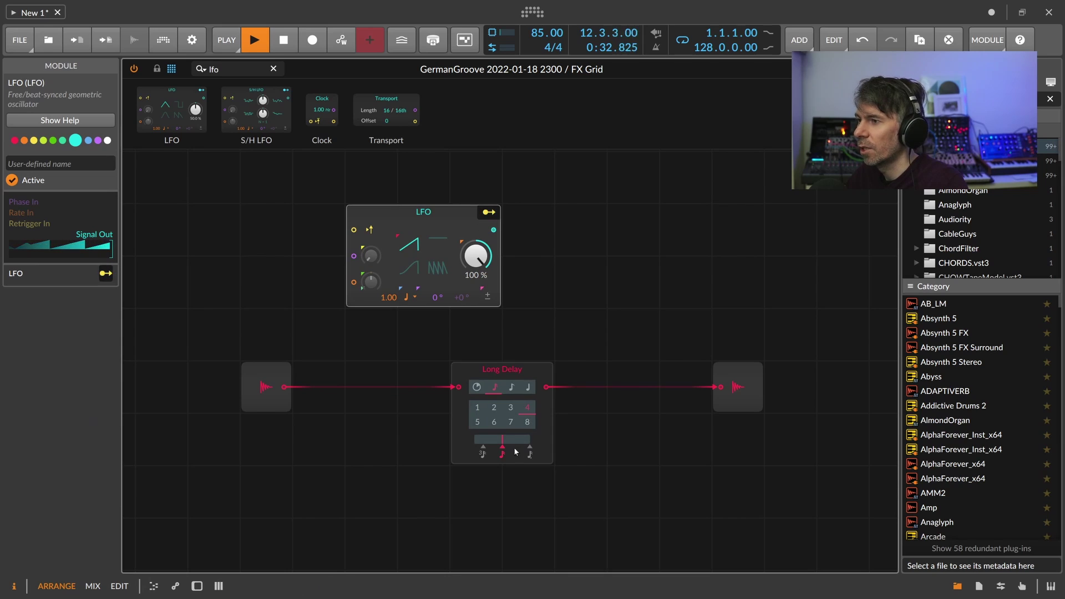
left_click_drag(501, 439, 506, 439)
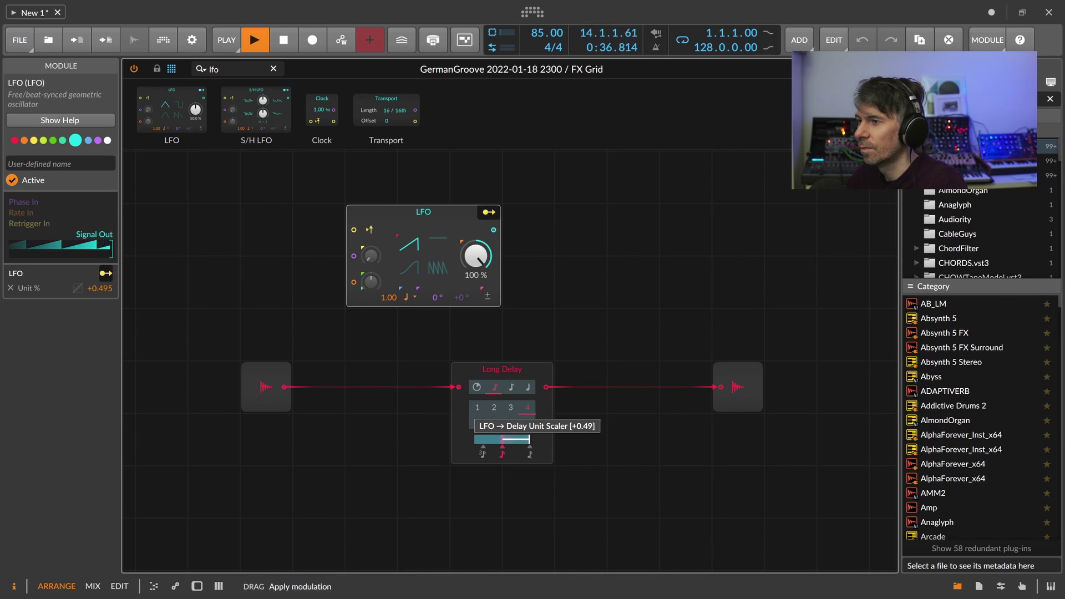
left_click_drag(529, 439, 529, 439)
left_click(489, 212)
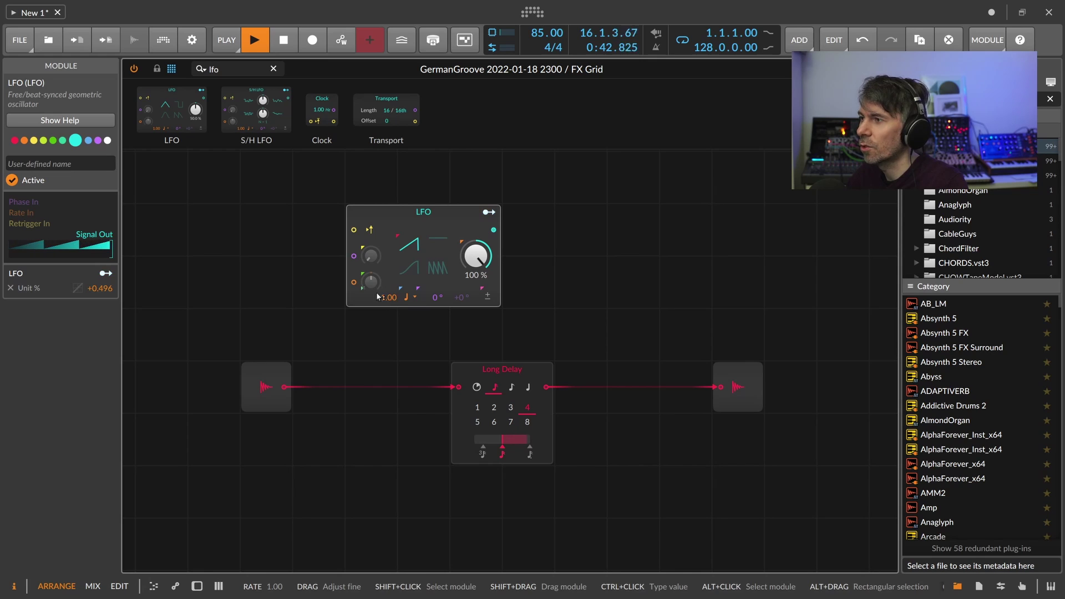
Set the LFO's rate to about 0.23 and switch its timebase to Kilohertz
left_click_drag(388, 303, 389, 299)
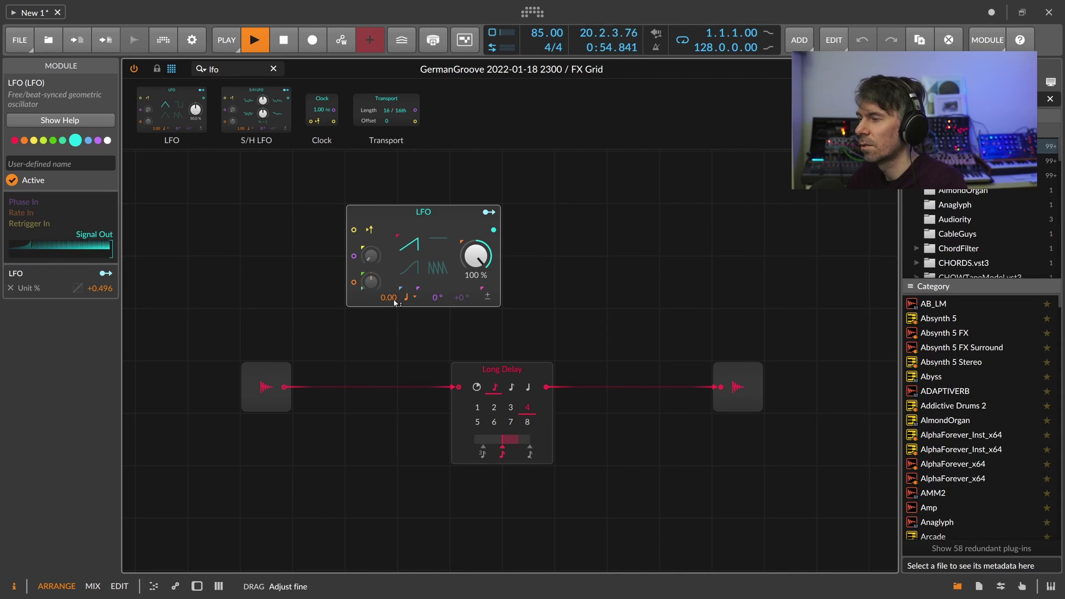
left_click_drag(393, 299, 393, 284)
left_click(410, 299)
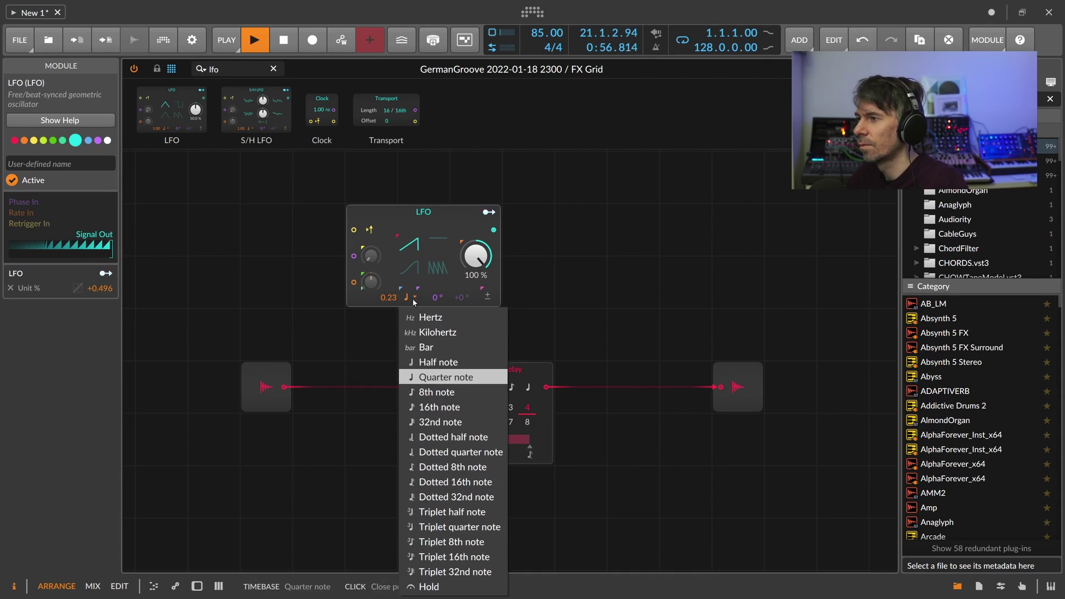
left_click(433, 332)
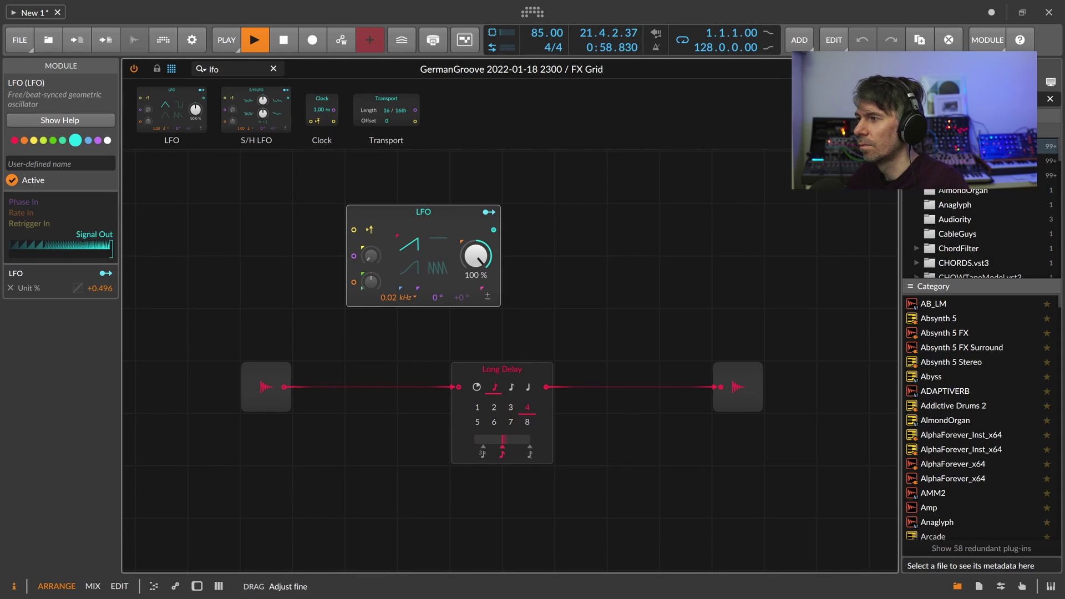
Switch the LFO's timebase to Hertz, set its waveform skew to 0 % and vary its rate around 4 Hz
left_click(413, 297)
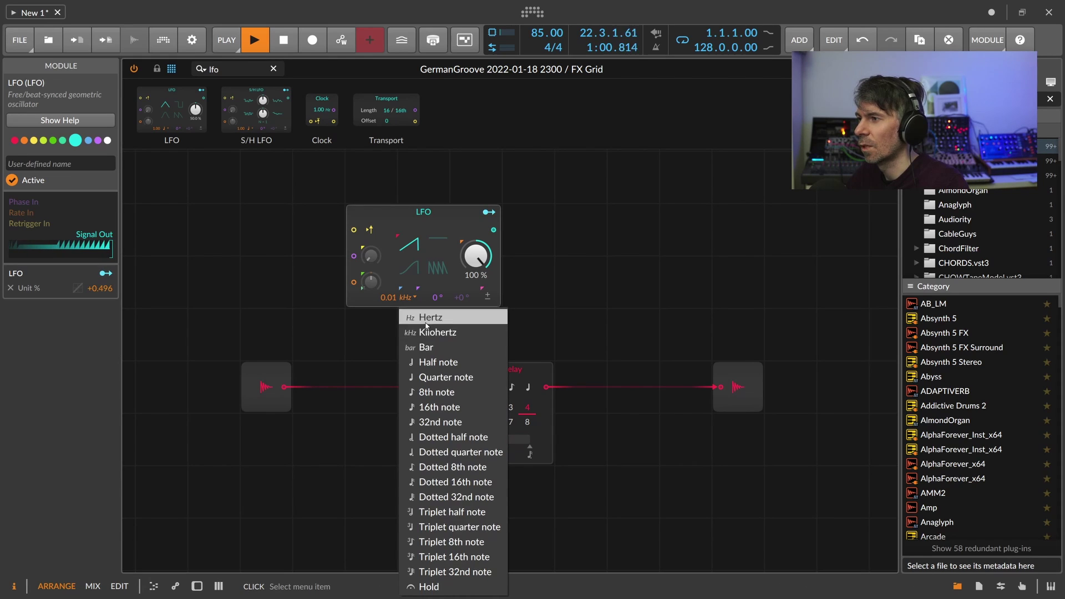
left_click(430, 316)
left_click_drag(393, 298, 391, 291)
left_click_drag(476, 256, 475, 294)
left_click_drag(392, 297, 393, 295)
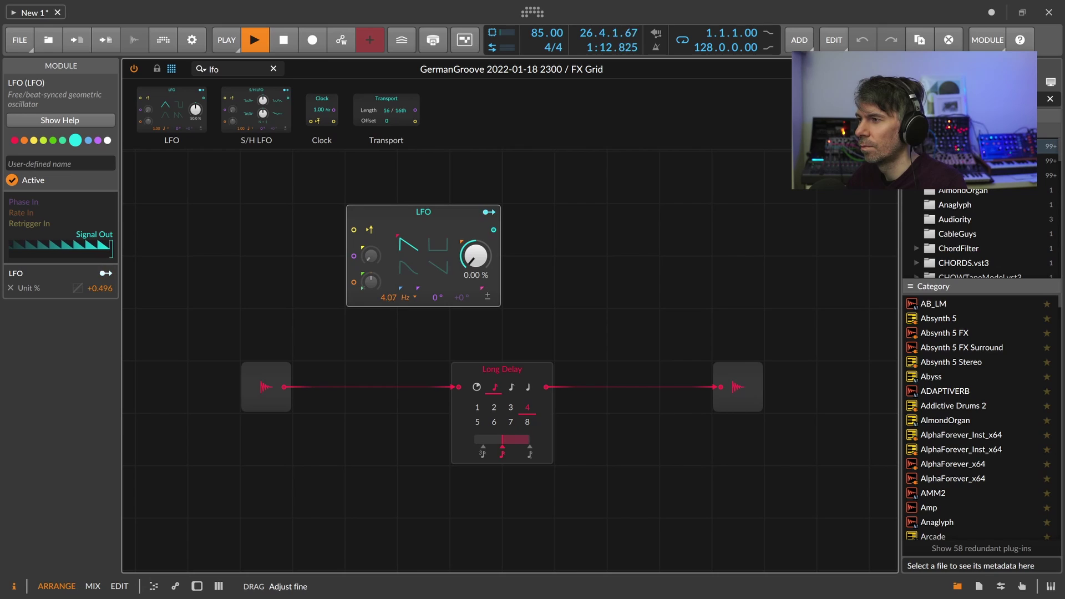
left_click_drag(395, 298, 395, 308)
Delete the LFO and Long Delay modules together from the Grid patch
left_click_drag(312, 240, 517, 410)
key("Delete")
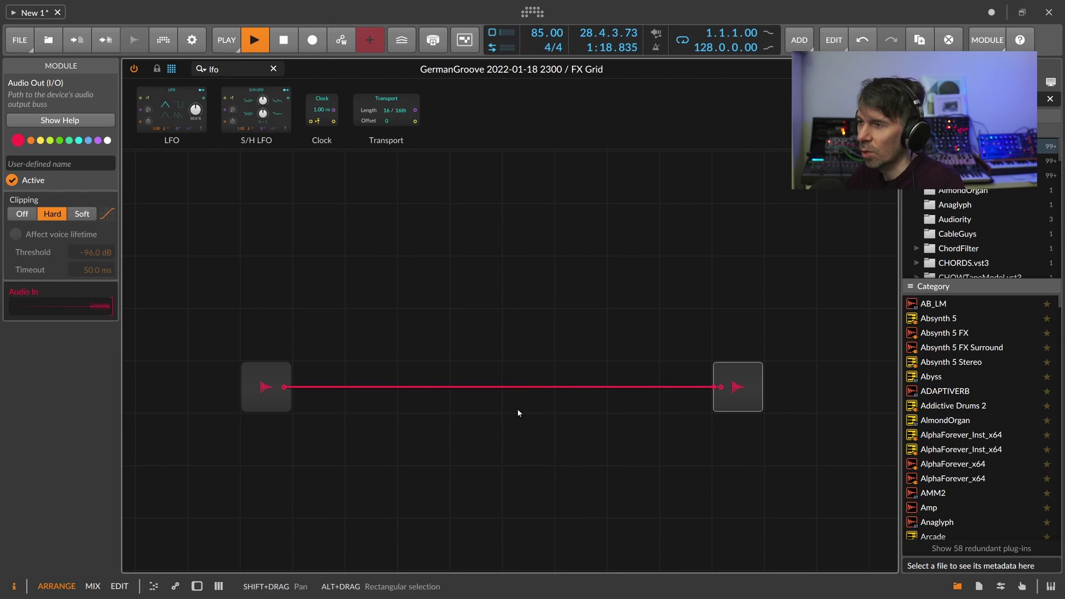
left_click(517, 408)
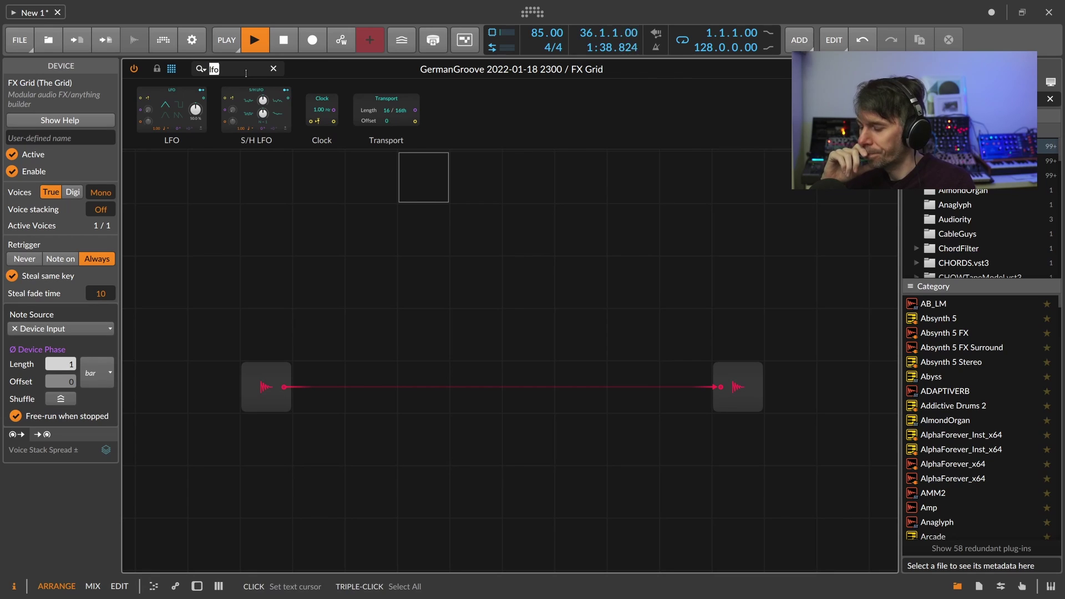
Insert a Curve module fed by the audio input and extend its high point to 100 % in and out
key("BackSpace")
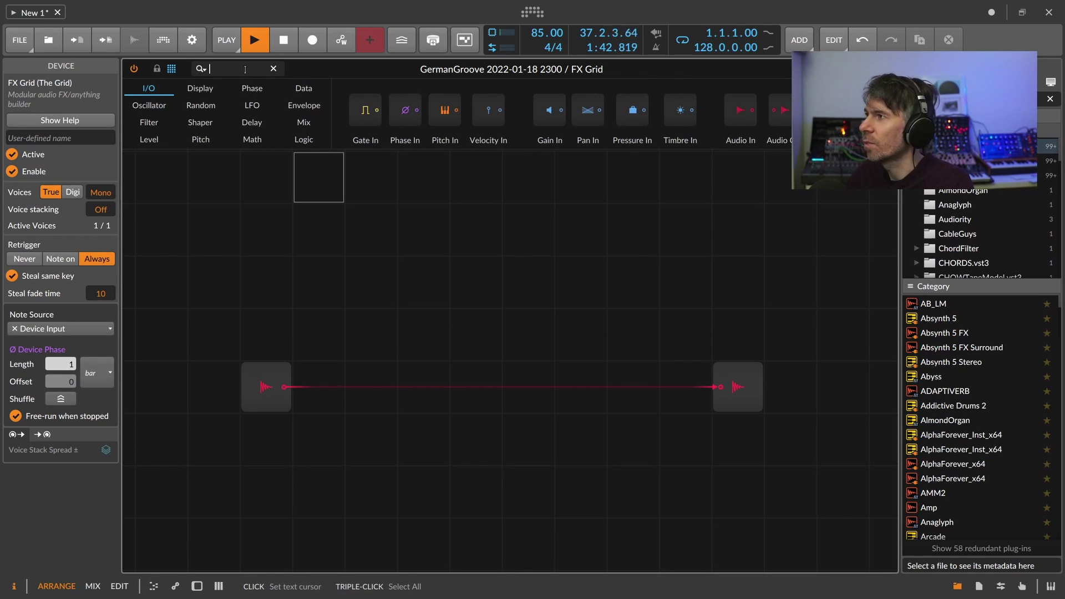
type("curve")
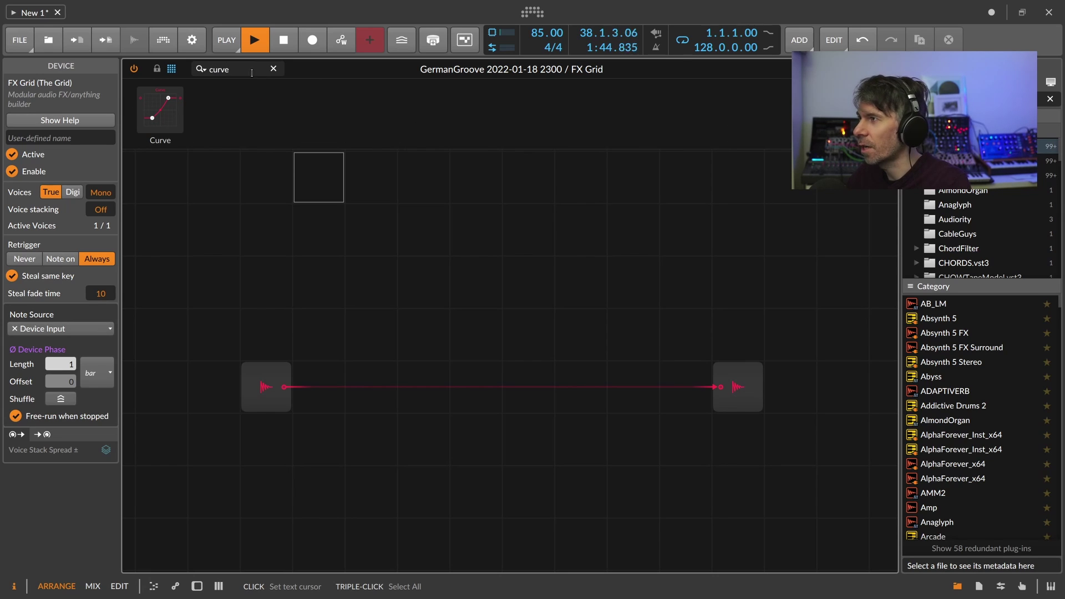
left_click_drag(266, 149, 447, 328)
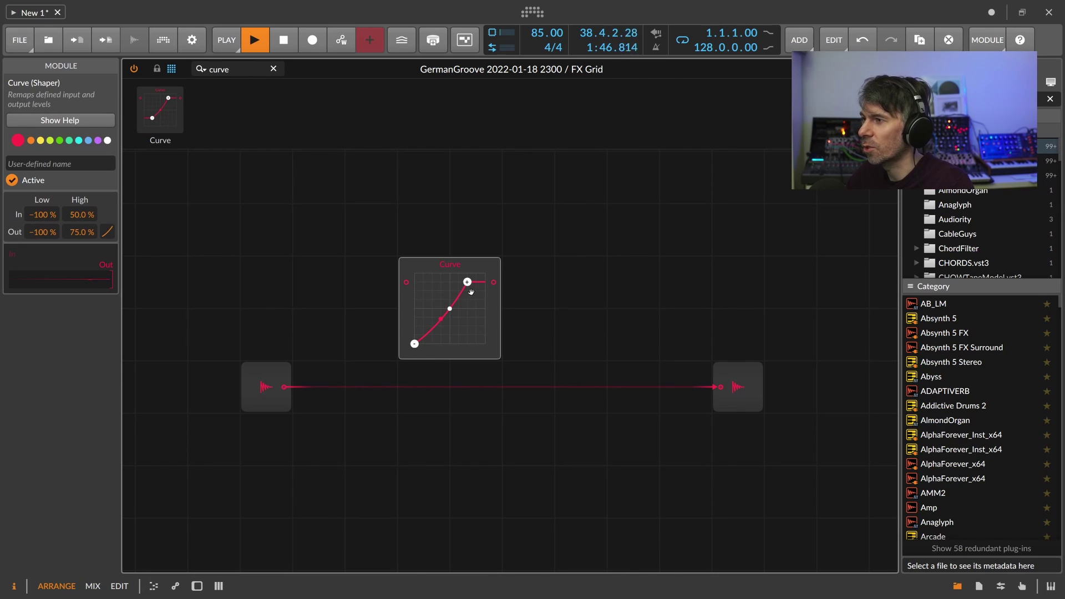
left_click_drag(404, 297, 406, 282)
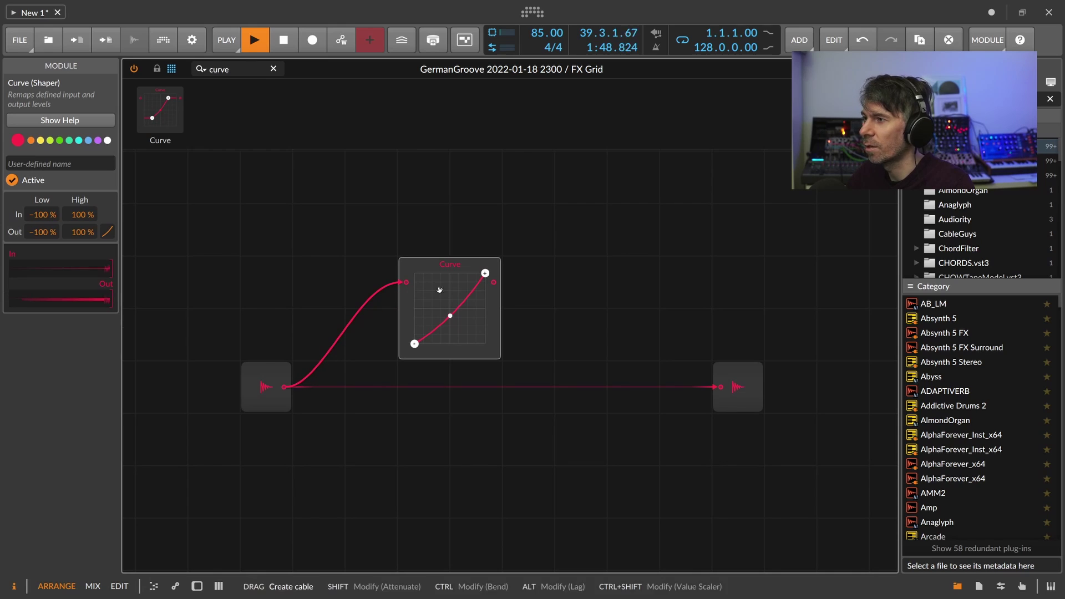
Add an Oscilloscope in Slow mode and connect the Curve's output to its first signal input
type("osc")
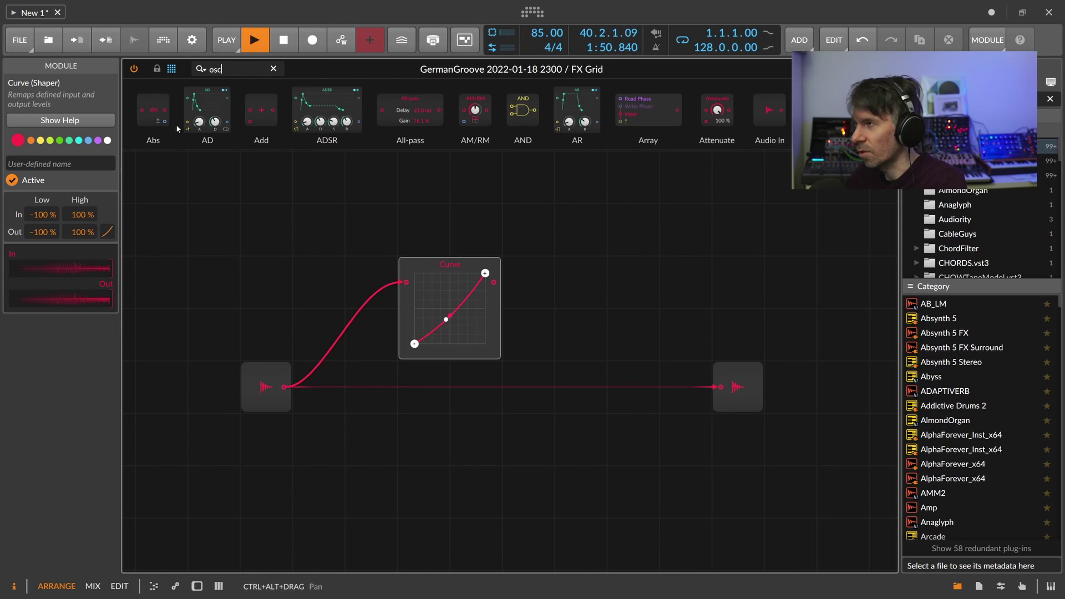
left_click_drag(183, 139, 606, 255)
left_click_drag(494, 281, 563, 229)
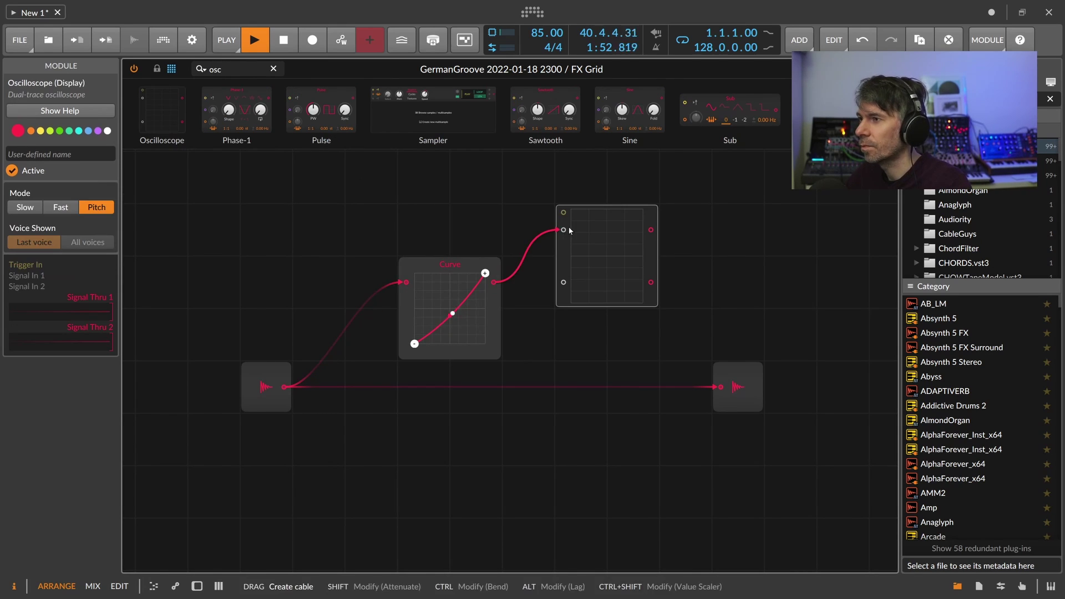
left_click(33, 208)
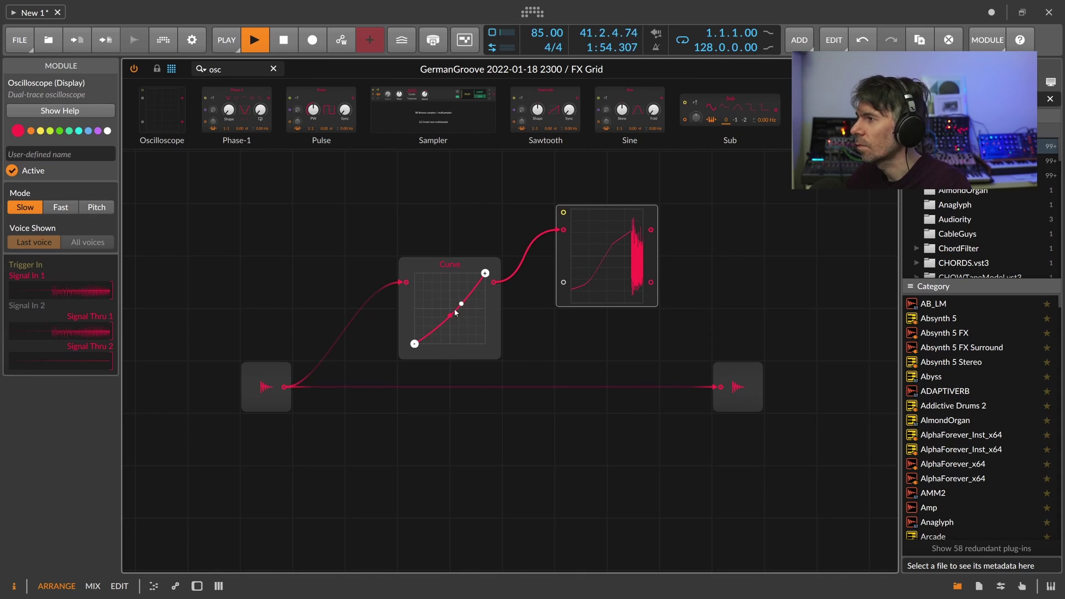
Route the Curve's output to the audio output and bend its shape into a falling step, input low 22.1 % and high −51.6 %
left_click(455, 263)
mouse_move(448, 316)
left_mouse_down()
mouse_move(446, 281)
mouse_move(454, 350)
mouse_move(452, 286)
mouse_move(608, 325)
mouse_move(720, 388)
left_mouse_up()
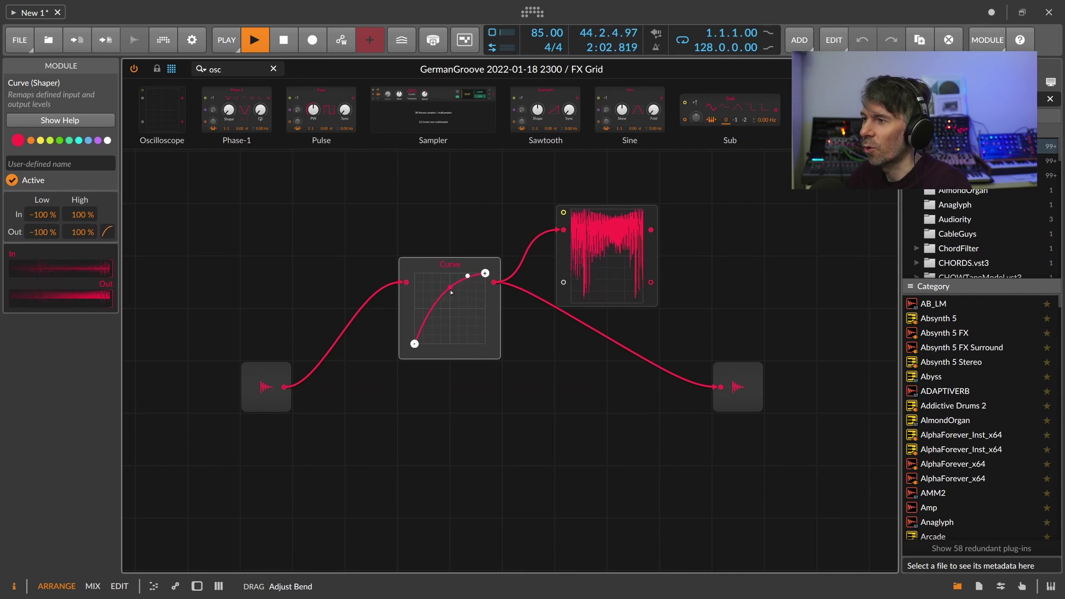
mouse_move(485, 274)
left_mouse_down()
mouse_move(476, 312)
mouse_move(447, 274)
left_mouse_up()
left_click_drag(415, 344, 469, 342)
left_click_drag(447, 274, 434, 285)
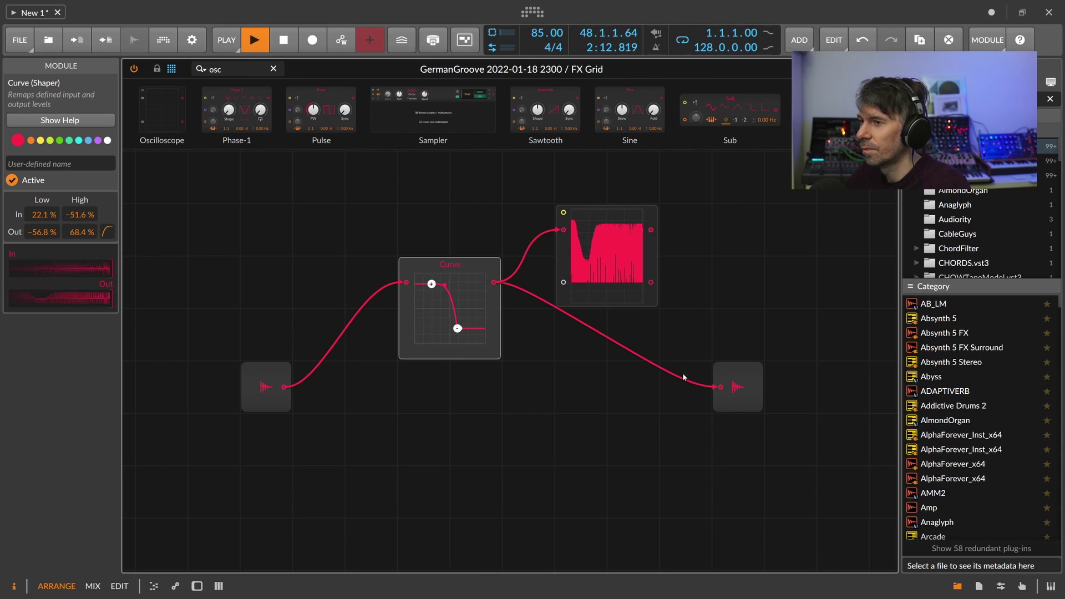
Disconnect the audio output and delete the Curve module
left_click_drag(721, 387, 614, 347)
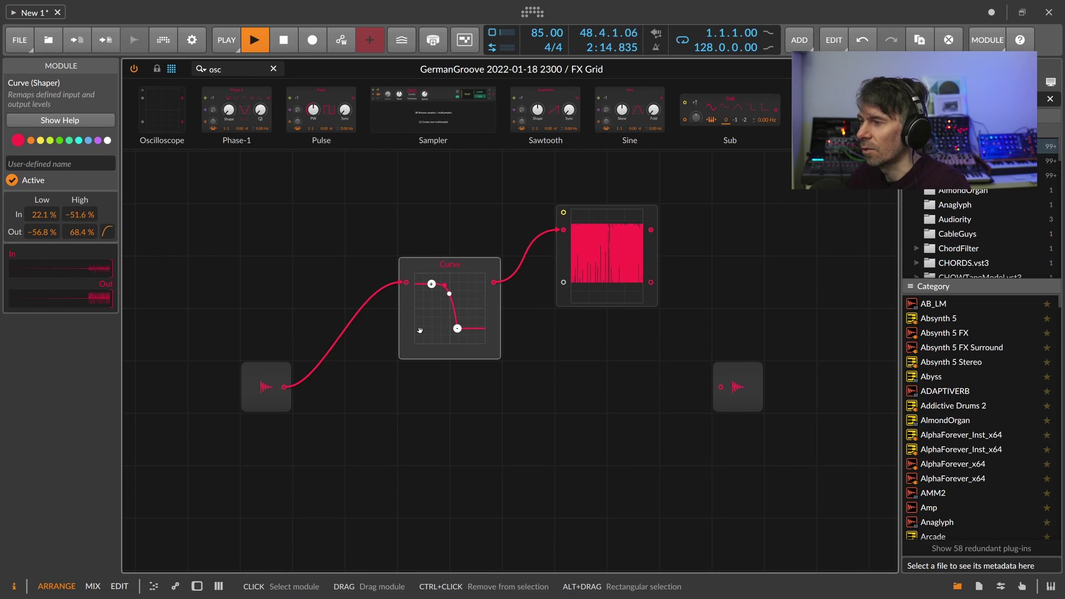
key("Delete")
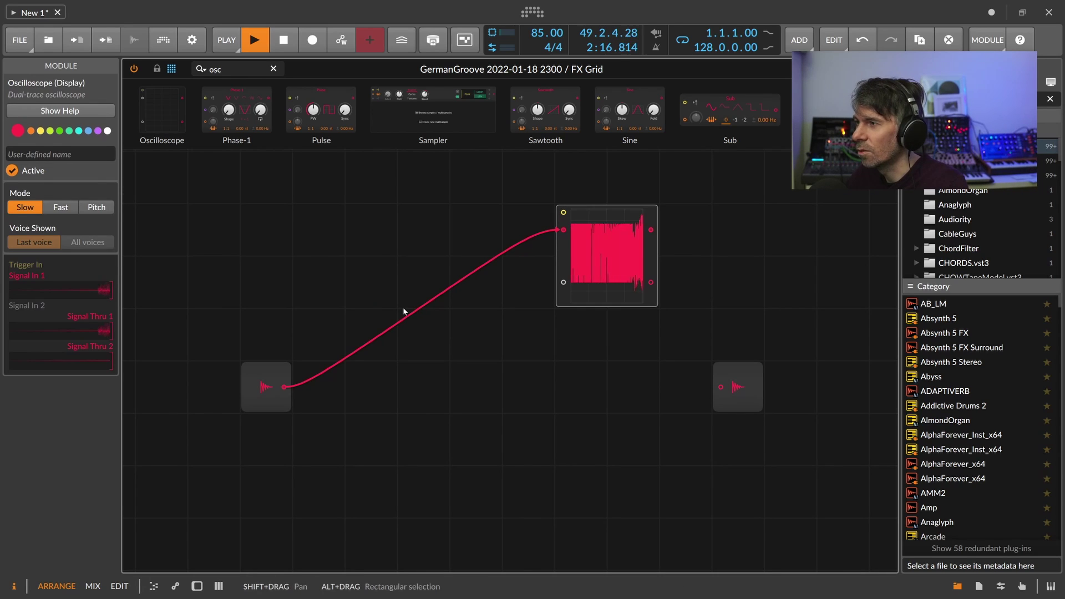
Insert a MinMax module after the audio input and connect its max and min outputs to the Oscilloscope's two signal inputs
left_click(234, 70)
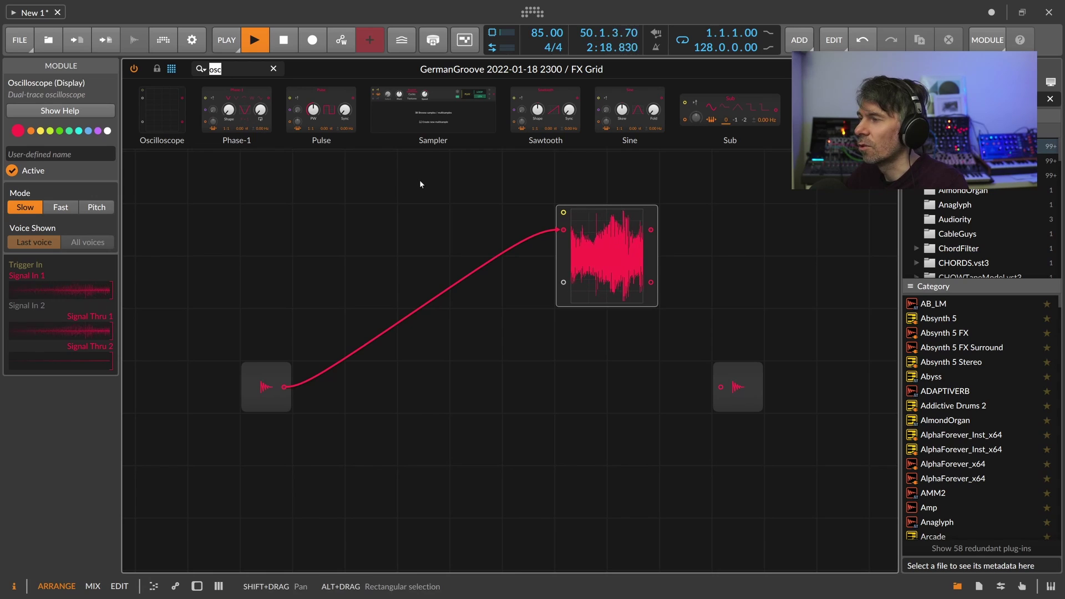
type("min")
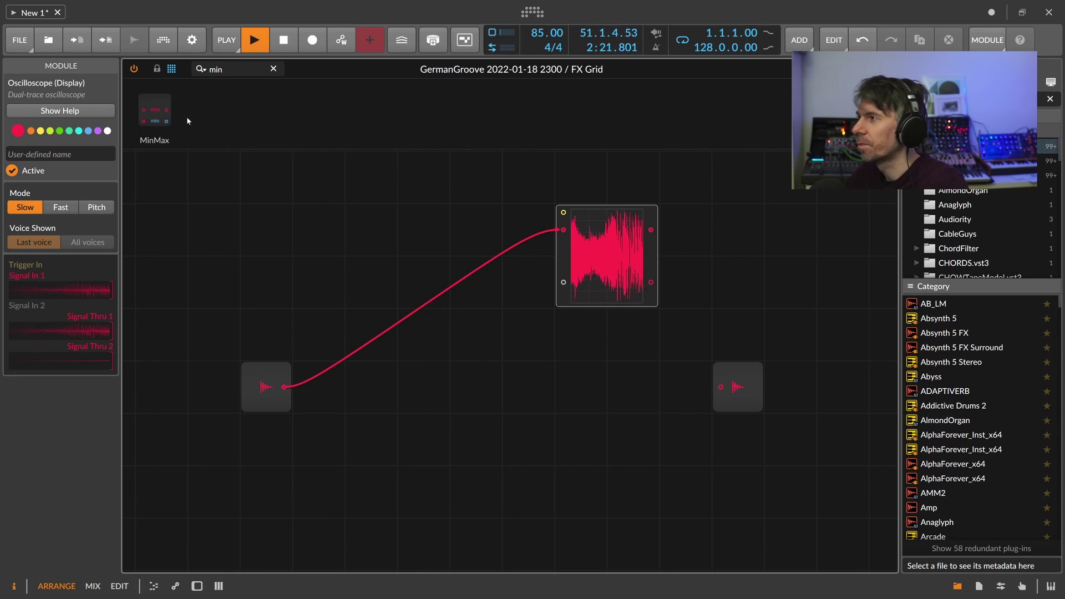
left_click_drag(155, 110, 322, 369)
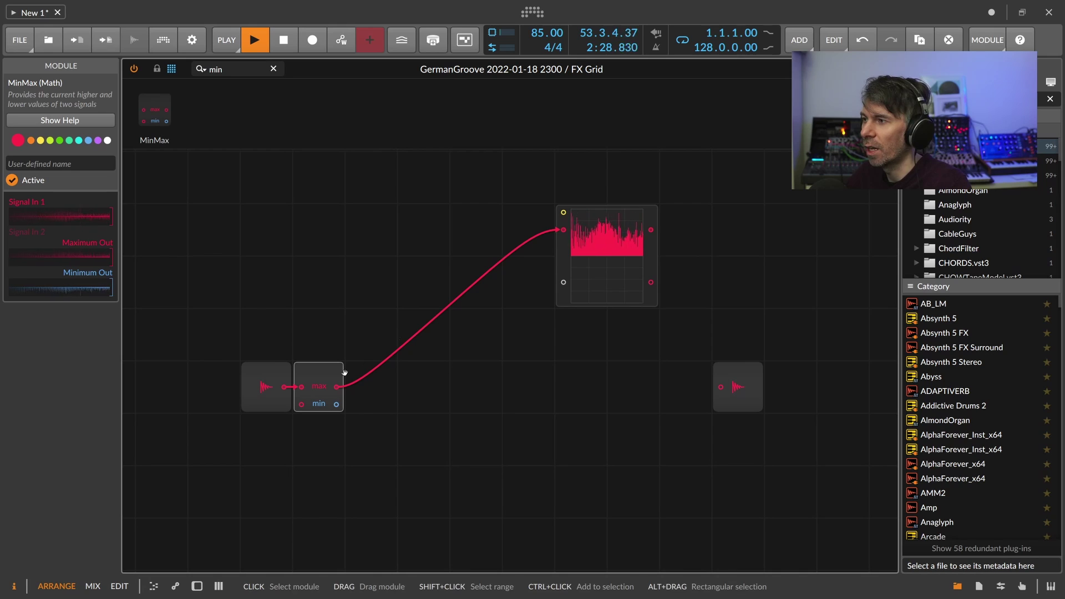
left_click_drag(470, 391, 563, 282)
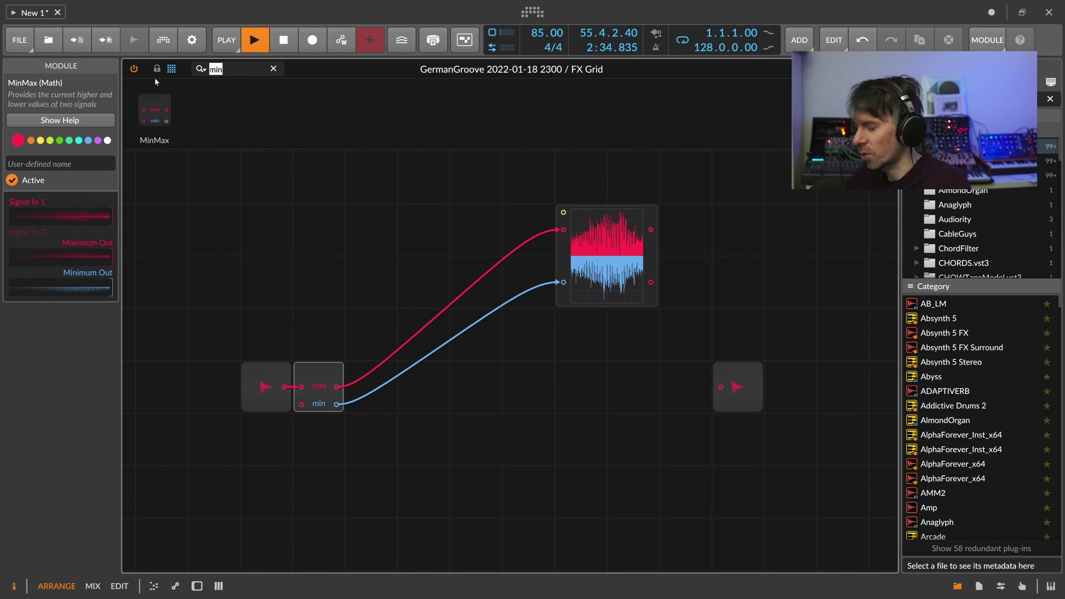
Insert a Curve into each MinMax-to-Oscilloscope path, starting the max curve at the centre and ending the min curve near the centre
type("curv")
left_click_drag(159, 110, 562, 229)
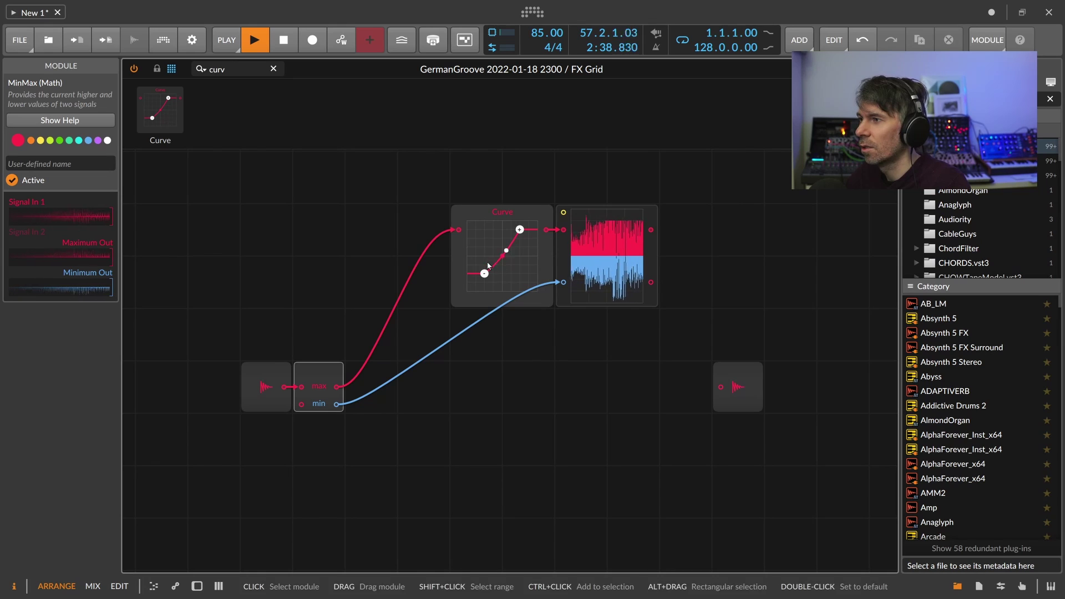
left_click_drag(484, 273, 518, 235)
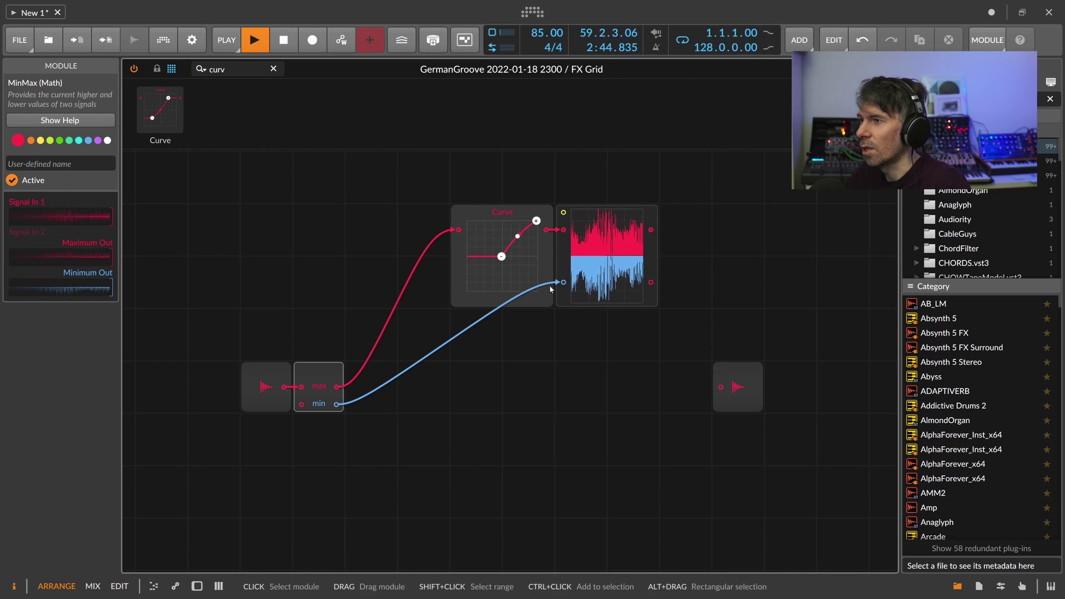
left_click_drag(165, 114, 497, 359)
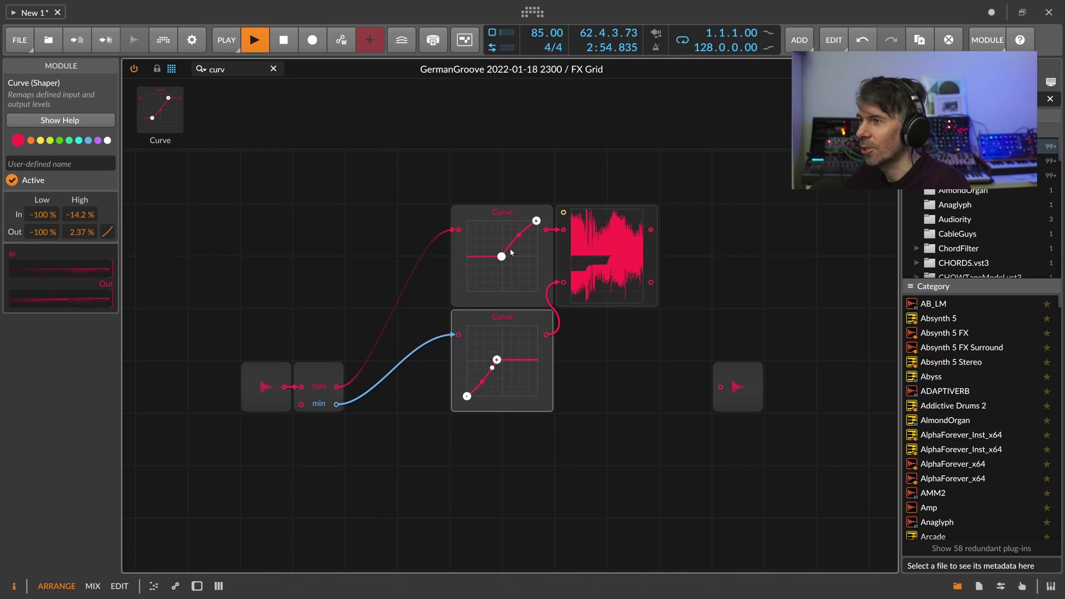
left_click_drag(532, 226, 526, 228)
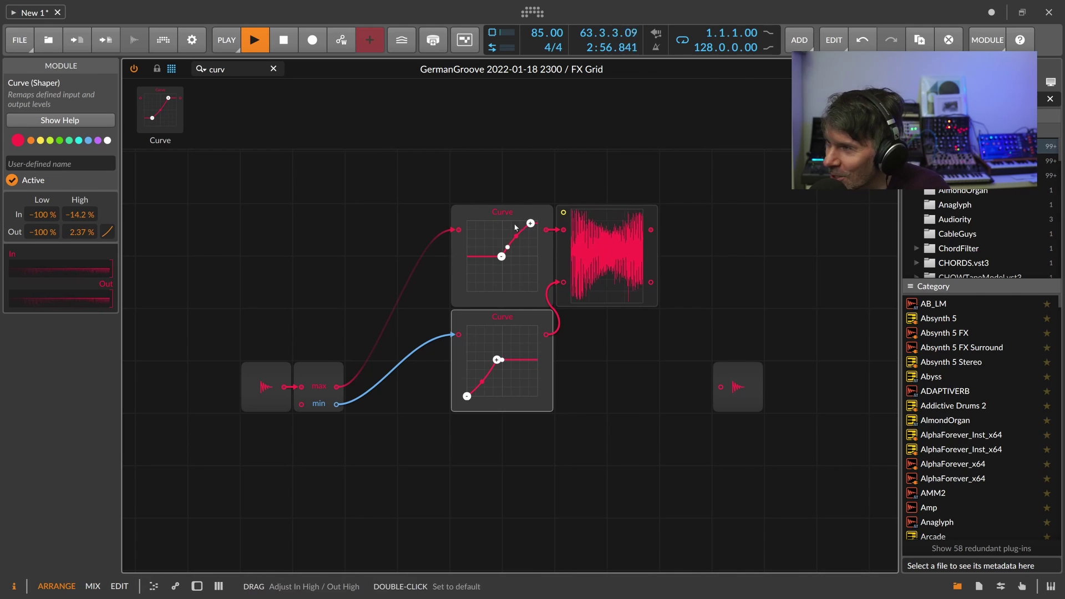
Find the Add module, feed it both Curve outputs and connect its sum to the audio output
left_click(172, 68)
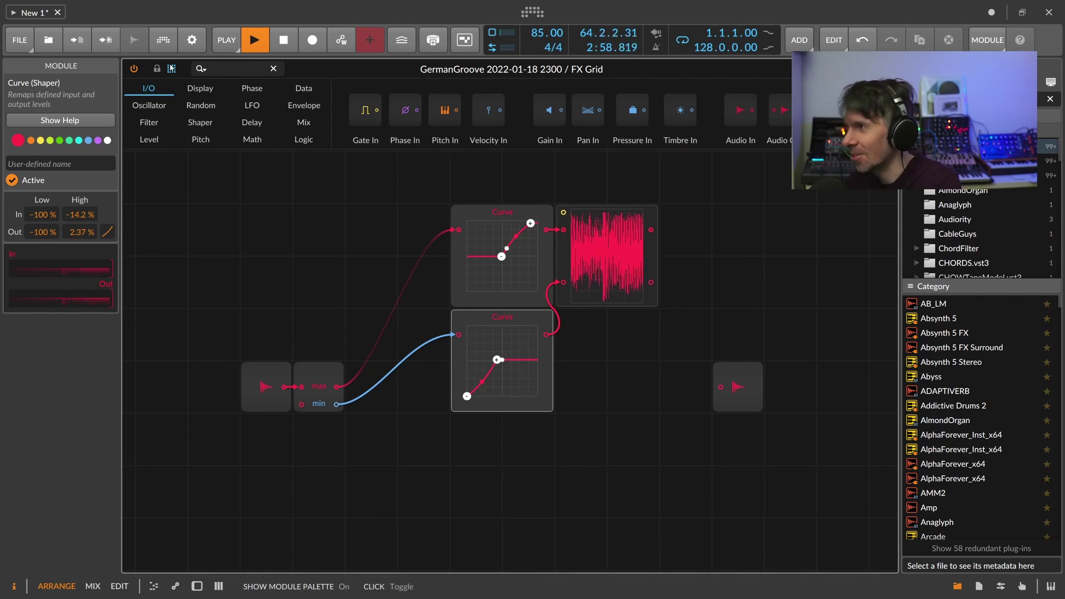
type("m")
key("BackSpace")
type("add")
mouse_move(152, 109)
left_mouse_down()
mouse_move(633, 334)
mouse_move(686, 335)
mouse_move(715, 360)
mouse_move(720, 390)
left_mouse_up()
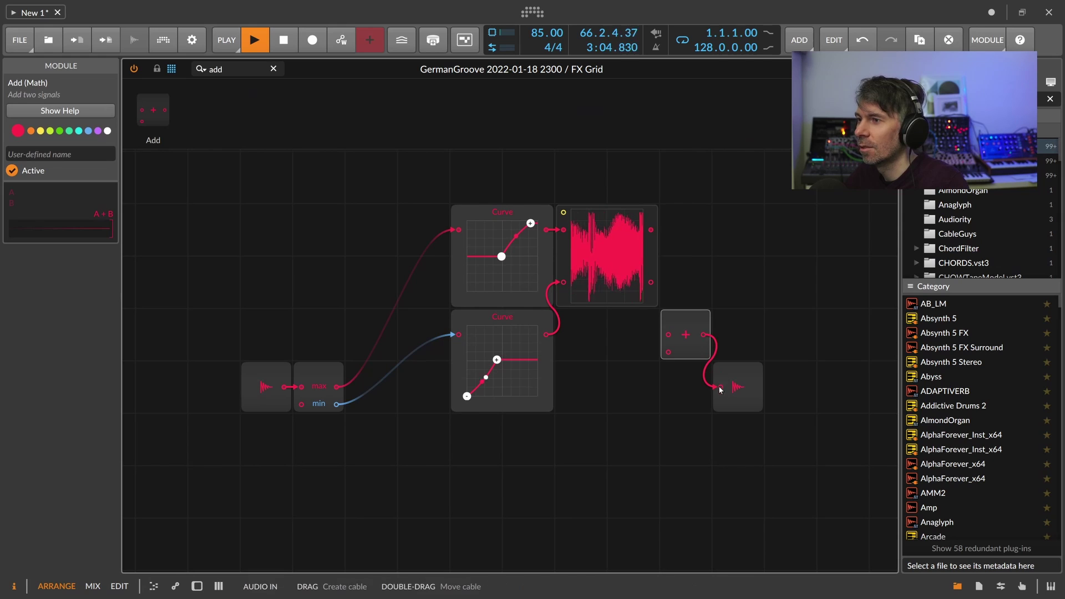
left_click_drag(668, 335, 546, 229)
left_click_drag(546, 335, 668, 352)
Reshape both curves, making the max one a steep rise and setting the min one's input to 23.2 % low and −76.3 % high
mouse_move(482, 380)
left_mouse_down()
mouse_move(482, 366)
mouse_move(494, 381)
left_mouse_up()
left_click_drag(502, 258, 490, 239)
left_click_drag(531, 226, 506, 288)
left_click_drag(490, 236, 513, 231)
left_click_drag(494, 380, 508, 349)
left_click_drag(467, 396, 514, 386)
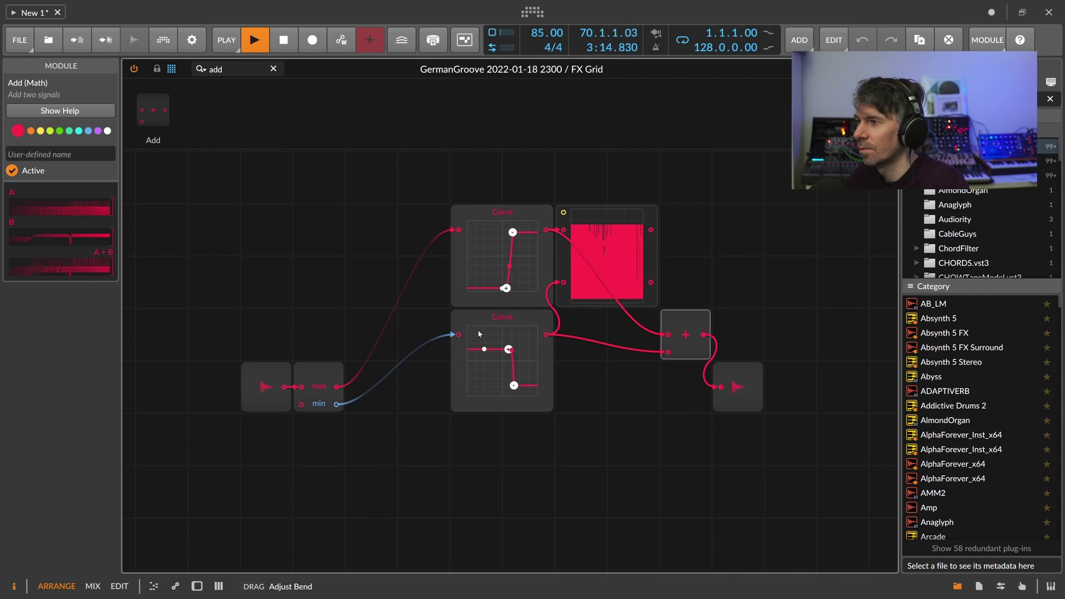
left_click_drag(508, 349, 490, 339)
left_click_drag(513, 385, 520, 368)
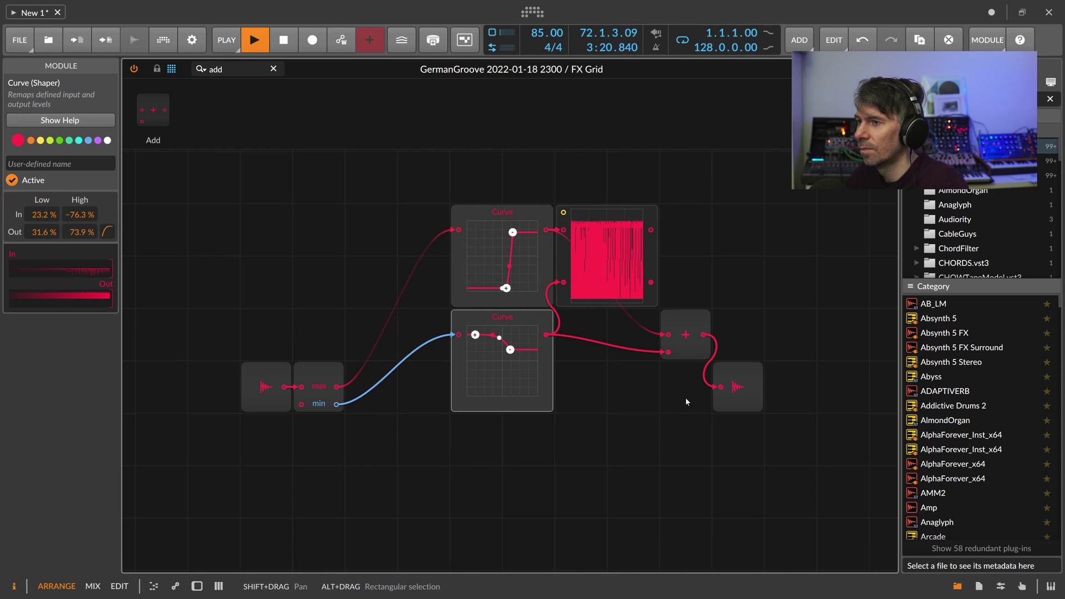
Show the GermanGroove track's device chain below the Grid editor
left_click(198, 586)
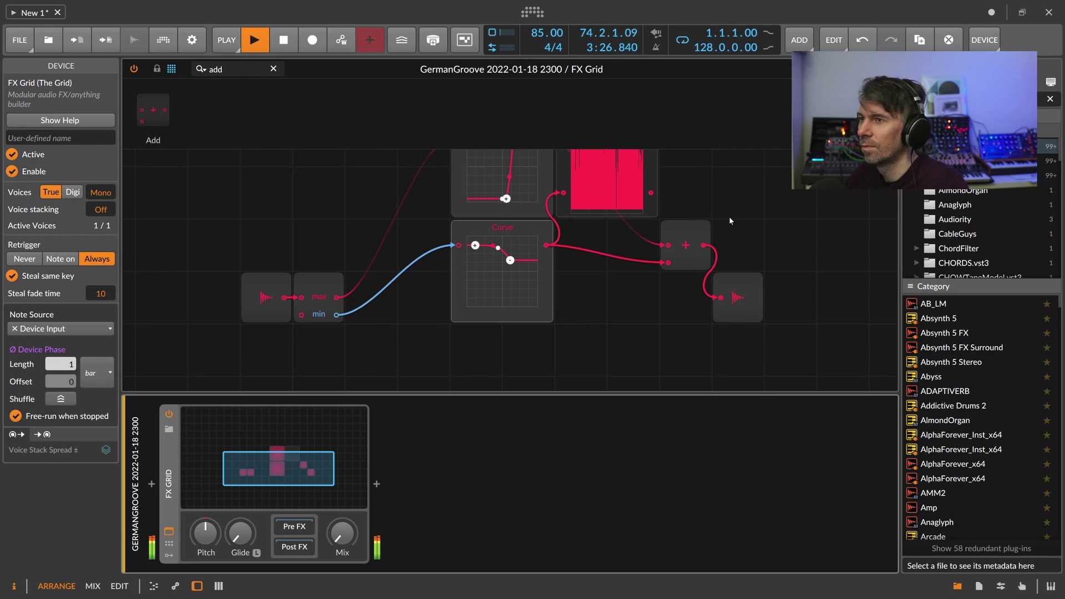
Delete the Curve, Oscilloscope, Add and MinMax modules, leaving the audio input wired straight to the audio output
left_click_drag(399, 171, 630, 305)
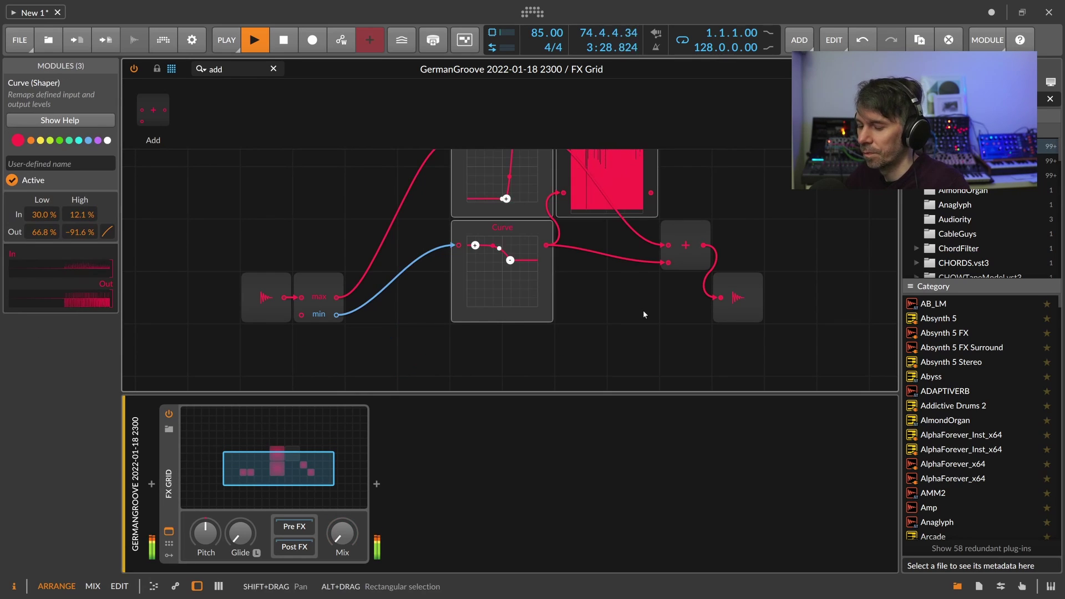
key("Delete")
key("Delete")
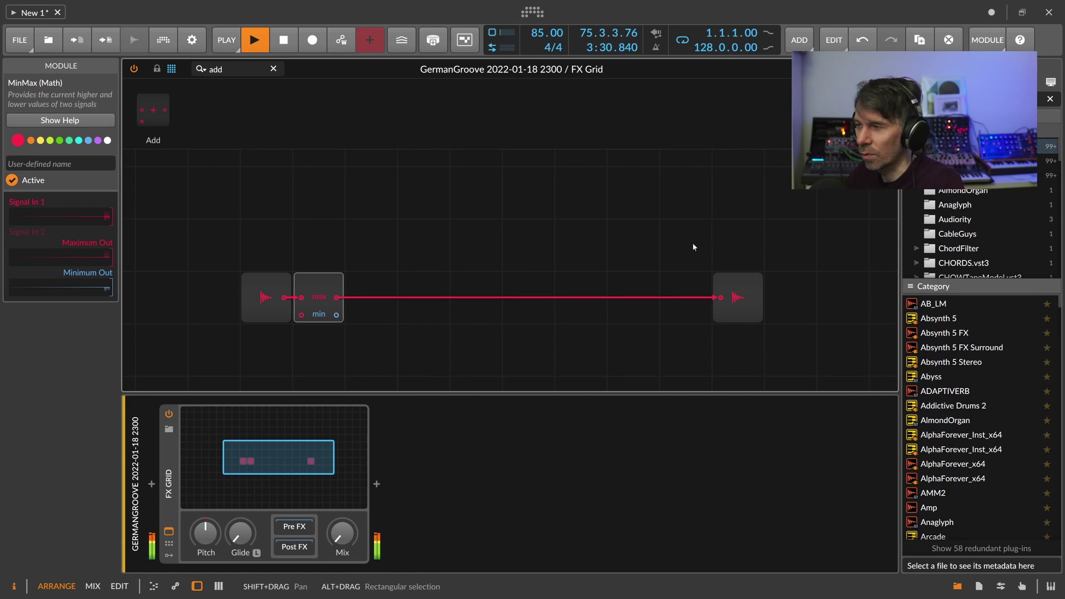
left_click_drag(328, 282, 500, 290)
key("Delete")
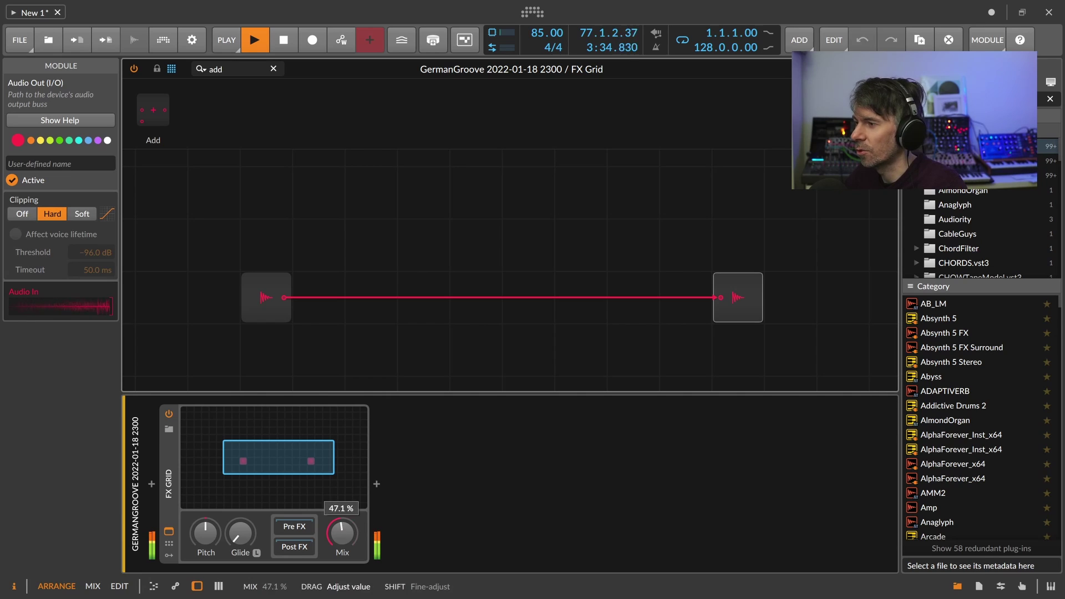
Hide the device chain, search the modules for "delay" and place a Long Delay below the main audio cable
left_click(274, 69)
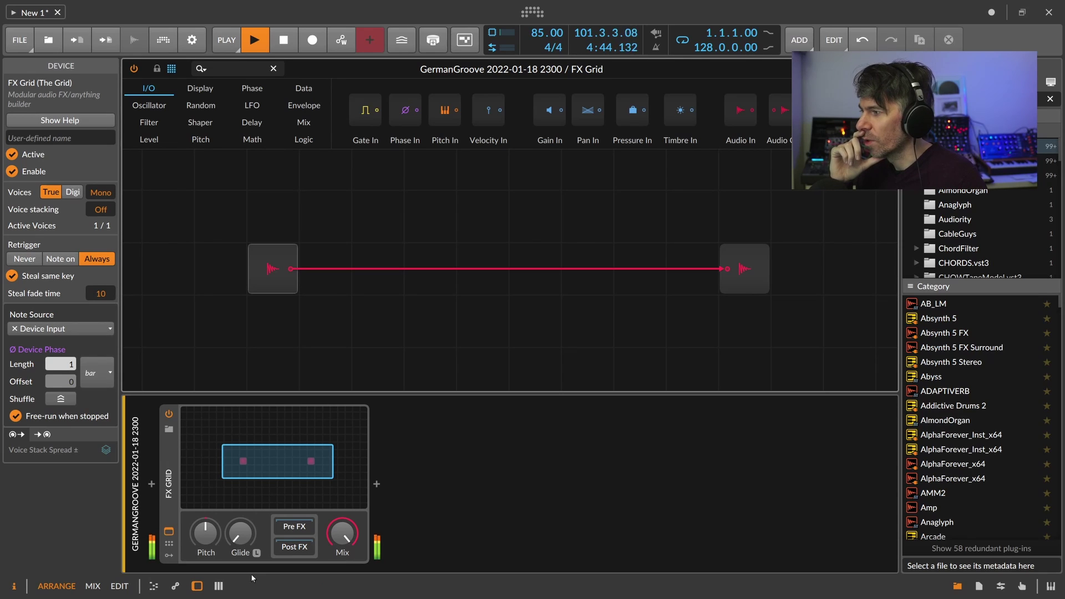
left_click(198, 587)
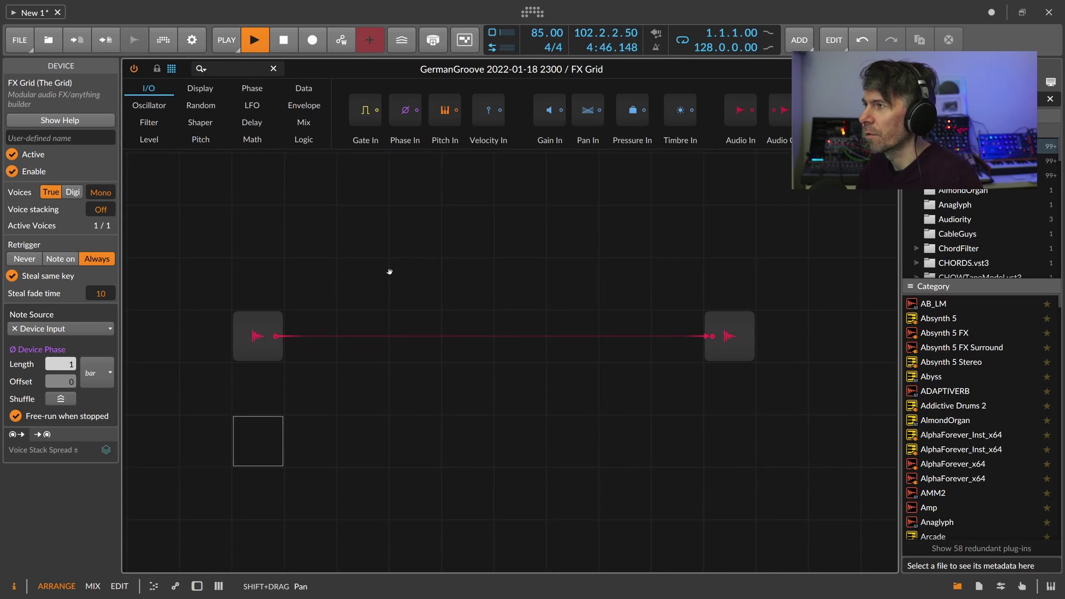
type("delay")
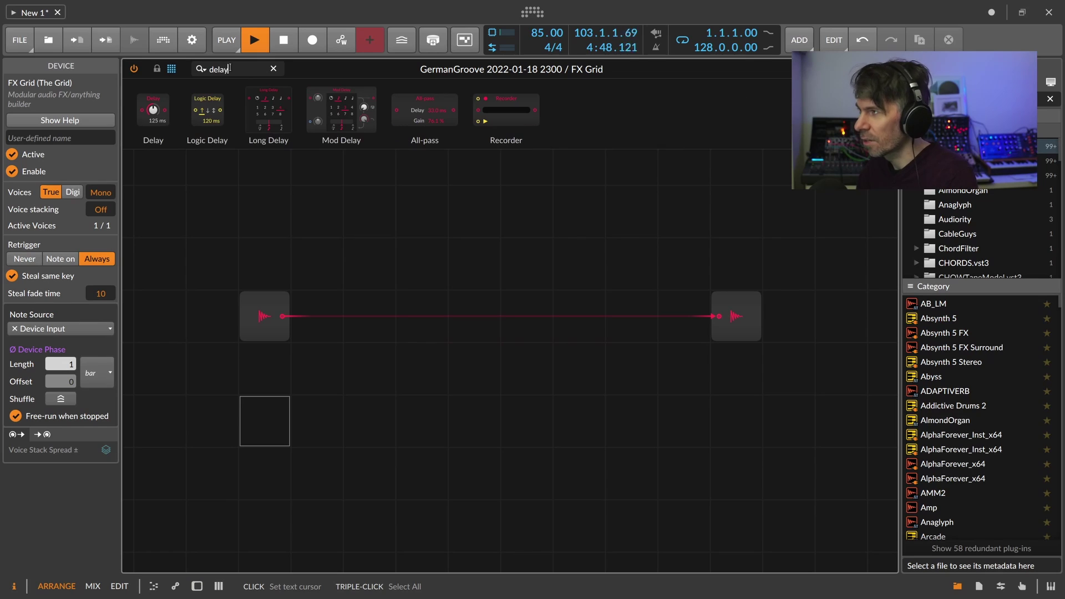
left_click_drag(268, 113, 504, 373)
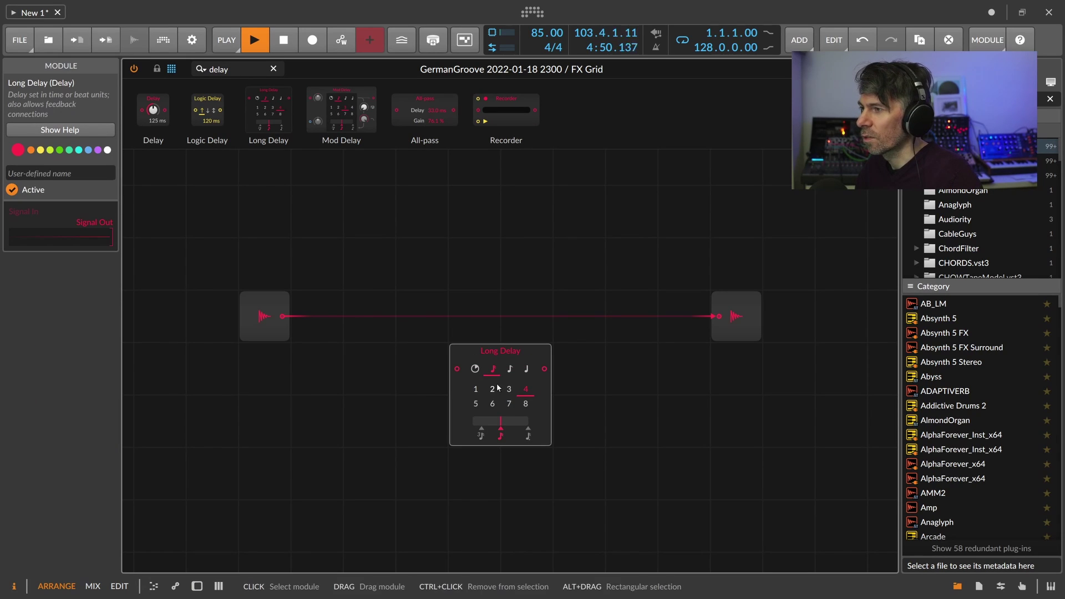
Try different note units on the Long Delay and set its time to three 16th notes
left_click(492, 389)
left_click(511, 371)
left_click(493, 369)
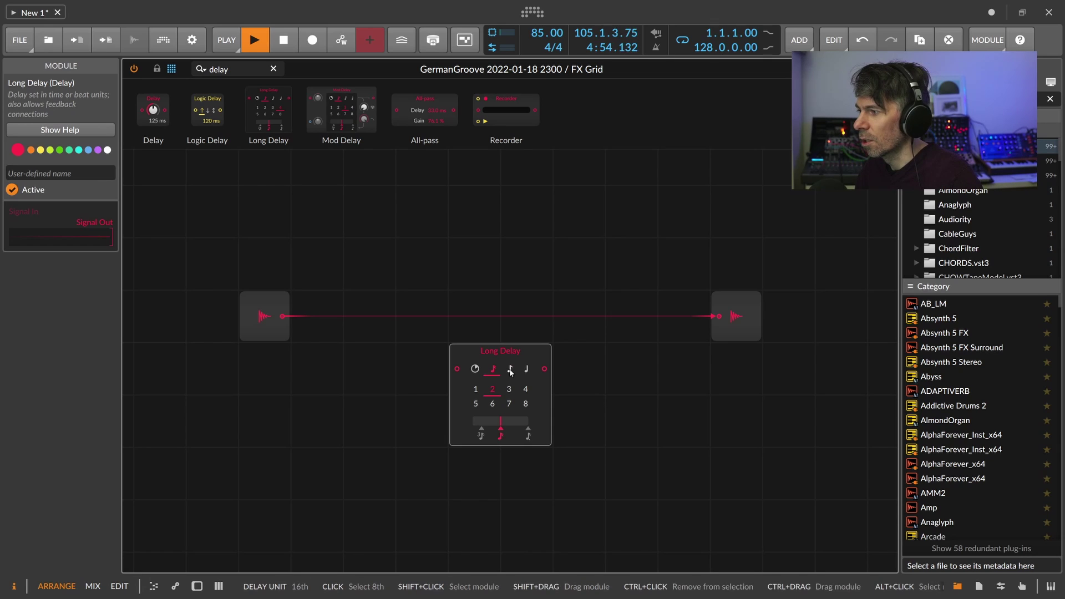
left_click(510, 371)
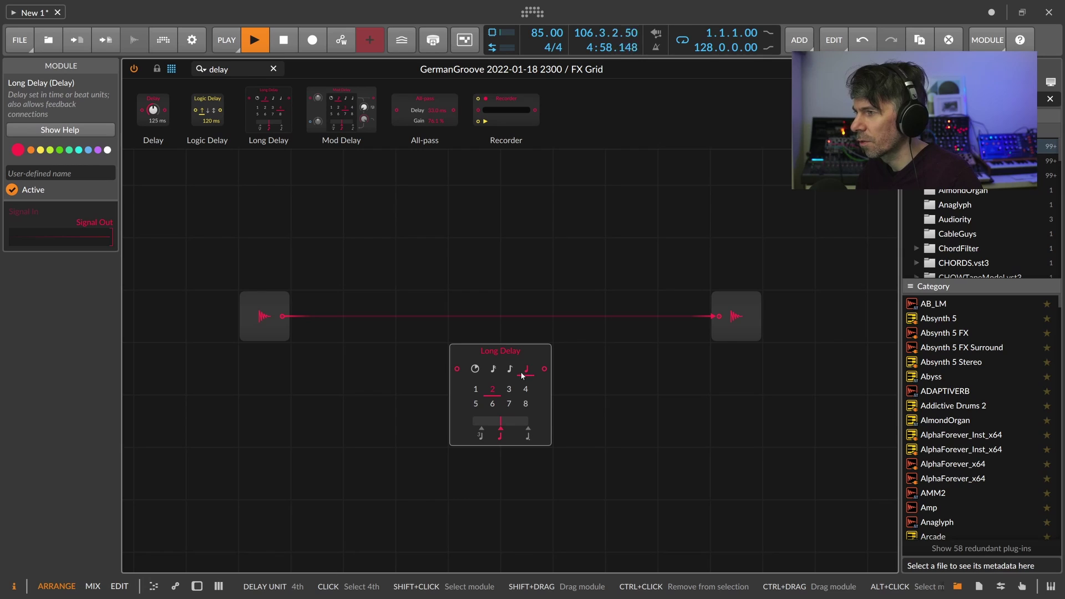
left_click(492, 371)
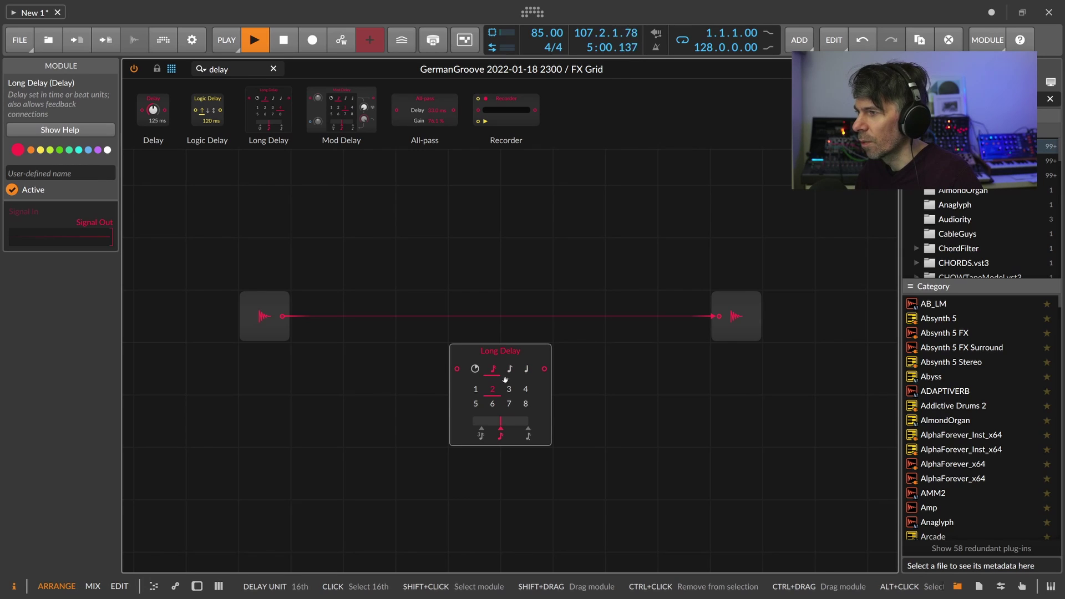
left_click(508, 389)
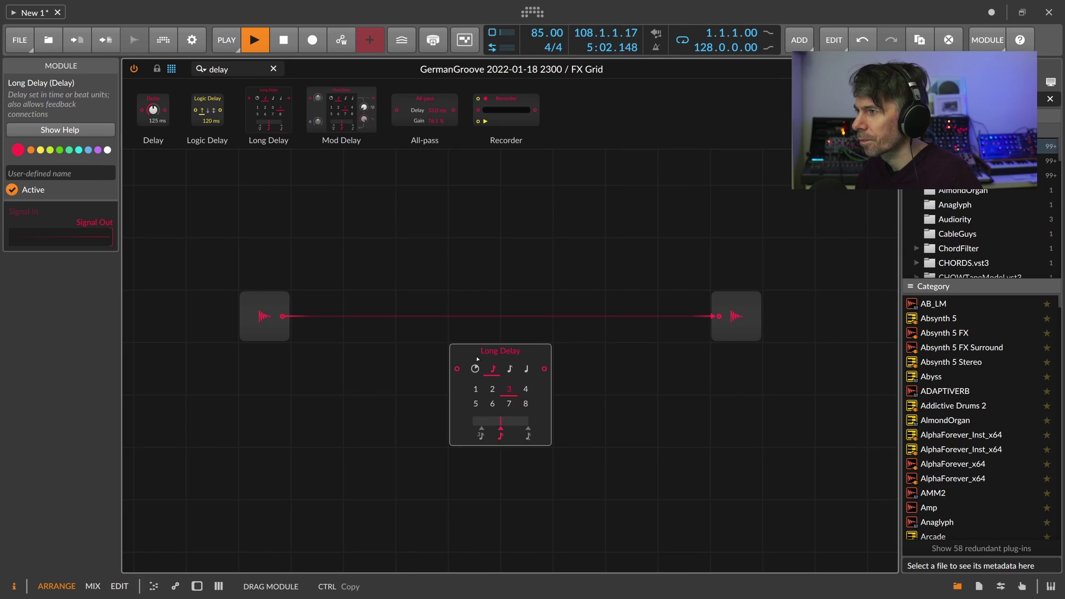
Insert a Mixer into the main audio cable and feed the audio input into the Long Delay below it
type("mix")
left_click_drag(177, 109, 367, 381)
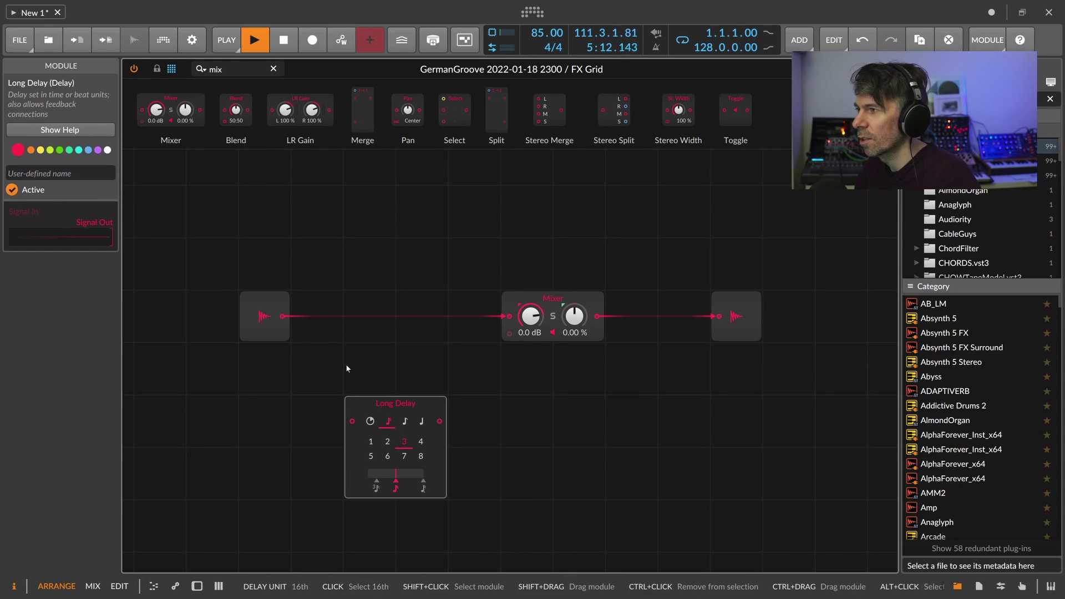
left_click_drag(343, 421, 351, 421)
Replace the Mixer with a Merge module and connect the Long Delay's output to its second signal input
mouse_move(503, 344)
left_mouse_down()
mouse_move(528, 382)
mouse_move(499, 340)
left_mouse_up()
left_click(507, 359)
right_click(537, 298)
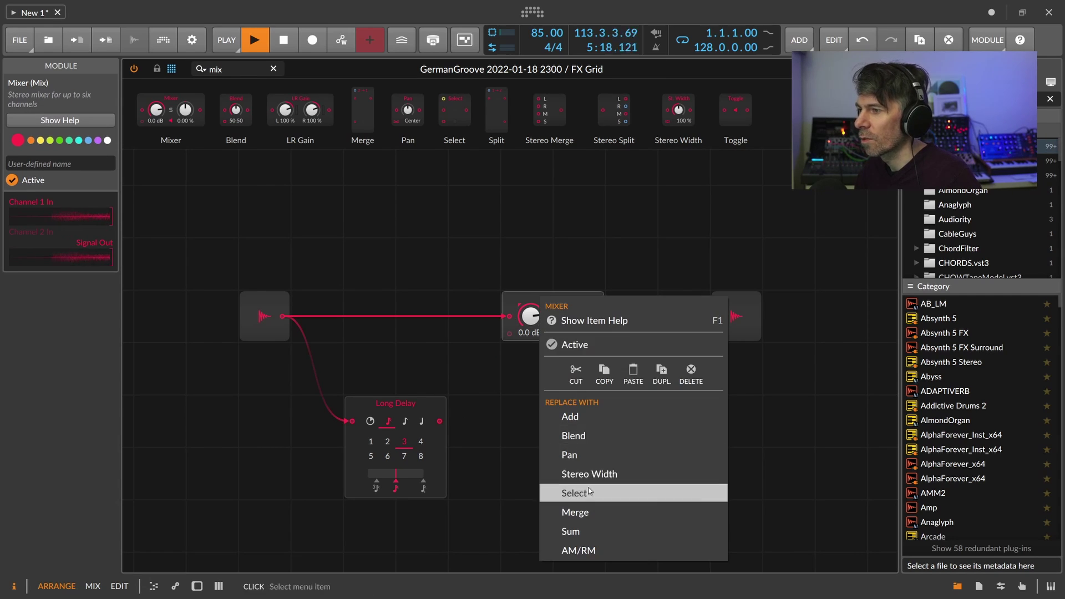
left_click(584, 511)
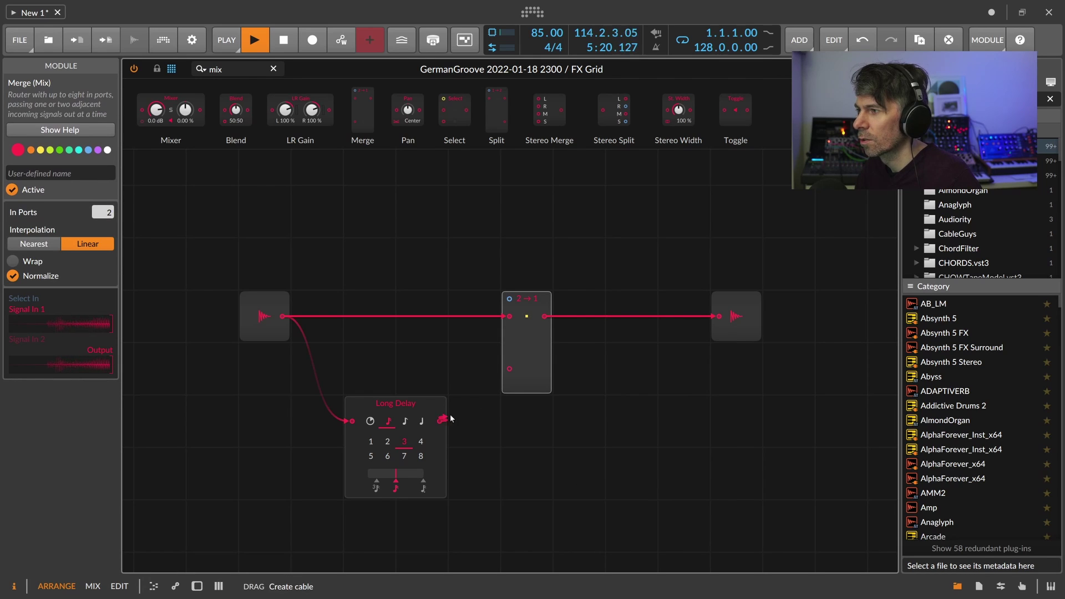
scroll(471, 379, "down", 1)
left_click_drag(437, 361, 432, 323)
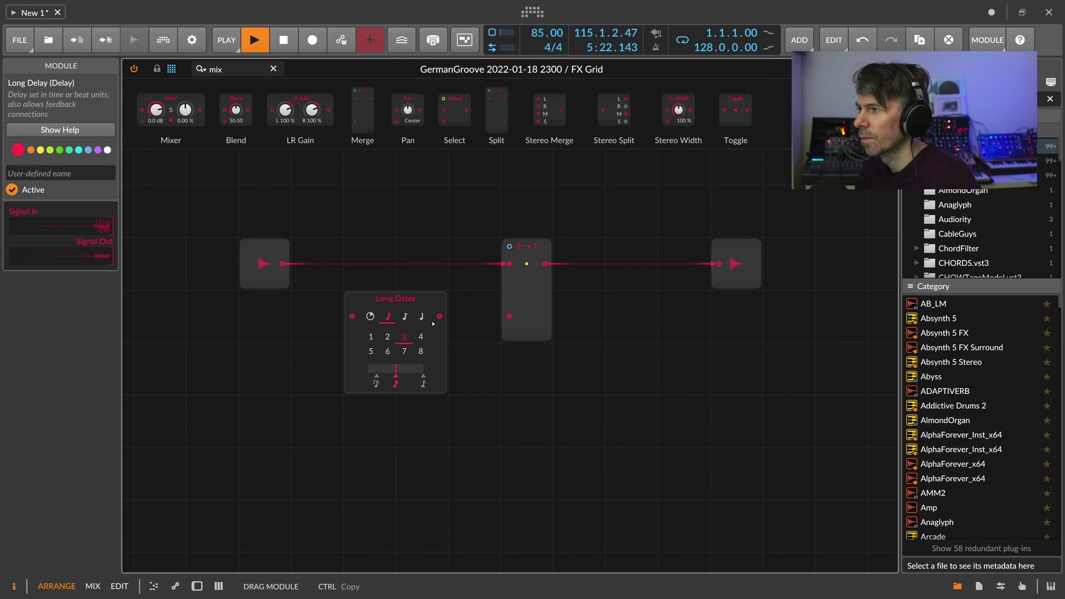
left_click(385, 337)
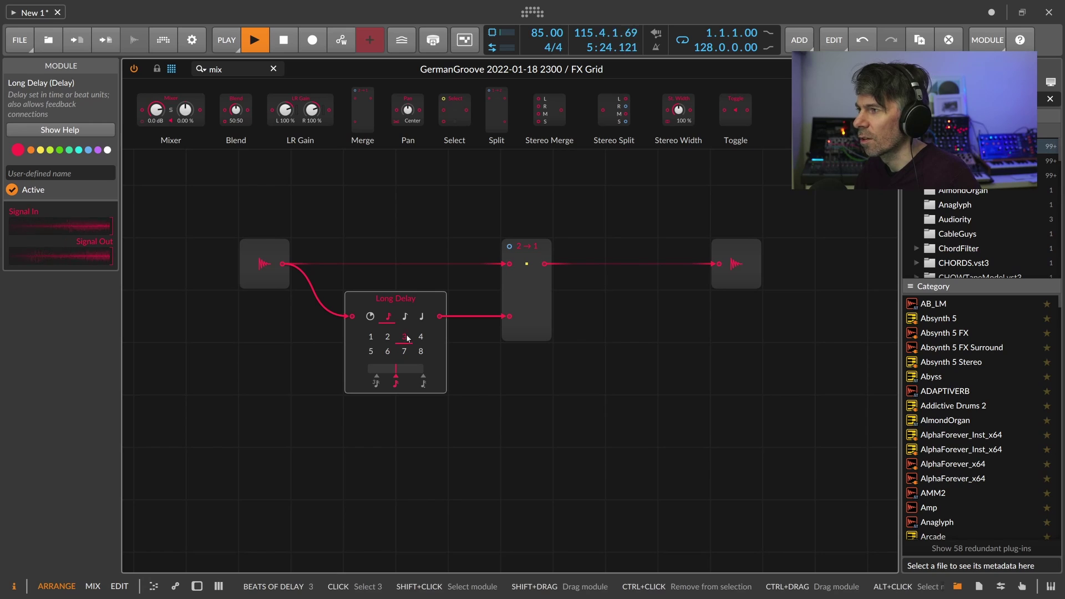
Duplicate the Long Delay and connect the copy to the third input of the Merge, expanded to 4 in ports
key("ctrl+d")
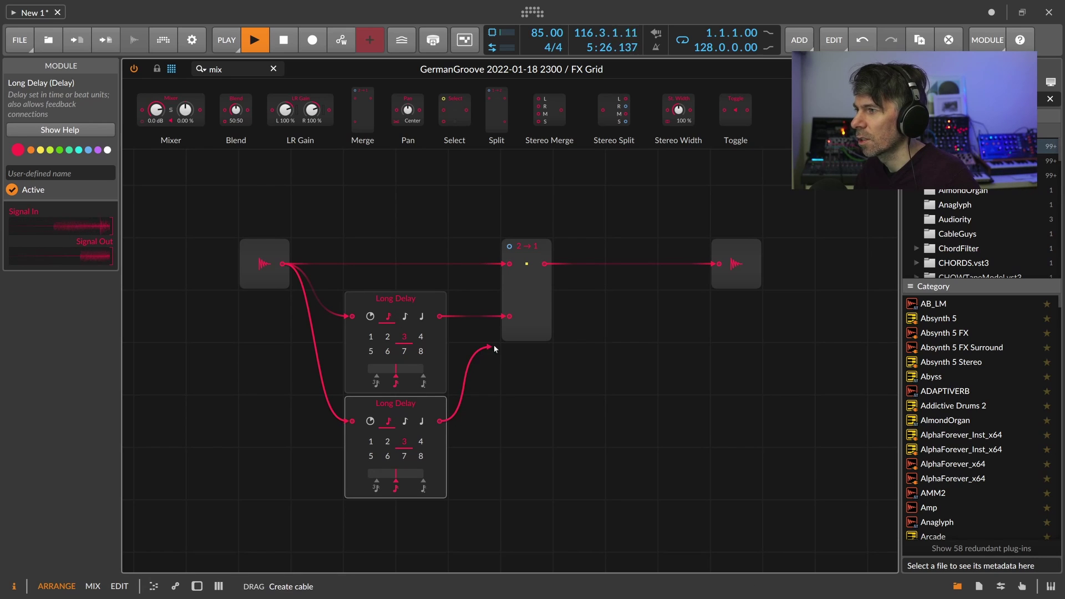
left_click_drag(473, 369, 526, 327)
left_click_drag(103, 211, 102, 198)
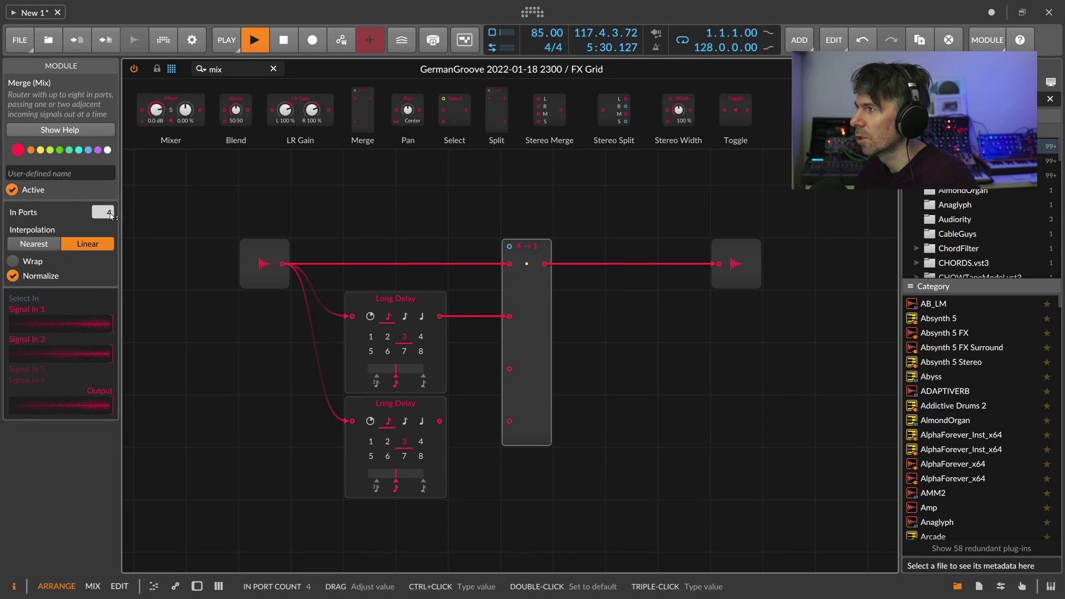
left_click_drag(504, 370, 506, 369)
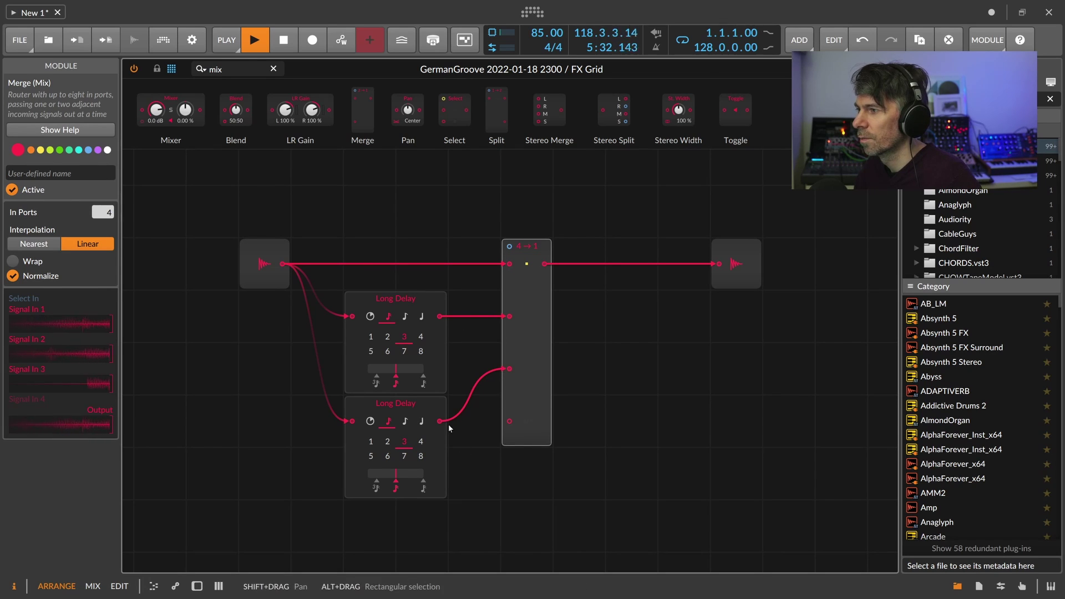
Add a third Long Delay copy feeding Merge's fourth input, setting the middle delay to 2 and the last to 1 sixteenth
scroll(443, 421, "down", 2)
left_click(397, 350)
key("ctrl+d")
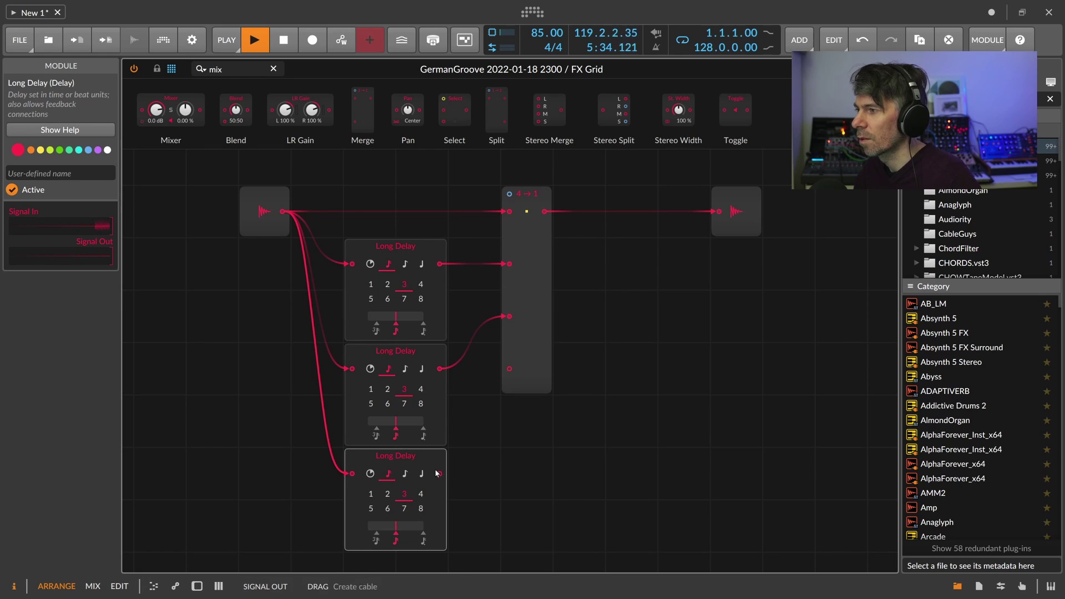
left_click(533, 284)
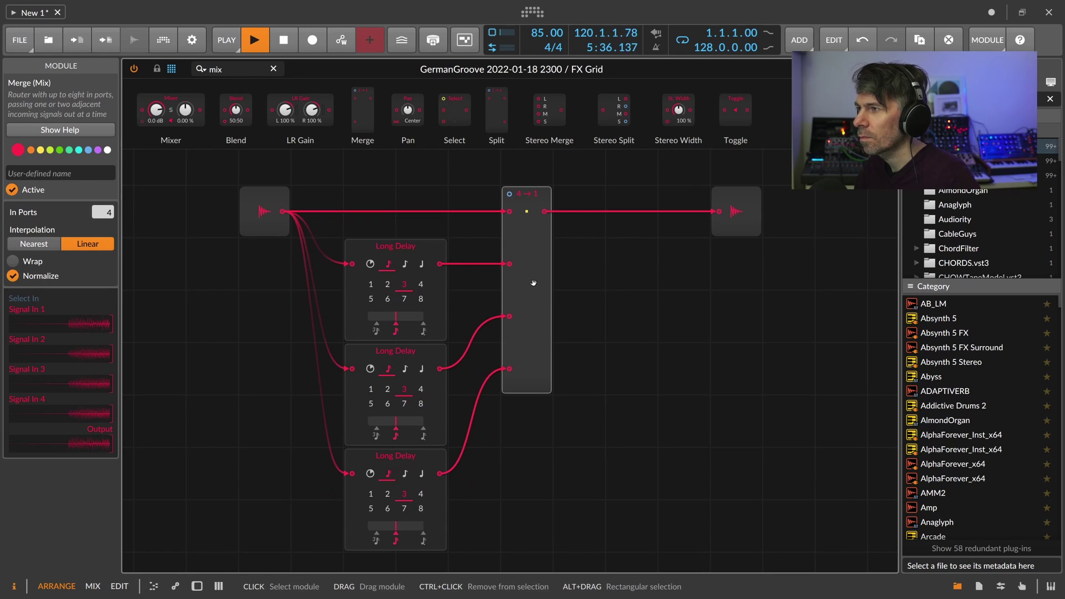
left_click(387, 389)
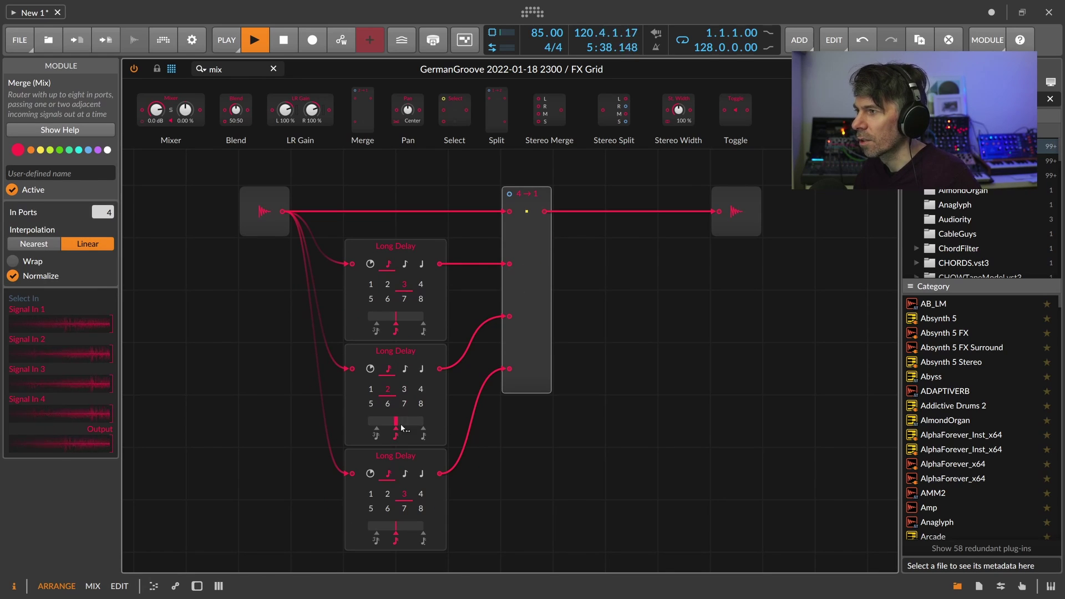
left_click(370, 494)
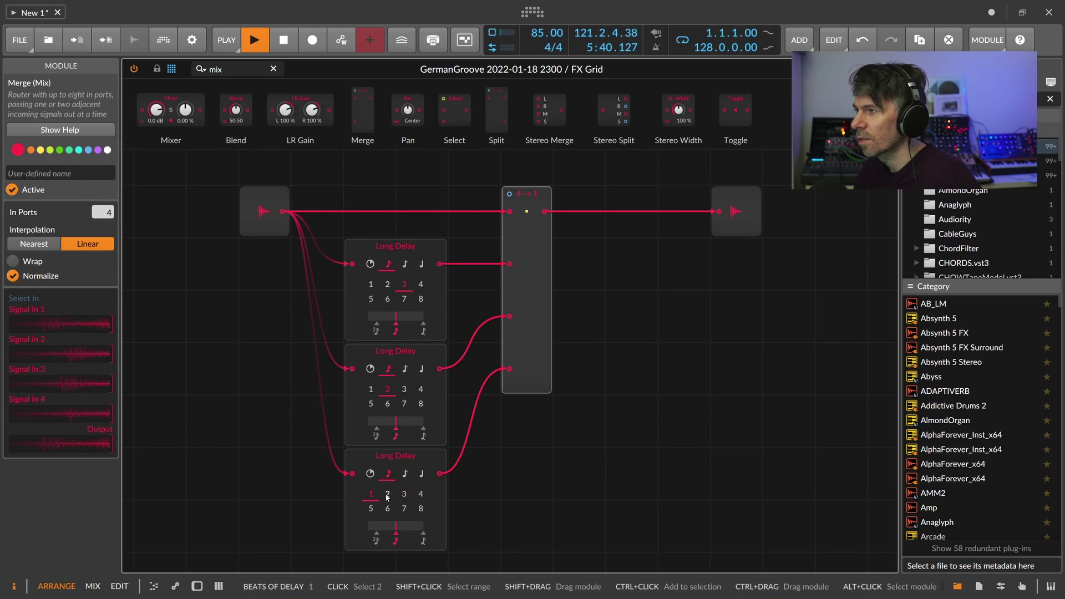
Add a Value module controlling the Merge's select input and set the Merge interpolation to Nearest
scroll(445, 292, "up", 1)
left_click(195, 66)
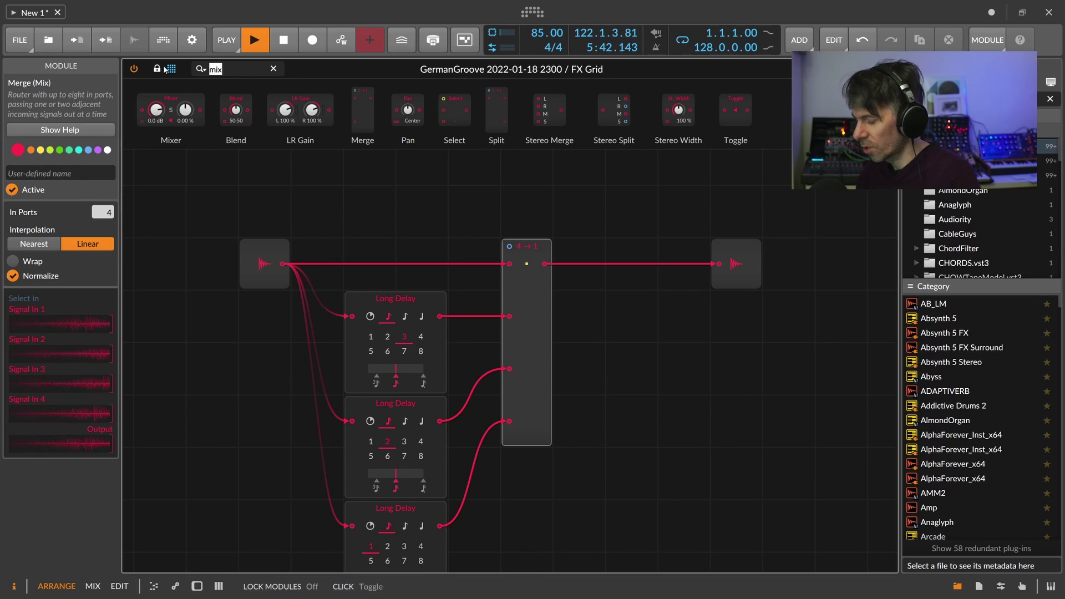
type("value")
left_click_drag(319, 114, 509, 246)
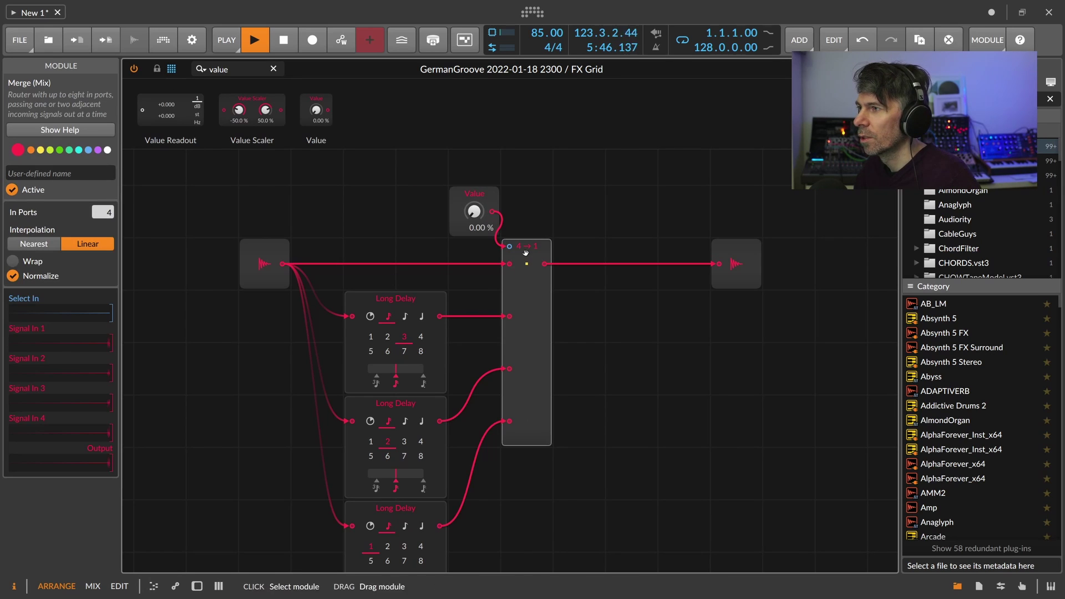
left_click(44, 244)
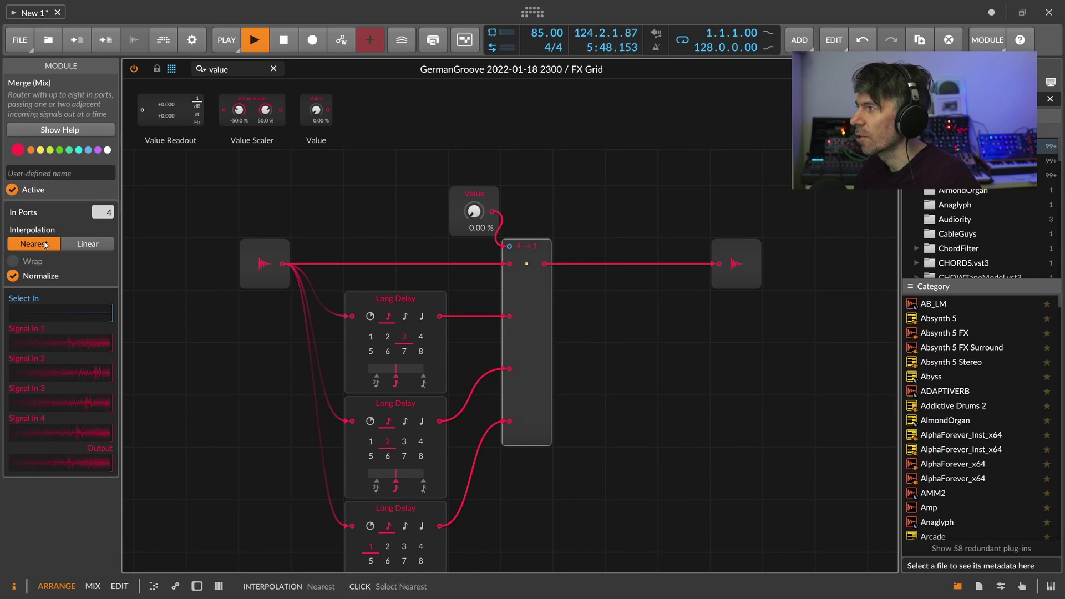
Sweep the Value knob up and back to 0 % to audition the switching between Merge inputs
left_click_drag(473, 211, 474, 202)
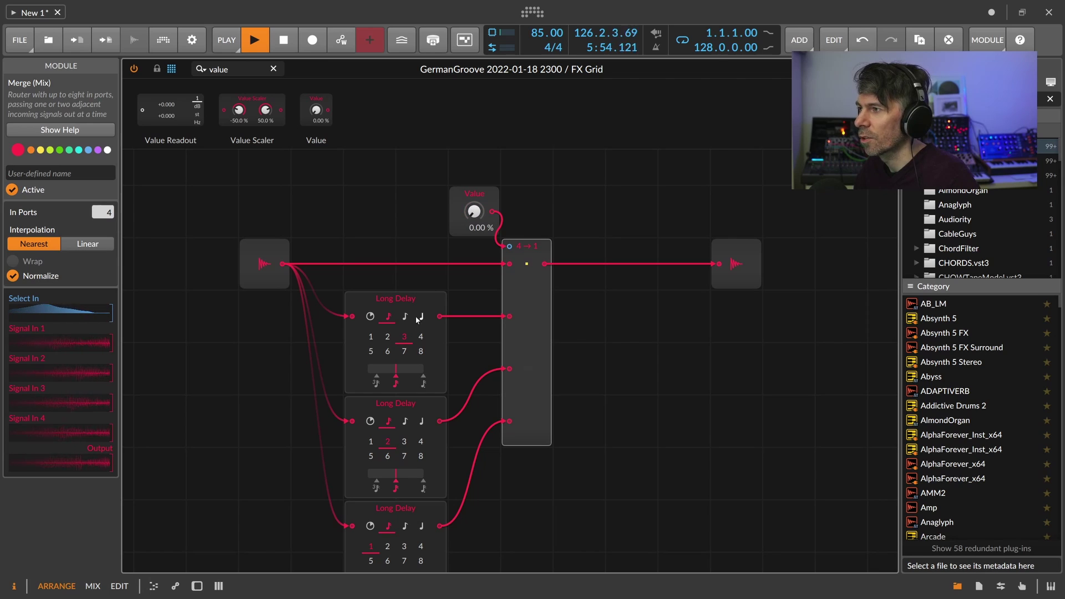
scroll(466, 313, "down", 2)
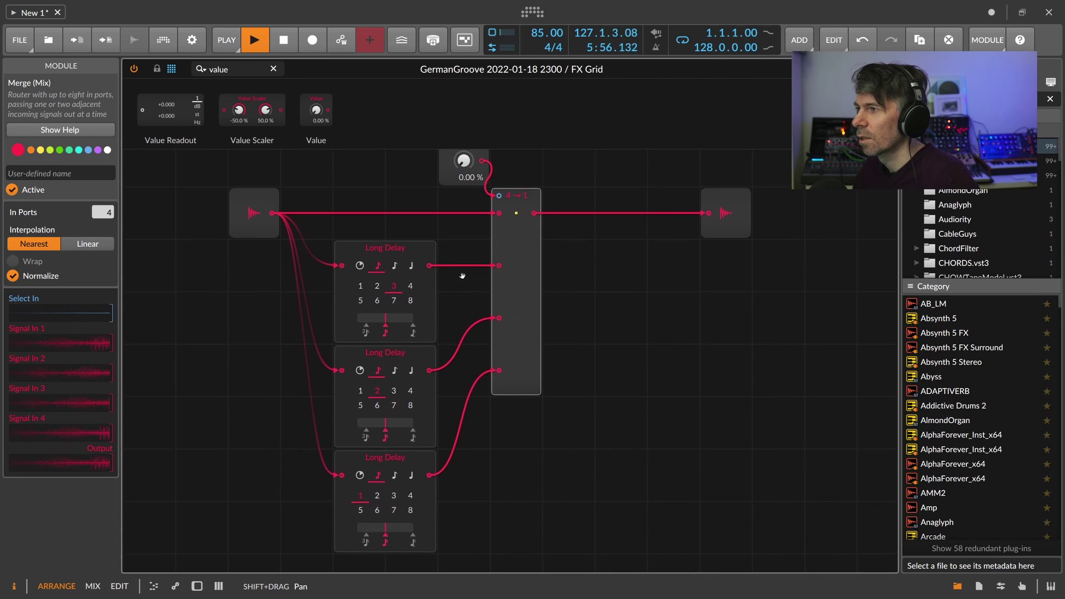
left_click_drag(480, 297, 480, 316)
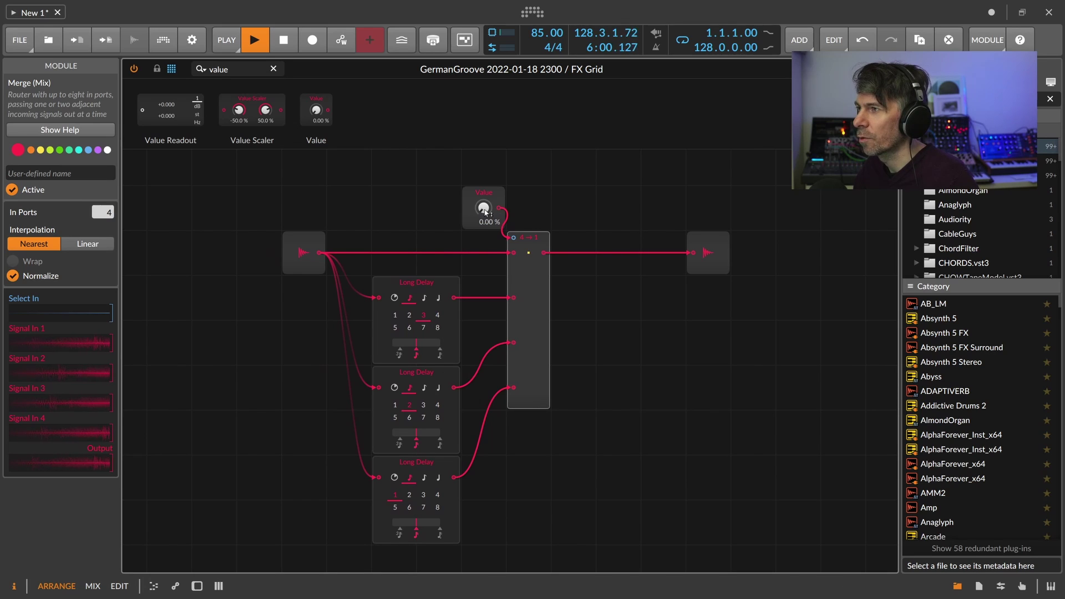
left_click_drag(486, 216, 485, 194)
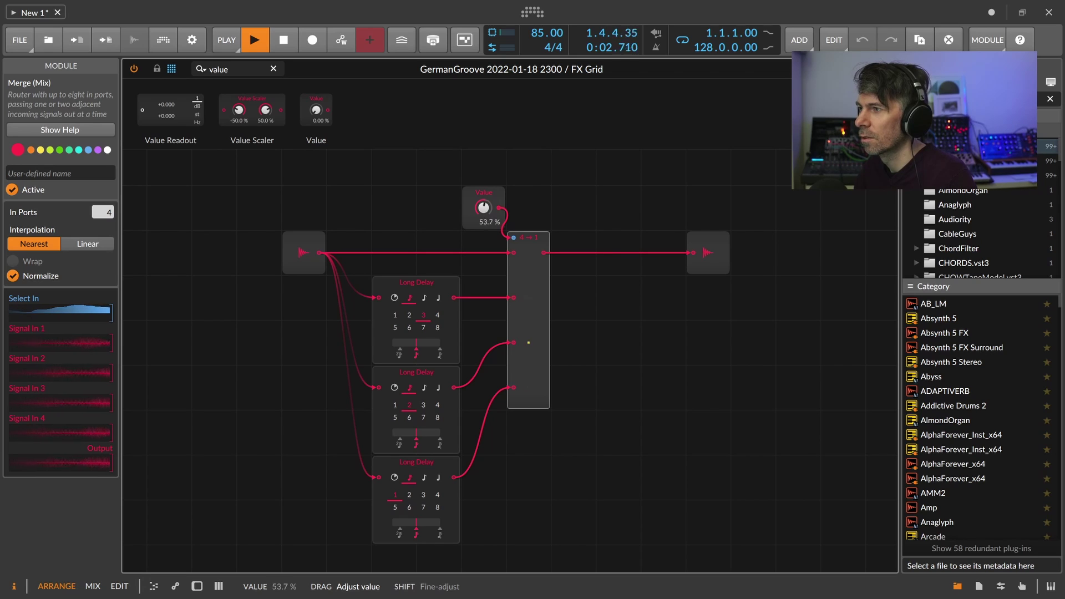
left_click_drag(484, 208, 497, 221)
left_click(447, 214)
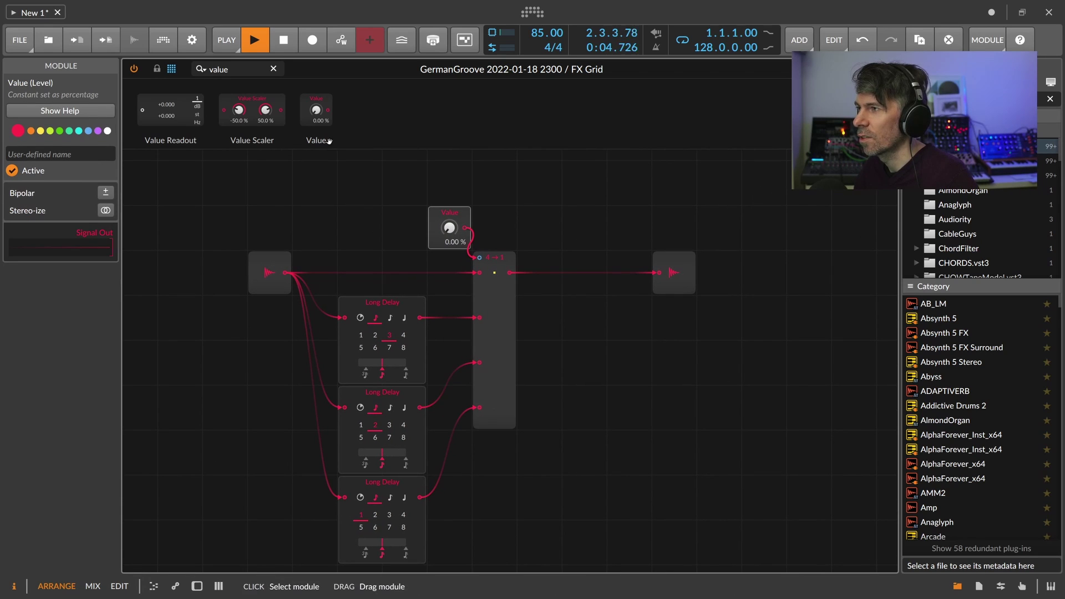
Add a Dice module above the Value module and drive it with a Triggers module set to N = 8
double_click(244, 72)
key("BackSpace")
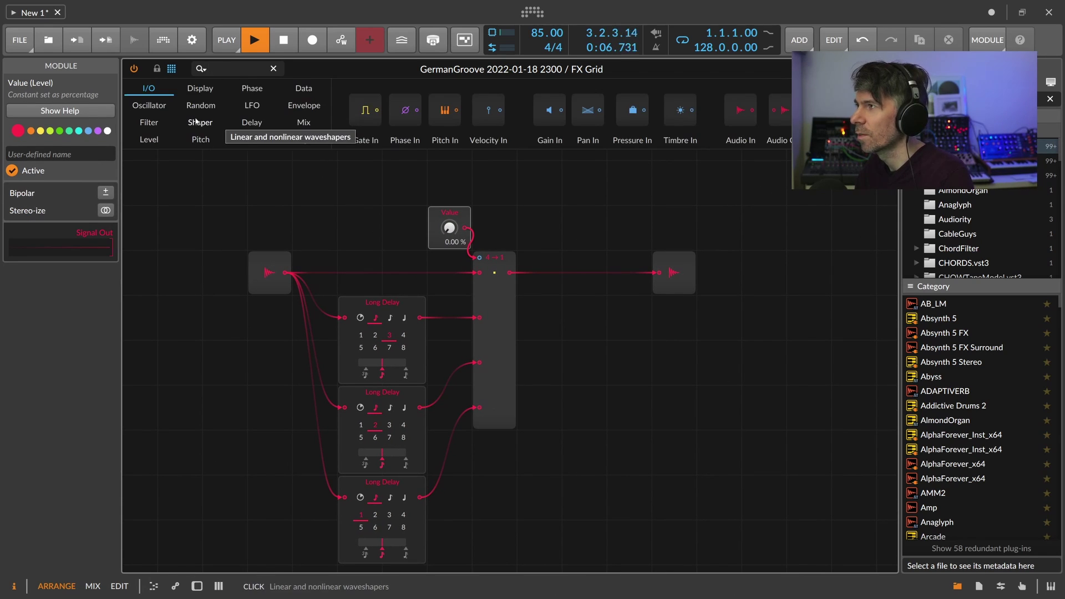
type("dice")
left_click_drag(153, 109, 449, 187)
left_click(245, 65)
type("trigger")
left_click_drag(220, 127, 421, 197)
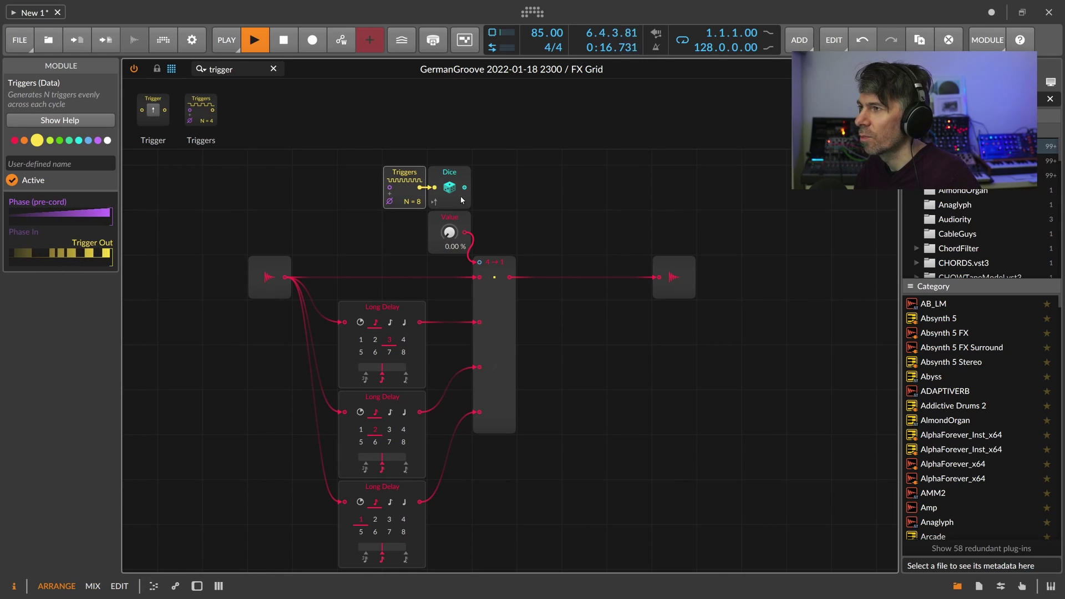
Delete the Value module and connect the Dice output to the Merge's select input
left_click(453, 217)
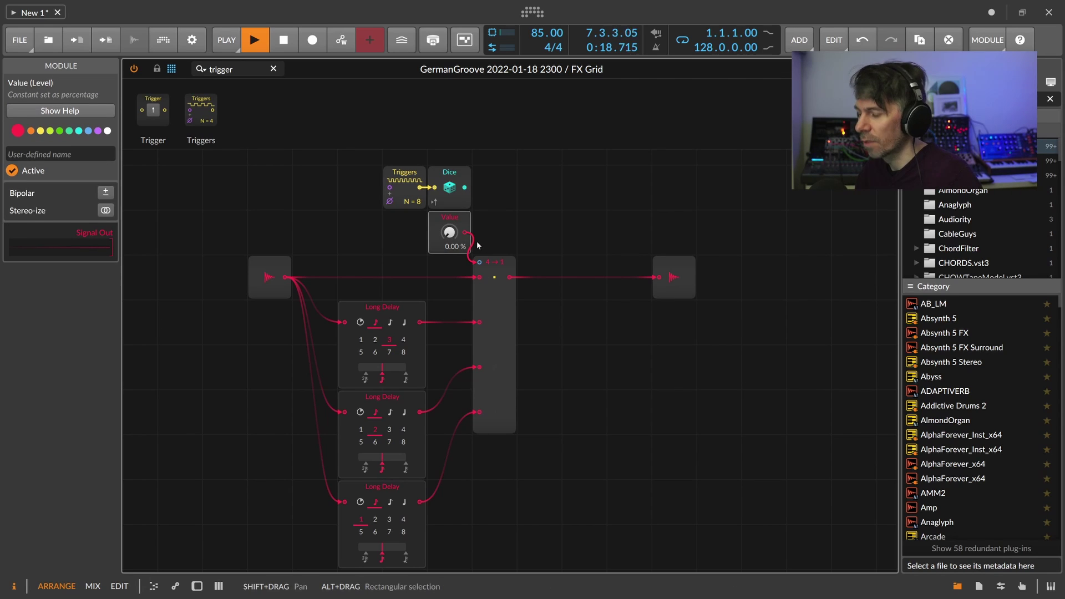
key("Delete")
left_click_drag(465, 188, 475, 260)
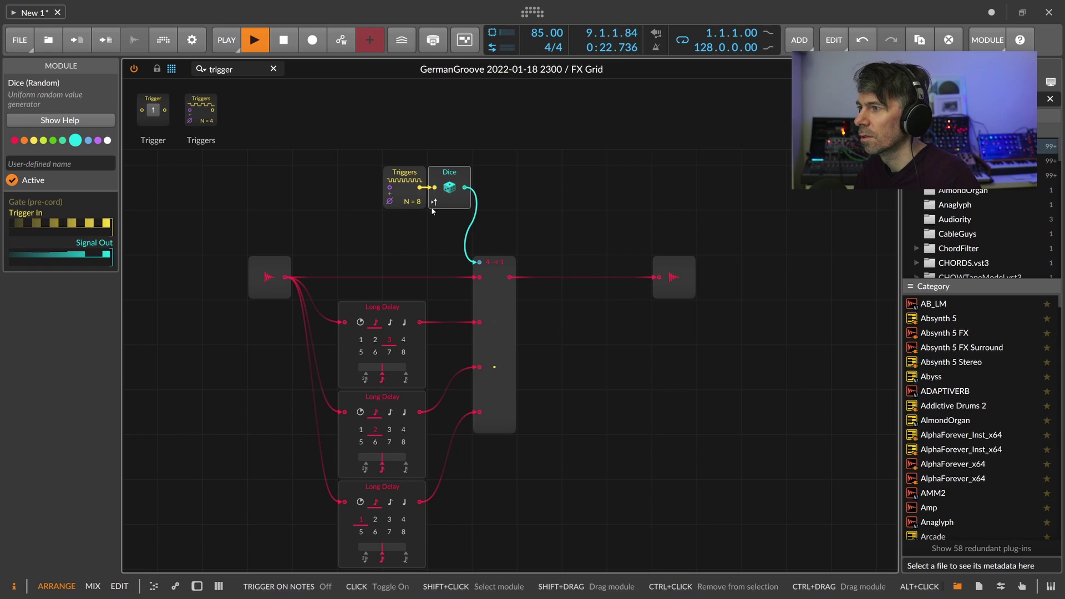
Set the Triggers module to N = 16 and switch the second Long Delay to eighth-note units
left_click_drag(421, 203, 421, 197)
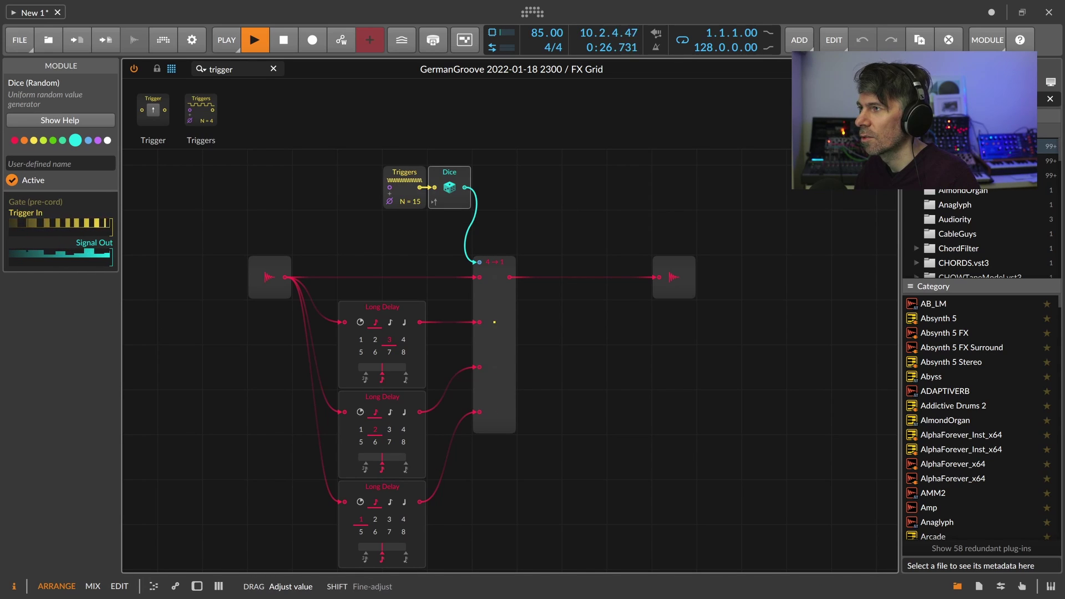
left_click_drag(417, 202, 417, 201)
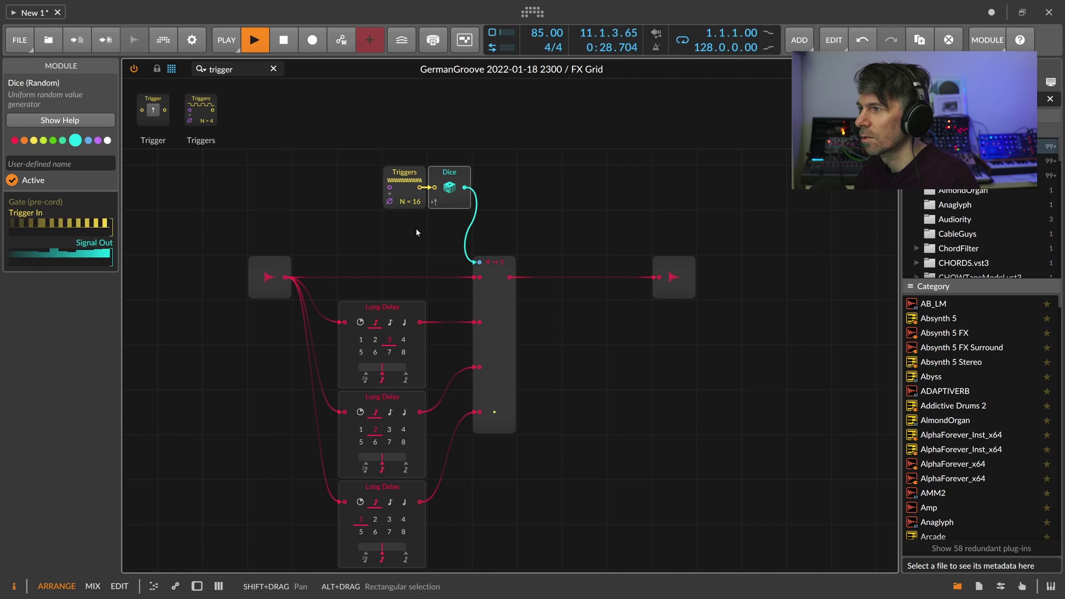
left_click(390, 412)
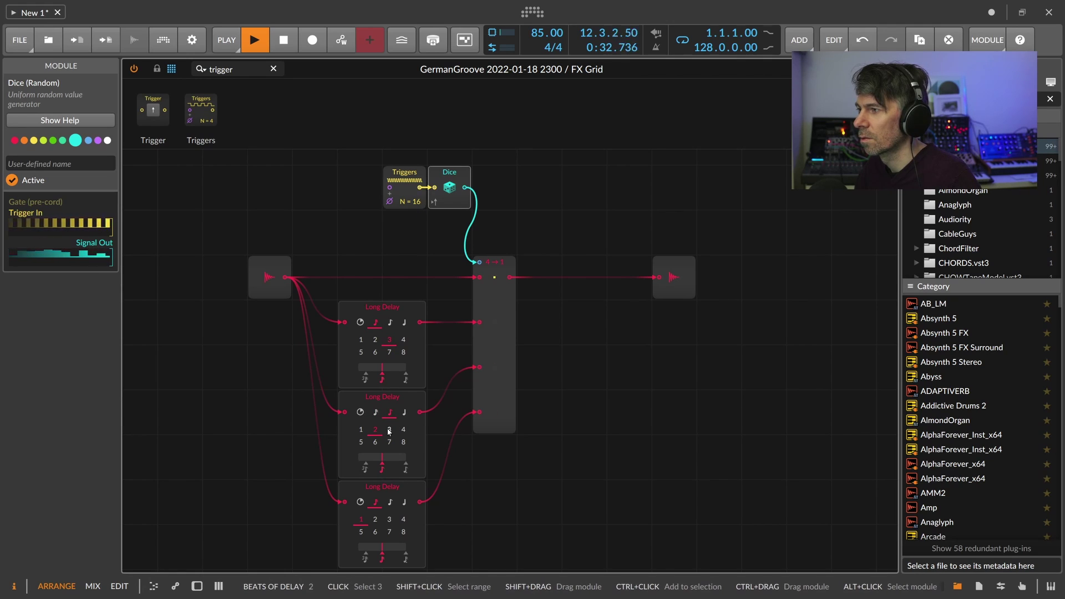
Increase the Merge module's input ports to 8
scroll(425, 417, "down", 2)
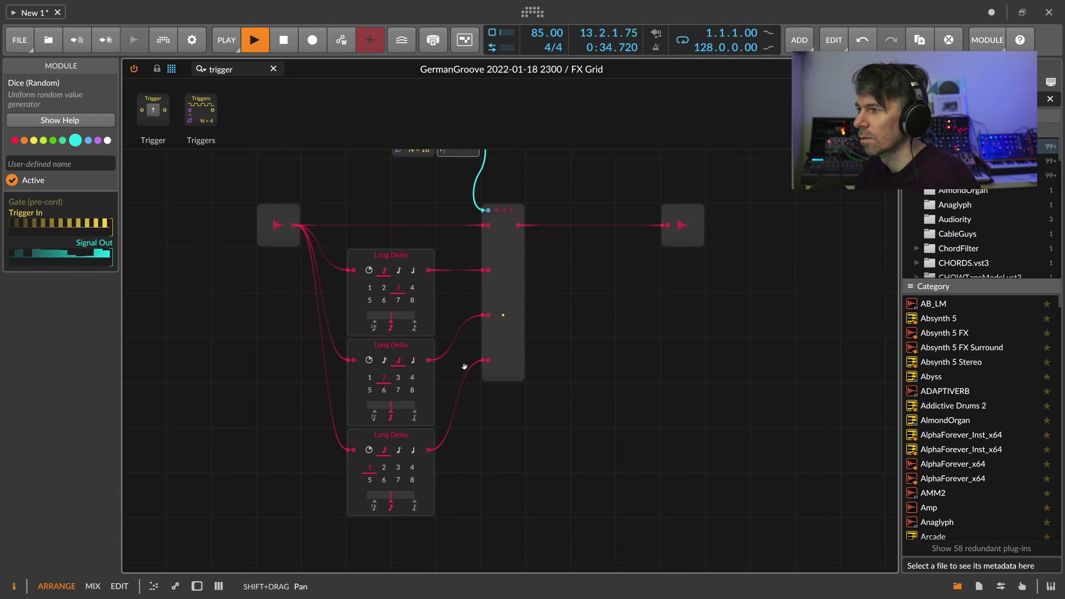
scroll(486, 338, "down", 1)
left_click_drag(485, 380, 501, 366)
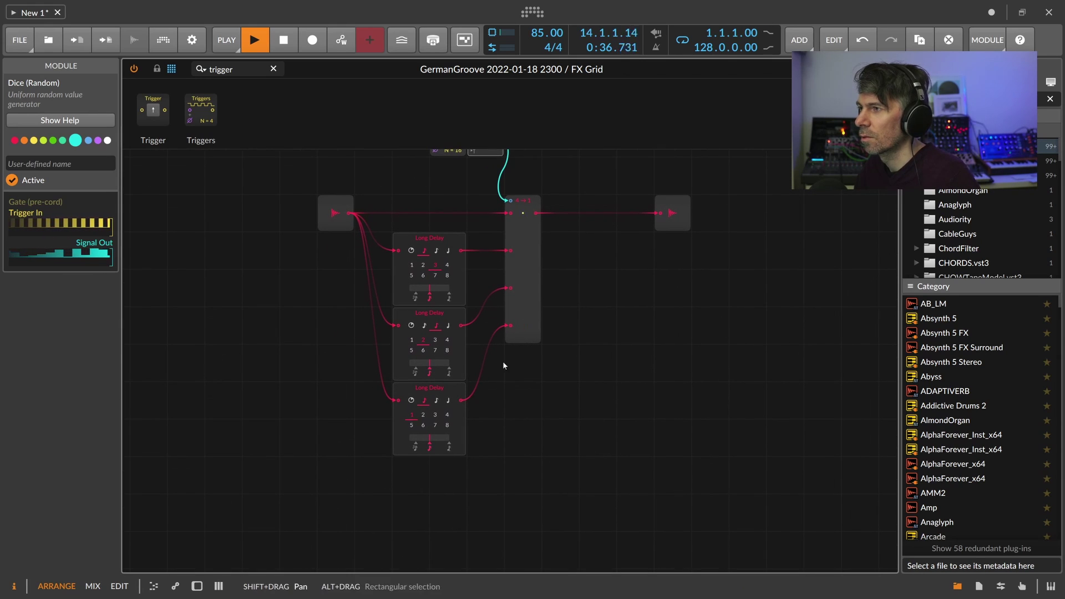
left_click(534, 333)
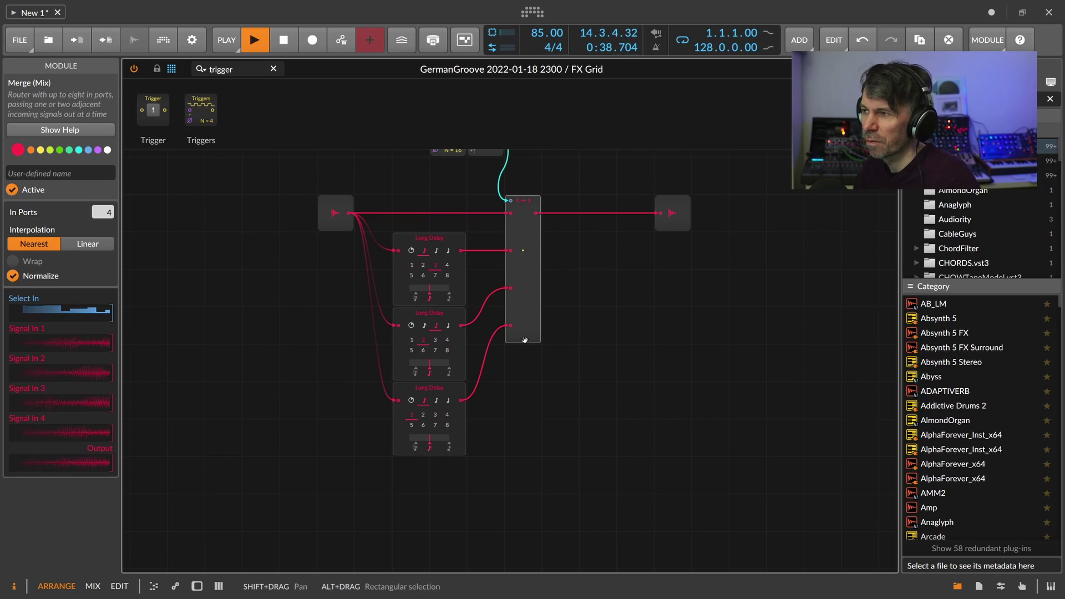
left_click_drag(102, 212, 102, 191)
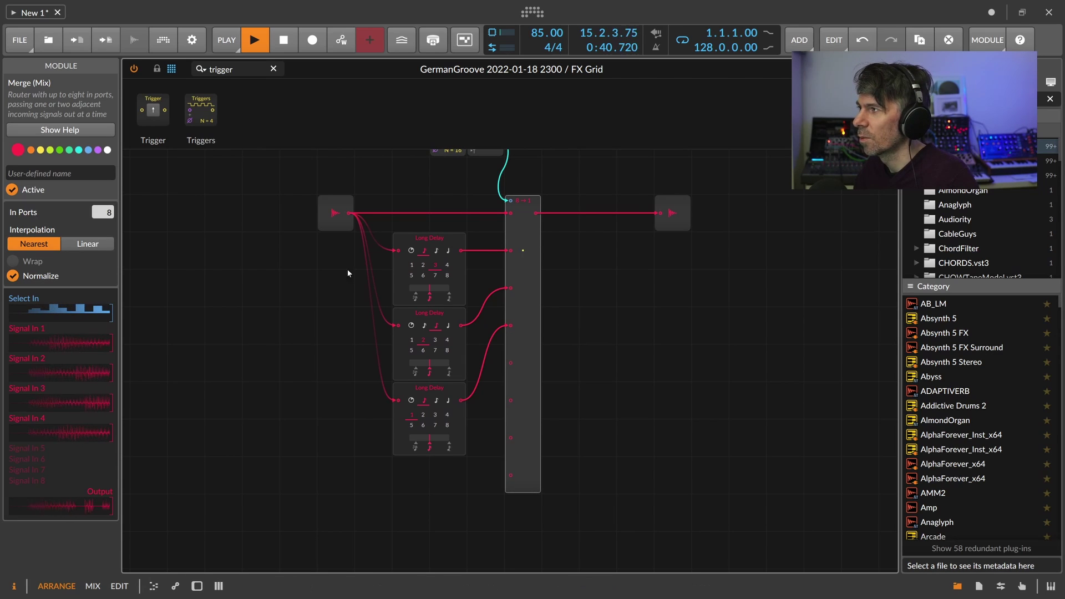
Duplicate the lowest Long Delay four times and connect each copy's output to the next free Merge input
left_click(438, 397)
key("ctrl+d")
key("ctrl+d")
key("ctrl+d")
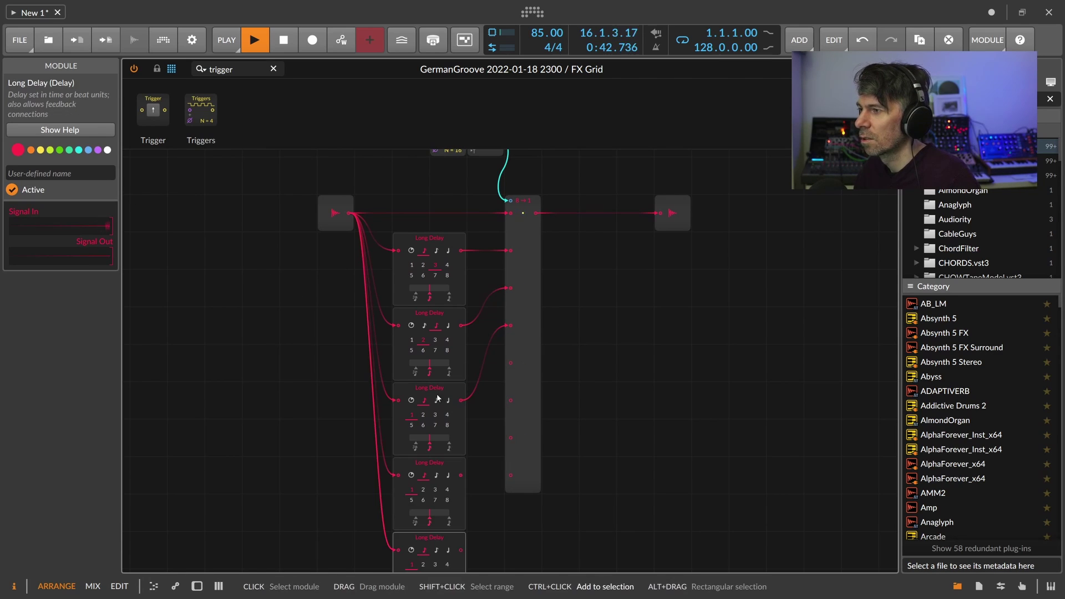
scroll(468, 391, "down", 2)
left_click_drag(461, 400, 510, 288)
left_click_drag(460, 475, 510, 325)
scroll(484, 440, "down", 3)
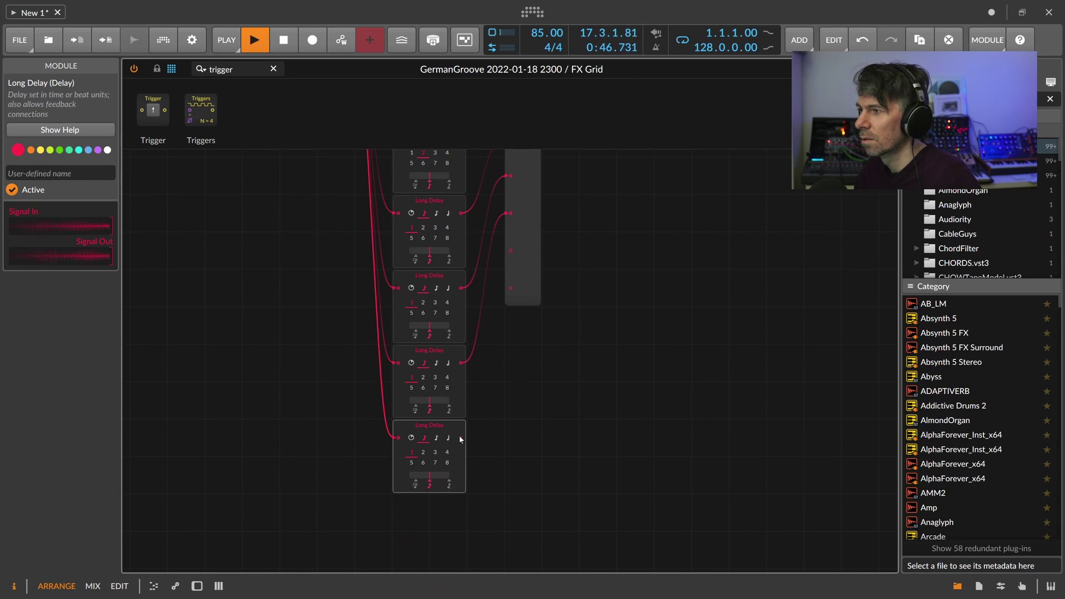
left_click_drag(509, 268, 510, 213)
key("ctrl+d")
scroll(426, 432, "down", 2)
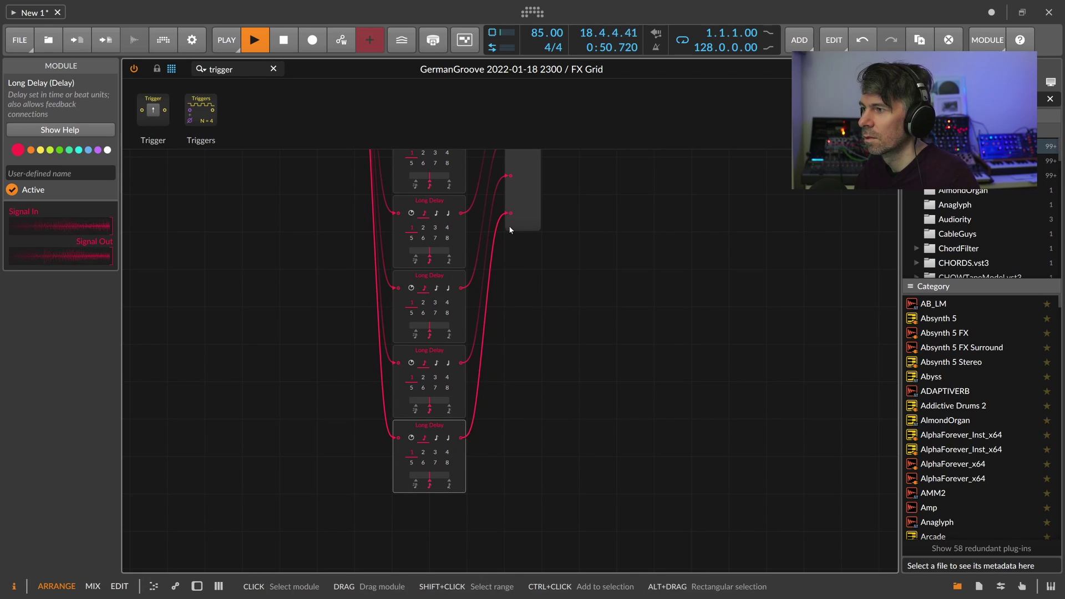
Set the three lowest Long Delays to eighth-note units with counts of 7, 3 and 2 from upper to lower
left_click(436, 438)
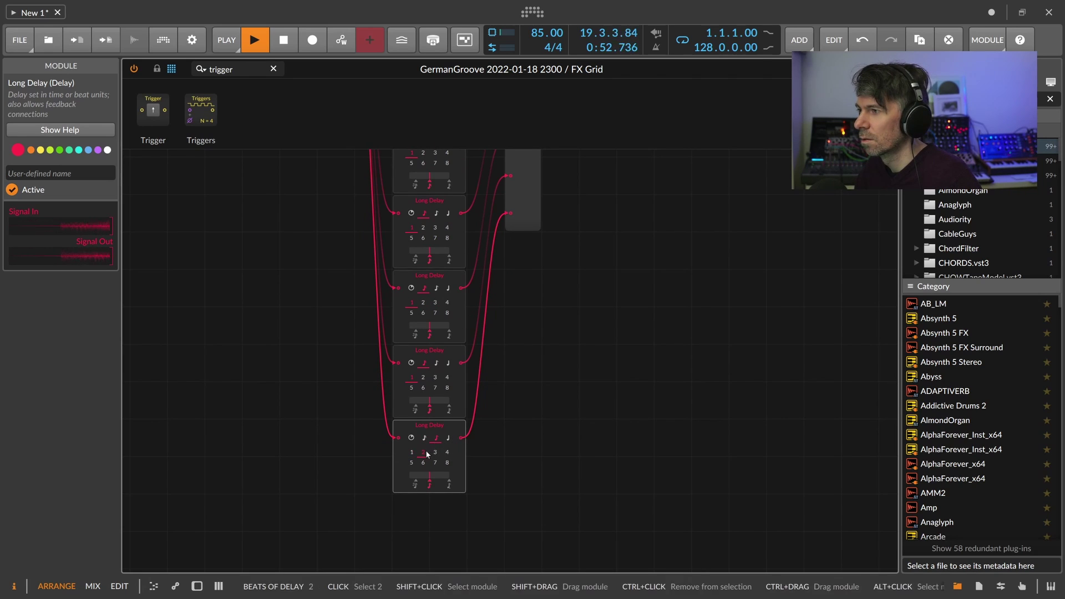
left_click(436, 364)
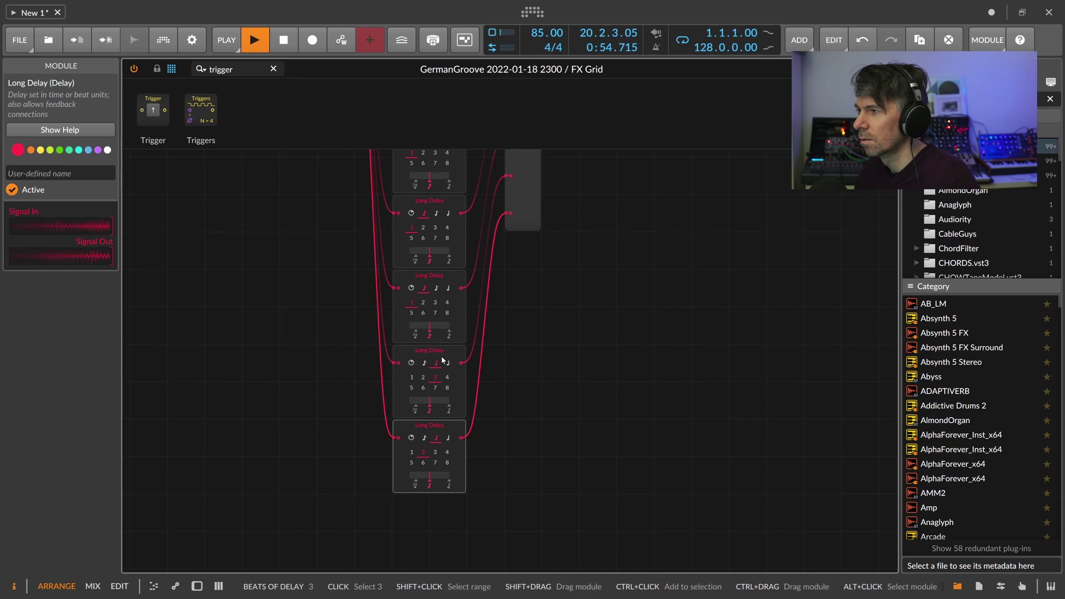
left_click(436, 288)
left_click(435, 313)
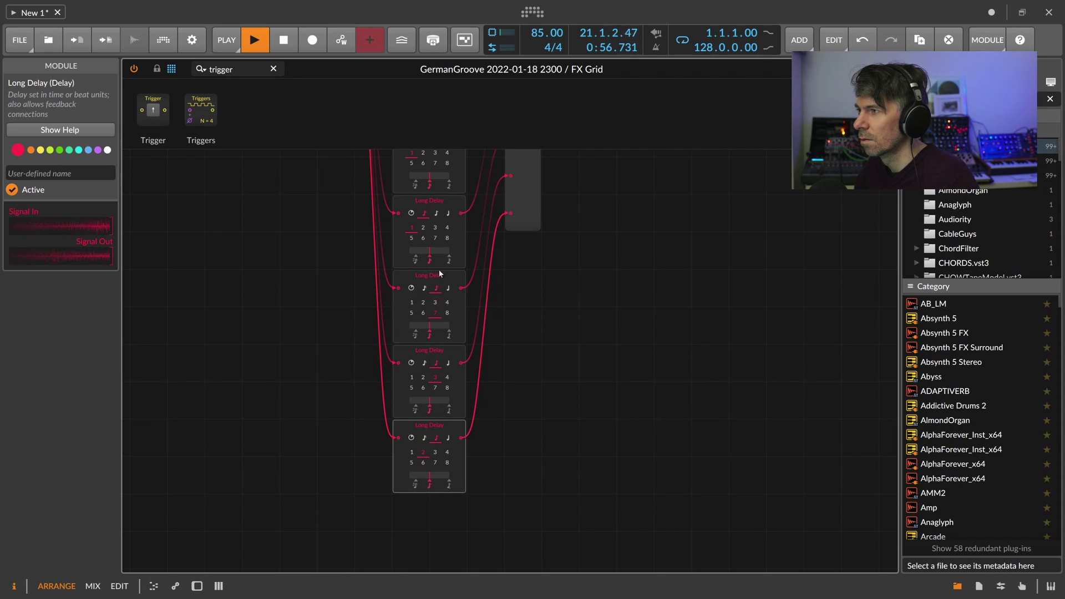
Set the fourth Long Delay to 5 quarter notes and the third Long Delay to 3 eighth notes
scroll(438, 277, "up", 2)
left_click(423, 312)
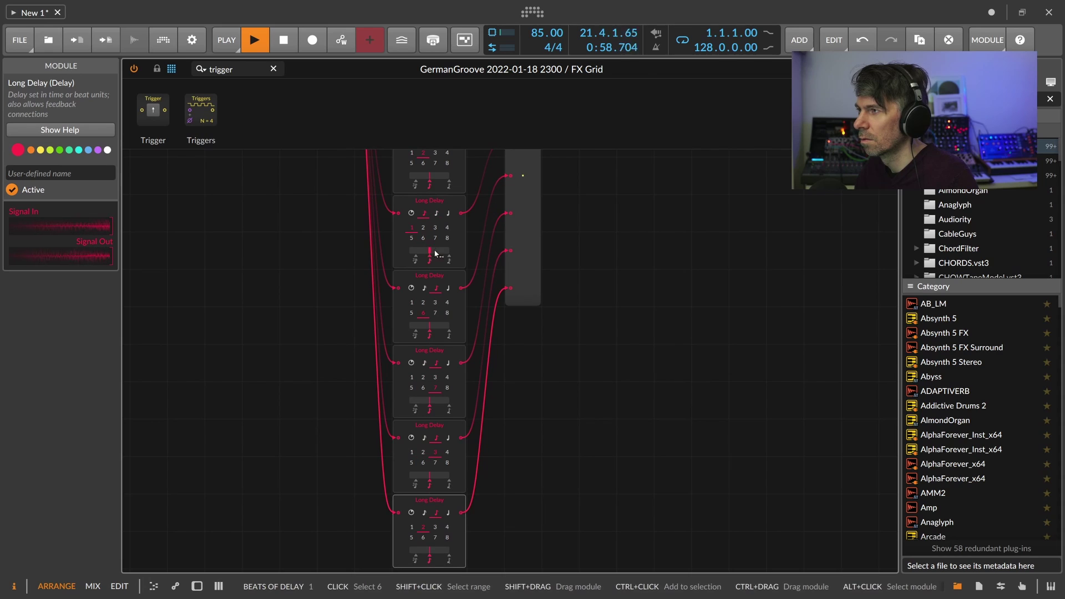
left_click(447, 288)
left_click(411, 313)
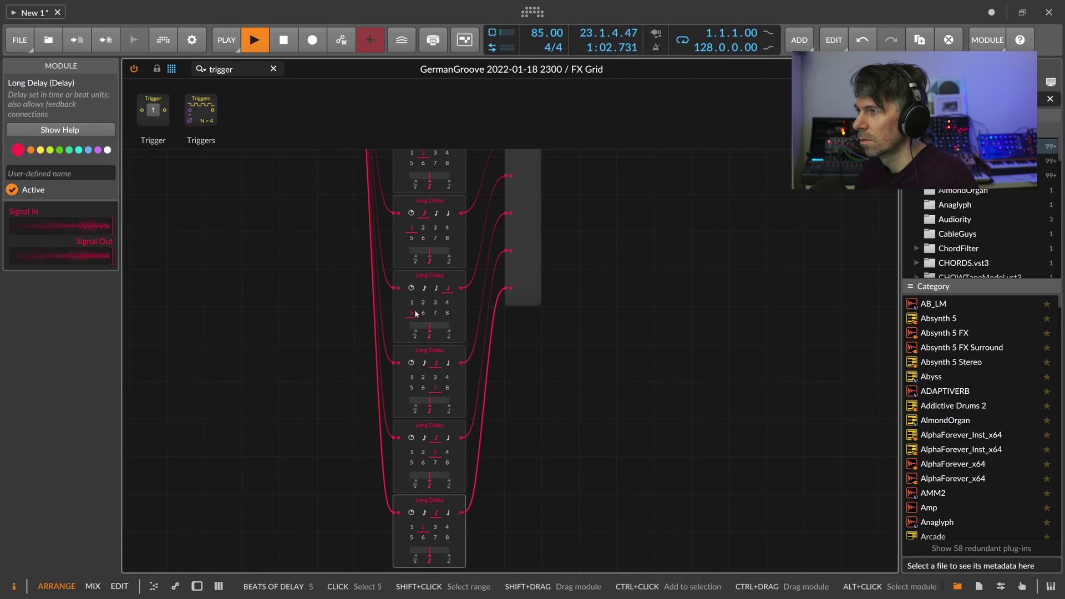
scroll(437, 269, "up", 1)
left_click(435, 265)
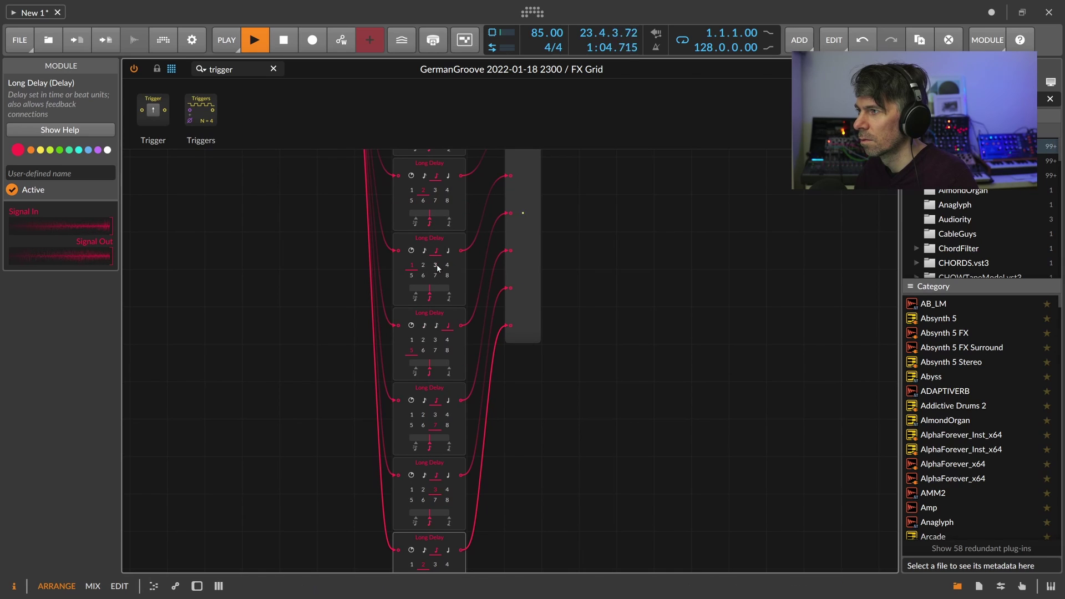
Lower the Triggers module's N value to slow down the random switching between delays
scroll(432, 279, "up", 2)
scroll(441, 283, "up", 3)
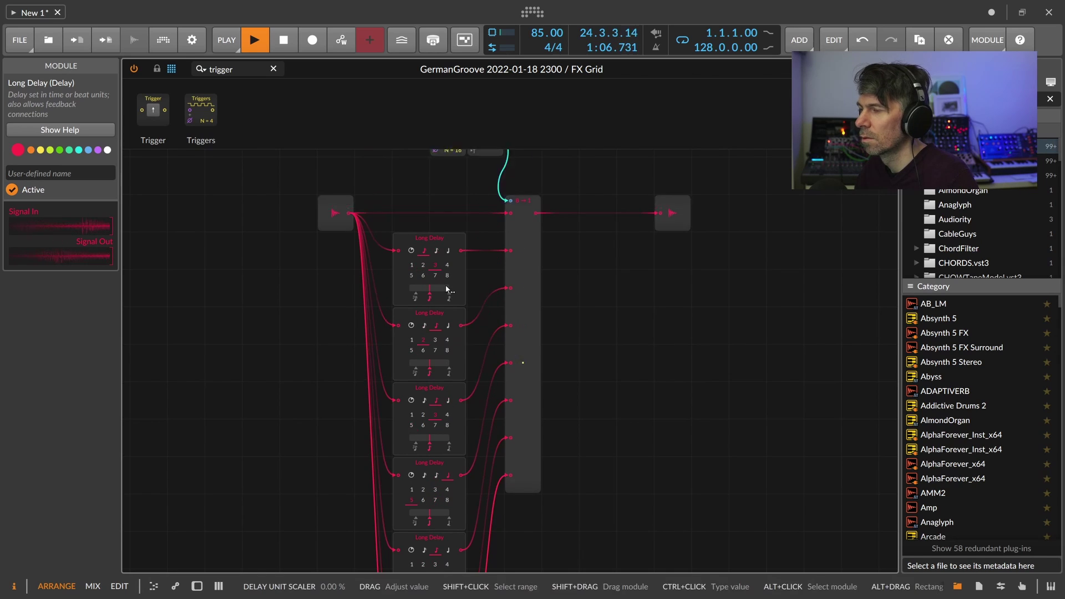
scroll(447, 289, "down", 1)
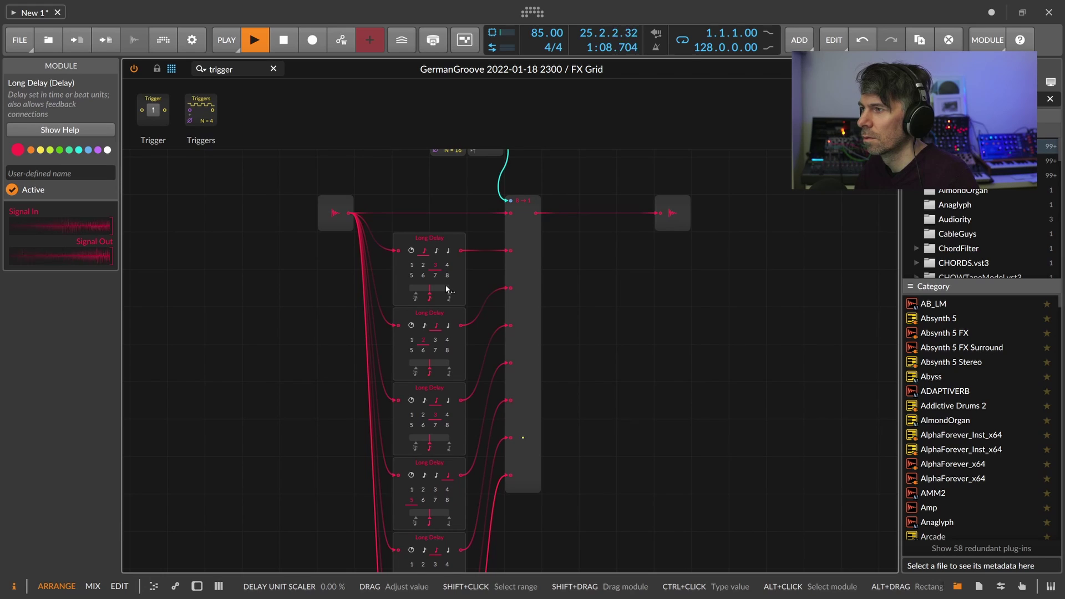
scroll(447, 289, "up", 1)
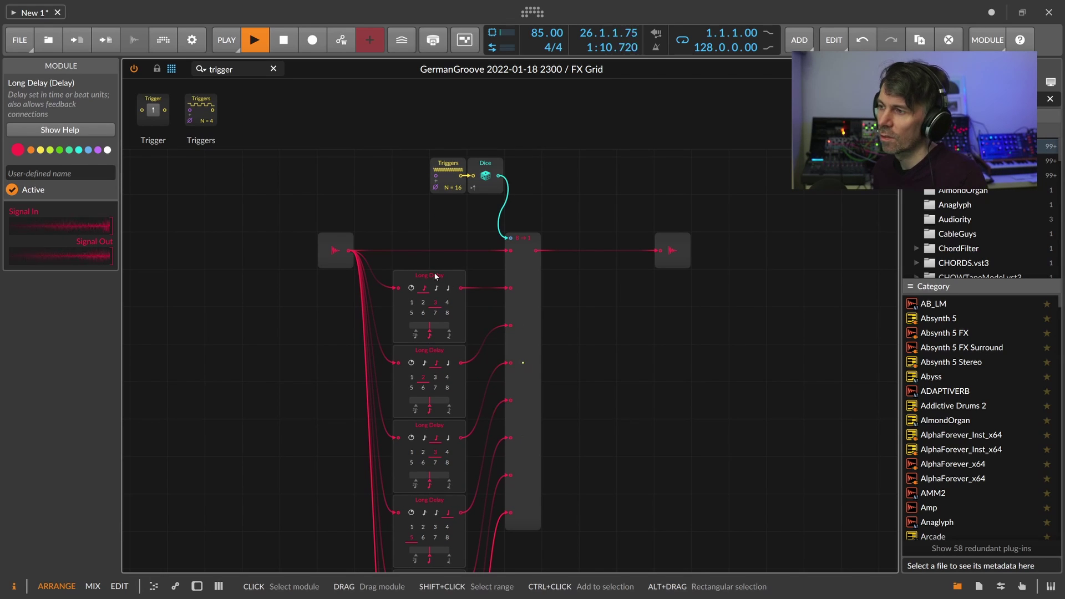
scroll(482, 273, "down", 1)
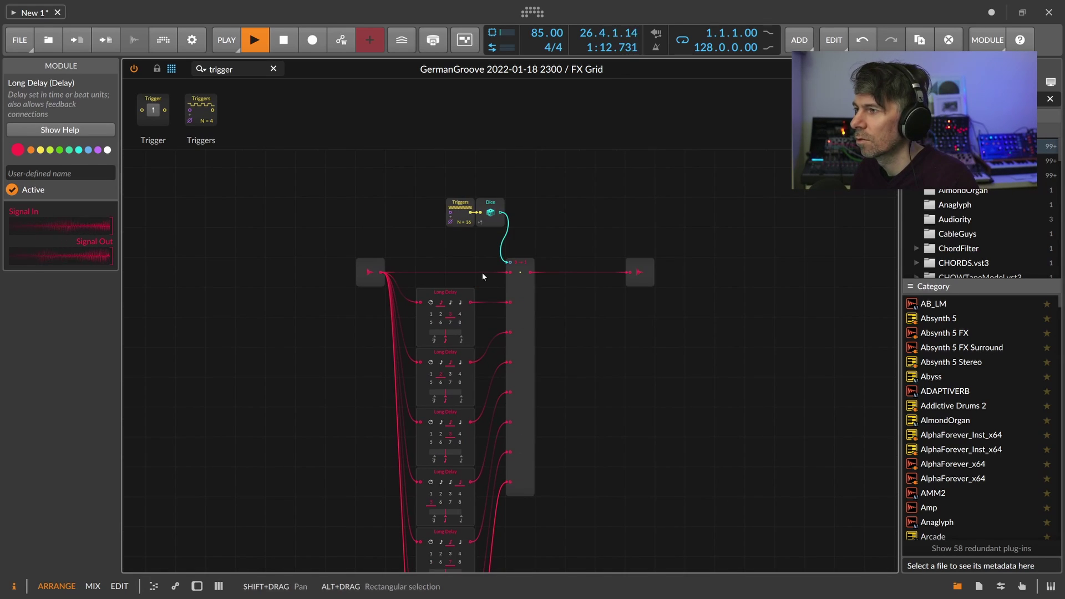
scroll(362, 359, "down", 2)
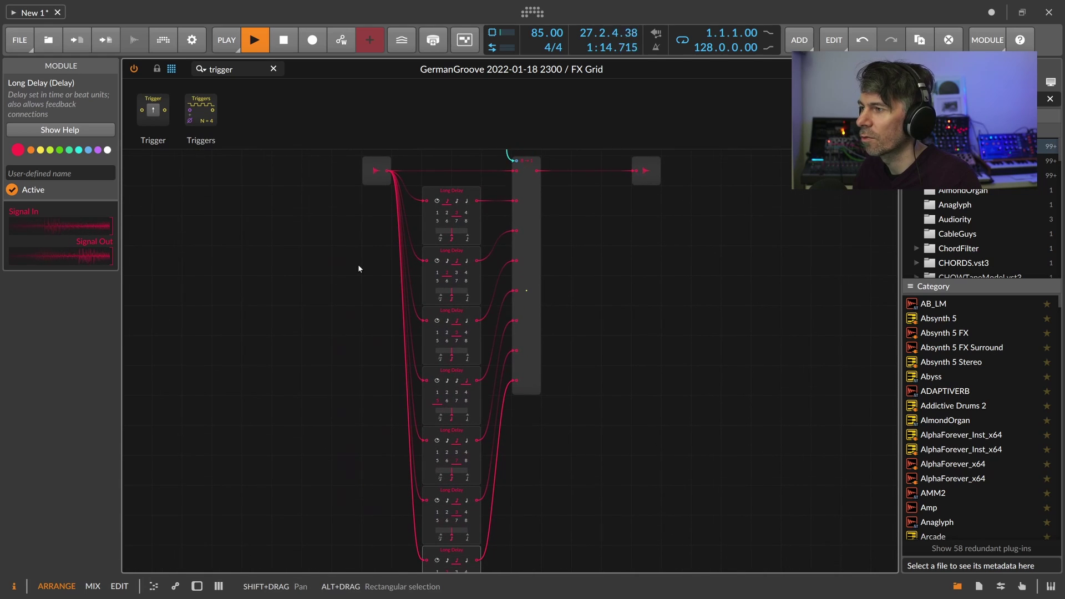
left_click_drag(381, 305, 361, 302)
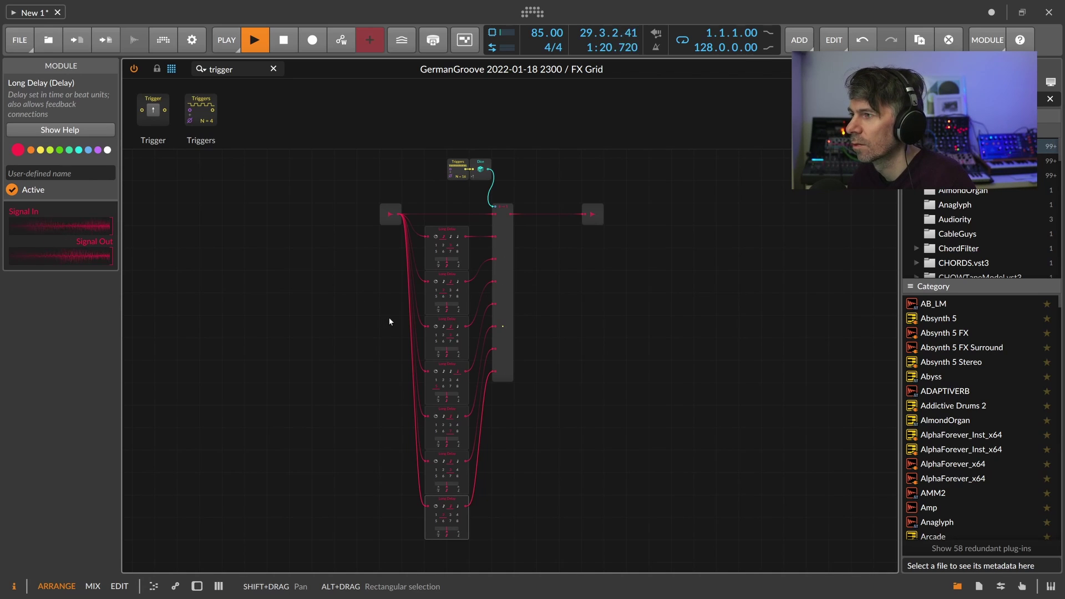
left_click_drag(462, 177, 462, 186)
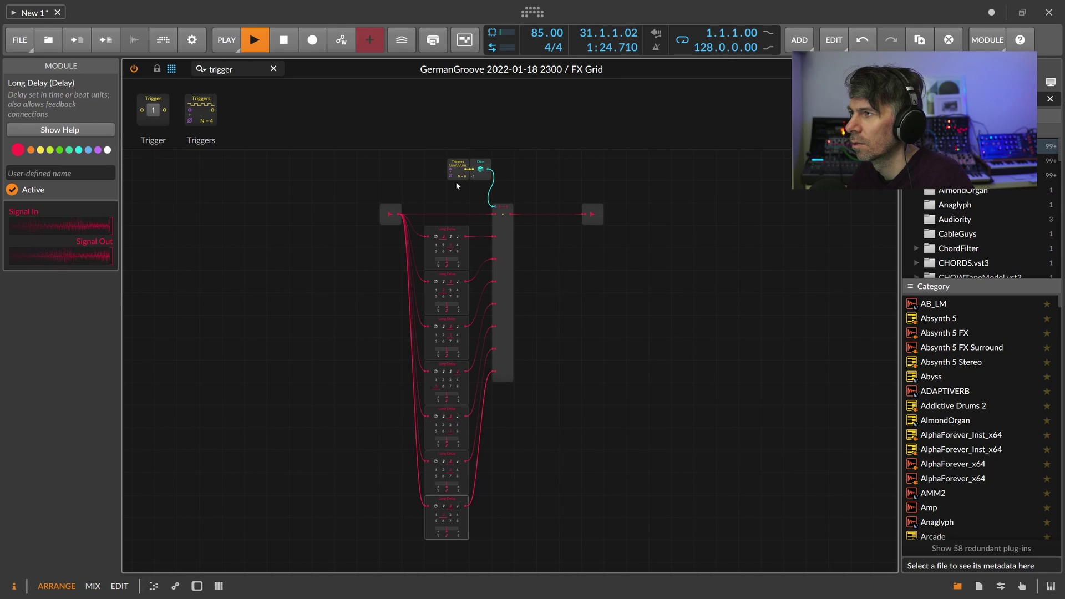
left_click(439, 190)
mouse_move(403, 206)
left_mouse_down()
mouse_move(357, 188)
mouse_move(413, 199)
left_mouse_up()
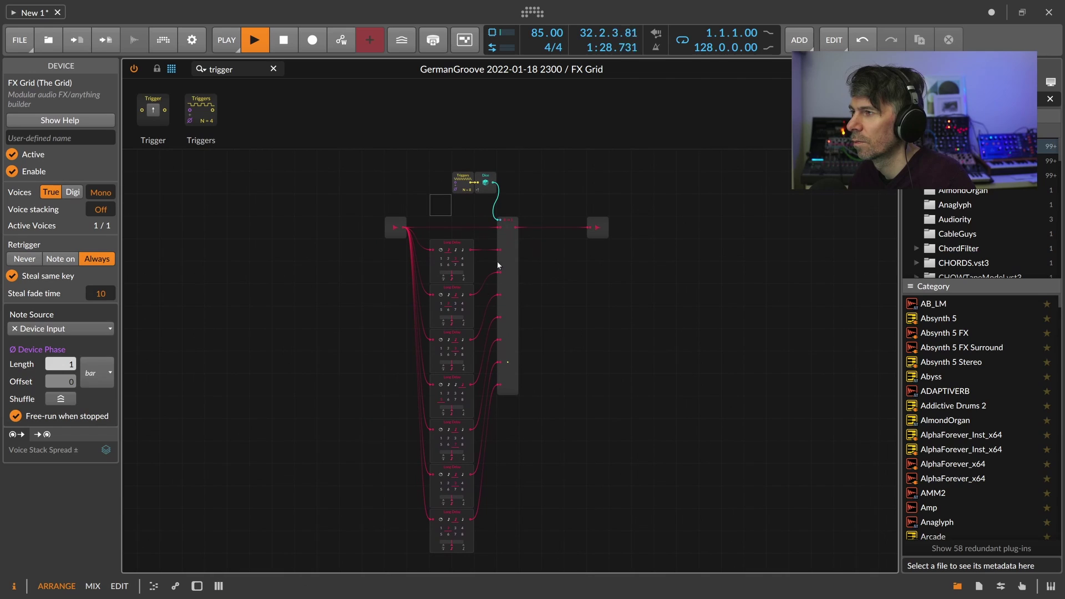
Delete all Long Delays, the Merge, Triggers and Dice modules, leaving only the audio input and output
left_click_drag(403, 524, 475, 326)
key("Delete")
key("Delete")
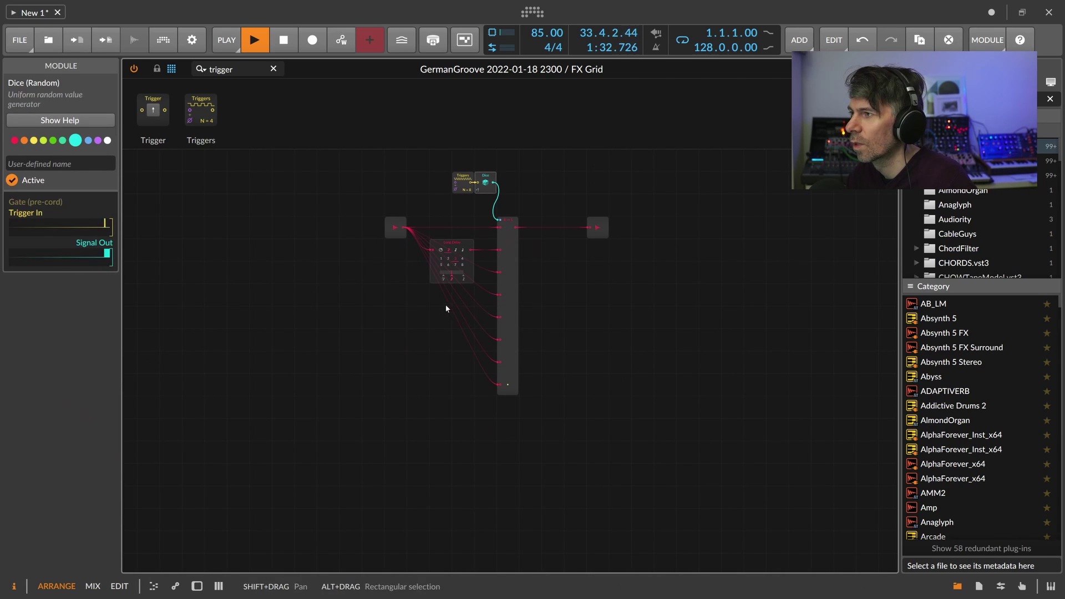
left_click(502, 258)
key("Delete")
left_click(470, 244)
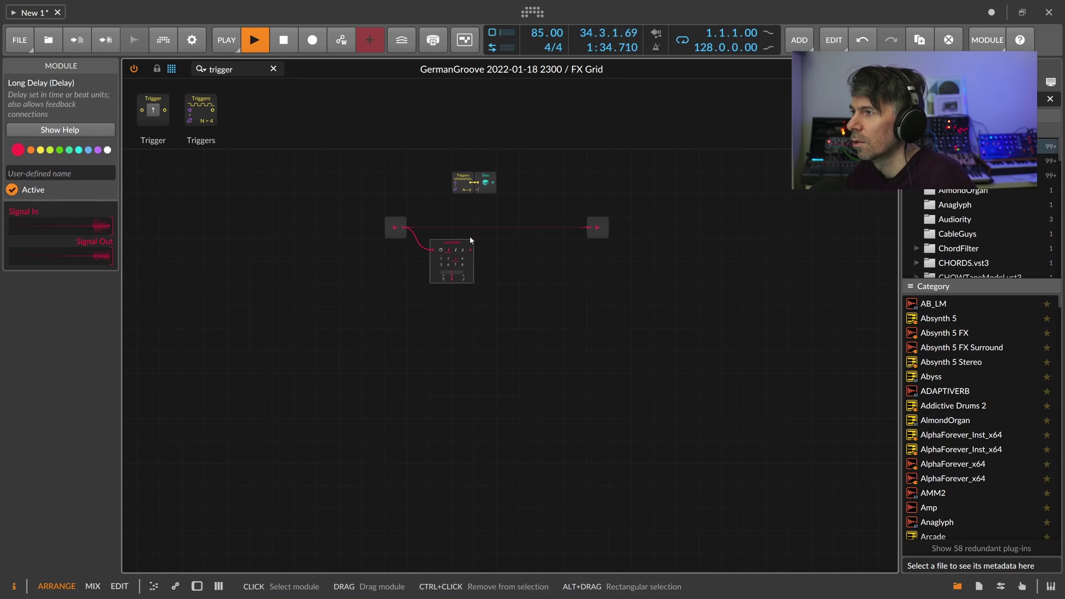
key("Delete")
key("Delete")
Add a Mod Delay below the direct signal cable and insert a Mixer just before the audio output
scroll(463, 258, "up", 3)
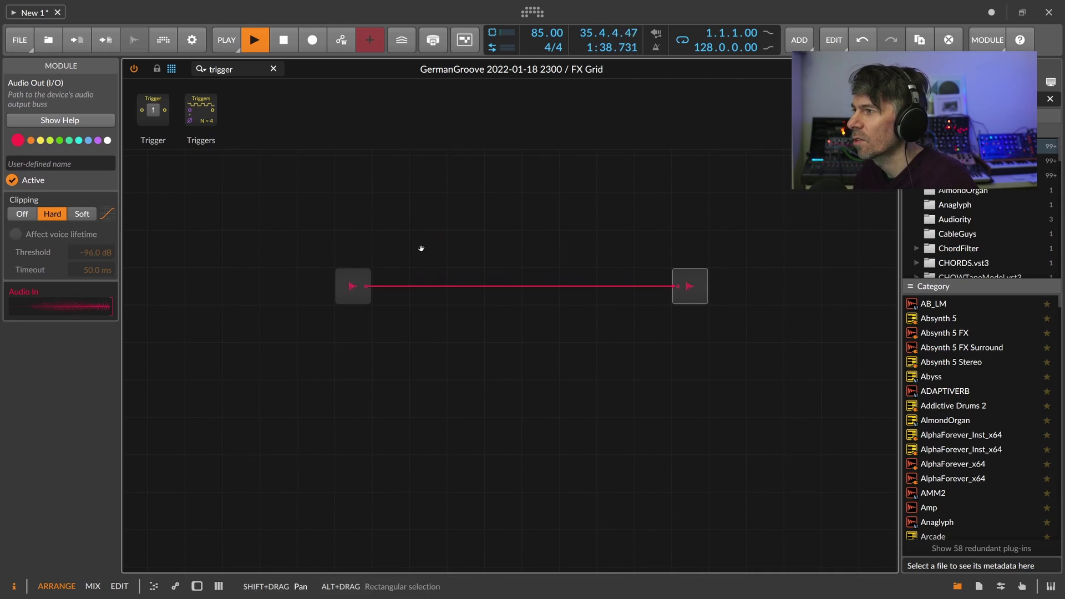
type("mod")
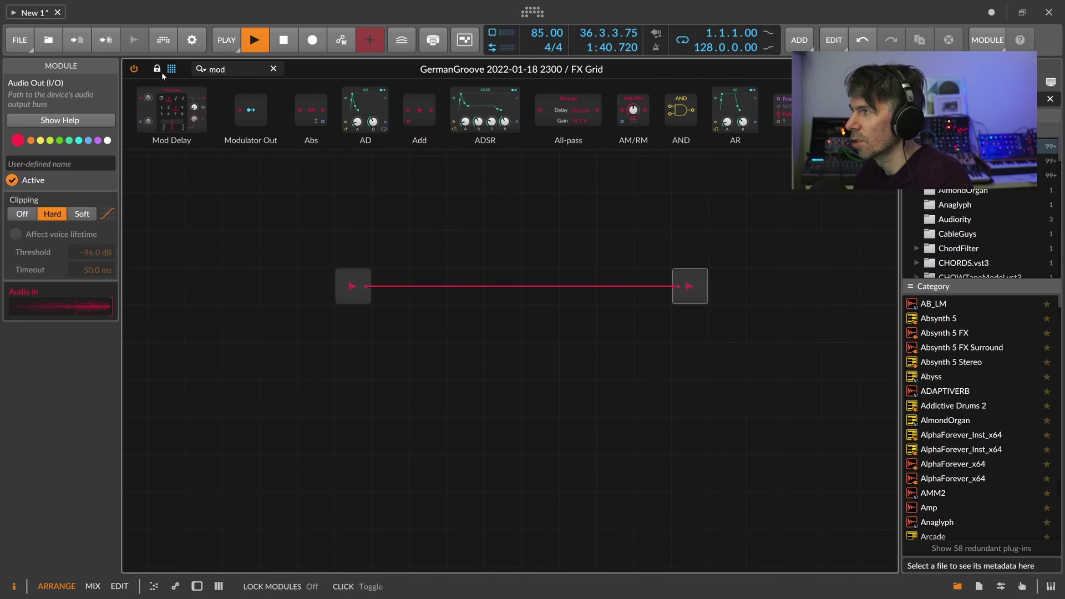
left_click_drag(173, 106, 502, 333)
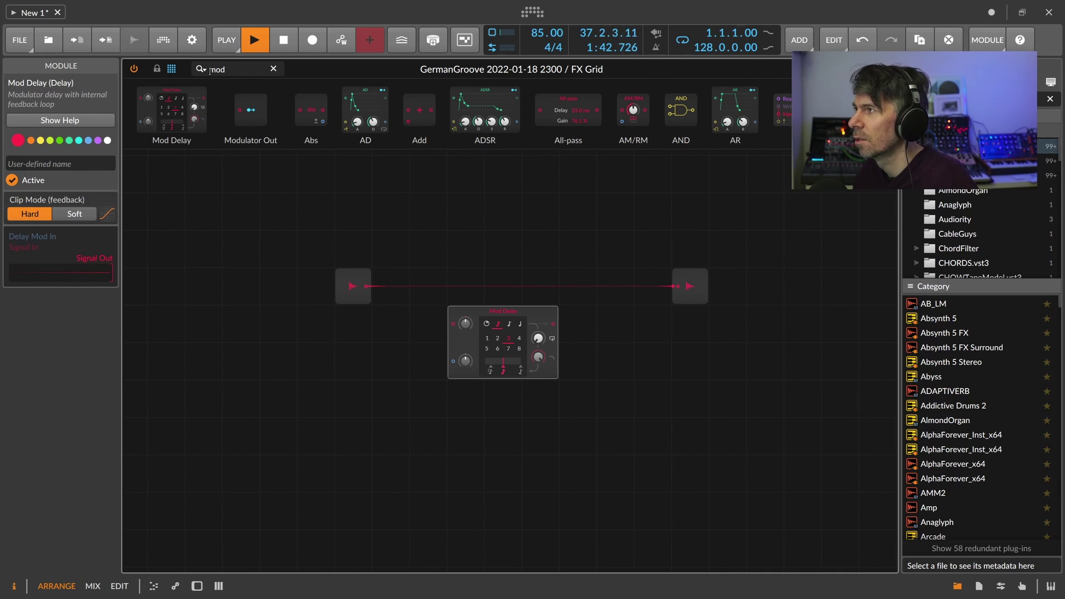
type("mix")
left_click_drag(171, 110, 642, 276)
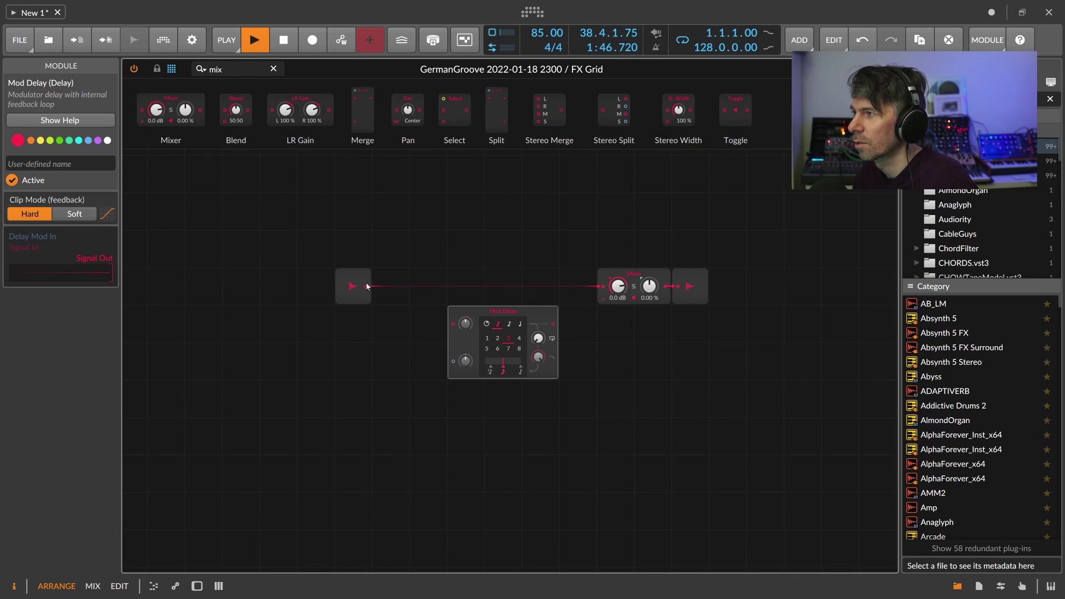
Route the input directly and through the Mod Delay into separate Mixer channels, with the delay count set to 4
left_click_drag(366, 286, 453, 323)
left_click_drag(367, 286, 601, 287)
left_click_drag(553, 323, 603, 324)
left_click(517, 341)
left_click_drag(547, 343, 513, 339)
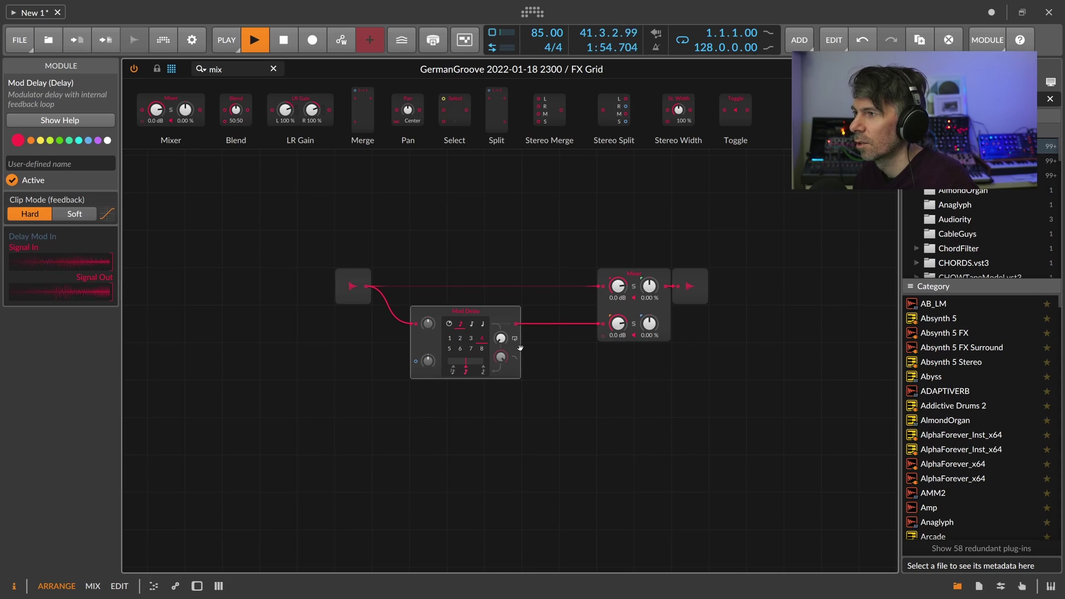
Insert an SVF filter between the Mod Delay and the Mixer with its cutoff at about 4.5 kHz
left_click(228, 70)
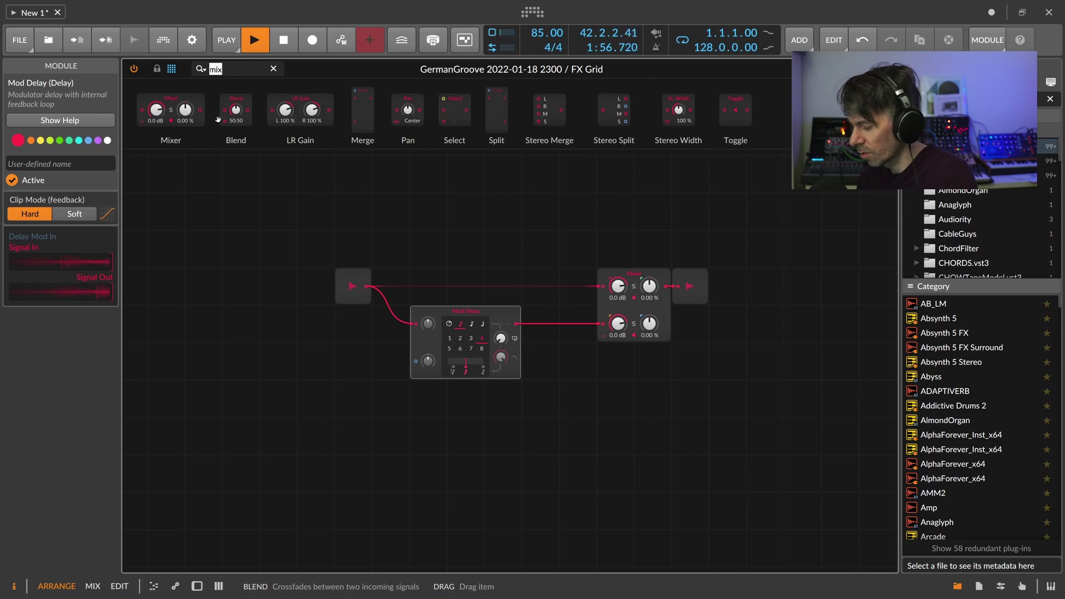
type("filter")
left_click_drag(312, 111, 171, 90)
left_click_drag(528, 129, 613, 315)
left_click(577, 372)
left_click_drag(577, 344, 578, 338)
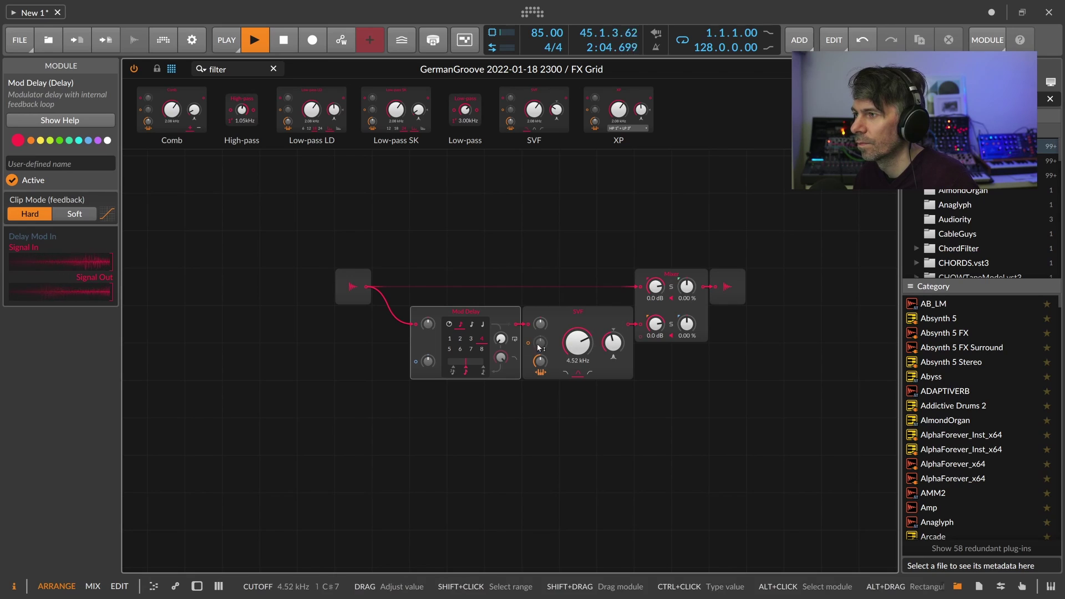
Raise the Mod Delay's feedback to about 59 %, shorten its delay count and adjust the SVF resonance
left_click_drag(500, 339, 500, 335)
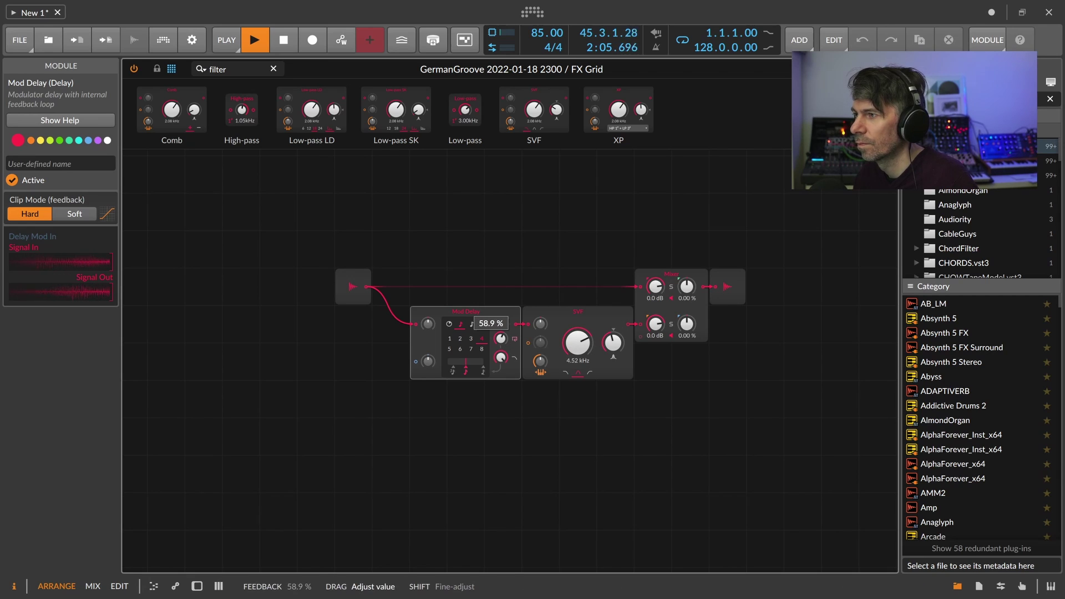
left_click(471, 338)
mouse_move(613, 343)
left_mouse_down()
mouse_move(613, 322)
mouse_move(612, 342)
left_mouse_up()
Duplicate the Mod Delay and SVF pair below with cutoff 723 Hz and delay count 4, and cable it to a new Mixer channel
left_click_drag(612, 422, 458, 399)
left_click_drag(577, 419, 577, 454)
left_click(481, 414)
left_click_drag(628, 399, 640, 337)
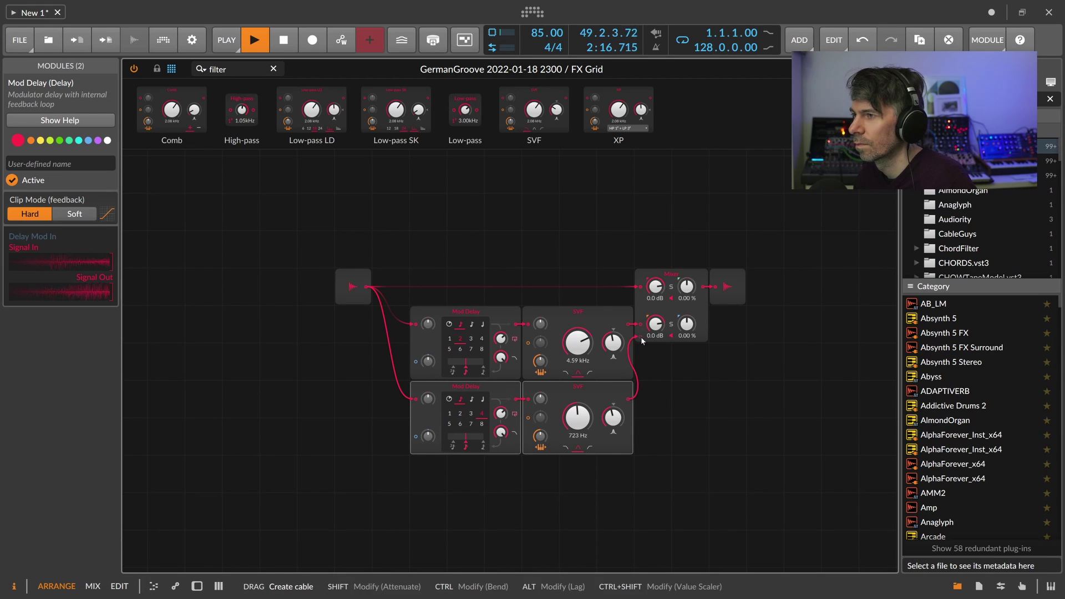
Lower the bottom SVF's cutoff to 448 Hz, fine-tuning its resonance and the feedback of both Mod Delays
left_click_drag(584, 418, 584, 423)
left_click_drag(612, 417, 612, 419)
left_click_drag(502, 340, 502, 342)
left_click_drag(502, 416, 502, 418)
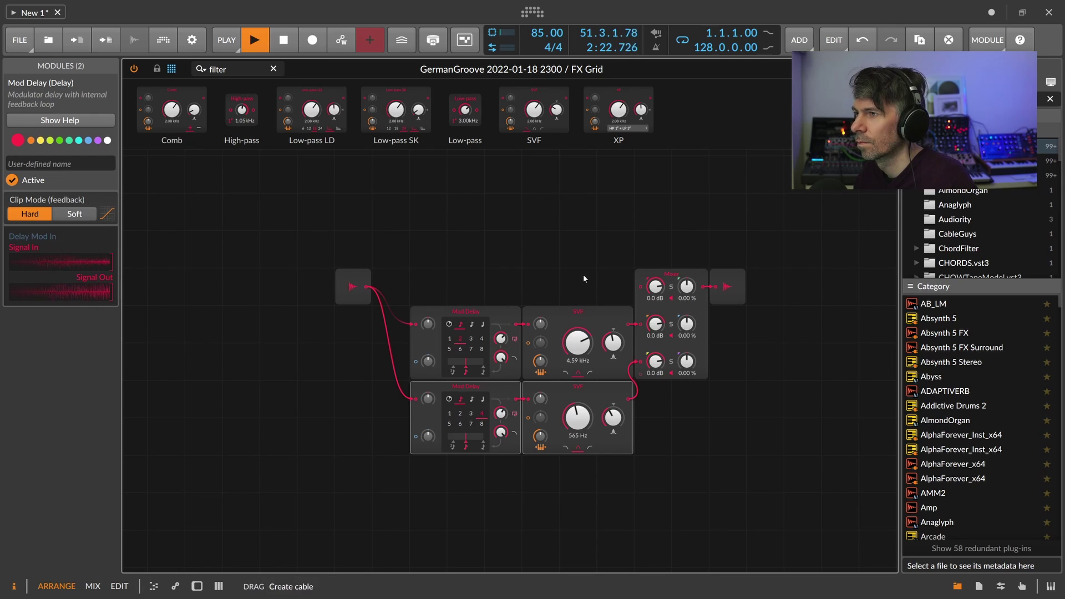
left_click_drag(577, 417, 575, 421)
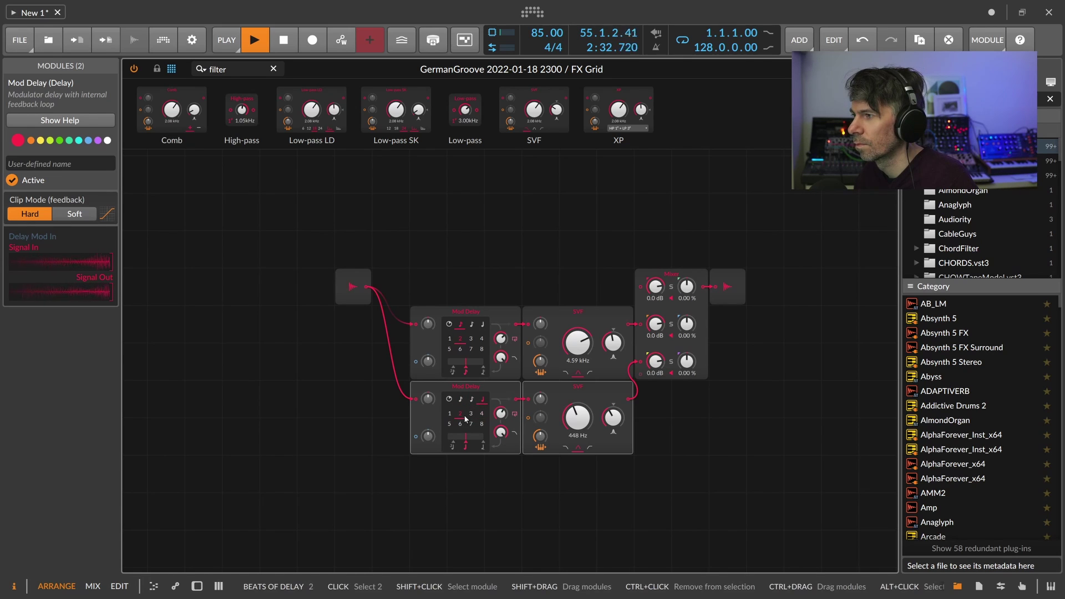
Set the upper Mod Delay to 8 quarter notes with SVF cutoff 5.24 kHz, and the lower one to 6 with cutoff 1.01 kHz
left_click(482, 325)
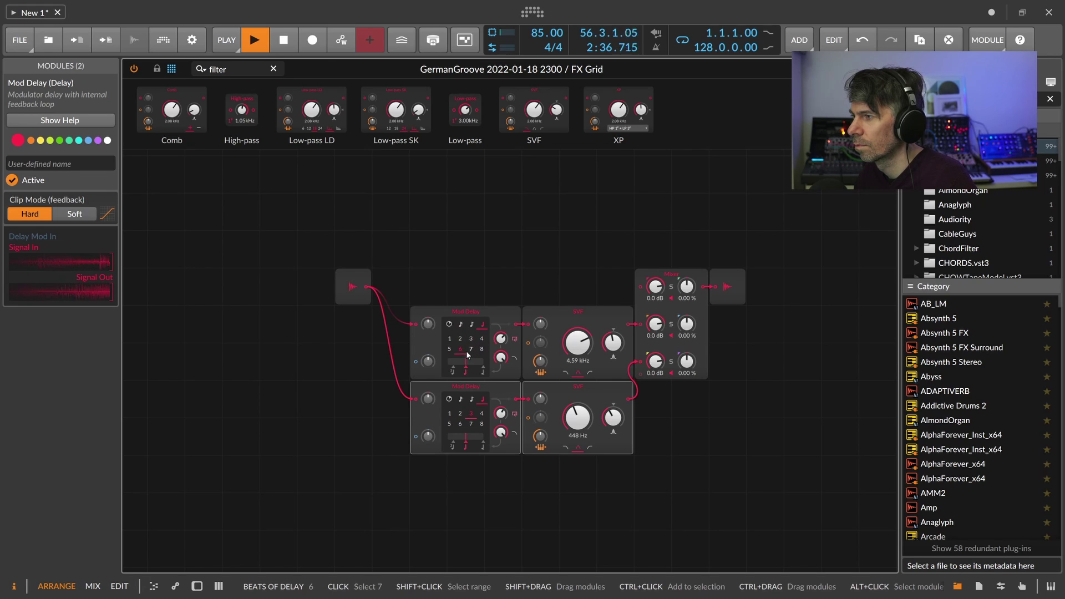
left_click(481, 423)
left_click_drag(578, 346, 578, 336)
left_click(482, 349)
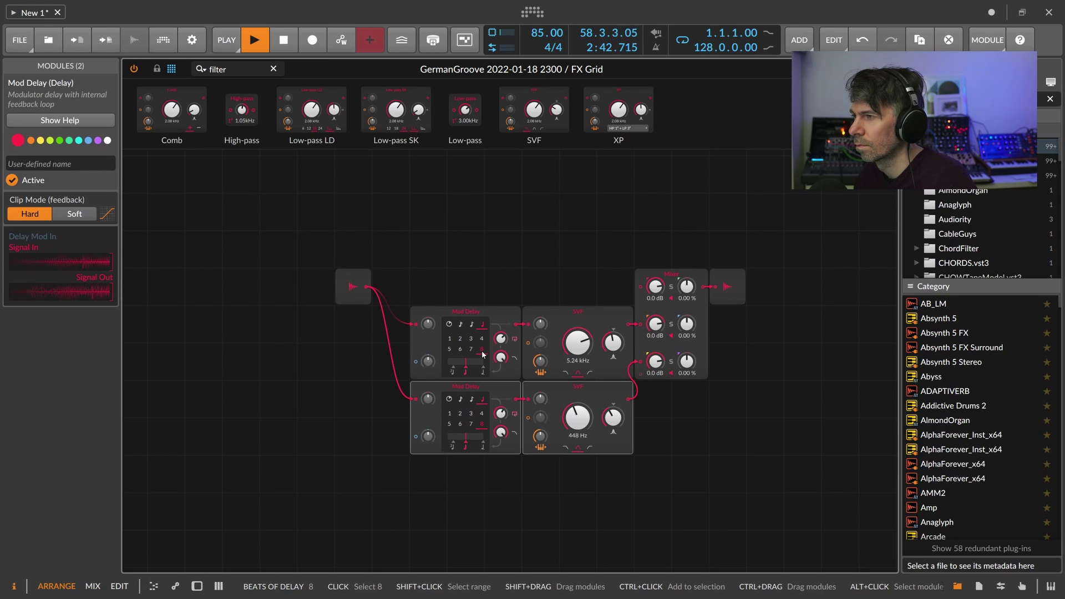
left_click(471, 424)
left_click_drag(572, 417, 571, 408)
left_click(456, 424)
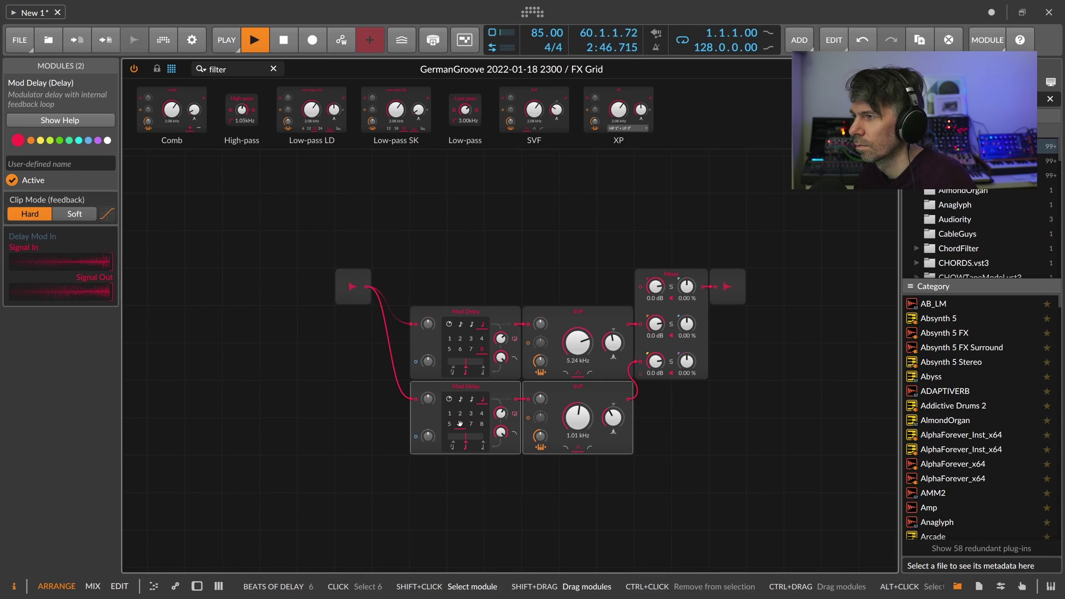
Duplicate the lower Mod Delay and SVF pair beneath it as a third delay line fed by the audio input
left_click_drag(383, 409, 371, 400)
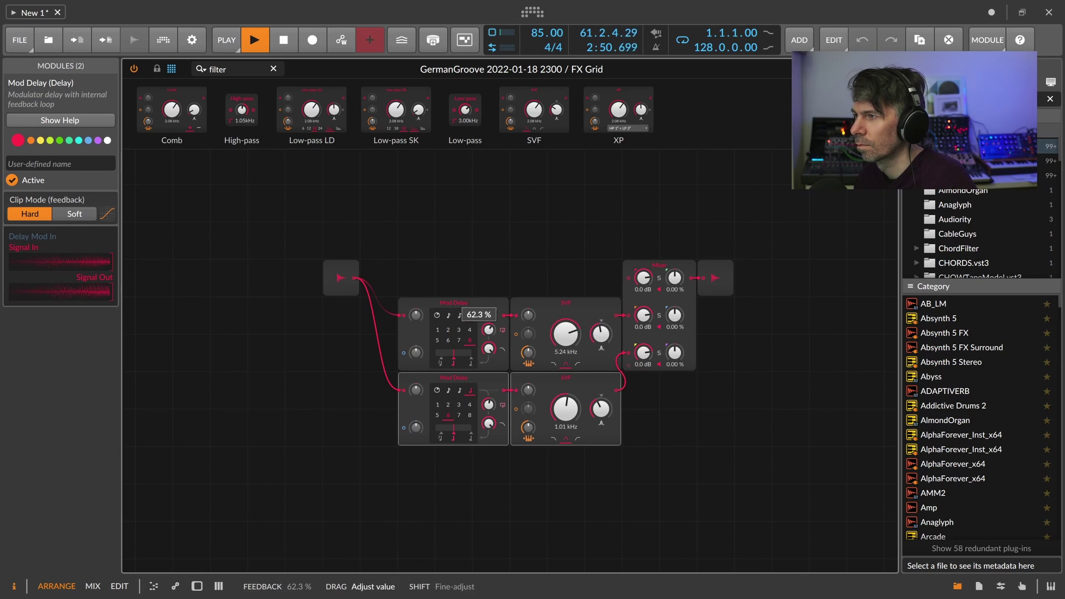
scroll(520, 340, "down", 2)
left_click_drag(598, 406, 422, 307)
left_click_drag(423, 310, 426, 393)
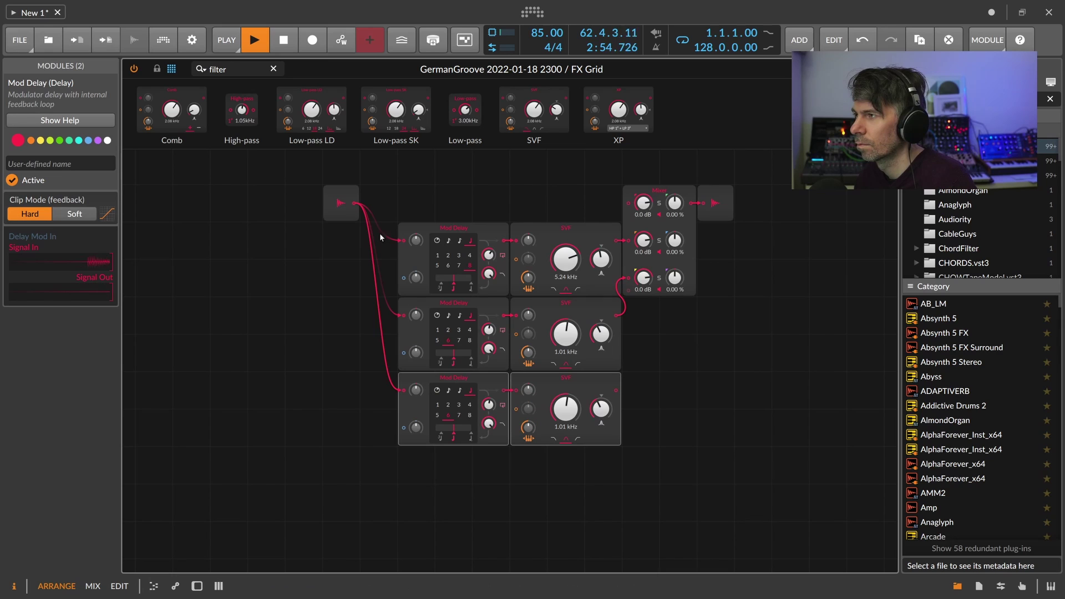
Add a Long Delay after the bottom SVF, cable it to a new Mixer channel and set the first channel's level to -1.7 dB
double_click(222, 65)
type("delay")
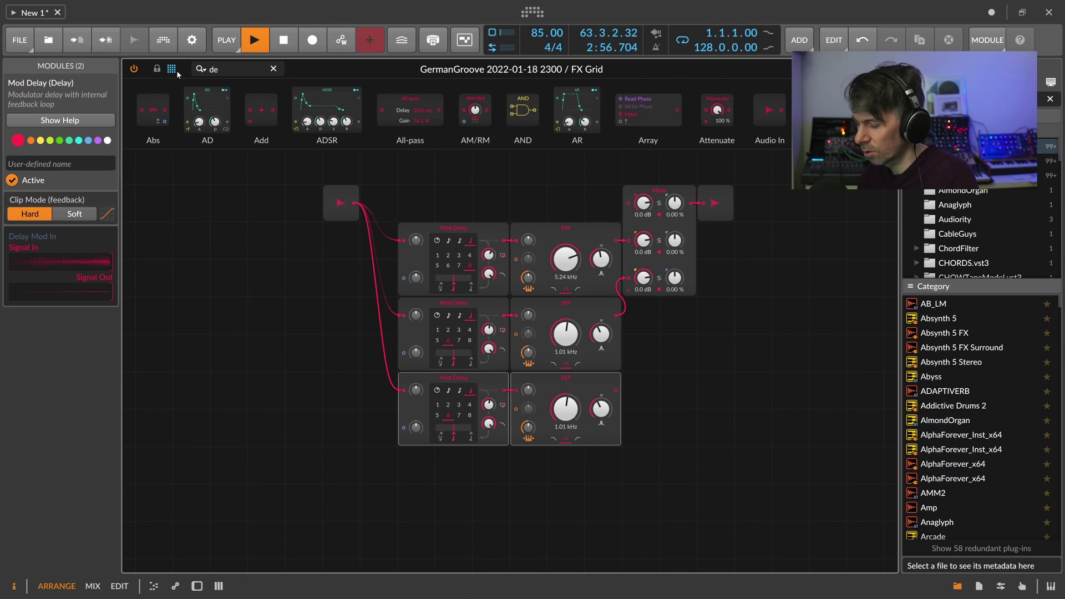
left_click_drag(266, 108, 657, 310)
left_click_drag(651, 199, 653, 205)
left_click_drag(786, 220, 657, 183)
left_click_drag(650, 189, 744, 196)
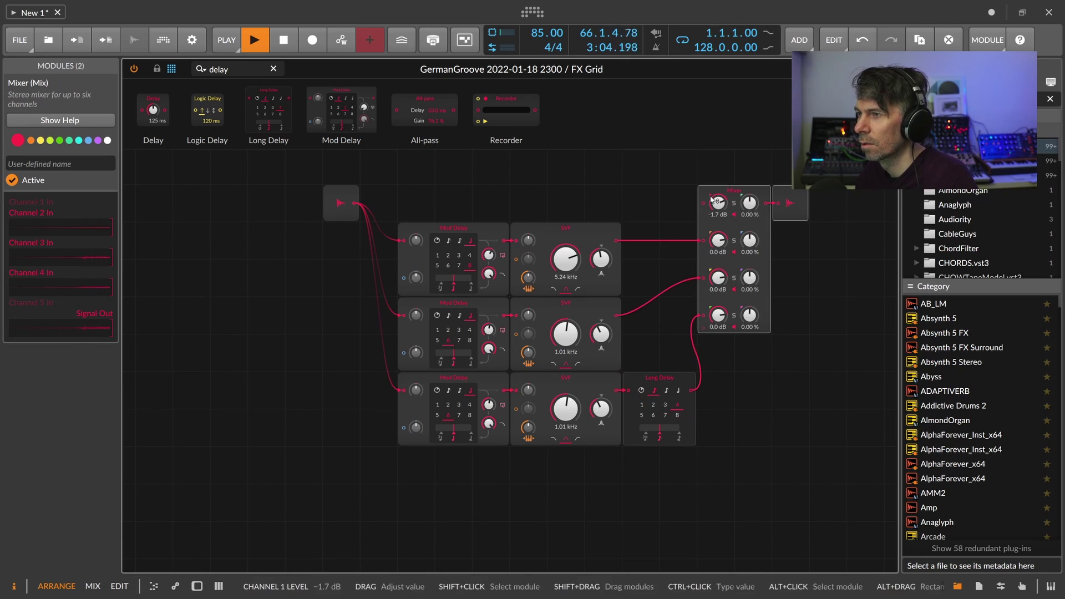
Insert a second Long Delay between the middle SVF and the Mixer, set to 6 eighth notes
left_click(676, 314)
left_click_drag(564, 230, 642, 338)
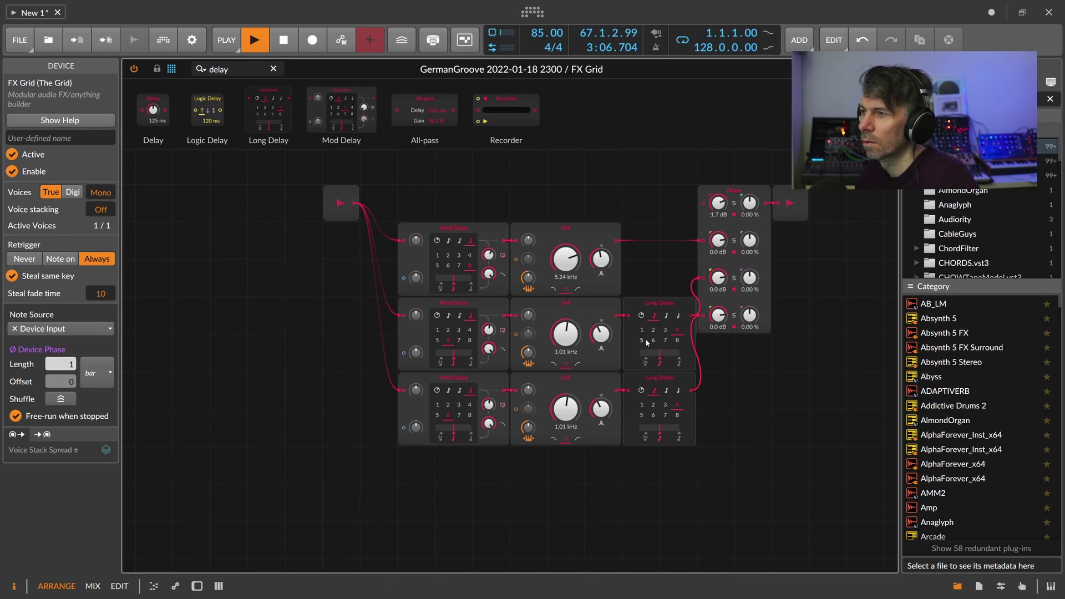
left_click(663, 333)
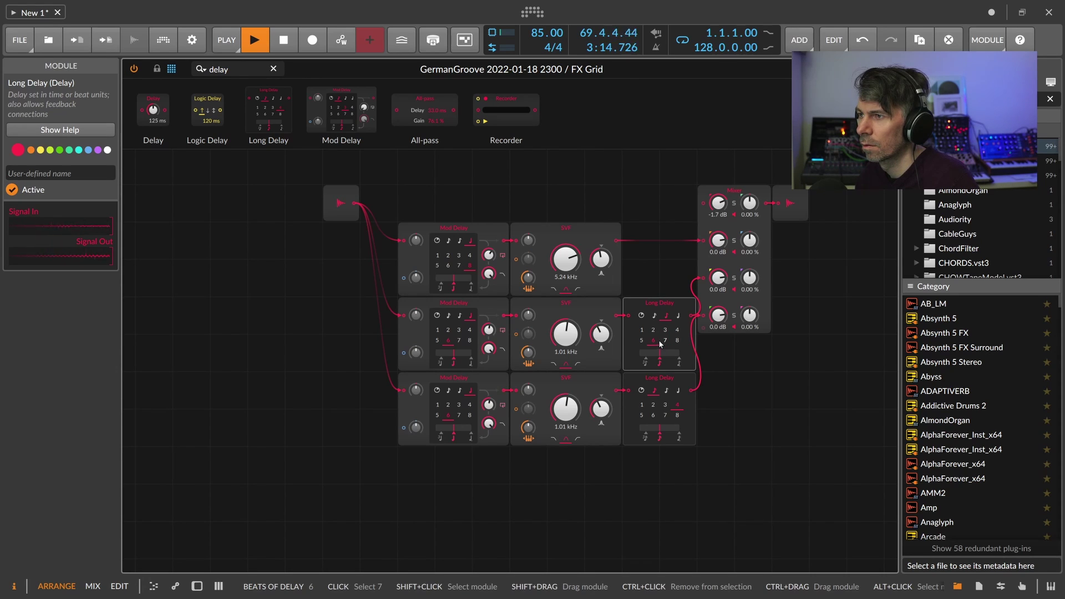
Insert a Long Delay of 4 quarter notes on the top line and set the SVF cutoffs to 406 Hz, 5.24 kHz and 2.85 kHz from top down
left_click_drag(614, 240, 638, 242)
left_click(666, 266)
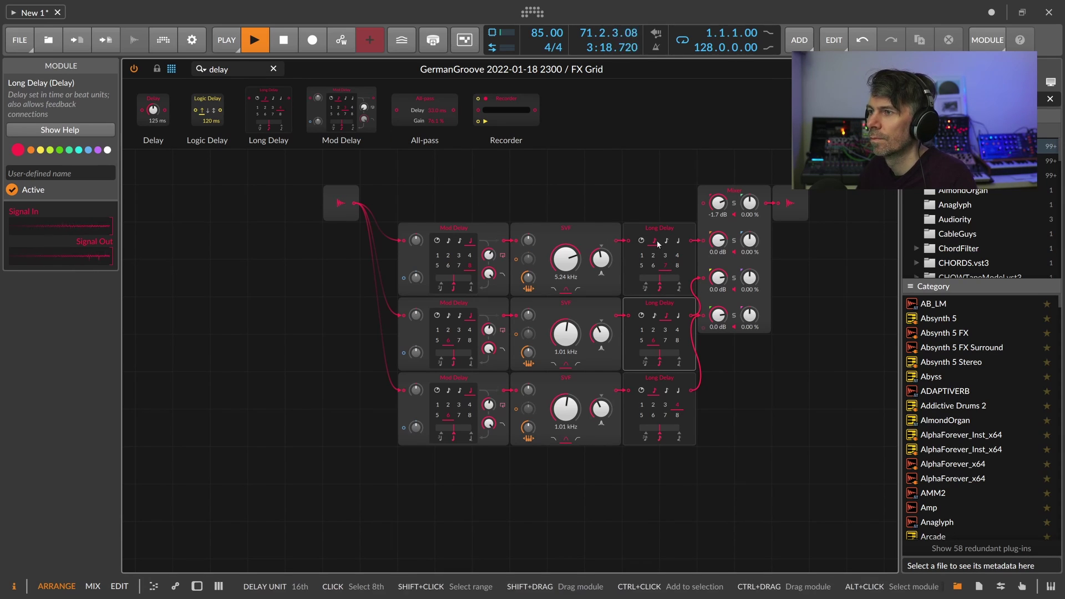
left_click(677, 256)
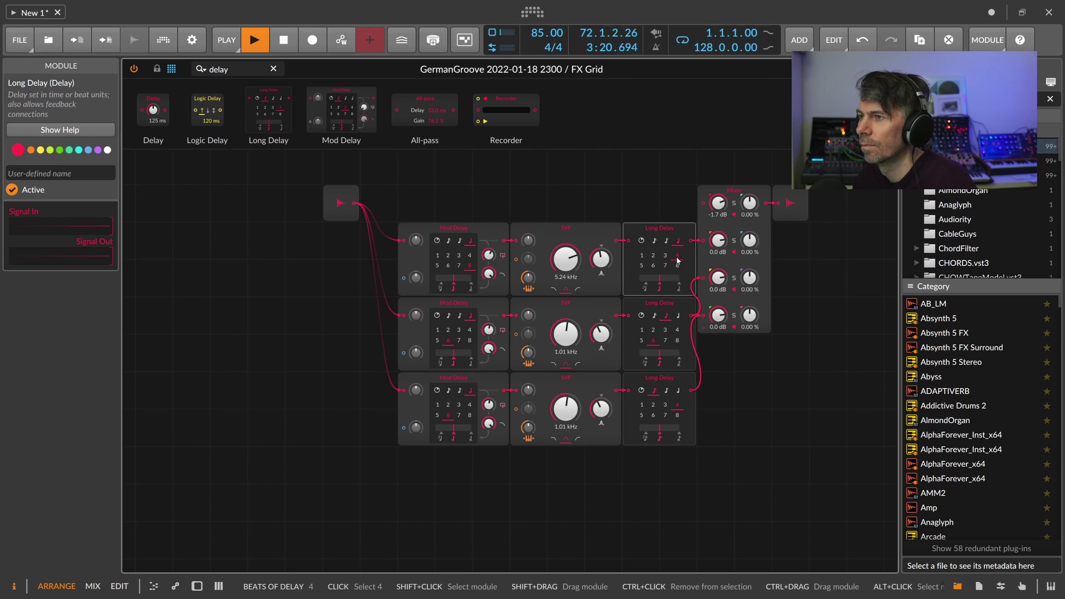
left_click_drag(571, 332, 571, 294)
left_click_drag(571, 414, 566, 392)
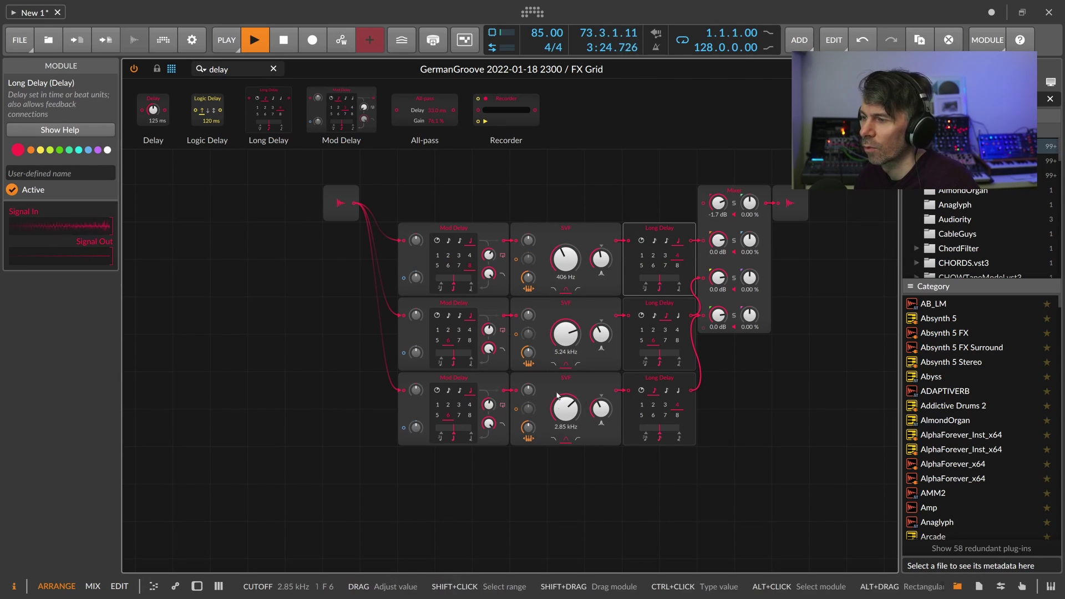
Add a sine LFO beside the bottom line with a 4-bar rate, modulating the bottom SVF's cutoff by +19.43
double_click(246, 68)
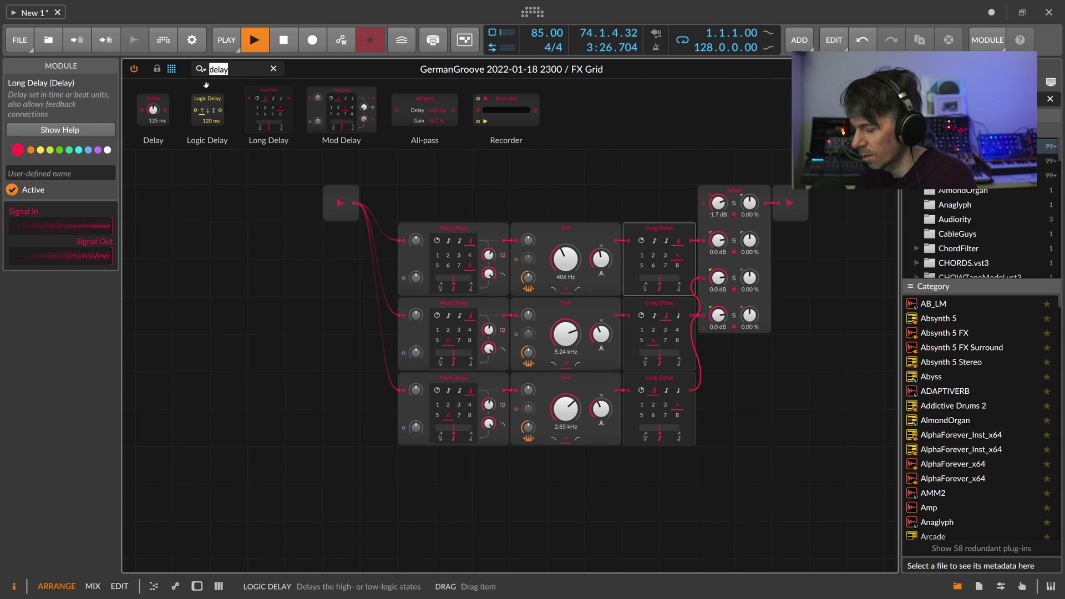
type("lfo")
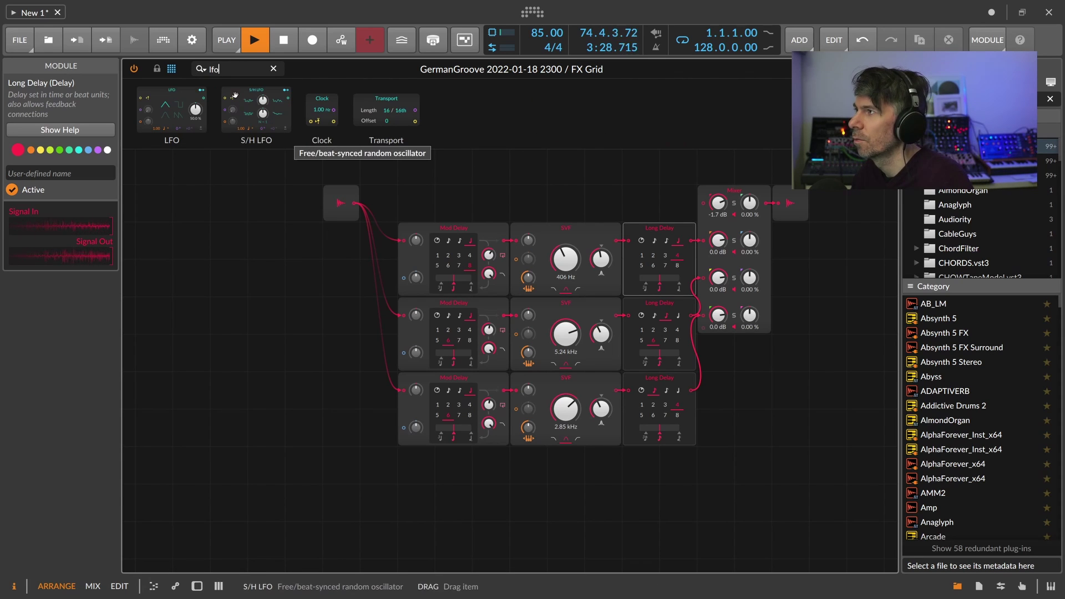
left_click_drag(172, 109, 318, 378)
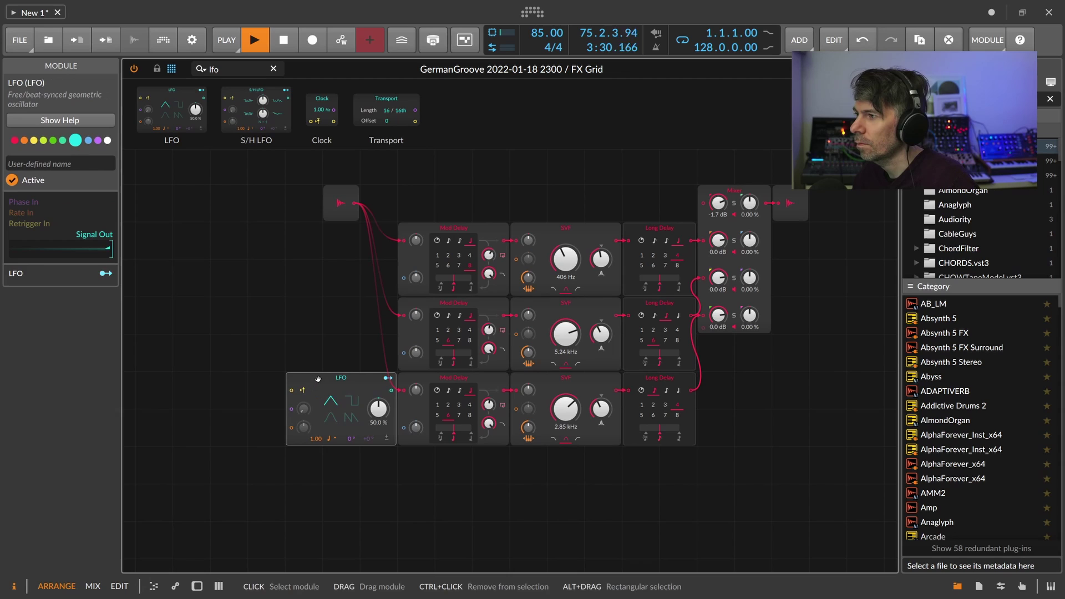
left_click(331, 438)
left_click(350, 183)
left_click_drag(315, 438, 315, 427)
left_click(387, 378)
left_click_drag(566, 409, 566, 383)
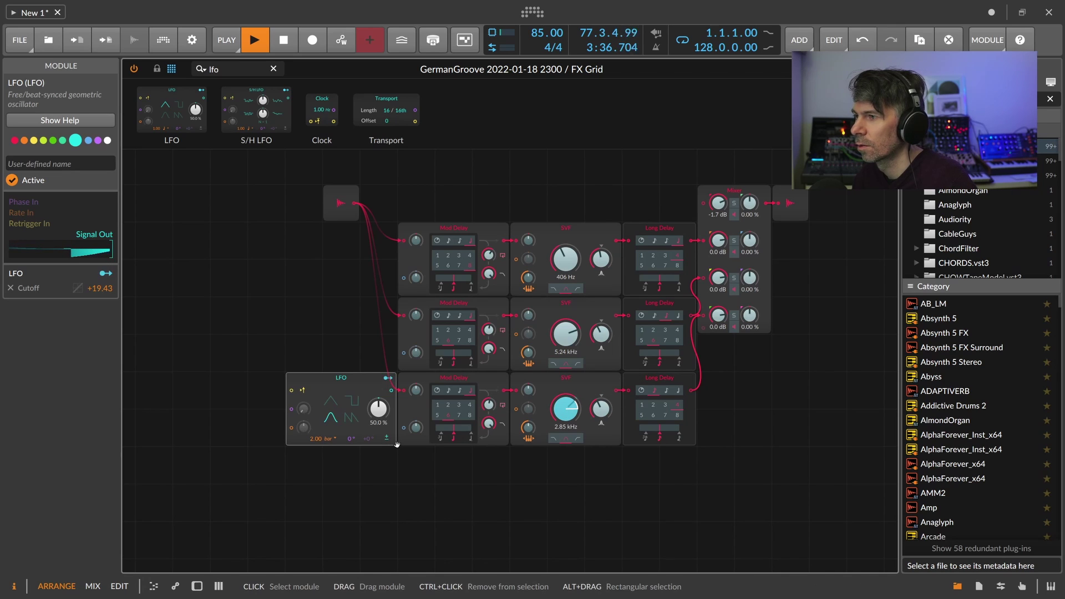
left_click_drag(315, 438, 315, 426)
Duplicate the LFO above, replace the copy with an S/H LFO and modulate the middle SVF's cutoff by +17.14
left_click_drag(381, 392, 381, 317)
right_click(352, 308)
left_click(399, 388)
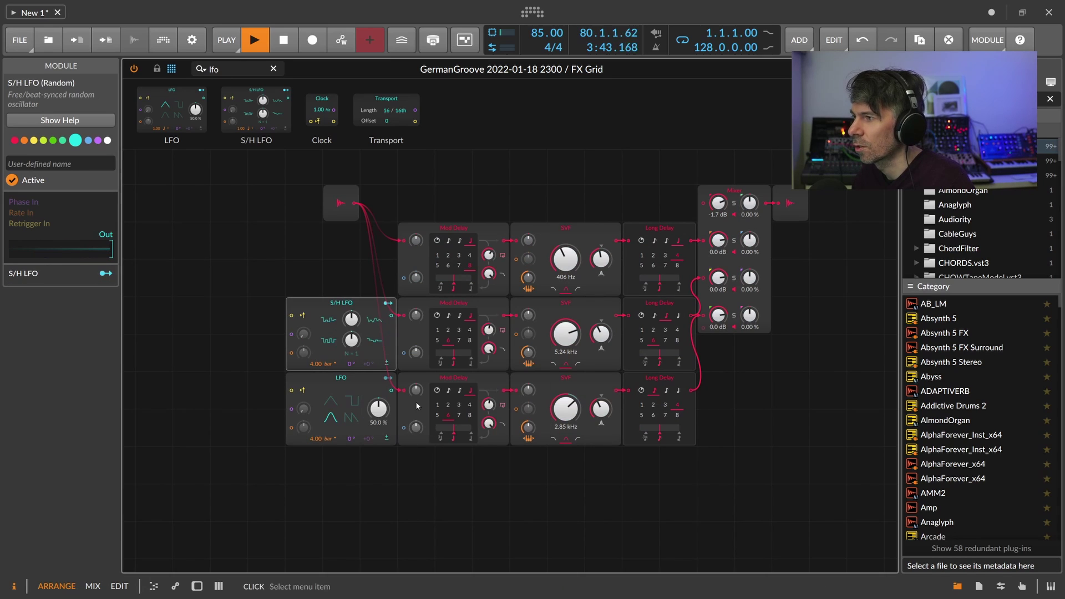
left_click(388, 304)
left_click_drag(581, 332, 581, 320)
left_click(388, 304)
Place one S/H LFO copy beside the top line, restore the line's module positions and modulate the top SVF's cutoff by +42.29
left_click_drag(361, 309, 379, 240)
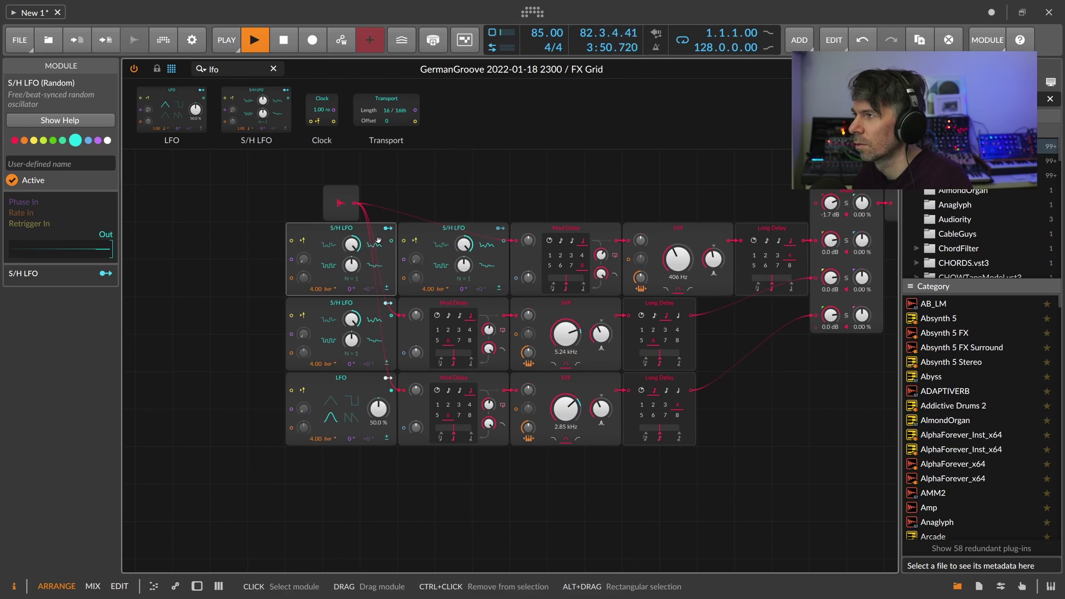
left_click(388, 228)
left_click(447, 229)
key("Delete")
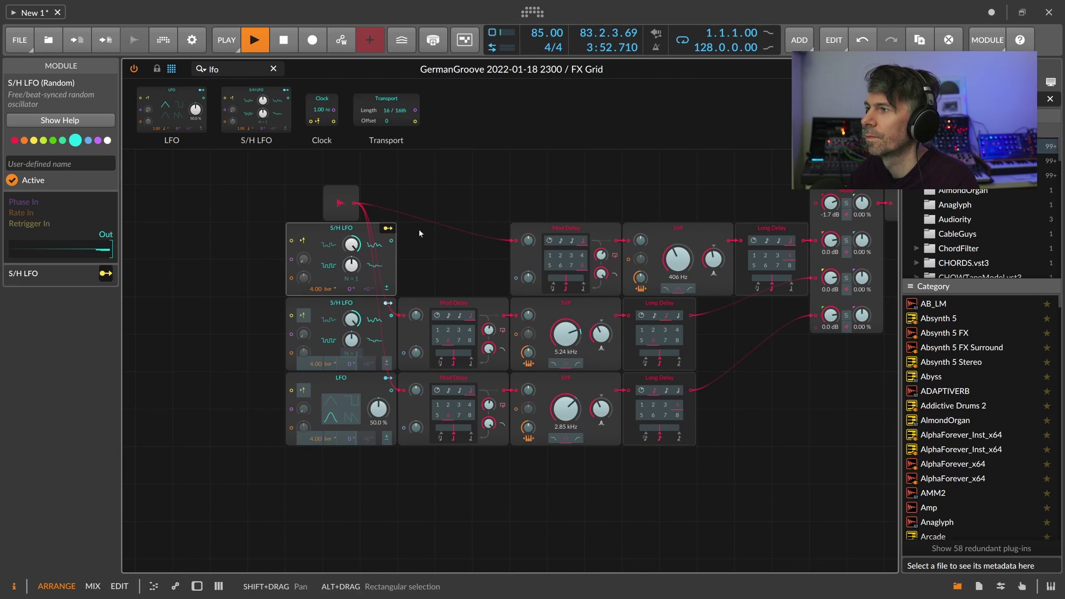
left_click_drag(468, 243, 658, 237)
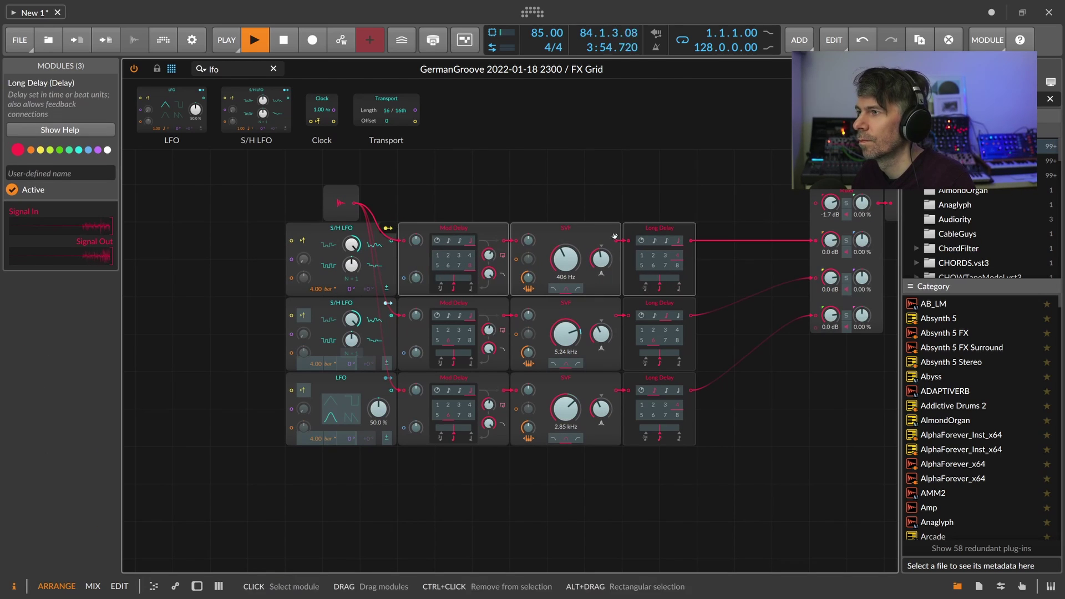
left_click_drag(565, 259, 534, 267)
left_click(387, 288)
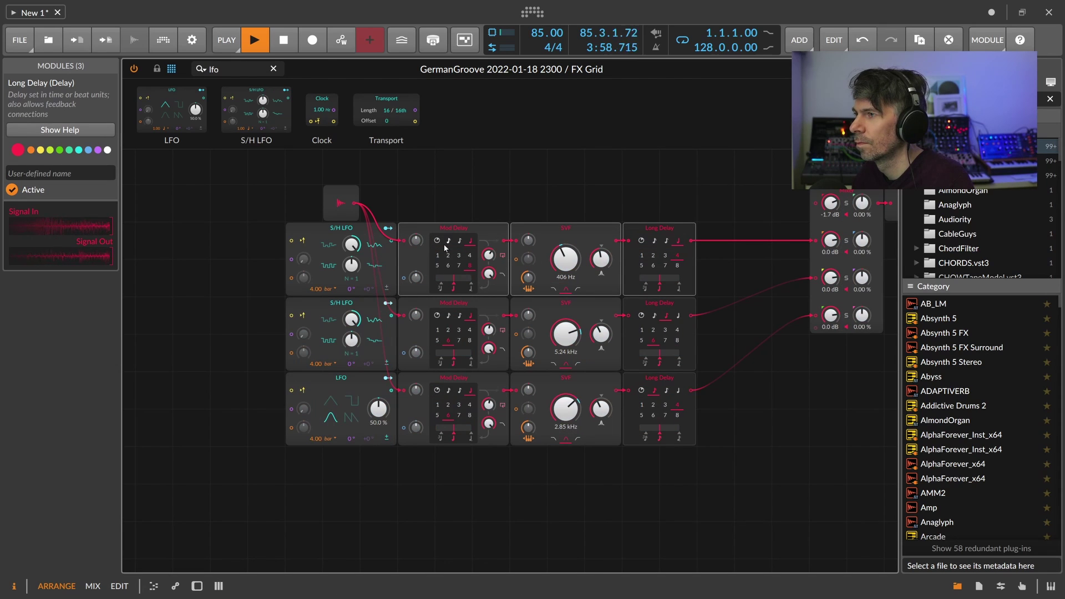
left_click_drag(601, 258, 512, 275)
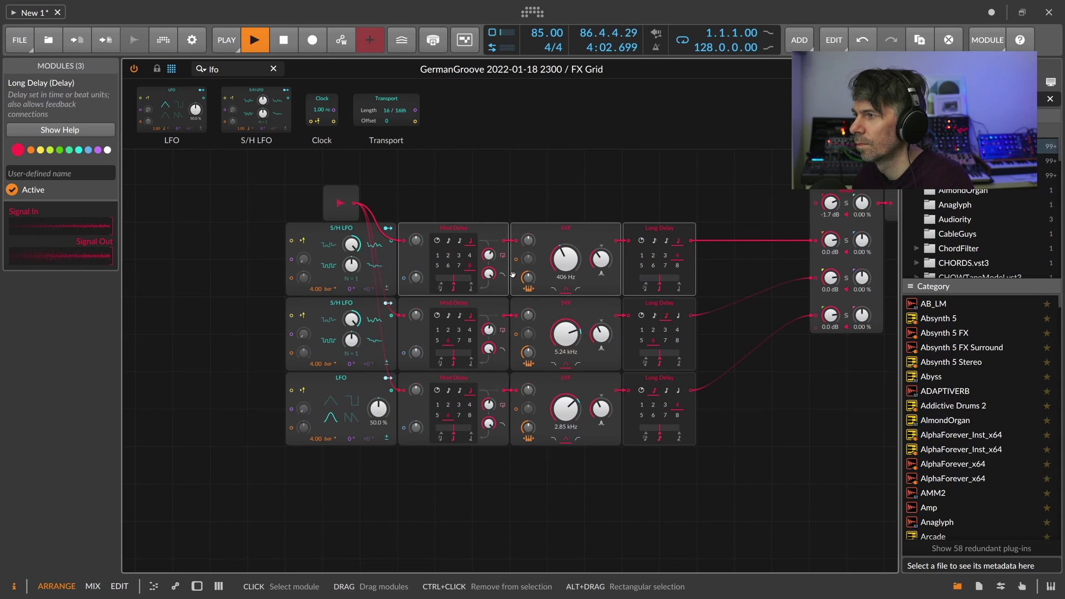
Try a direct cable from the audio input to the Mixer's first channel
left_click_drag(542, 226, 377, 258)
left_click_drag(189, 233, 636, 235)
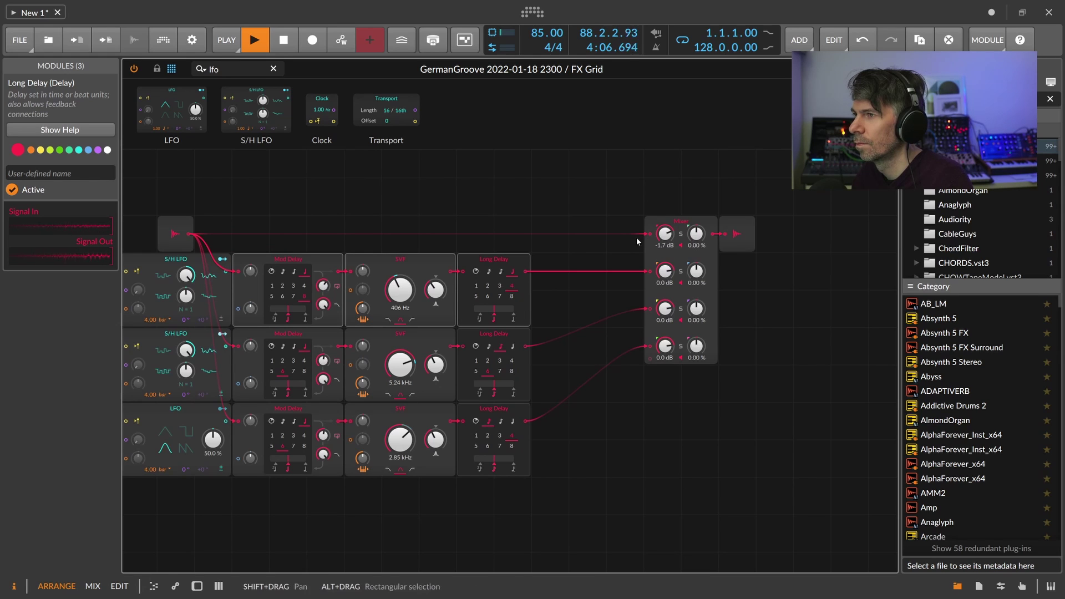
left_click_drag(408, 232, 540, 209)
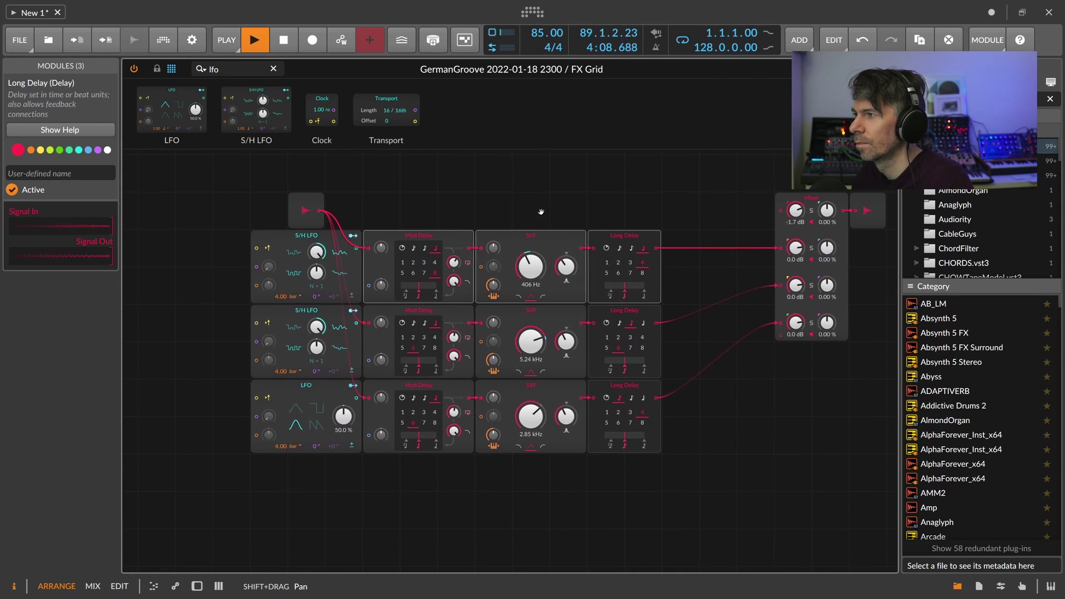
Set the middle SVF's cutoff to 6.28 kHz and the top one's to 344 Hz, adjusting the middle filter's resonance
left_click_drag(531, 341, 531, 340)
left_click_drag(531, 267, 531, 271)
left_click_drag(566, 342, 567, 335)
Raise the feedback of all three Mod Delays, the top one to 78 %, and move the Audio In module away from the LFOs
left_click_drag(454, 411, 454, 410)
left_click_drag(454, 336, 454, 334)
left_click_drag(454, 263, 454, 261)
left_click_drag(454, 336, 454, 334)
left_click(303, 208)
left_click_drag(304, 208, 190, 207)
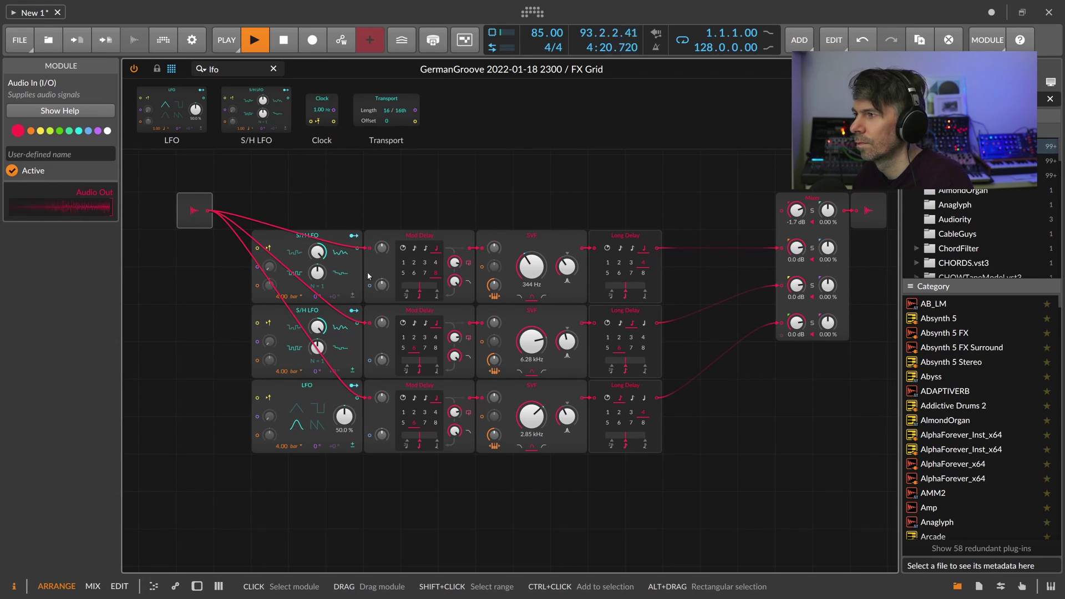
left_click_drag(455, 263, 455, 261)
left_click_drag(456, 338, 457, 336)
left_click_drag(454, 412, 454, 411)
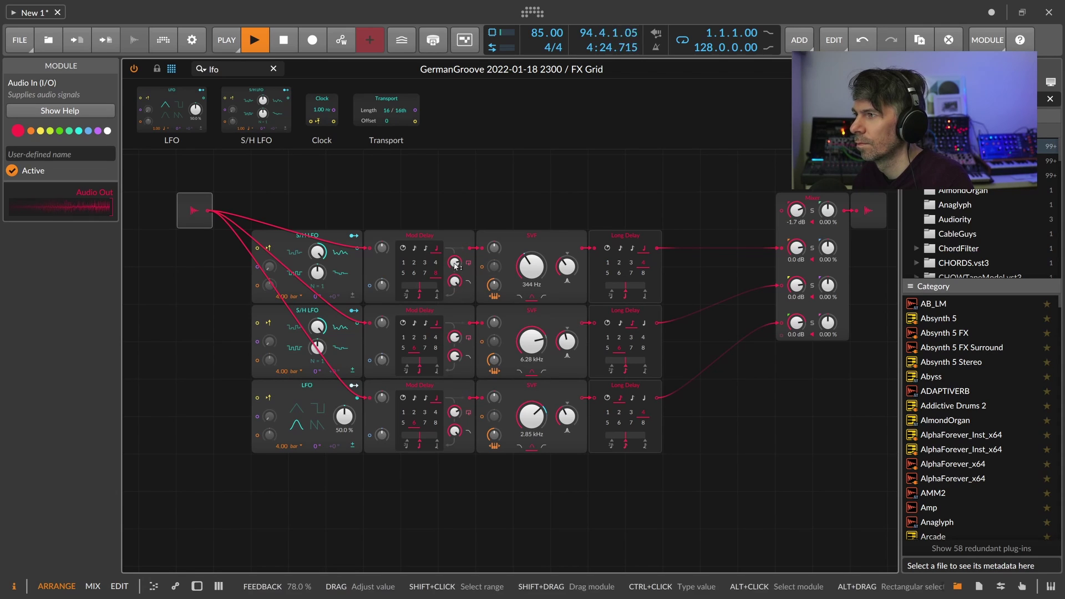
Lower the FX Grid device's Mix to about 11 % and set the middle Long Delay's count to 3 and the bottom one's to 6
left_click(197, 586)
left_click_drag(343, 533, 342, 531)
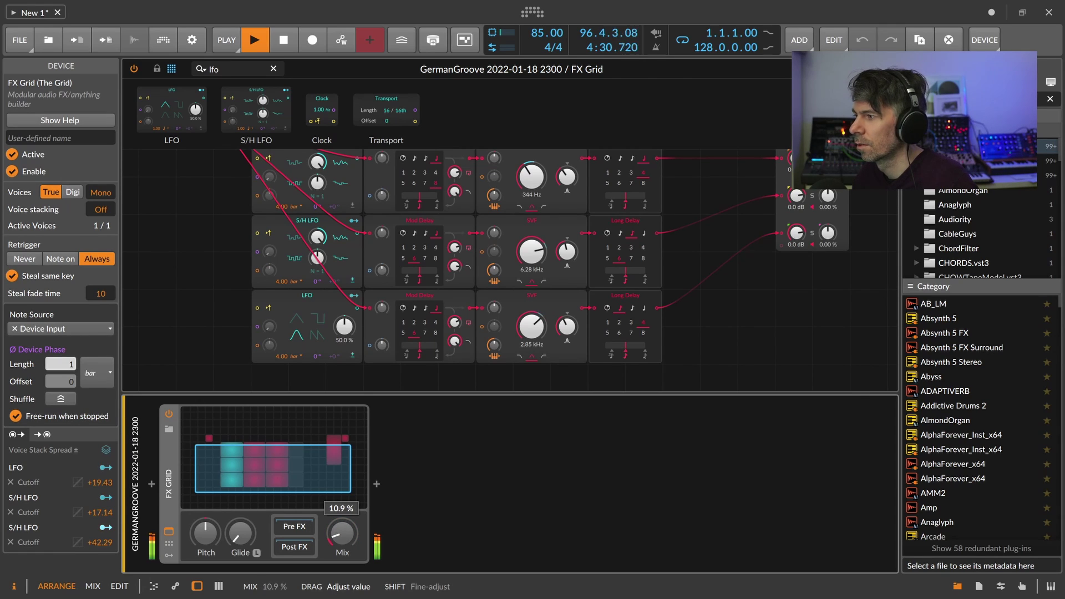
left_click_drag(221, 284, 331, 325)
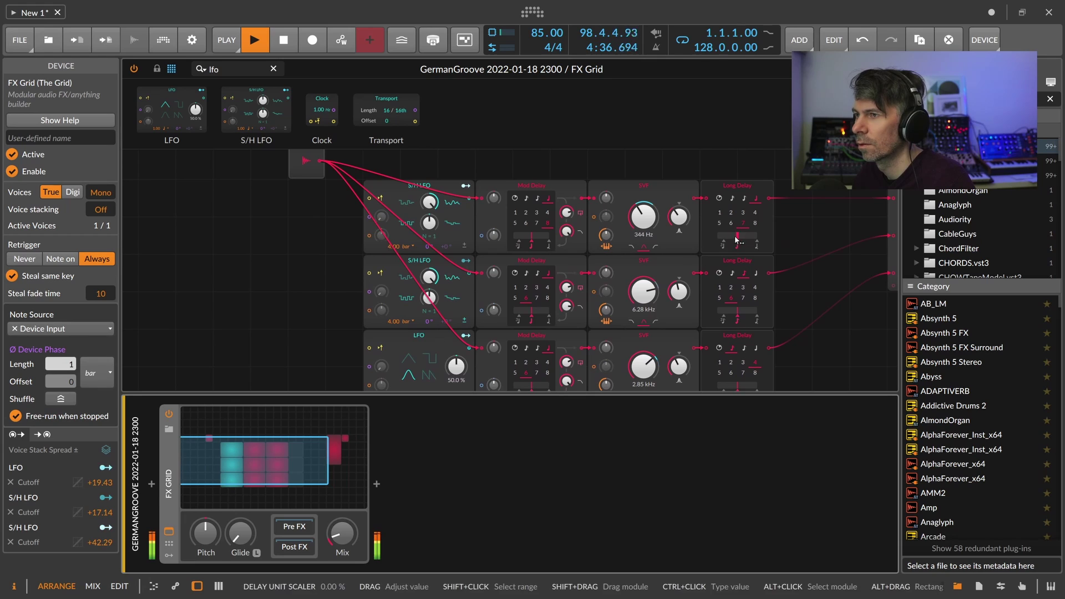
left_click(742, 287)
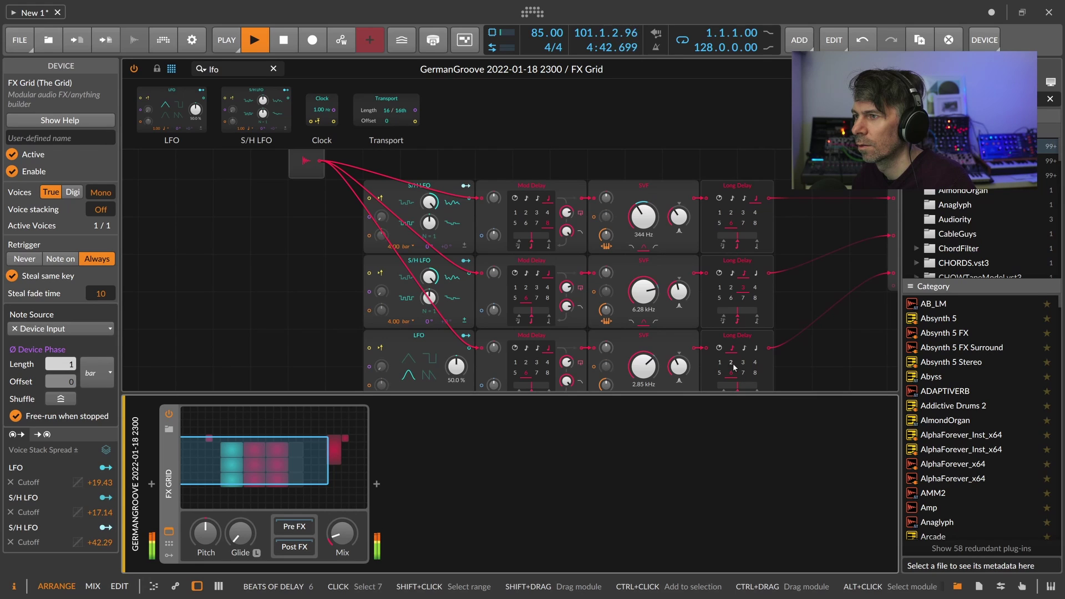
Raise the FX Grid device's Mix to about 99 %
scroll(354, 272, "right", 3)
left_click_drag(342, 533, 341, 537)
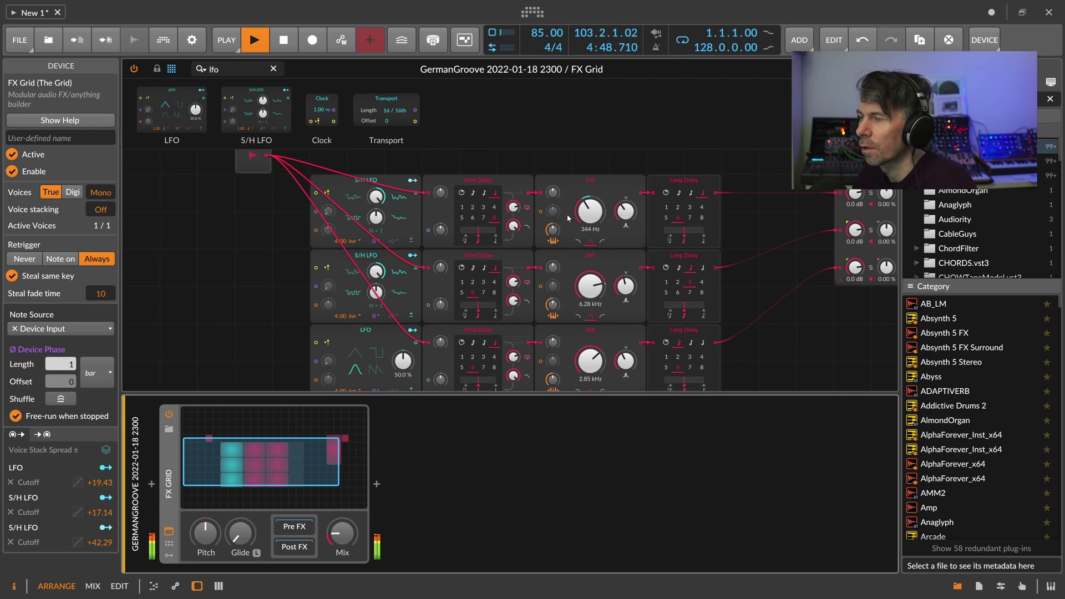
left_click(197, 585)
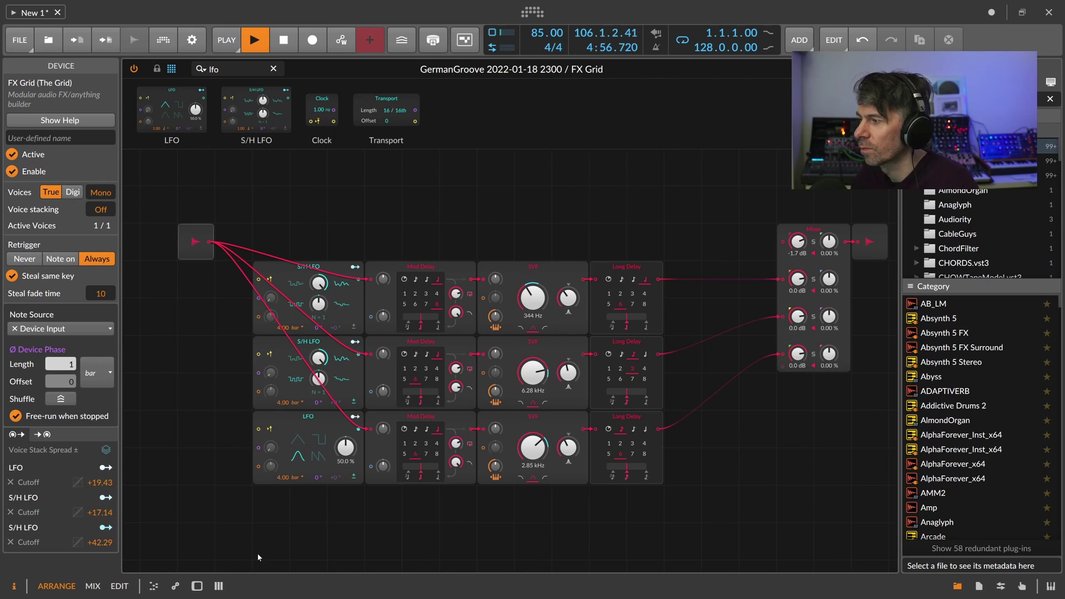
left_click(197, 585)
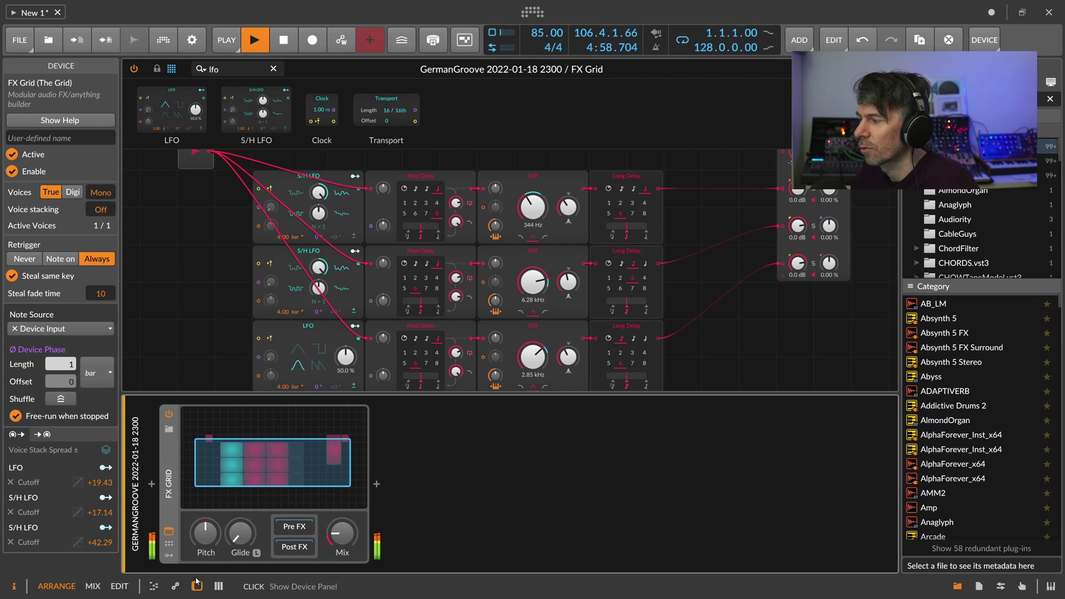
left_click_drag(342, 533, 342, 512)
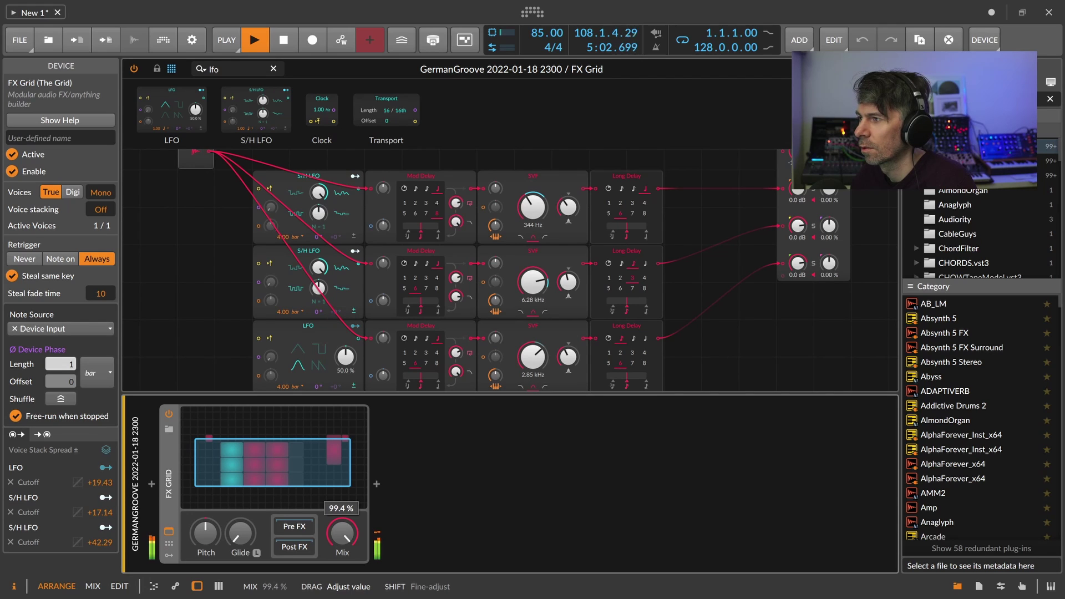
Set the top SVF's cutoff to 420 Hz in the three-line delay patch
left_click_drag(313, 478, 316, 475)
left_click_drag(522, 217, 522, 211)
scroll(611, 219, "down", 4)
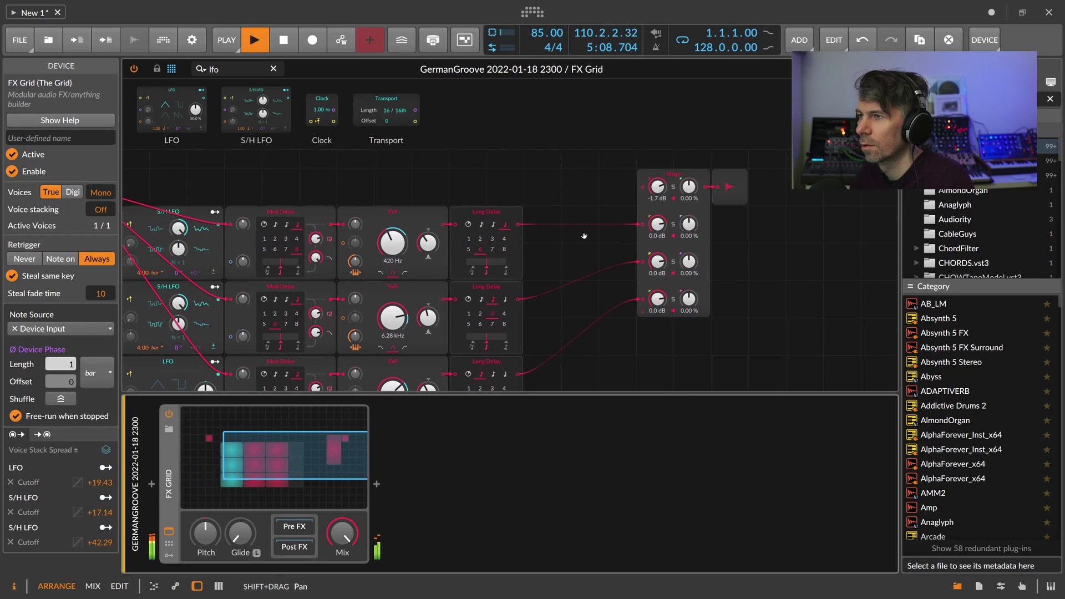
left_click_drag(600, 246, 612, 240)
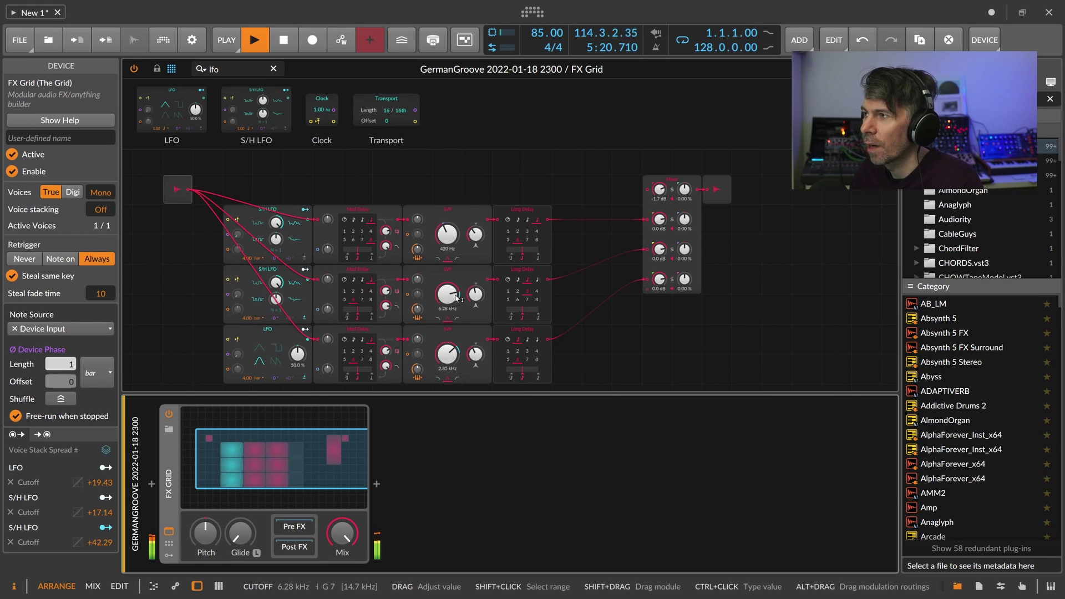
Move the Audio Out module away from the Mixer and clear the delay patch down to Audio In wired to Audio Out
left_click_drag(596, 267, 529, 276)
left_click(653, 191)
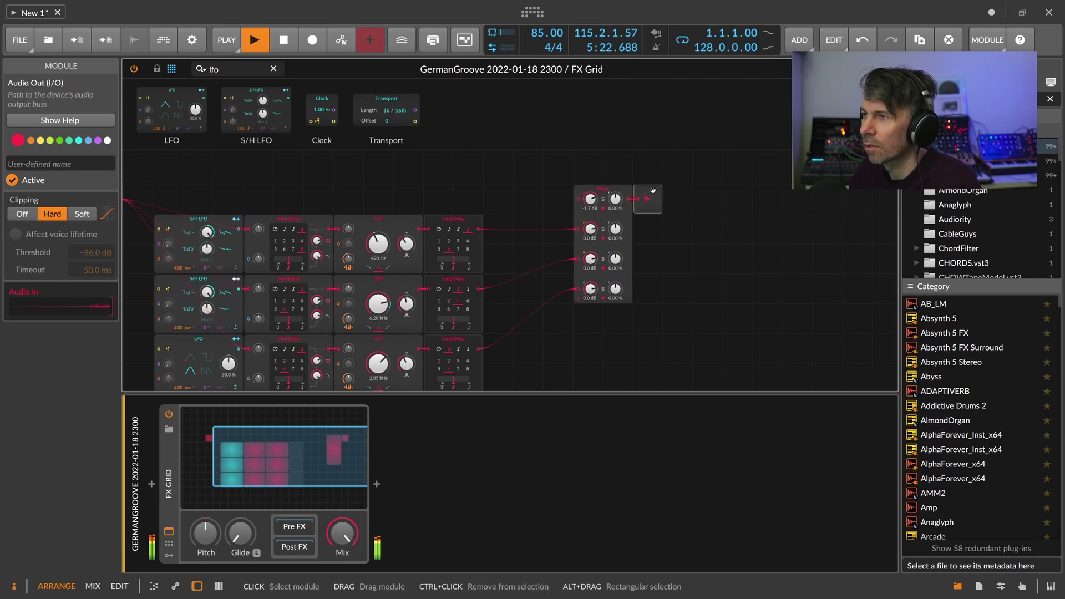
left_click_drag(653, 192, 713, 192)
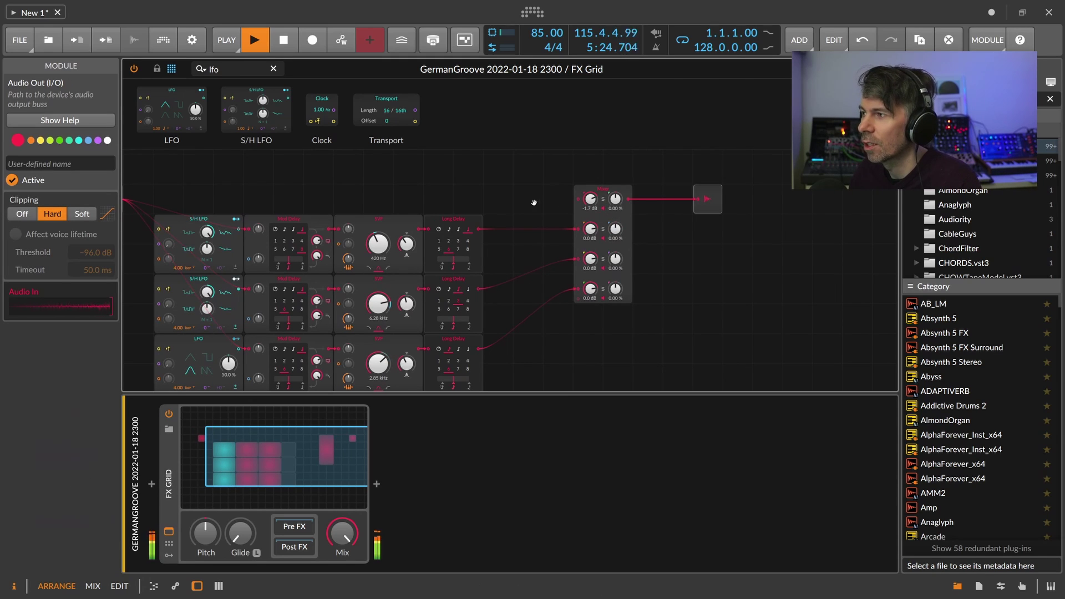
left_click_drag(534, 202, 637, 195)
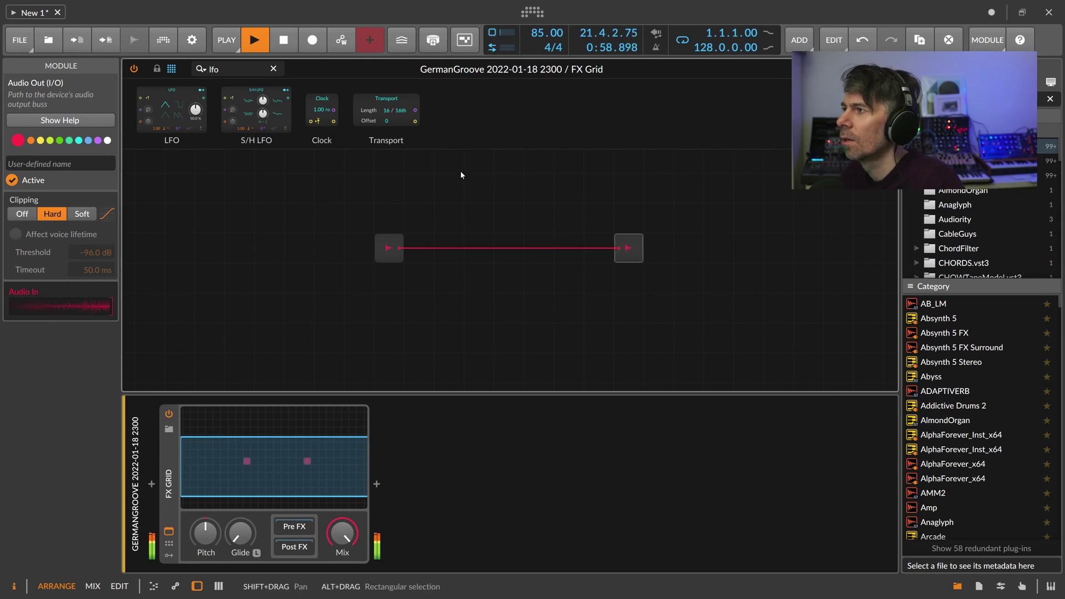
Insert a Recorder module between Audio In and Audio Out and hide the device view to enlarge the grid
left_click_drag(451, 175, 408, 225)
scroll(434, 223, "up", 1)
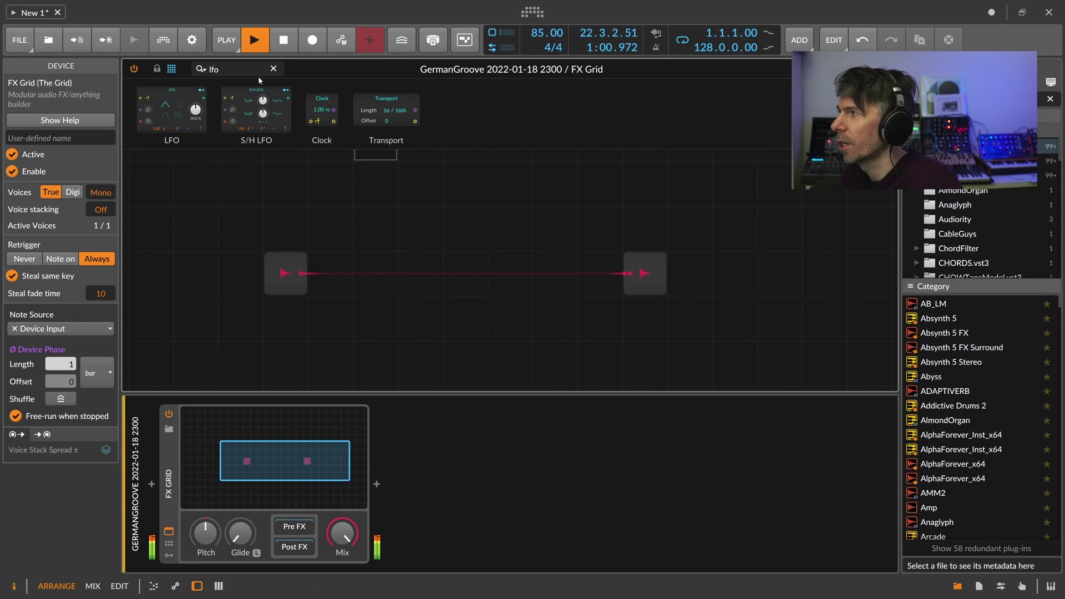
type("record")
left_click_drag(172, 111, 493, 267)
left_click(460, 242)
mouse_move(395, 227)
left_mouse_down()
mouse_move(406, 244)
mouse_move(412, 230)
left_mouse_up()
left_click(198, 585)
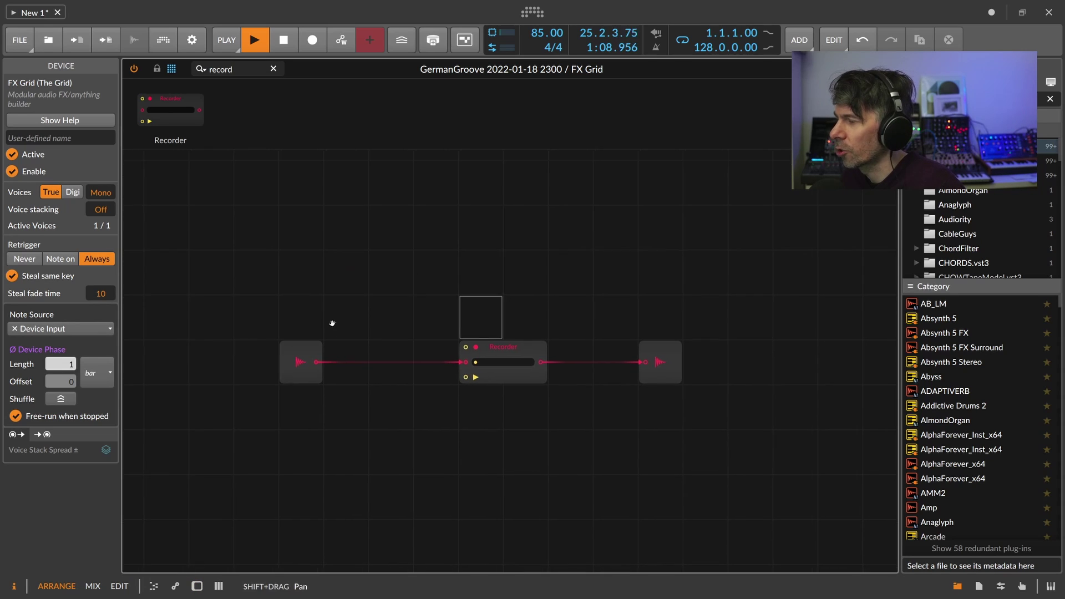
Connect a Triggers module to each of the Recorder's record and play inputs, with counts of 5 and 12
left_click(359, 277)
left_click(221, 69)
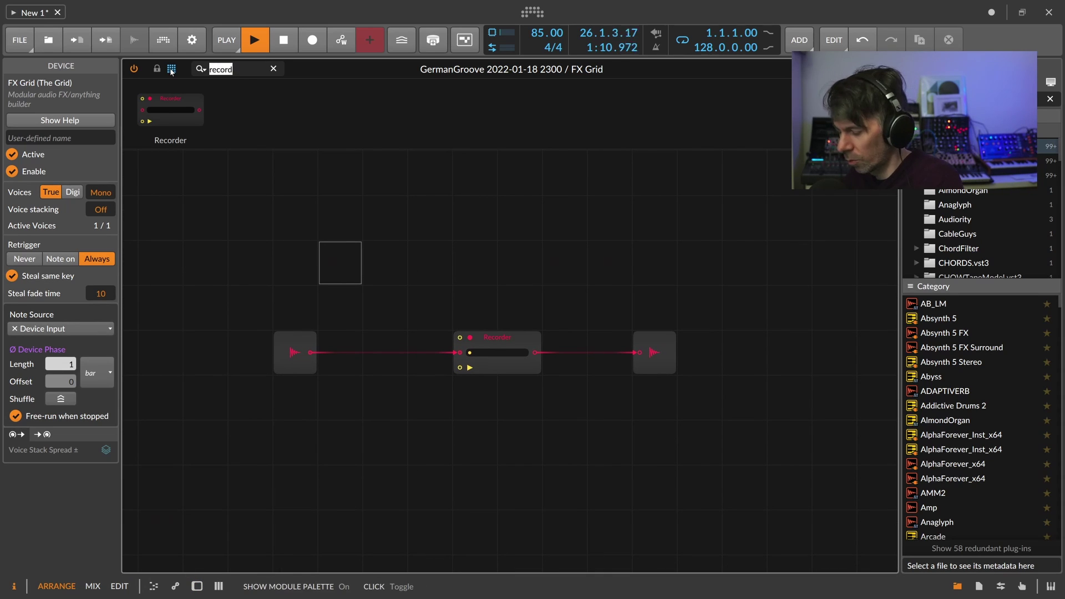
key("BackSpace")
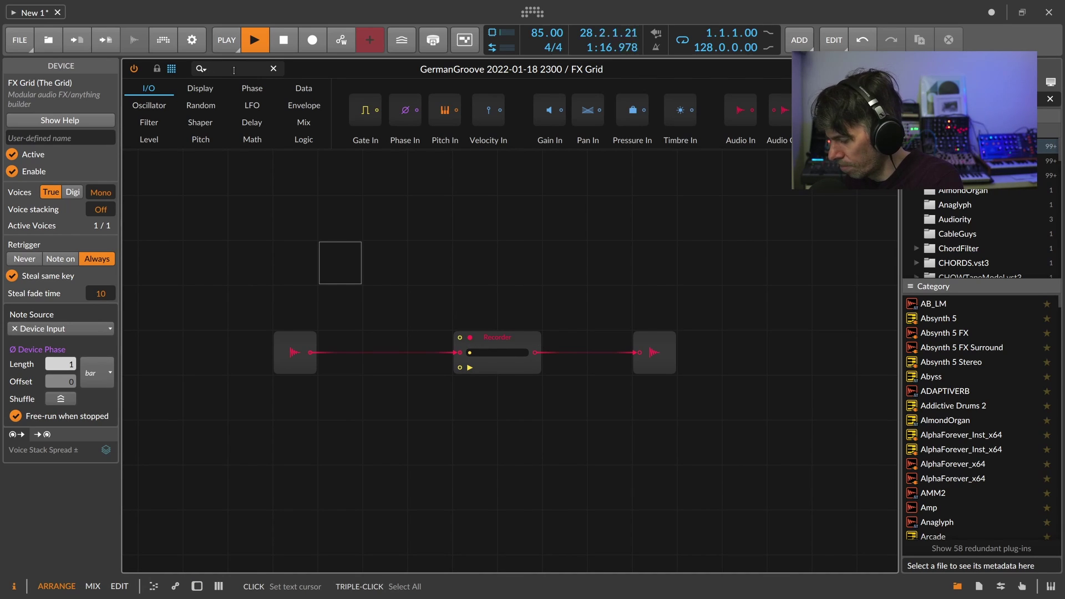
type("trigger")
left_click_drag(201, 110, 460, 337)
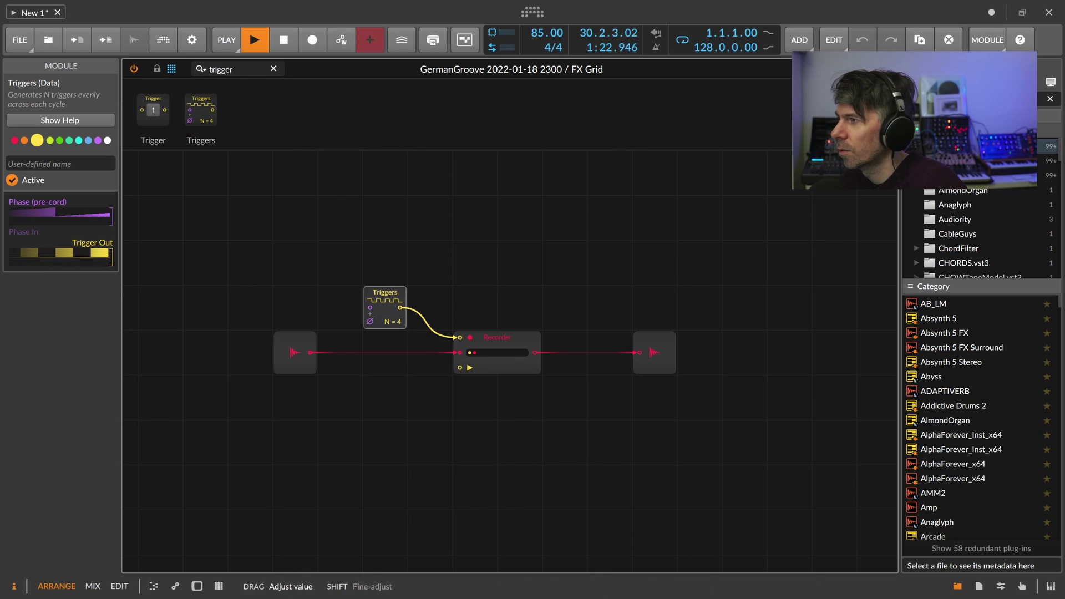
left_click_drag(394, 322, 460, 367)
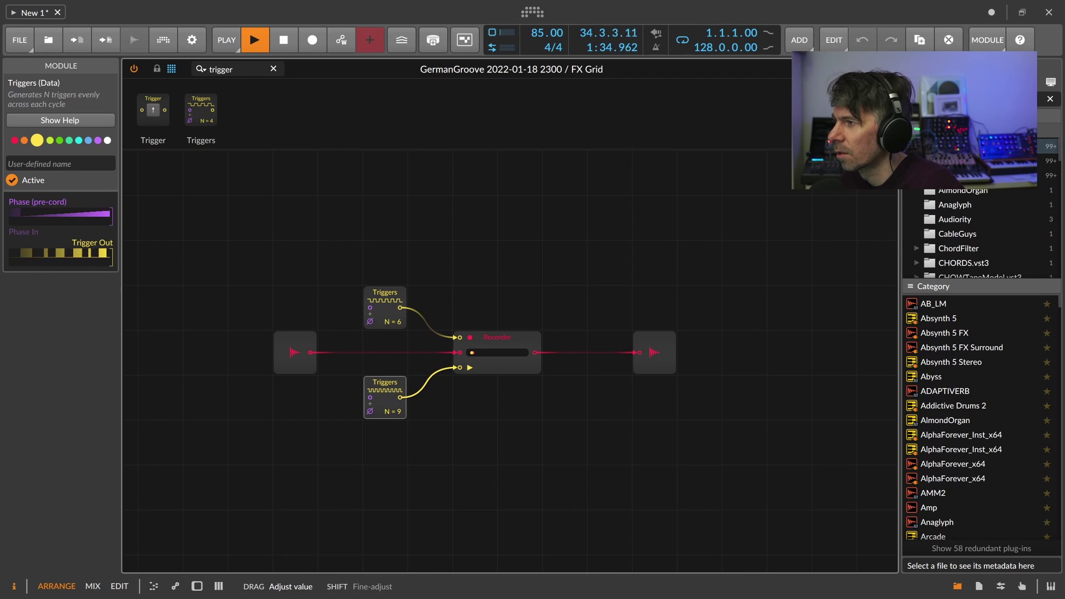
left_click_drag(393, 411, 392, 408)
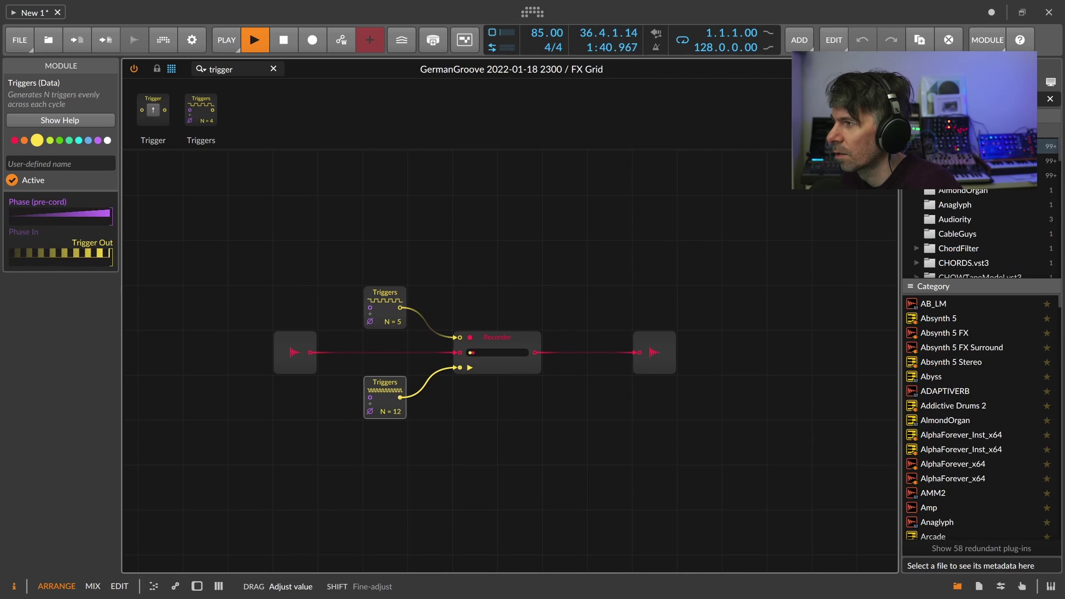
Show the device view again and lower the FX Grid device's Mix to below half
left_click(197, 586)
left_click_drag(343, 533, 342, 559)
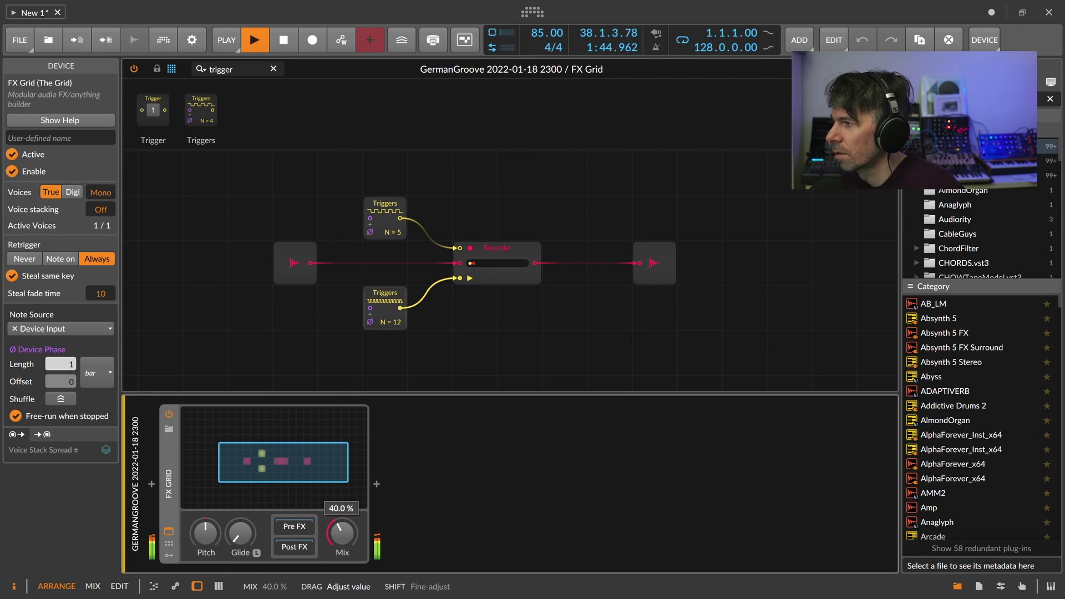
left_click_drag(342, 525, 342, 520)
Set the record Triggers module's count to 2 and the play Triggers module's count to 5
left_click_drag(398, 322, 399, 276)
left_click_drag(396, 231, 395, 214)
left_click_drag(397, 323, 397, 327)
mouse_move(396, 231)
left_mouse_down()
mouse_move(396, 250)
mouse_move(396, 235)
left_mouse_up()
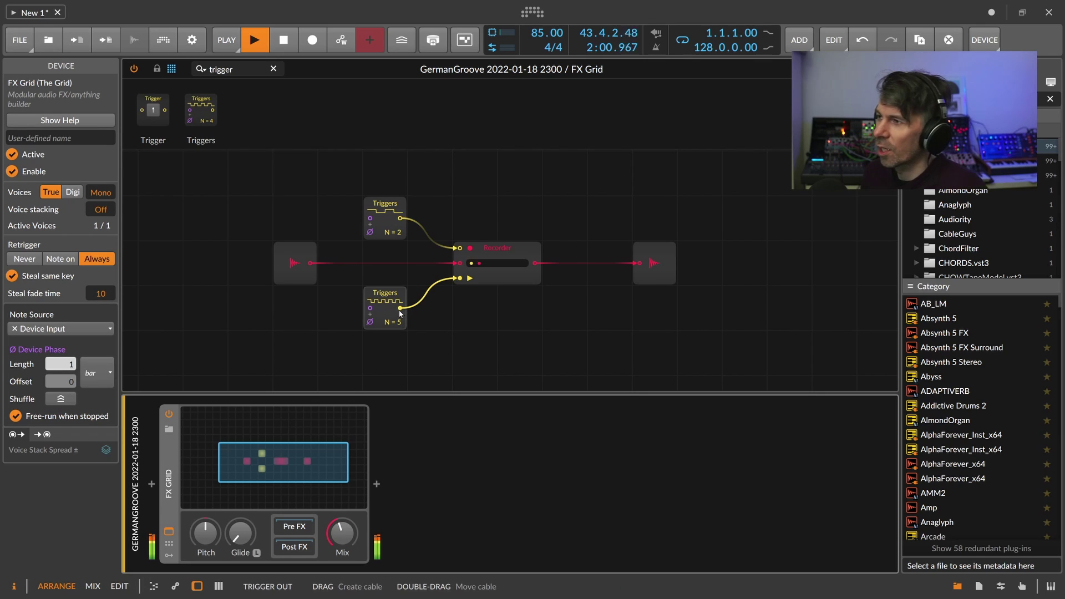
Delete both Triggers modules from the Recorder's record and play inputs
left_click_drag(407, 312, 439, 311)
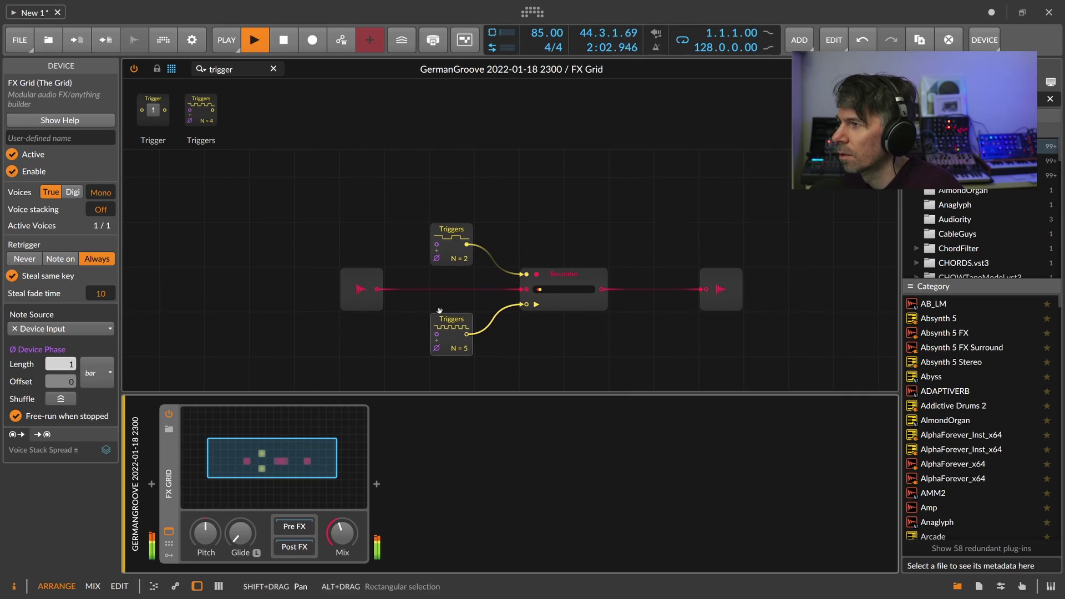
left_click(447, 324)
key("Delete")
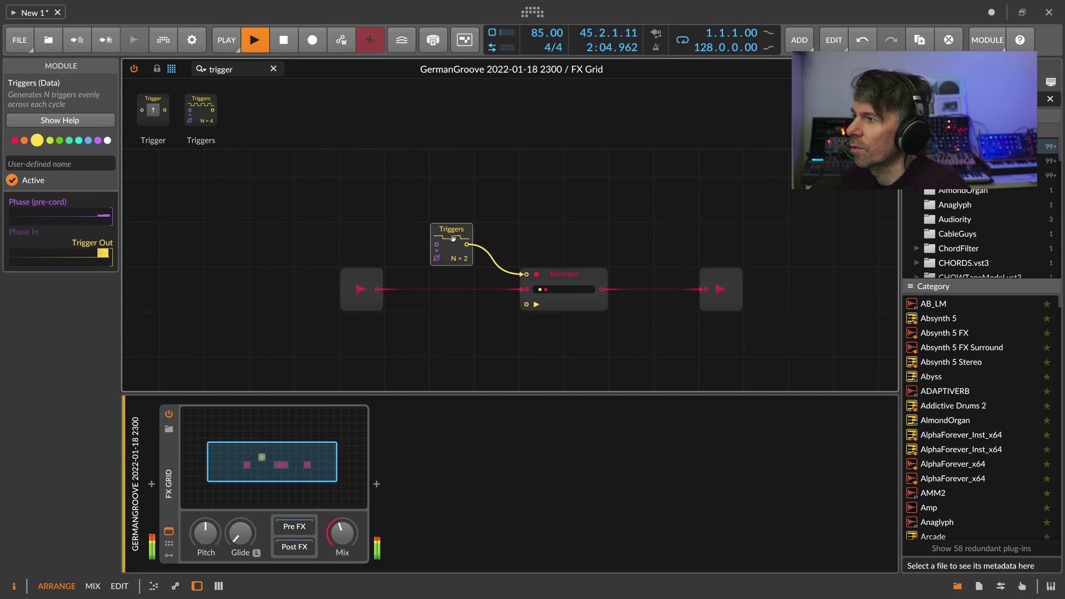
key("Delete")
Add a Gates module wired to the Recorder's record input in gate mode and switch on its first seven steps
left_click_drag(235, 70, 168, 71)
type("gate")
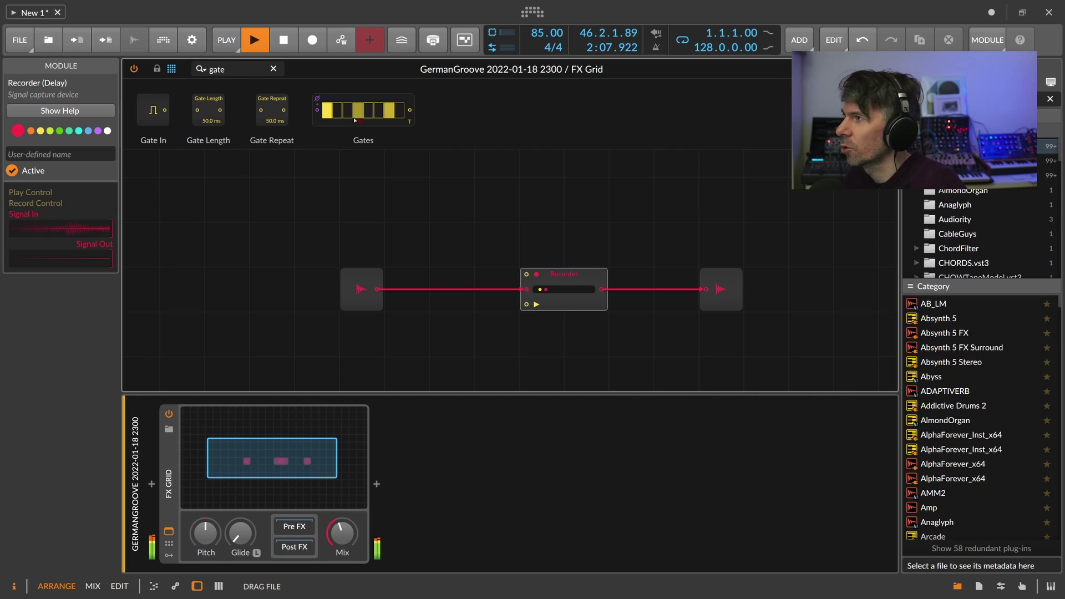
left_click_drag(355, 120, 516, 259)
left_click_drag(418, 244, 492, 240)
left_click(411, 250)
left_click(411, 242)
left_click(494, 250)
left_click_drag(511, 244, 559, 274)
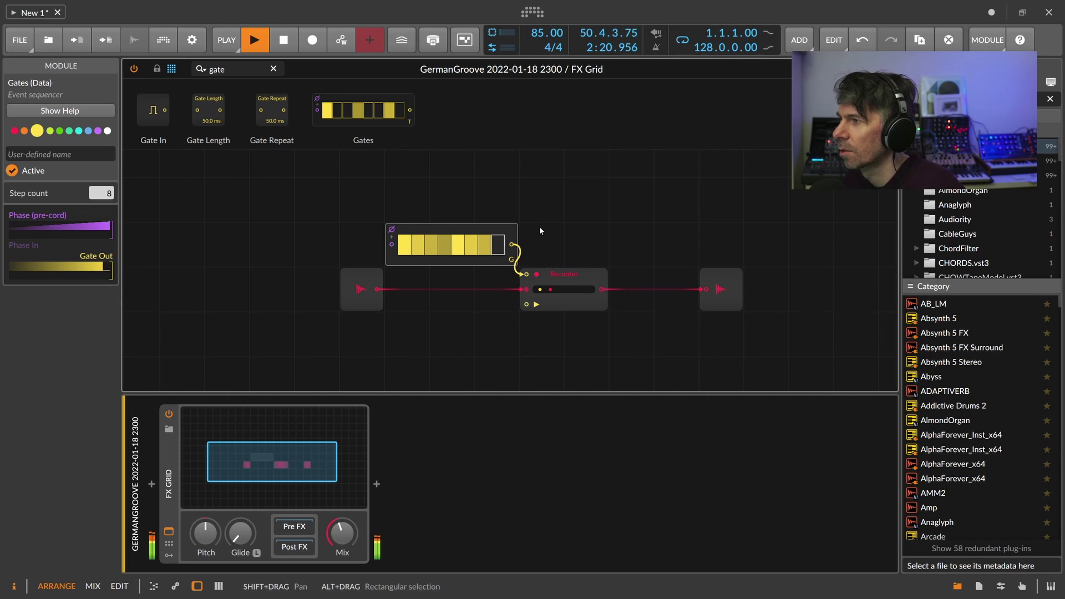
Duplicate the Gates module to the Recorder's play input, in trigger mode with steps 1, 4, 5 and 7 on
left_click_drag(469, 230, 526, 303)
left_click(511, 349)
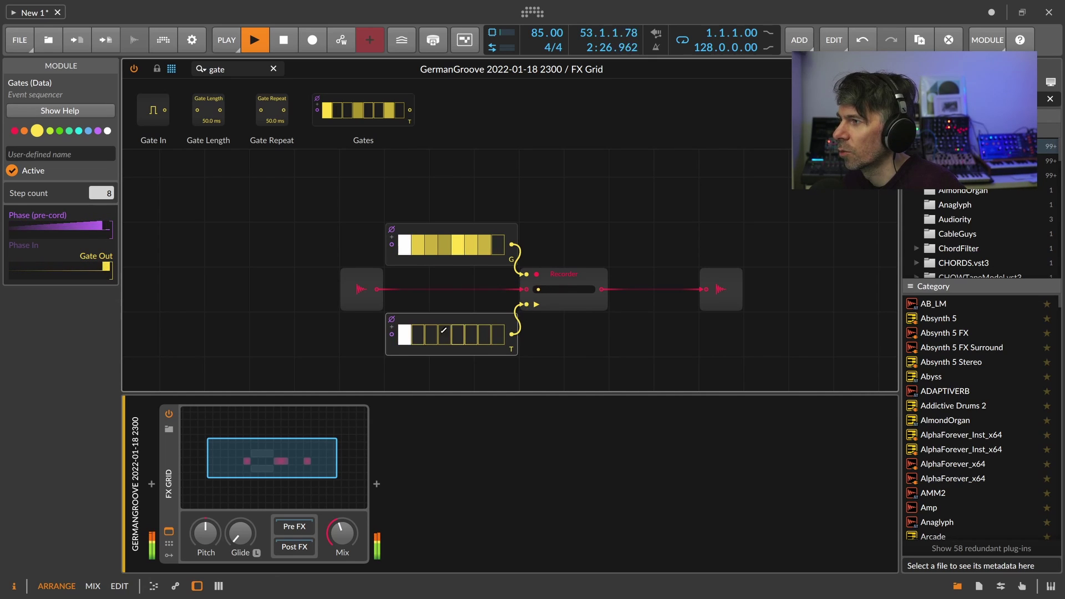
left_click(464, 332)
left_click(483, 335)
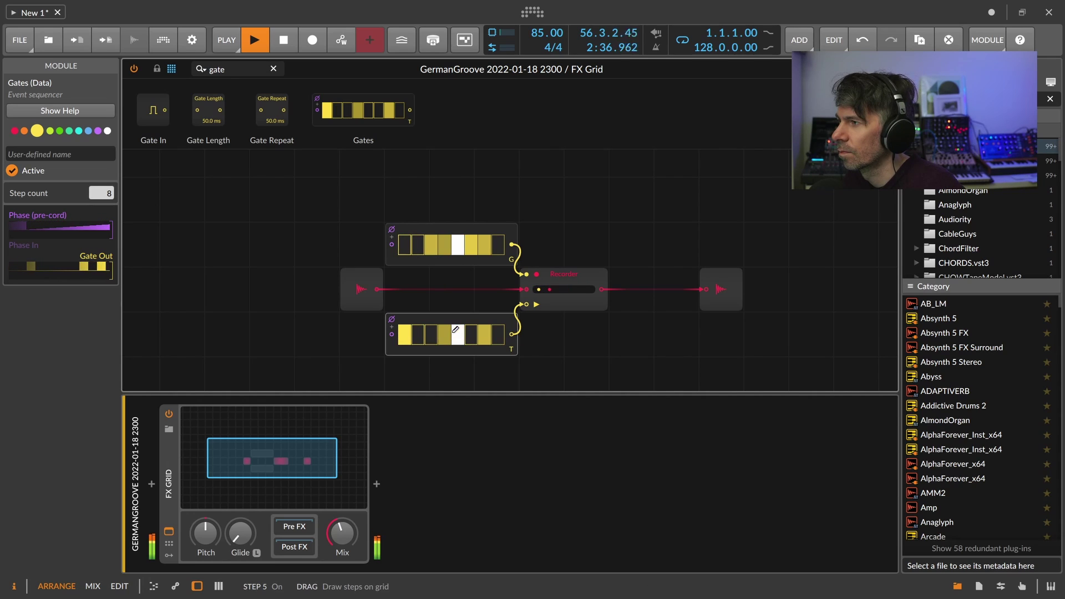
Raise the FX Grid device's Mix to nearly full and redraw the record Gates pattern with only steps 5 to 8 on
left_click_drag(342, 532, 342, 497)
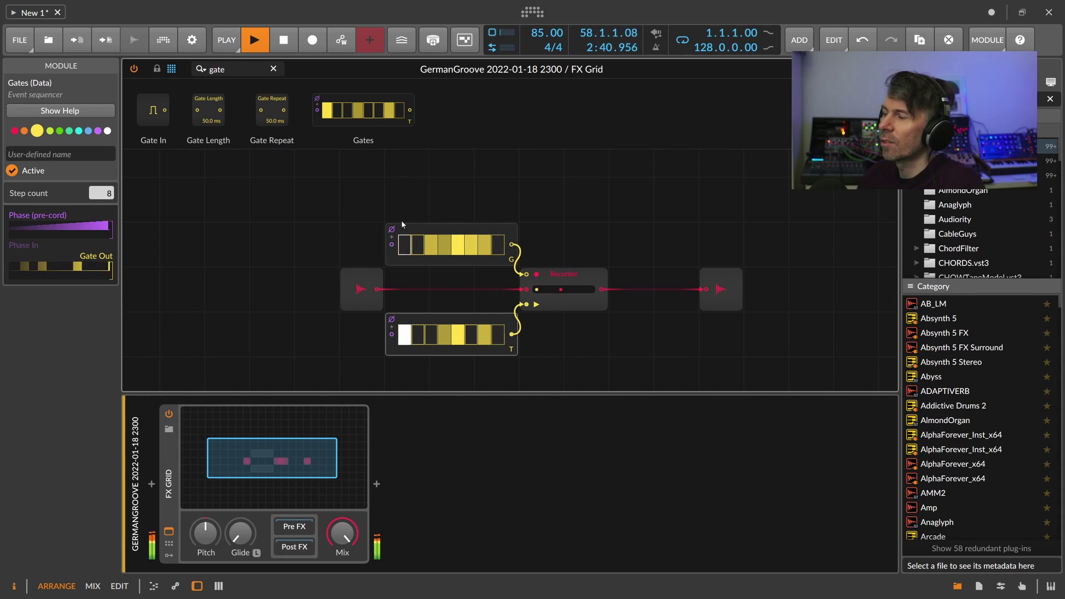
left_click(418, 230)
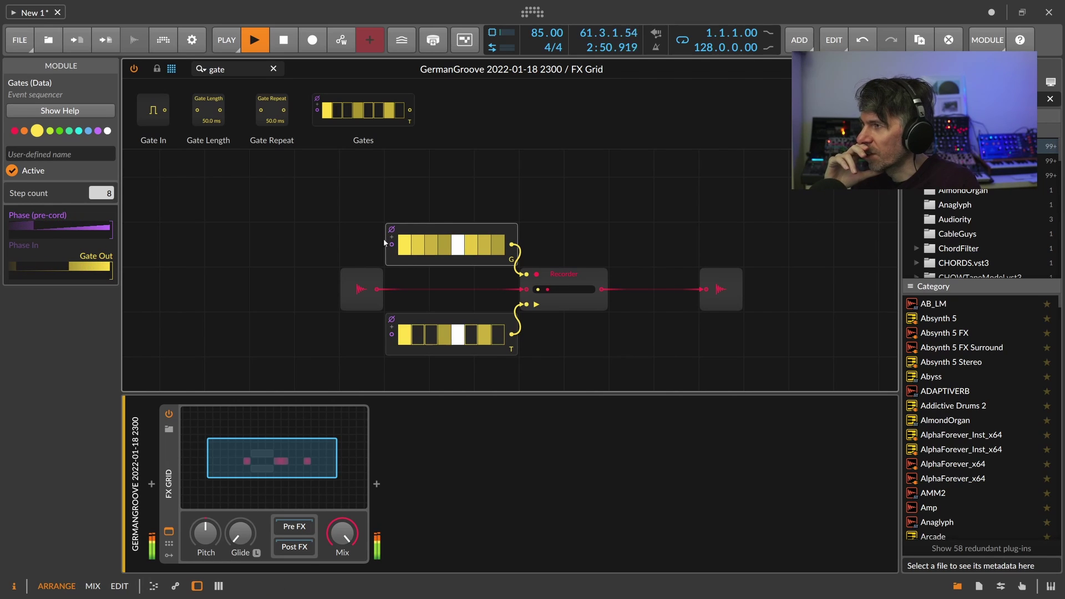
left_click(167, 458)
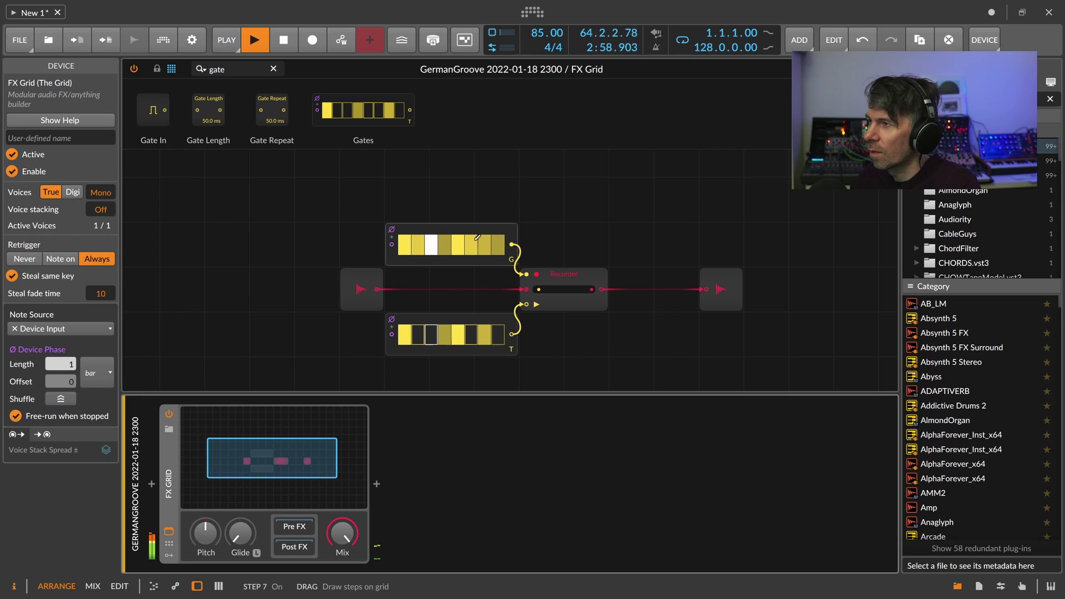
left_click_drag(407, 243, 420, 242)
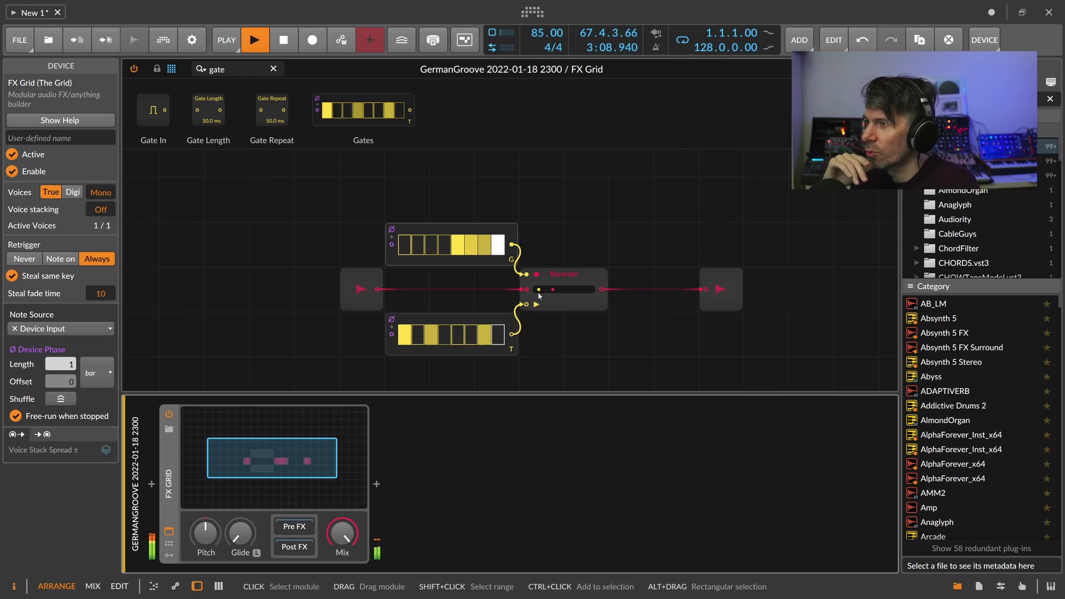
Redraw the play Gates pattern to steps 1, 3, 6 and 7, and the record Gates to steps 3, 5 and 8 in trigger mode
left_click(482, 334)
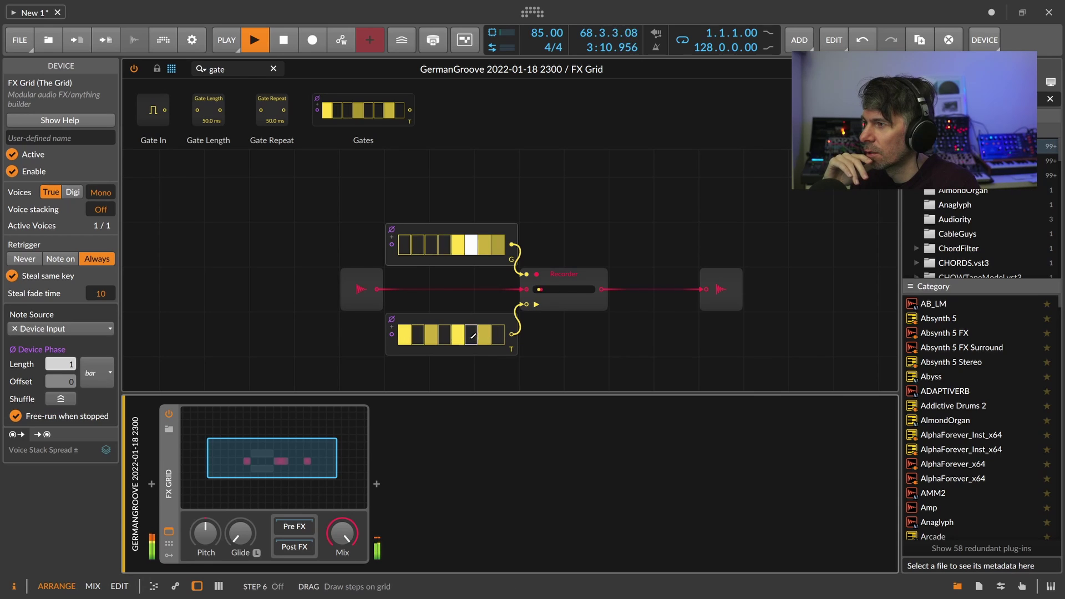
left_click(473, 335)
left_click(462, 338)
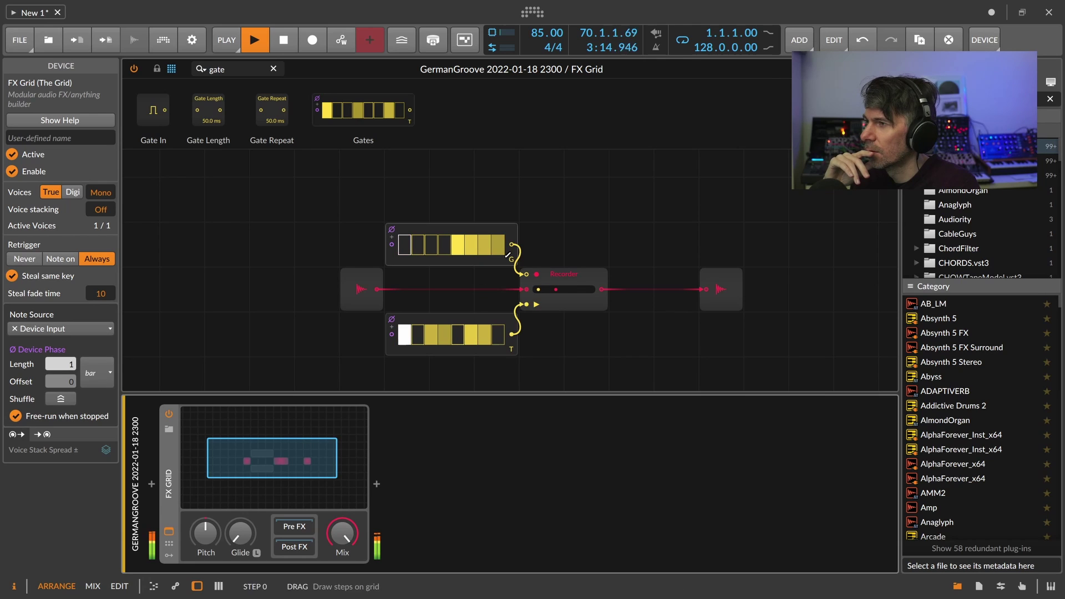
left_click(433, 252)
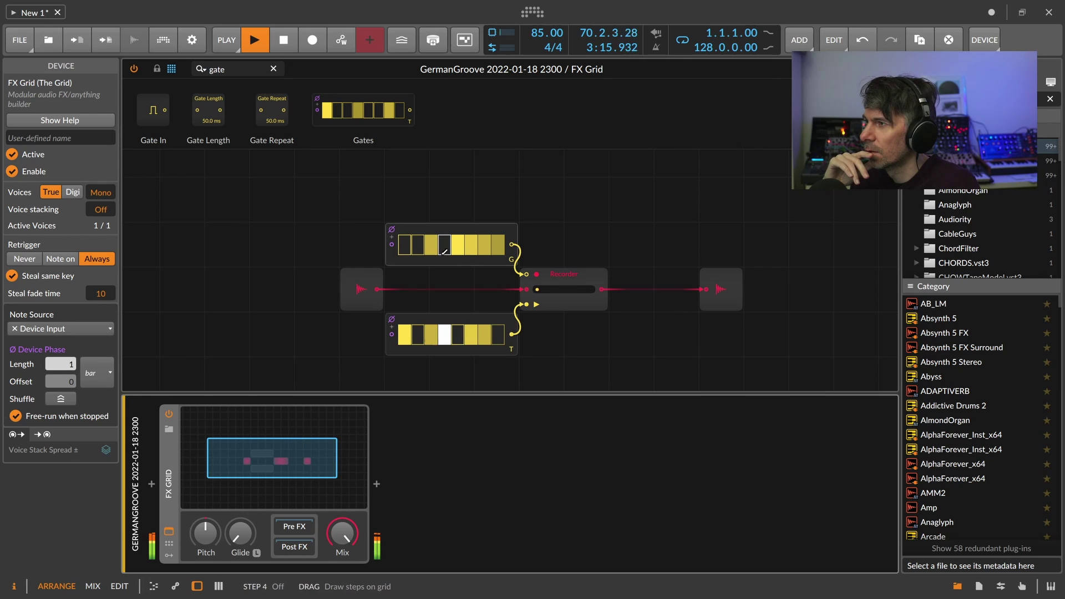
left_click(485, 244)
left_click(459, 244)
left_click(471, 247)
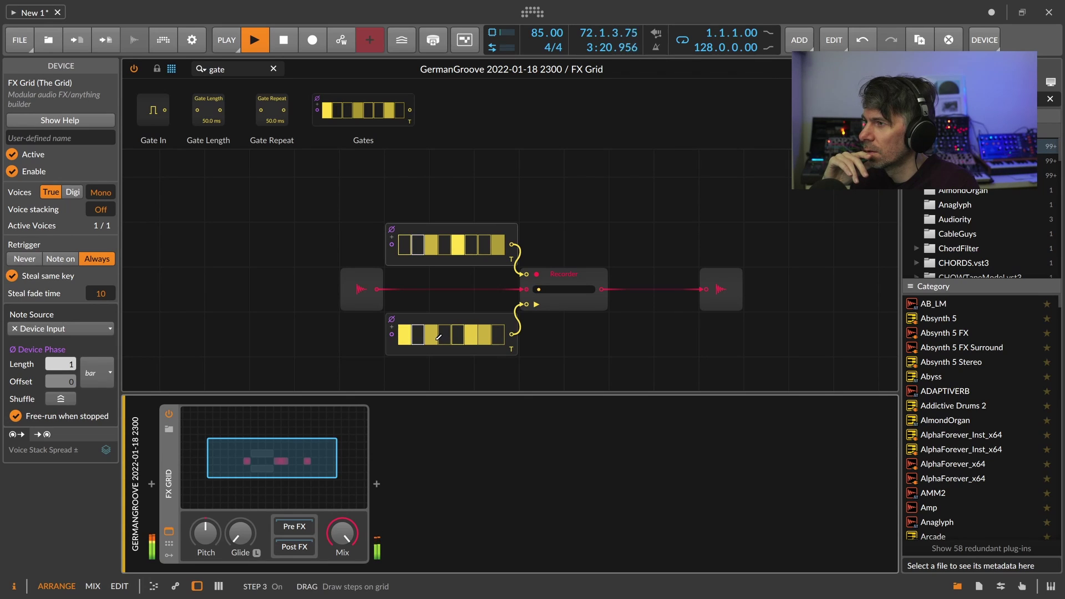
Insert a Gate Repeat module between the play Gates and the Recorder's play input, with a repeat rate of 99.8 ms
left_click(513, 331)
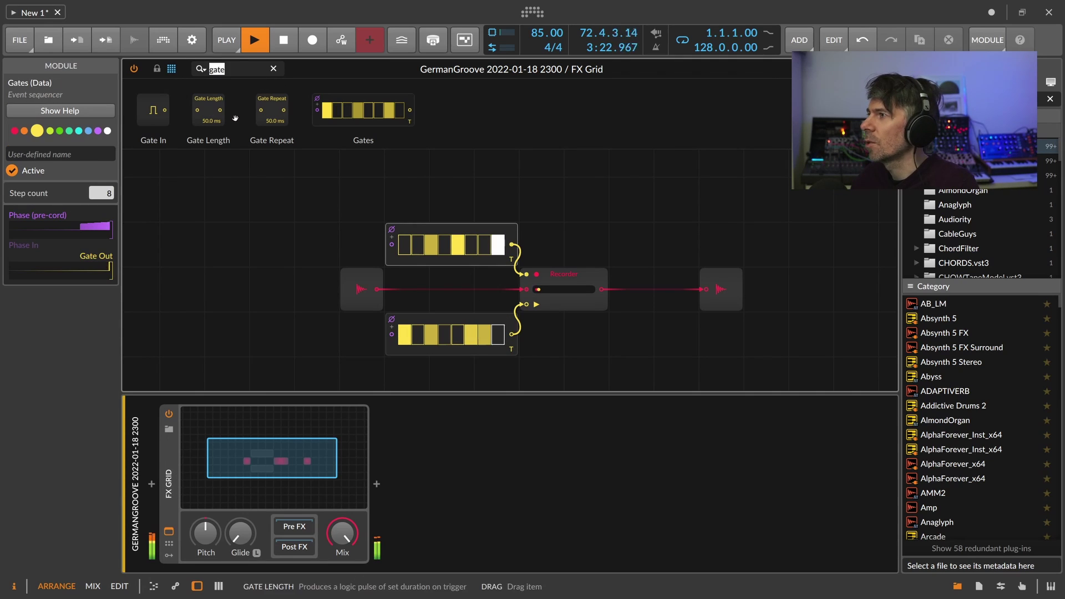
left_click_drag(512, 331, 545, 380)
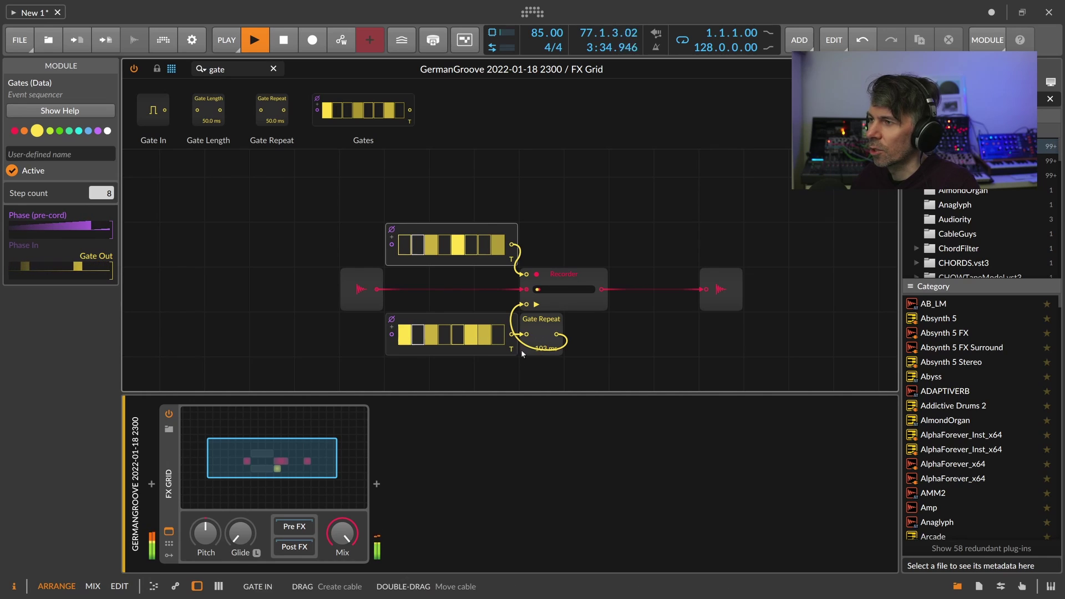
scroll(543, 333, "down", 2)
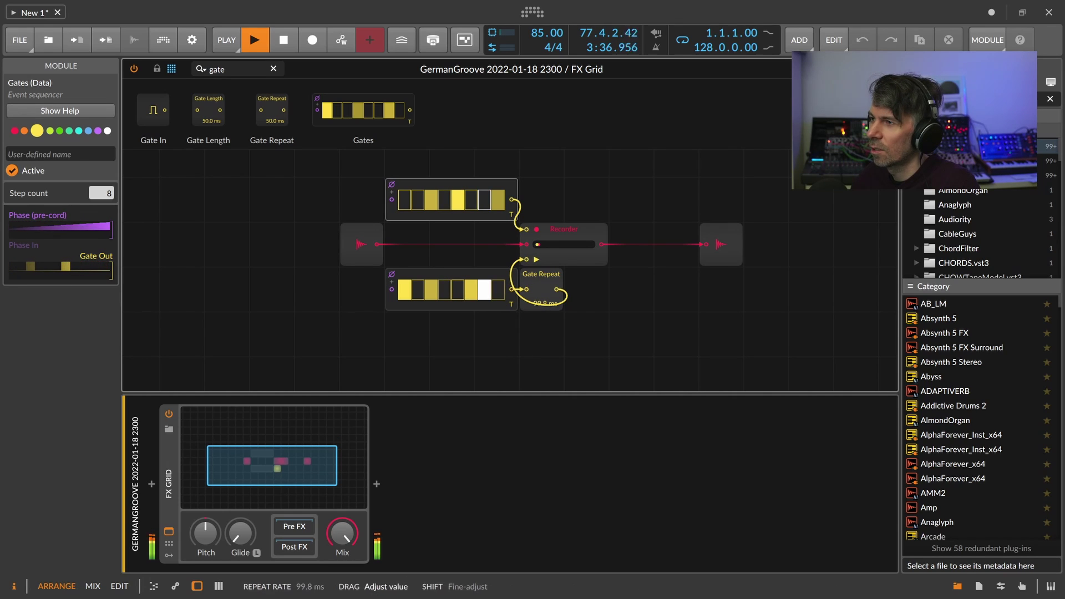
Insert a Clock Quantize module between the Gate Repeat's output and the Recorder's play input
left_click(543, 277)
left_click_drag(232, 70, 184, 73)
key("BackSpace")
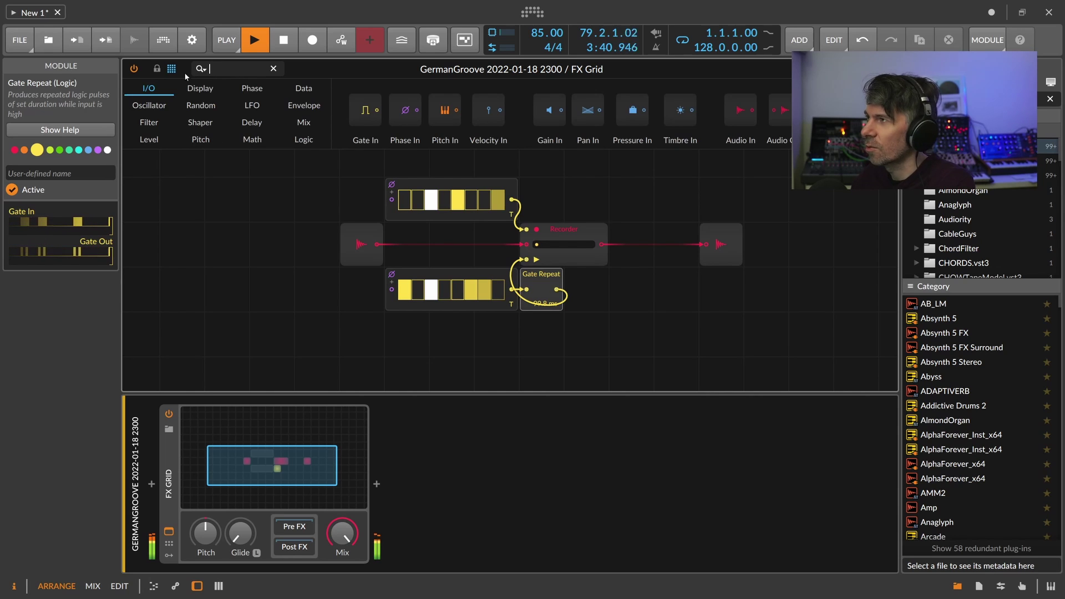
type("clo")
left_click_drag(279, 137, 558, 291)
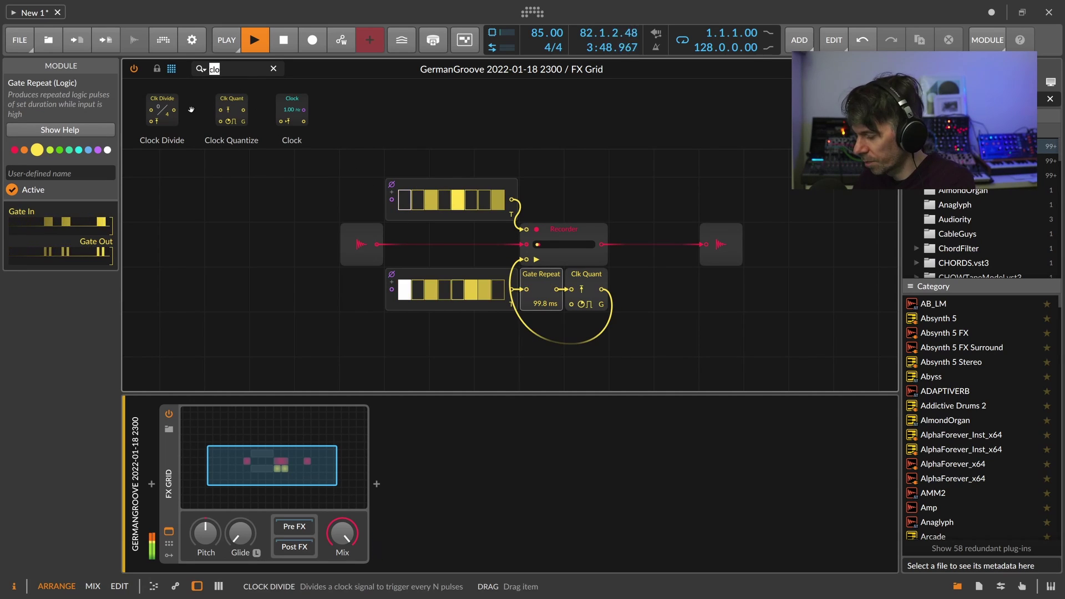
Clock the Clock Quantize from a new Triggers module with a count of 32, and set the Gate Repeat's rate to 74.2 ms
type("trigg")
left_click_drag(191, 109, 546, 346)
left_click_drag(546, 304, 546, 282)
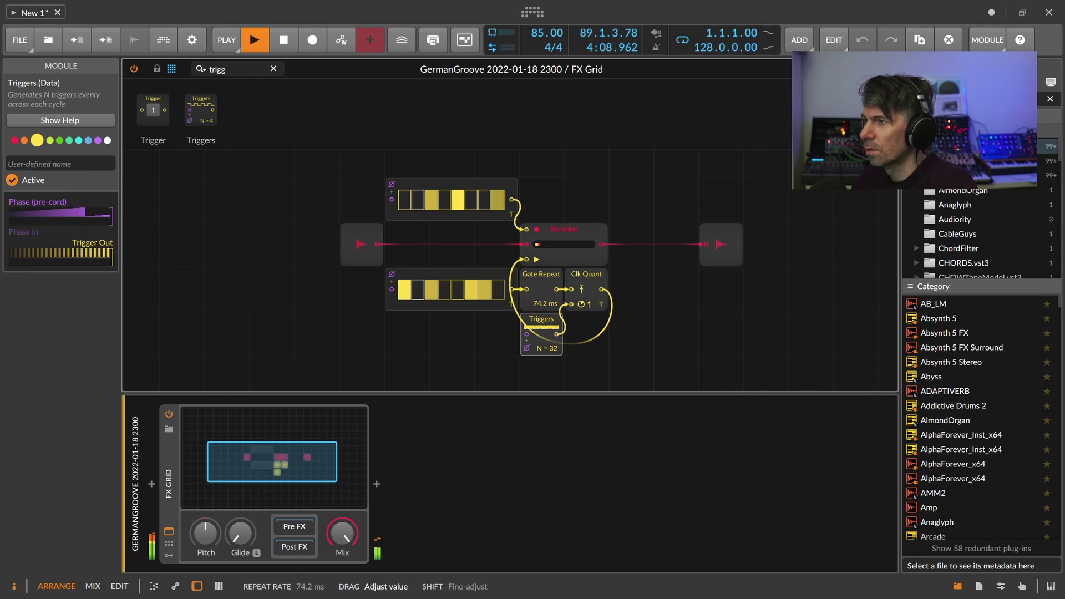
Insert a Gate Length module between the Clock Quantize's output and the Recorder's play input, with a length of 158 ms
left_click_drag(227, 70, 168, 84)
type("gate")
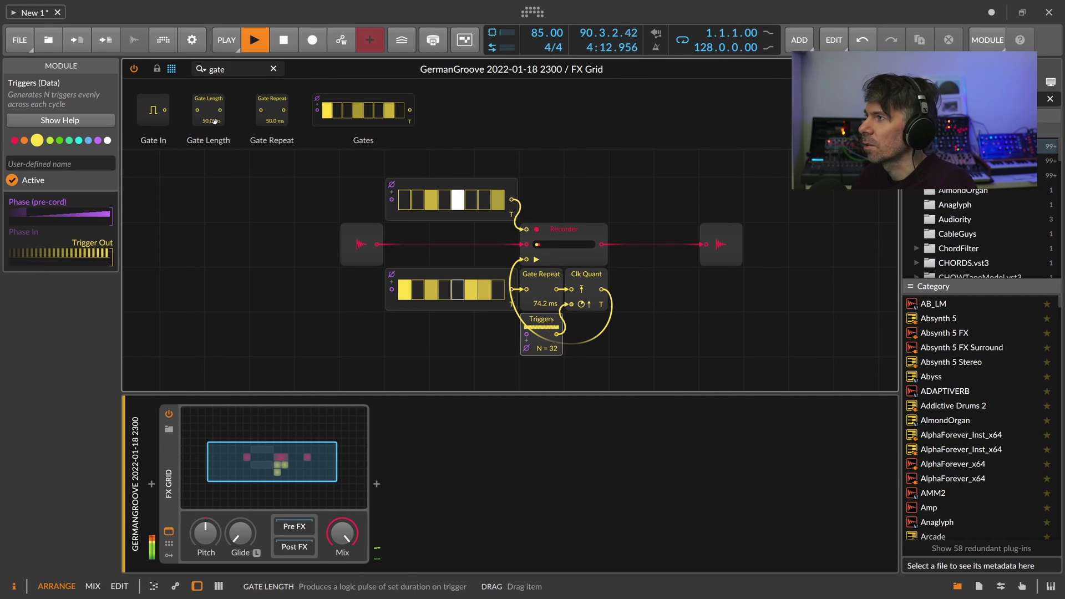
left_click_drag(210, 121, 622, 277)
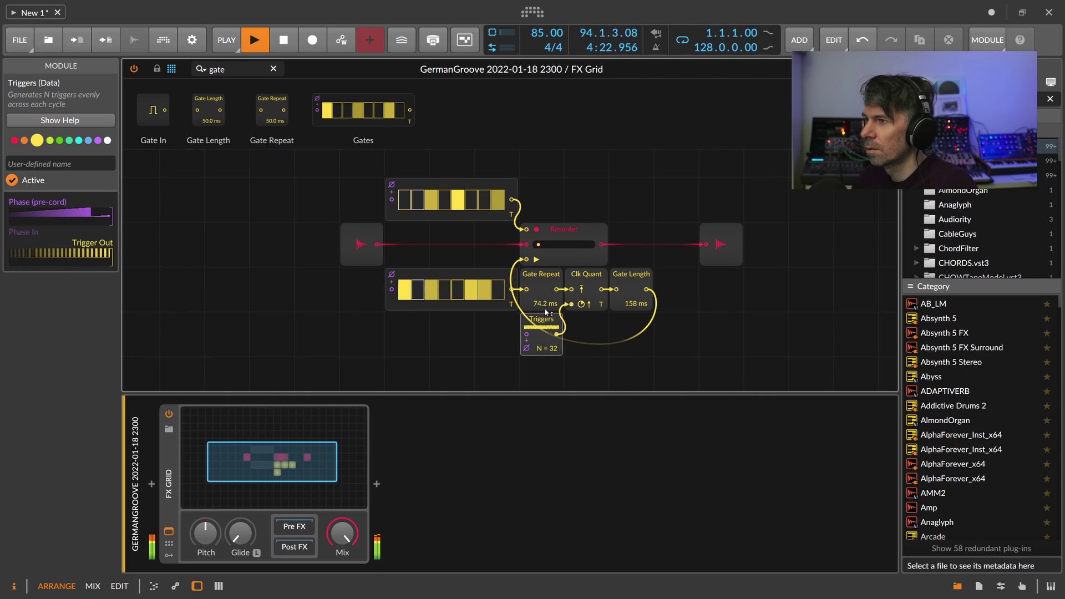
Lower the FX Grid's Mix, and set the Gate Repeat's rate to 6.51 ms and the Gate Length to 19.9 ms
left_click_drag(342, 534, 342, 555)
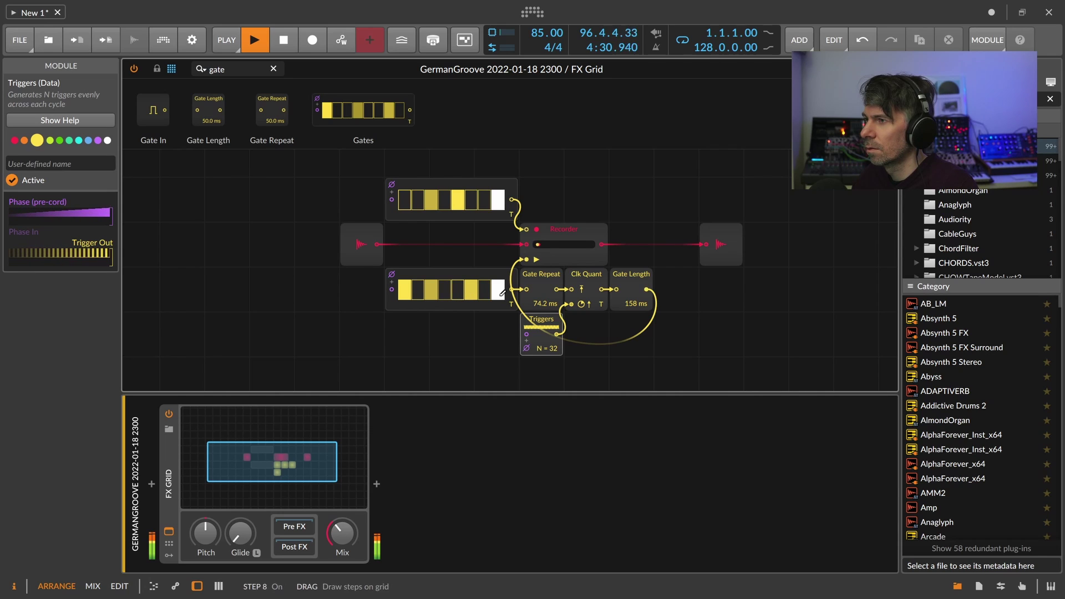
mouse_move(545, 304)
left_mouse_down()
mouse_move(545, 328)
mouse_move(545, 306)
left_mouse_up()
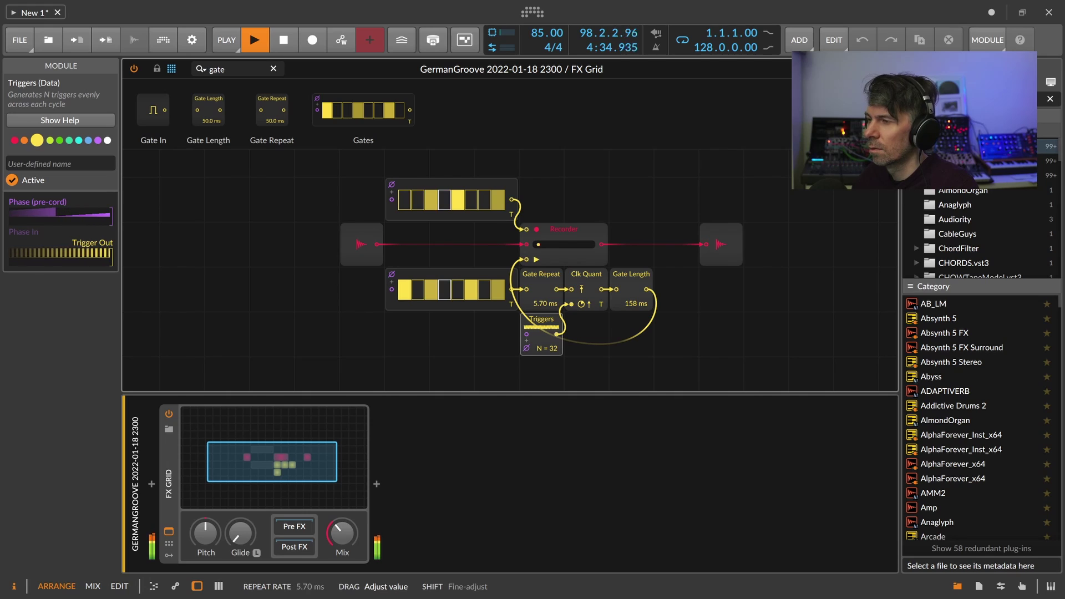
mouse_move(635, 303)
left_mouse_down()
mouse_move(635, 321)
mouse_move(635, 312)
left_mouse_up()
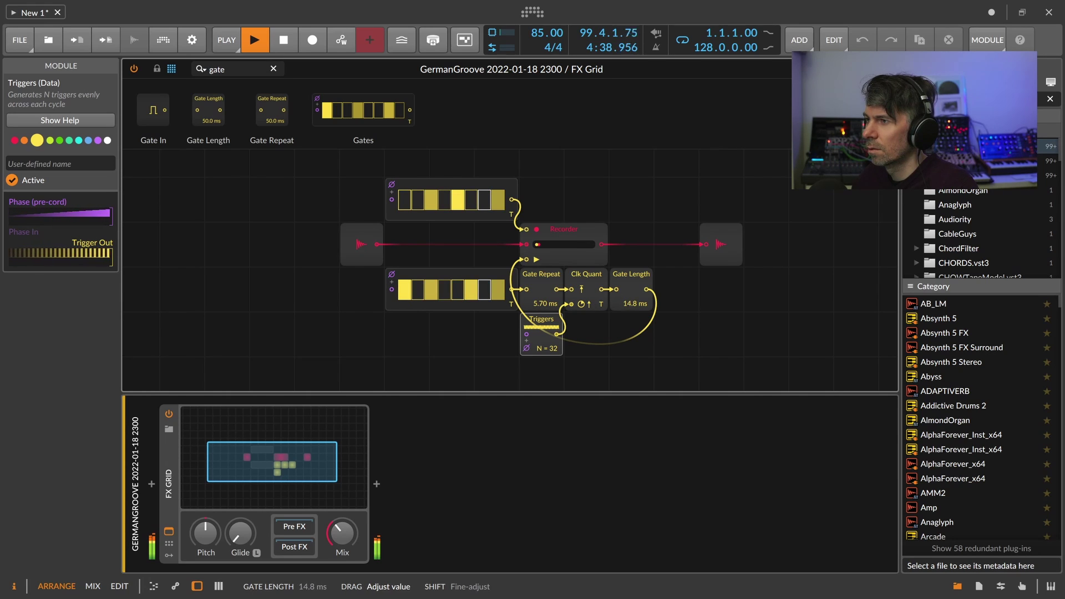
left_click_drag(635, 303, 635, 302)
left_click_drag(543, 304, 543, 300)
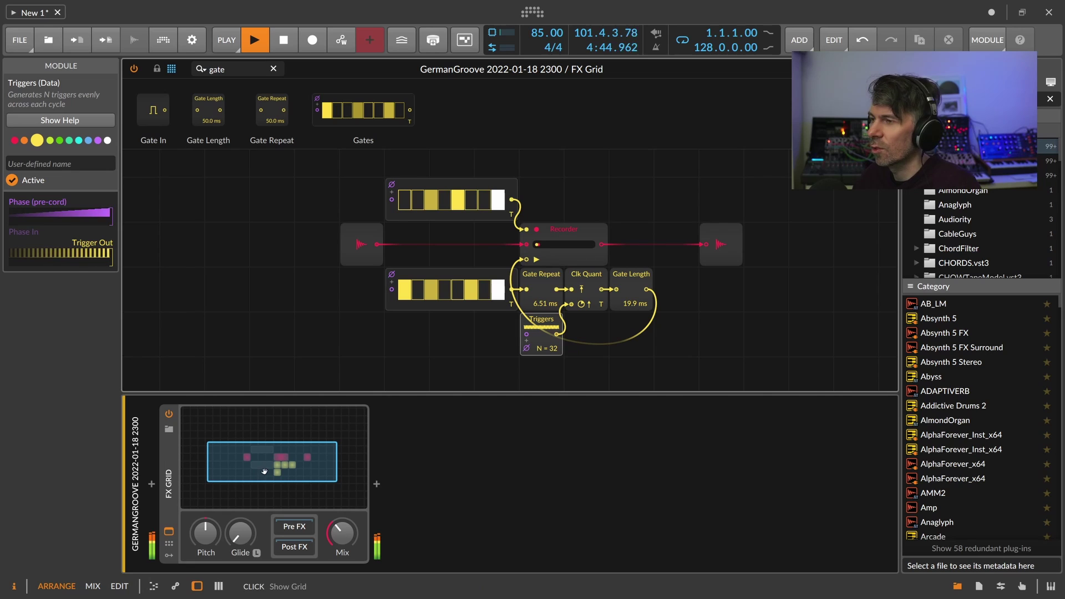
Add a Steps module modulating the Gate Repeat's rate by +2.029 and the Gate Length by +1.871, and set Mix to 100%
left_click_drag(226, 70, 179, 73)
type("tr")
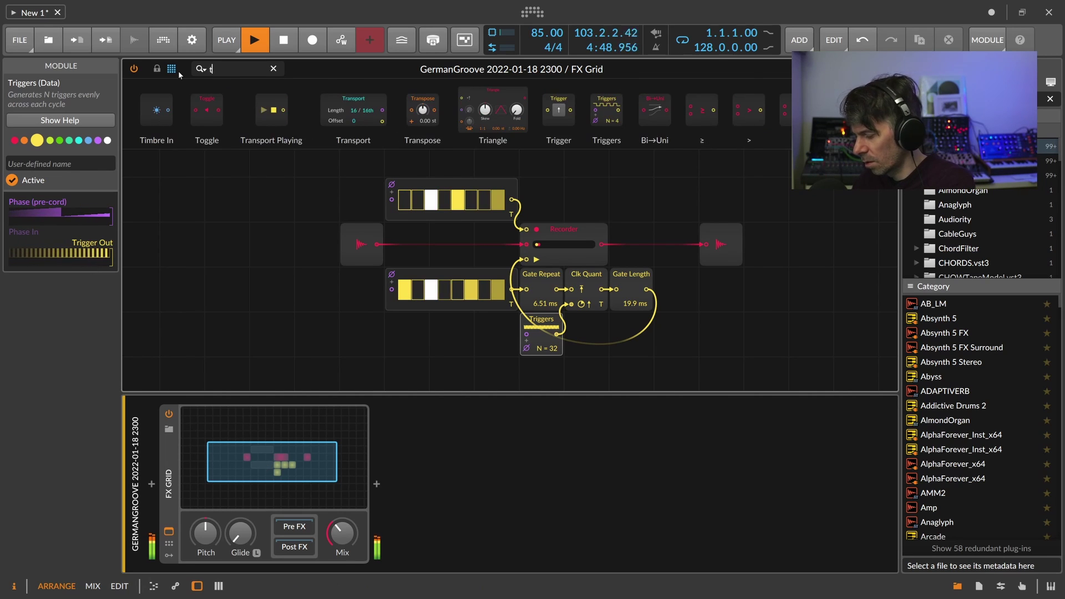
key("BackSpace")
key("BackSpace")
type("ste")
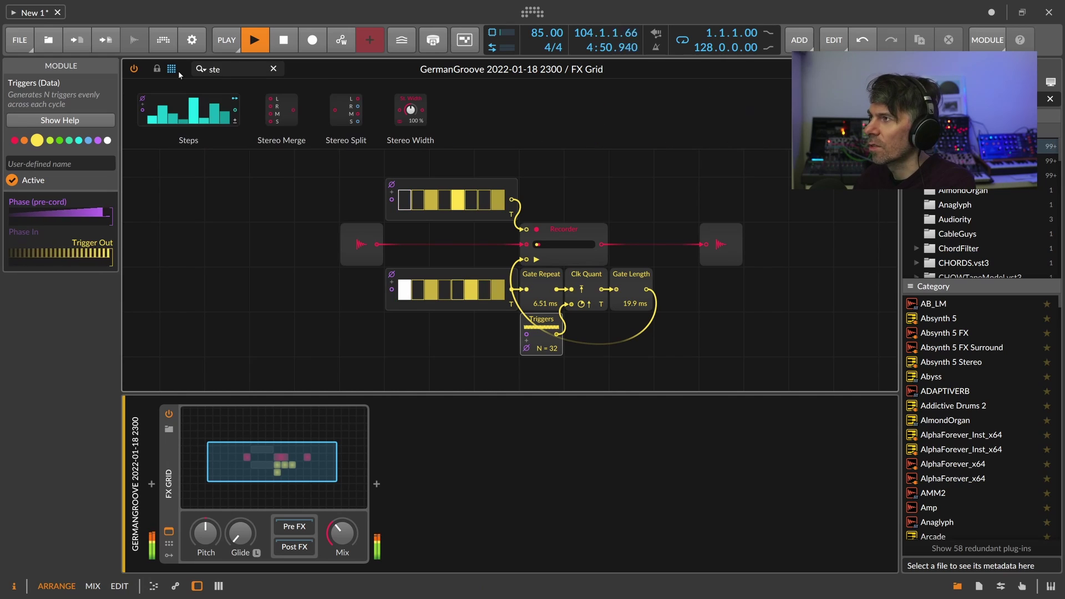
left_click_drag(182, 114, 571, 342)
left_click_drag(693, 318, 537, 299)
mouse_move(626, 305)
left_mouse_down()
mouse_move(626, 279)
mouse_move(626, 300)
left_mouse_up()
mouse_move(543, 307)
left_mouse_down()
mouse_move(543, 320)
mouse_move(544, 207)
mouse_move(531, 322)
left_mouse_up()
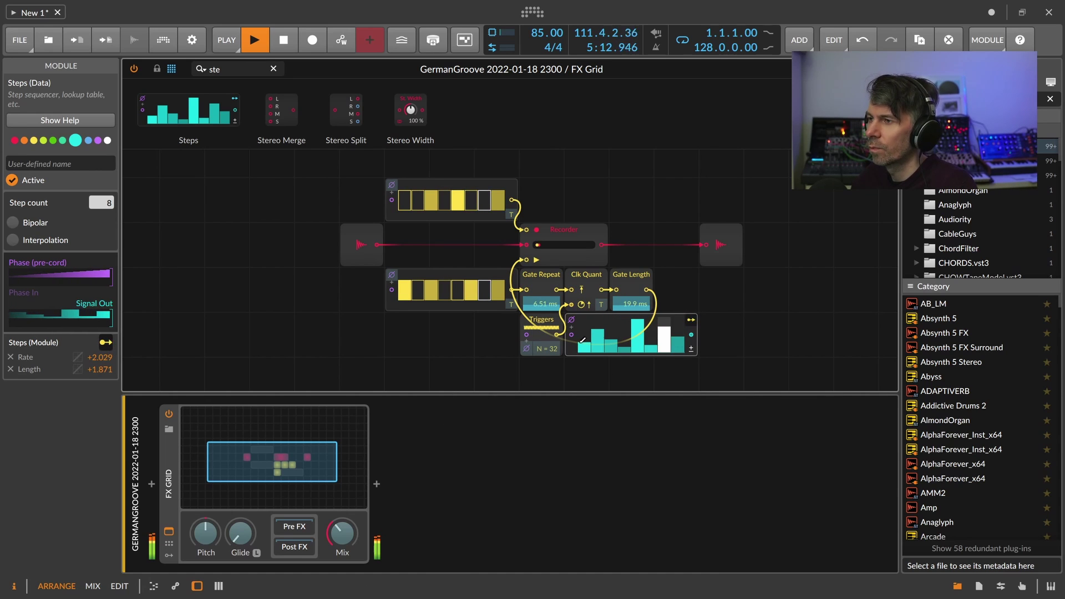
left_click_drag(356, 530, 356, 472)
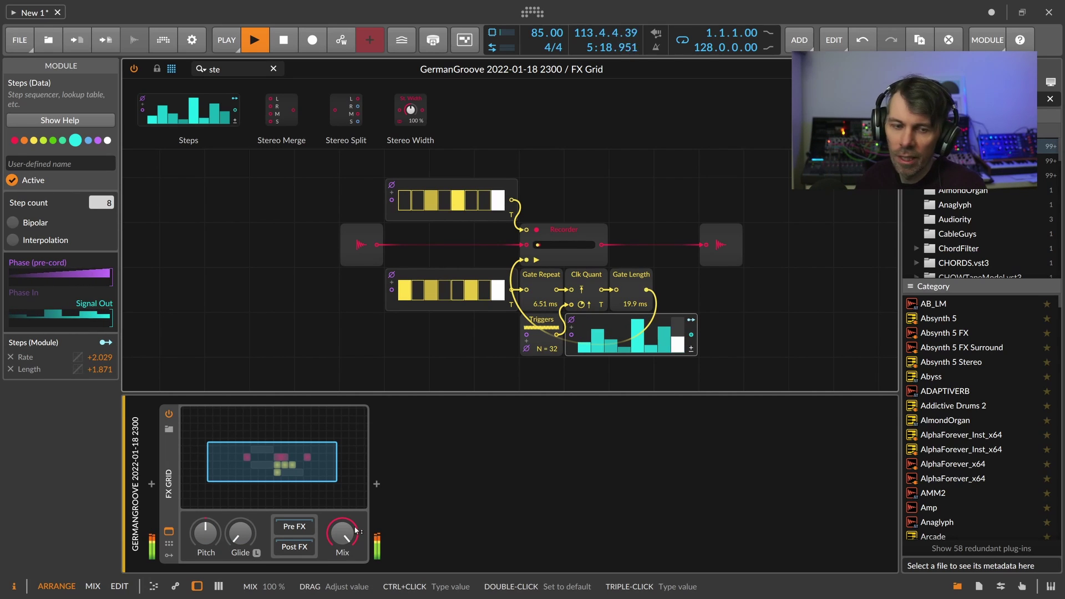
Move the Audio In module and the rest of the patch leftward on the grid
left_click_drag(358, 286, 265, 287)
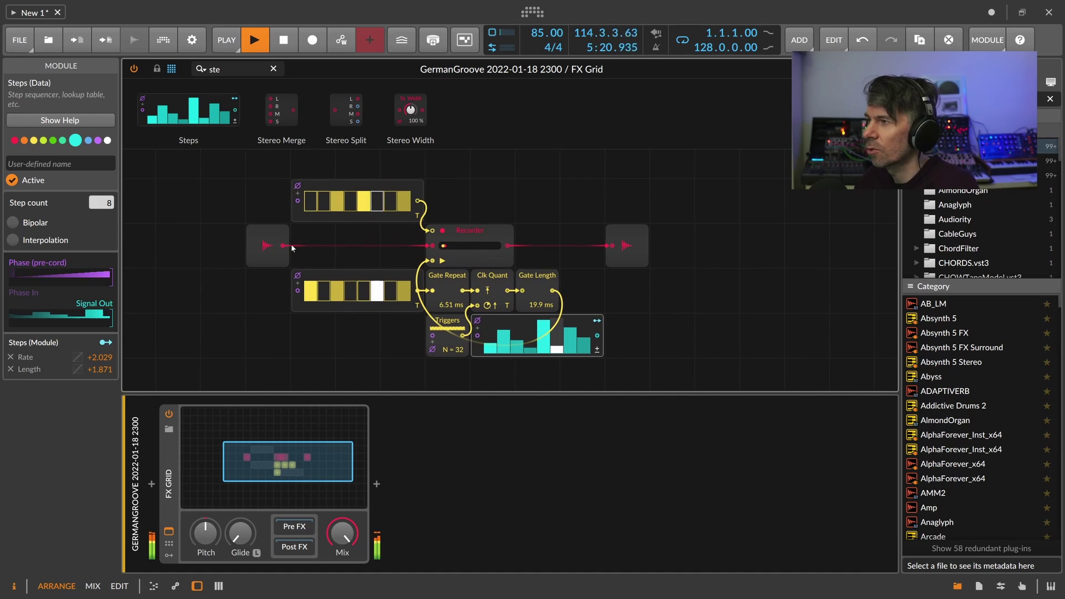
left_click_drag(272, 245, 227, 246)
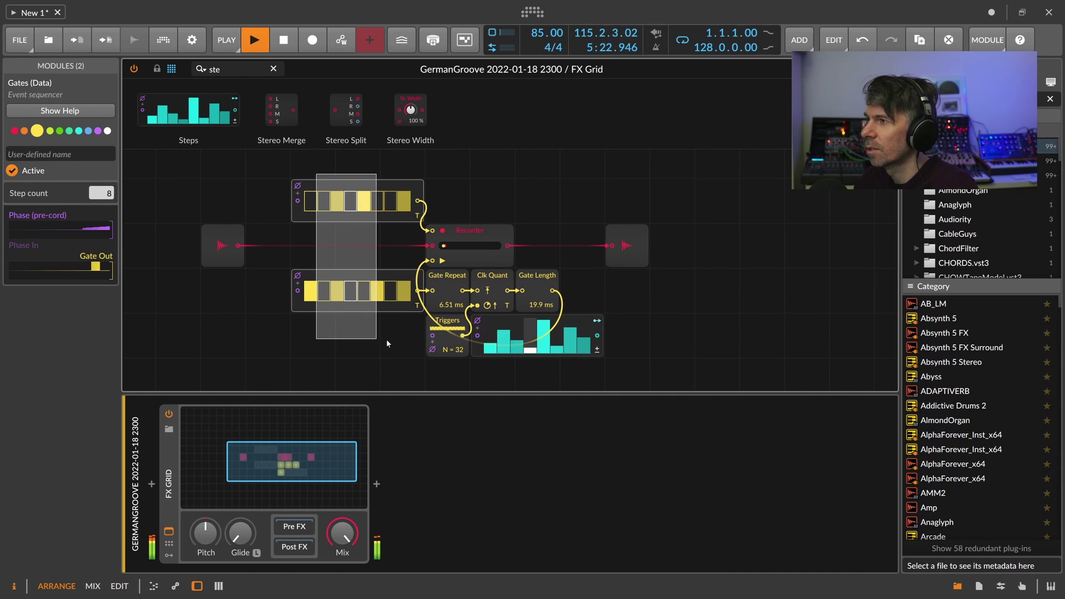
left_click(533, 275)
left_click_drag(534, 276, 482, 276)
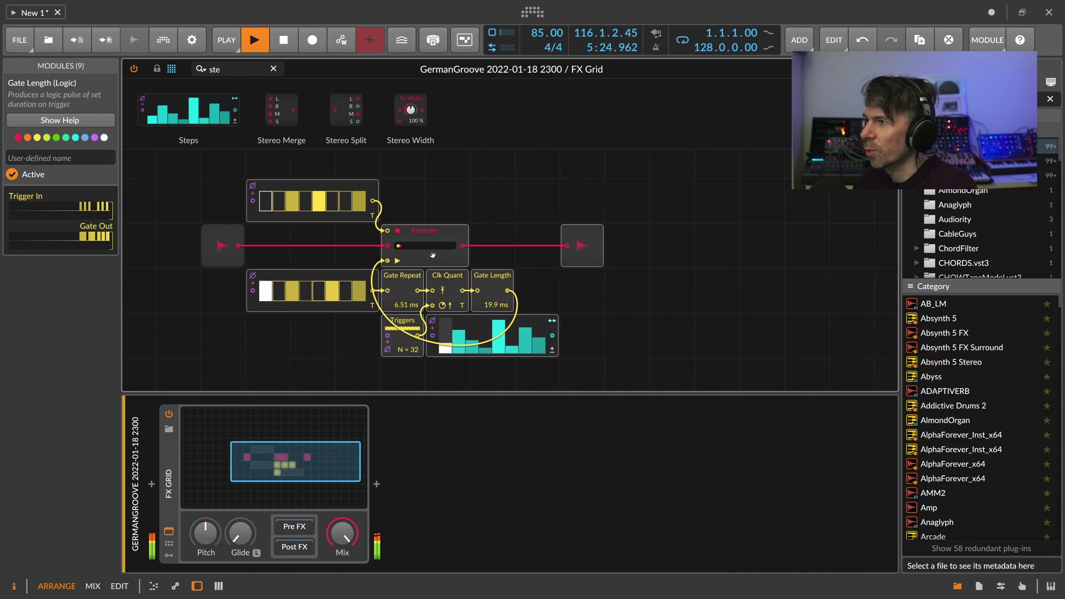
Insert an AD envelope between the Recorder and the audio output, triggered by the Gate Length, with 6.71 ms attack and 298 ms decay
left_click(228, 70)
type("ad")
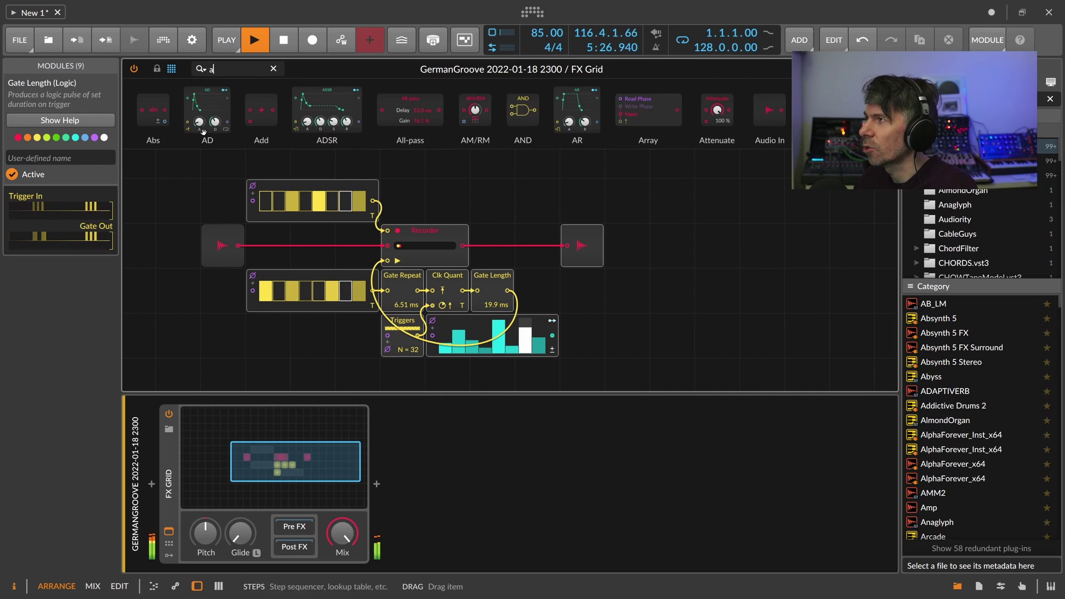
key("BackSpace")
left_click_drag(203, 131, 625, 255)
left_click_drag(590, 290, 620, 307)
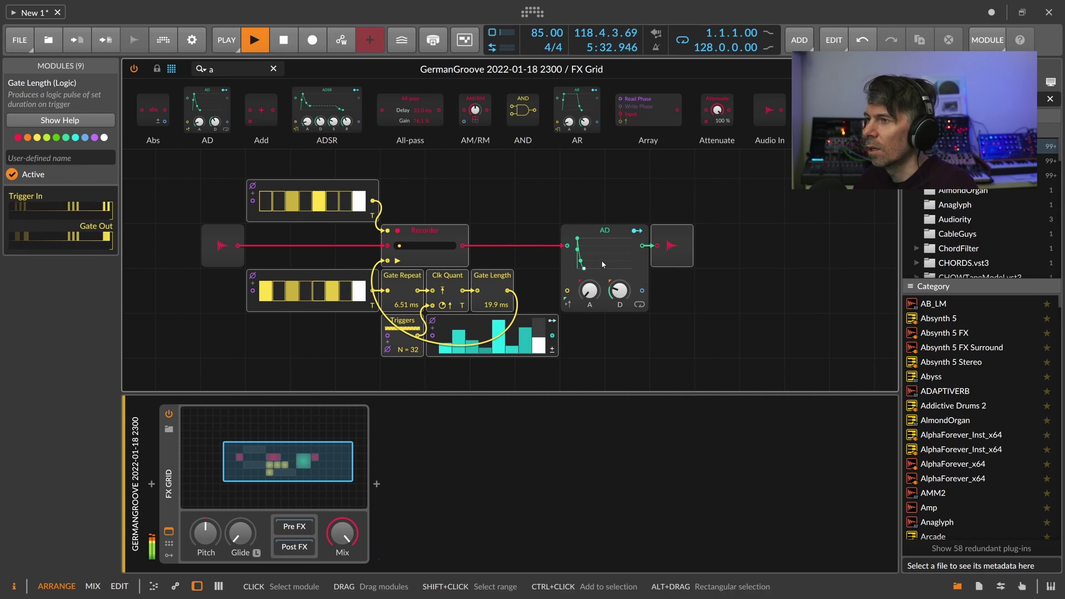
left_click(591, 247)
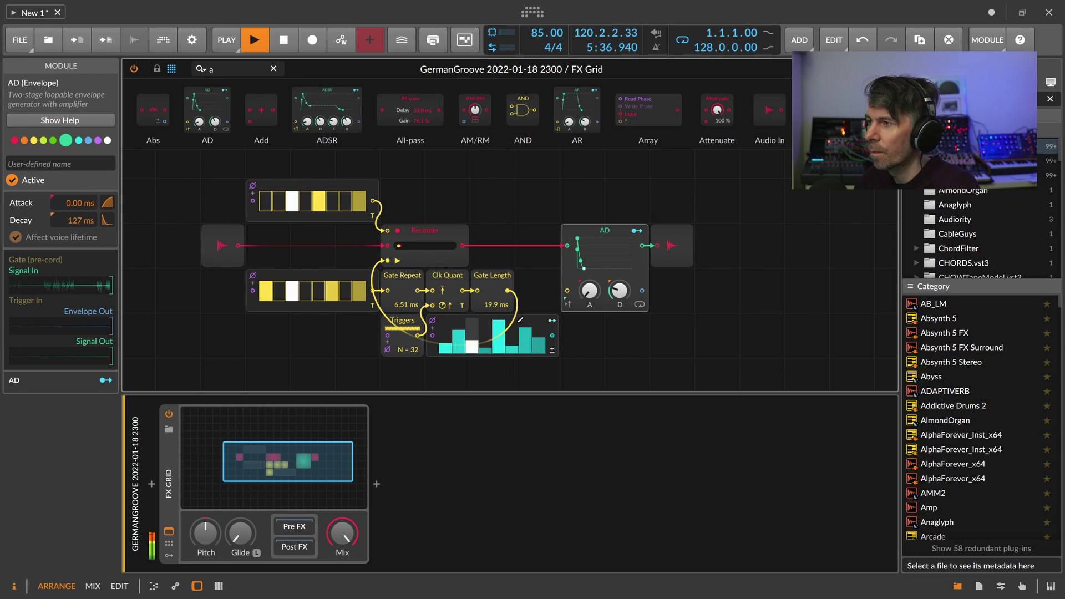
left_click_drag(508, 290, 619, 289)
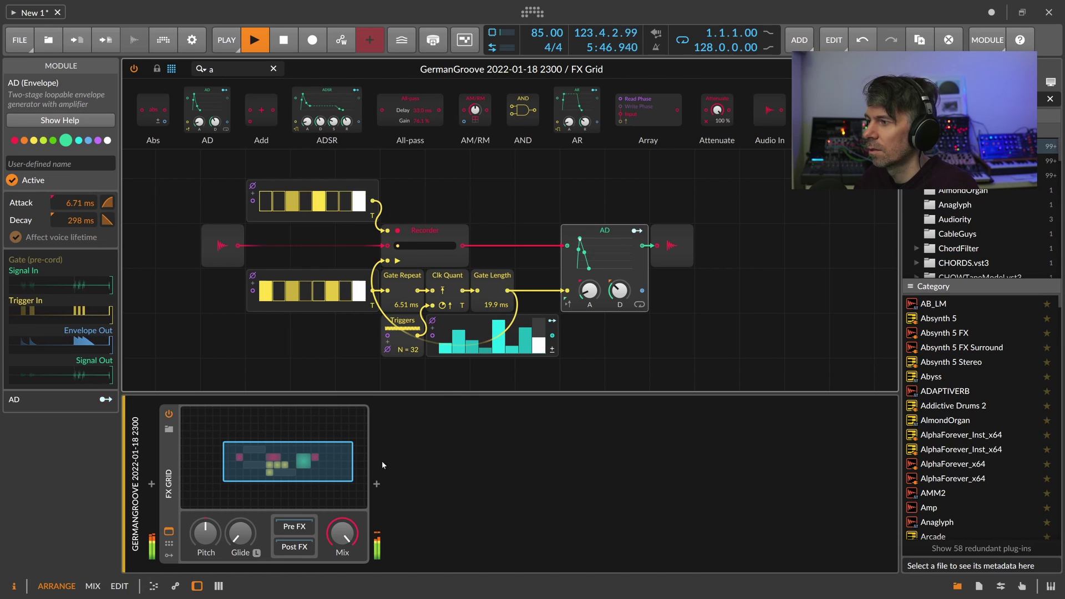
Set the AD envelope's attack to 14.8 ms and decay to 248 ms, and lower the FX Grid's Mix
left_click_drag(343, 533, 342, 531)
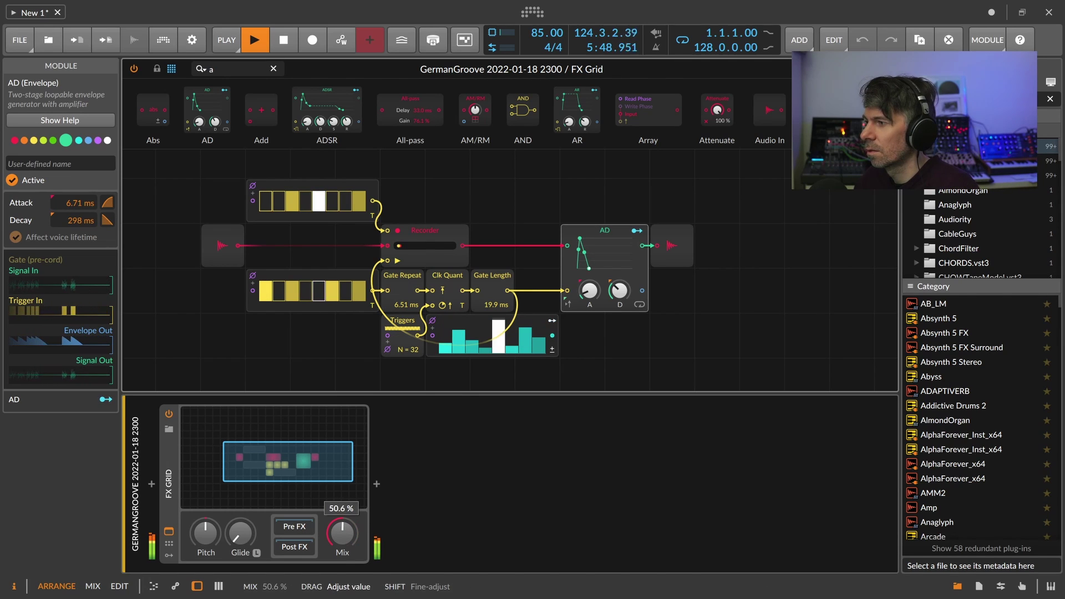
left_click_drag(342, 531, 342, 531)
left_click_drag(601, 293, 601, 293)
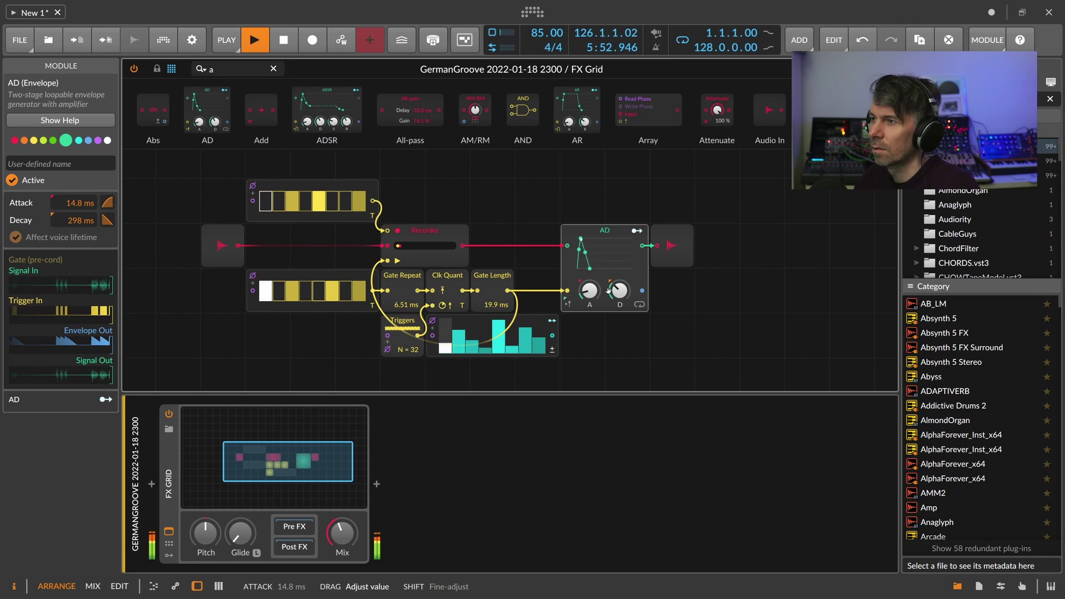
left_click_drag(342, 532, 343, 549)
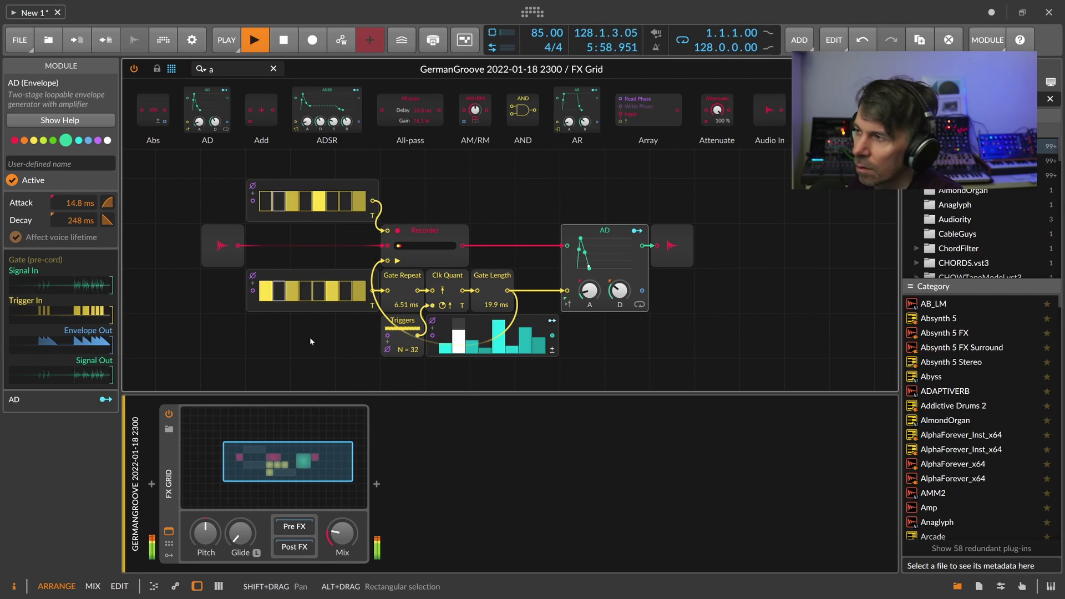
Move the Audio In module further left and insert a Ø Scaler module in front of each Gates module
left_click(300, 274)
left_click_drag(227, 278, 277, 261)
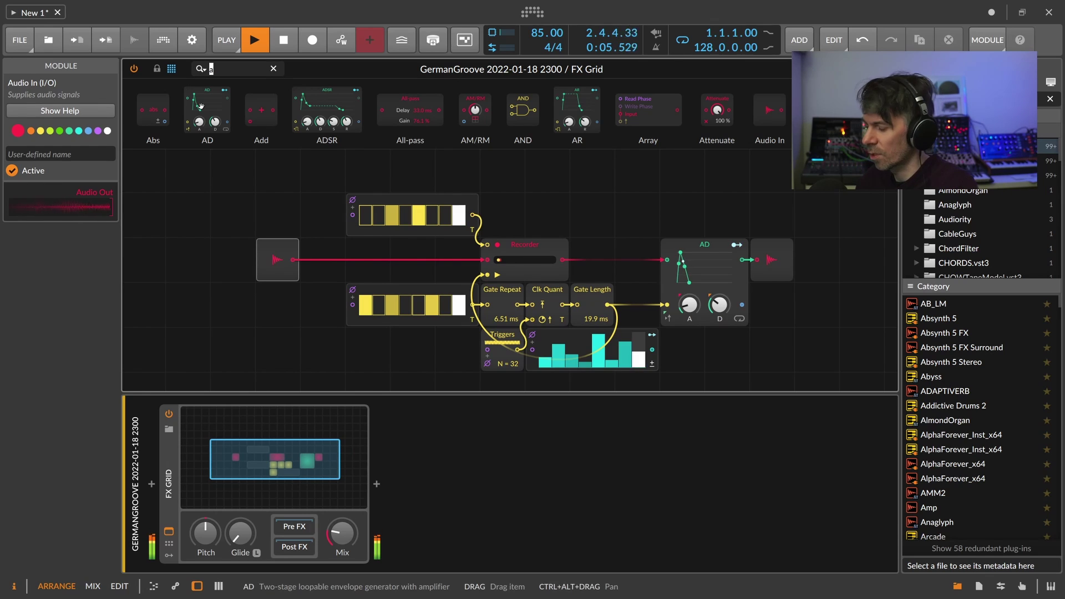
type("sca")
left_click_drag(252, 110, 308, 287)
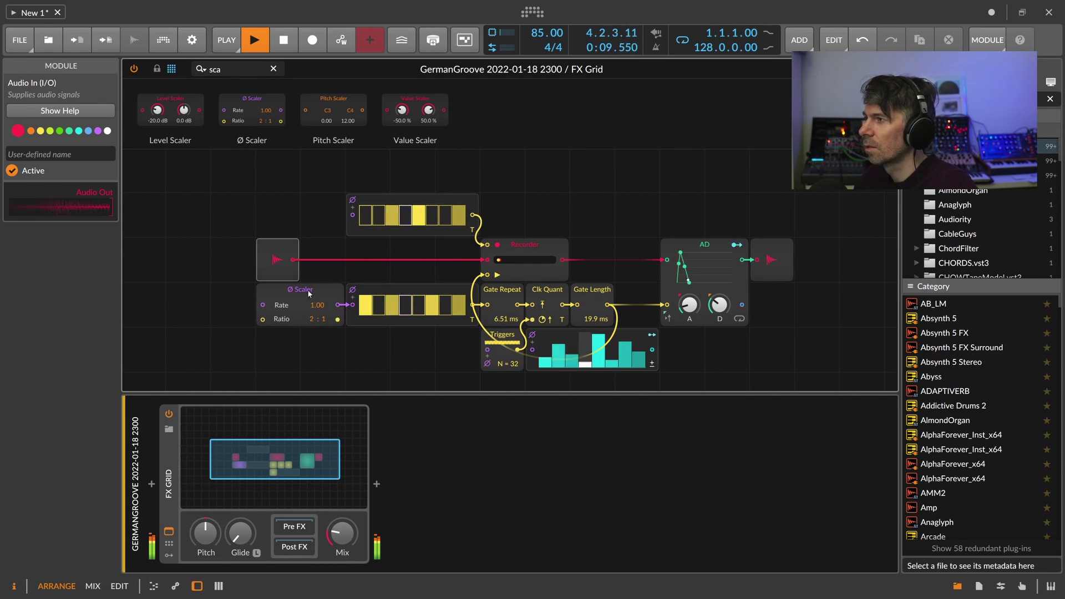
left_click_drag(252, 110, 308, 197)
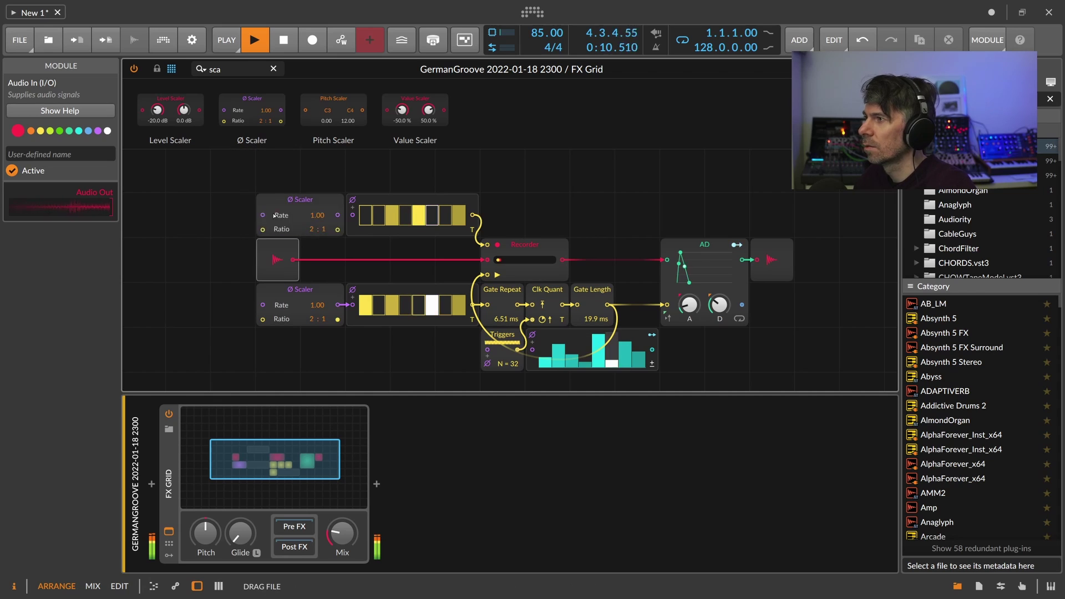
Feed both Ø Scaler modules from a new Phase In module and set both scaler ratios to 1:2
left_click(318, 218)
type("p")
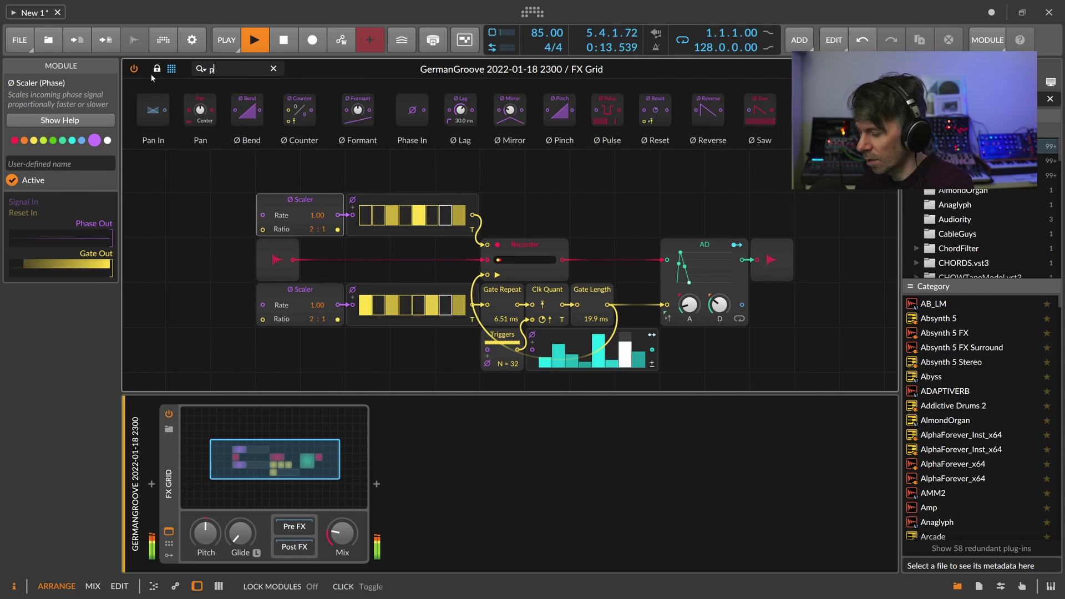
type("hase")
left_click_drag(261, 225, 262, 304)
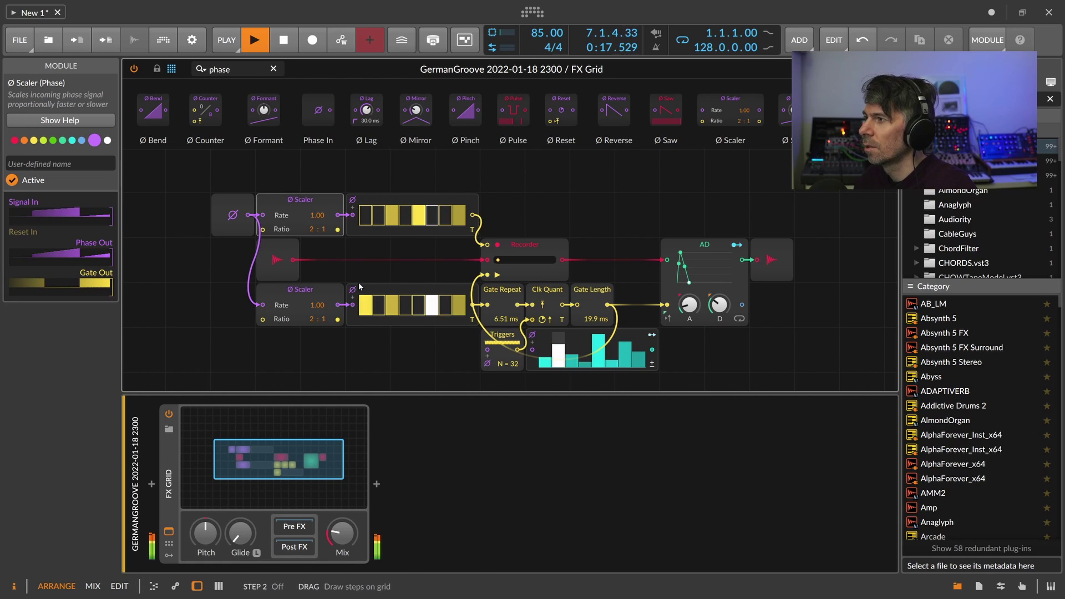
left_click_drag(322, 238, 321, 255)
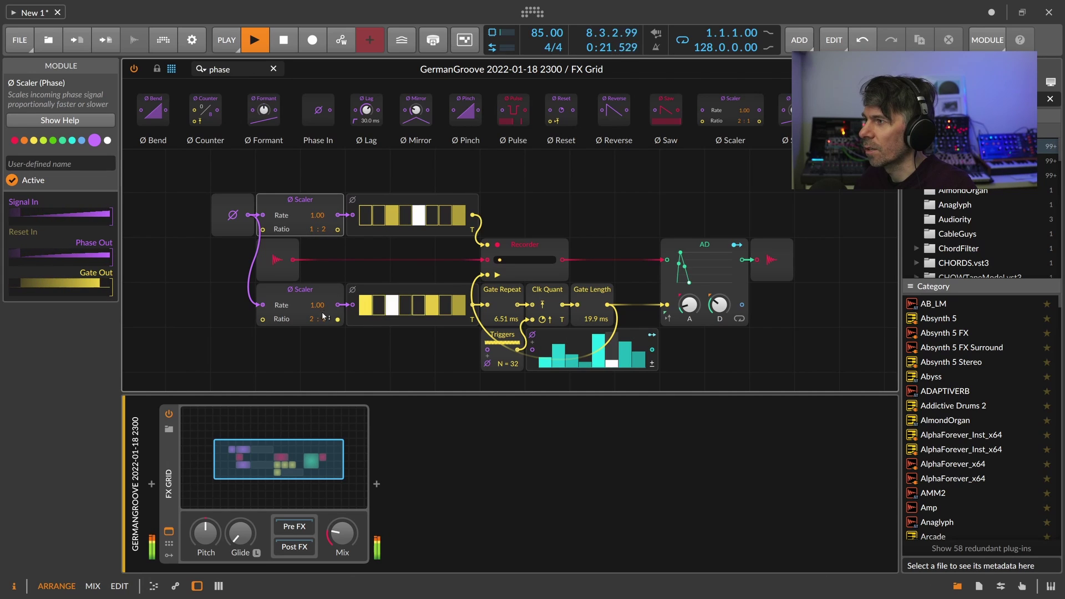
left_click_drag(324, 310, 324, 316)
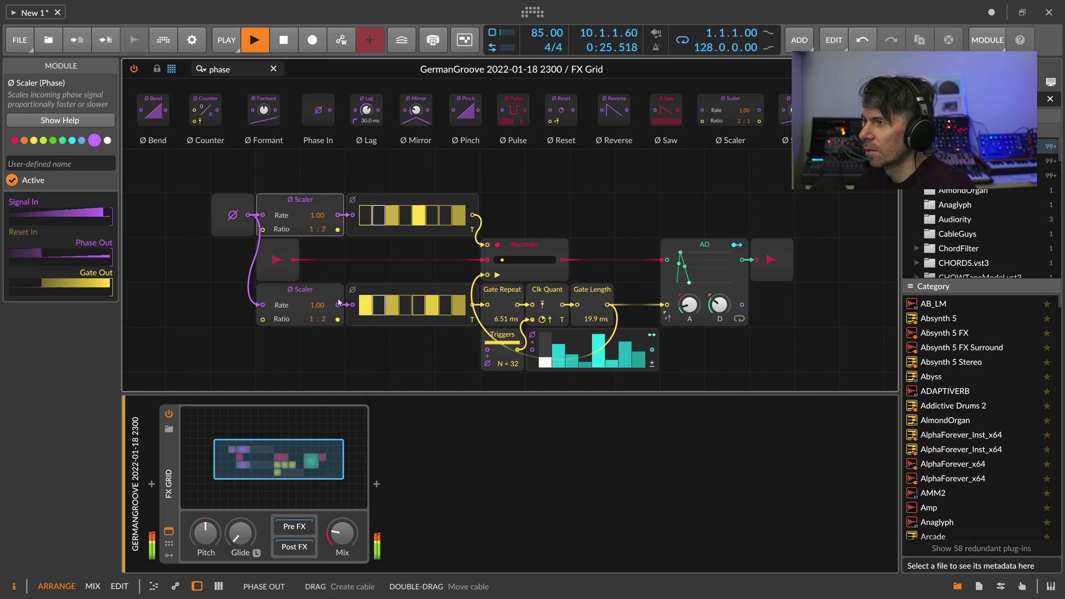
Set the step count of both Gates modules to 16 and fill in the second half of the play Gates pattern
left_click(375, 289)
left_click_drag(102, 193, 102, 177)
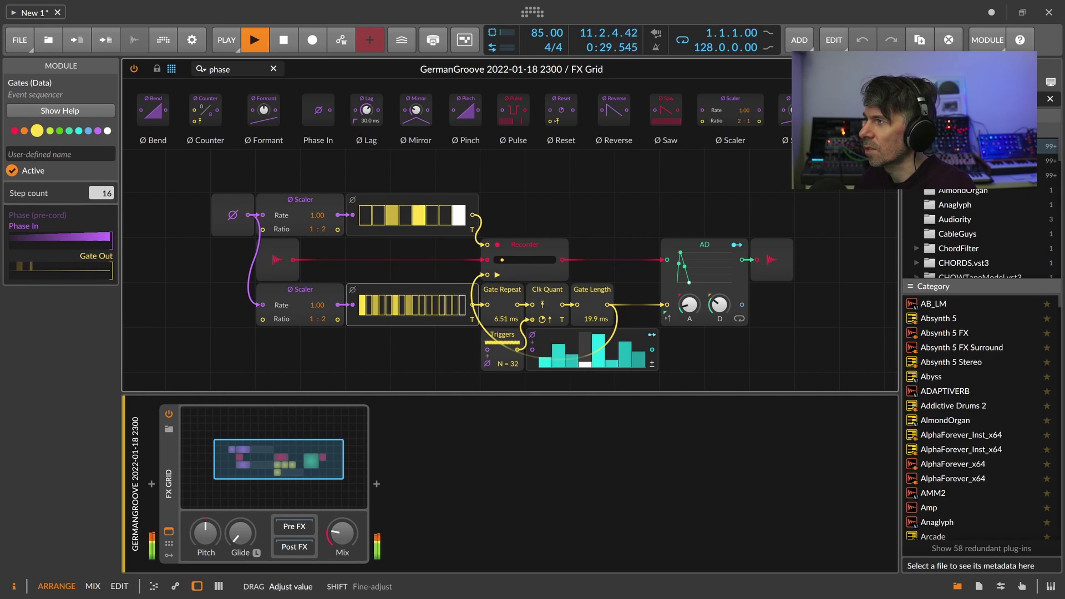
left_click(381, 203)
mouse_move(123, 192)
left_mouse_down()
mouse_move(121, 181)
mouse_move(118, 197)
left_mouse_up()
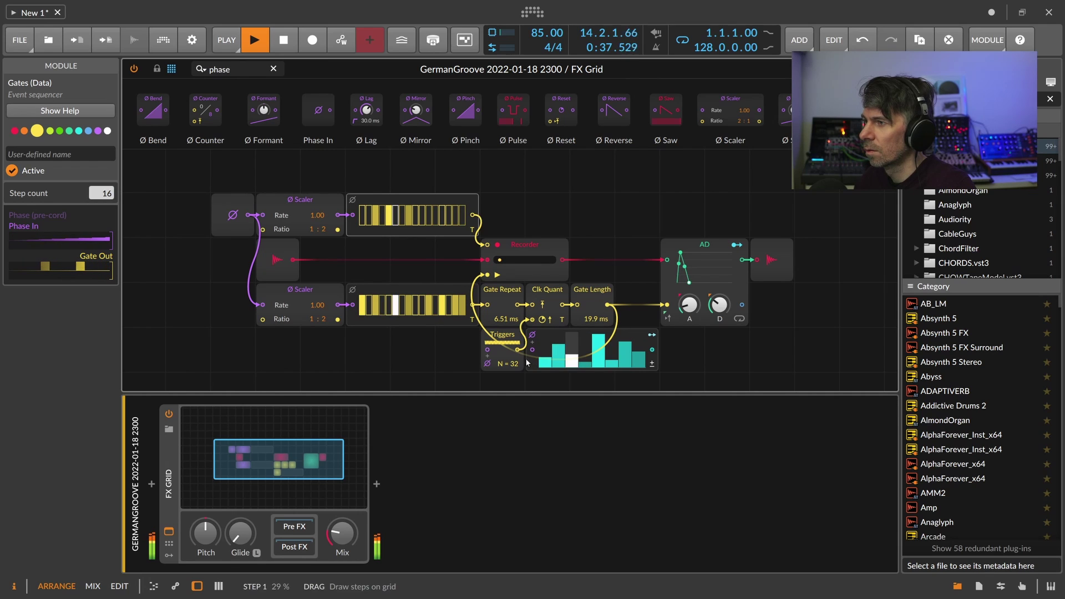
Connect the play Gates' Ø Scaler output to the Steps module's phase input, and edit the last steps of the record Gates pattern
left_click_drag(337, 305, 531, 350)
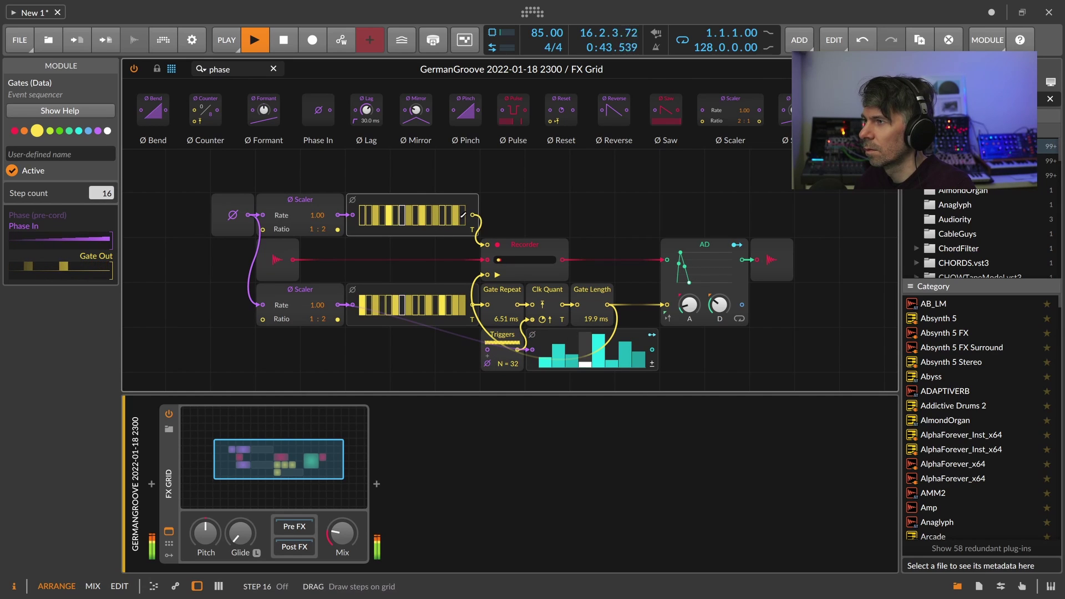
left_click(451, 216)
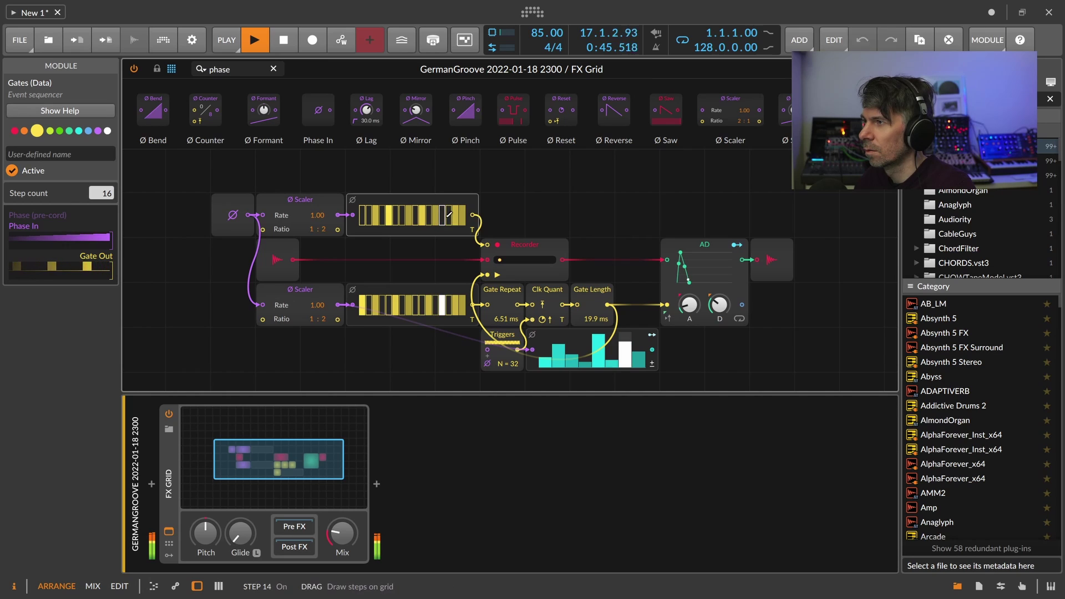
left_click(458, 216)
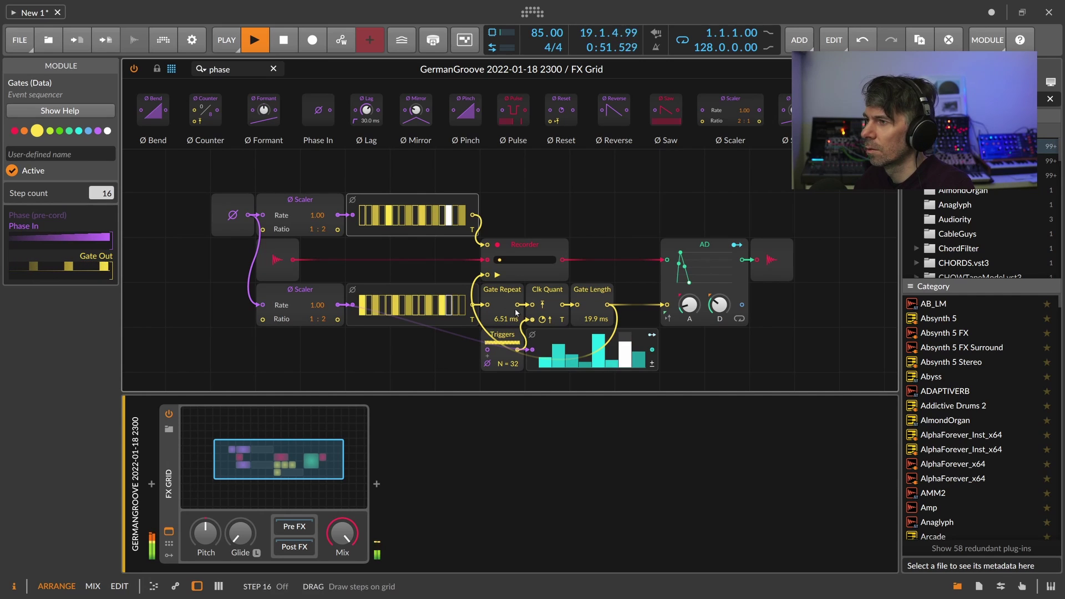
Set the Gate Repeat's rate to 11.8 ms and the Gate Length to 31.5 ms, and return the FX Grid's Mix to 100%
mouse_move(504, 320)
left_mouse_down()
mouse_move(510, 328)
mouse_move(503, 323)
left_mouse_up()
left_click_drag(593, 320, 594, 321)
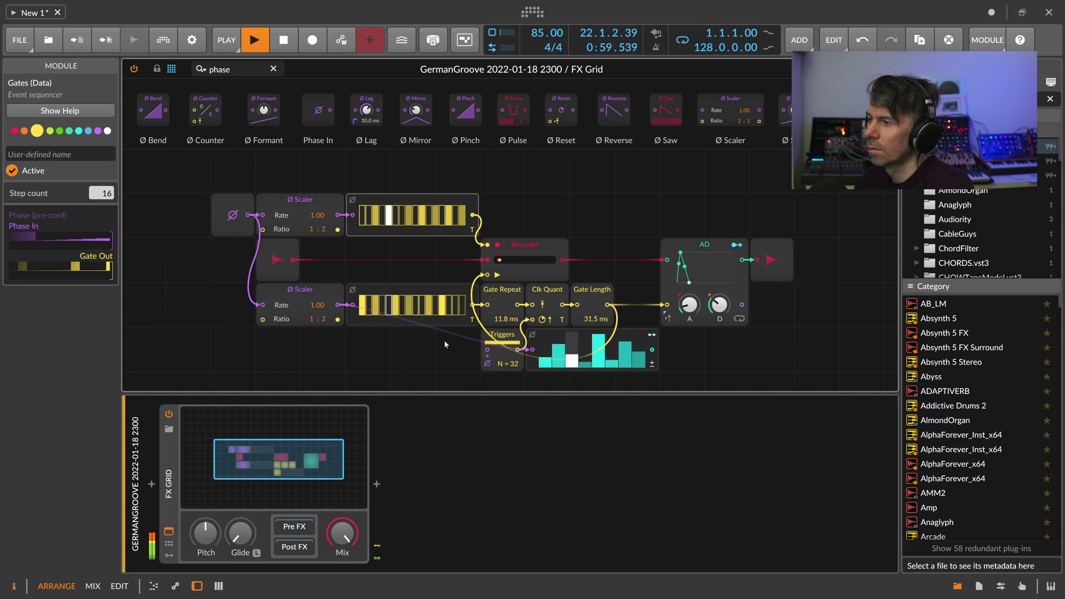
left_click_drag(342, 532, 342, 546)
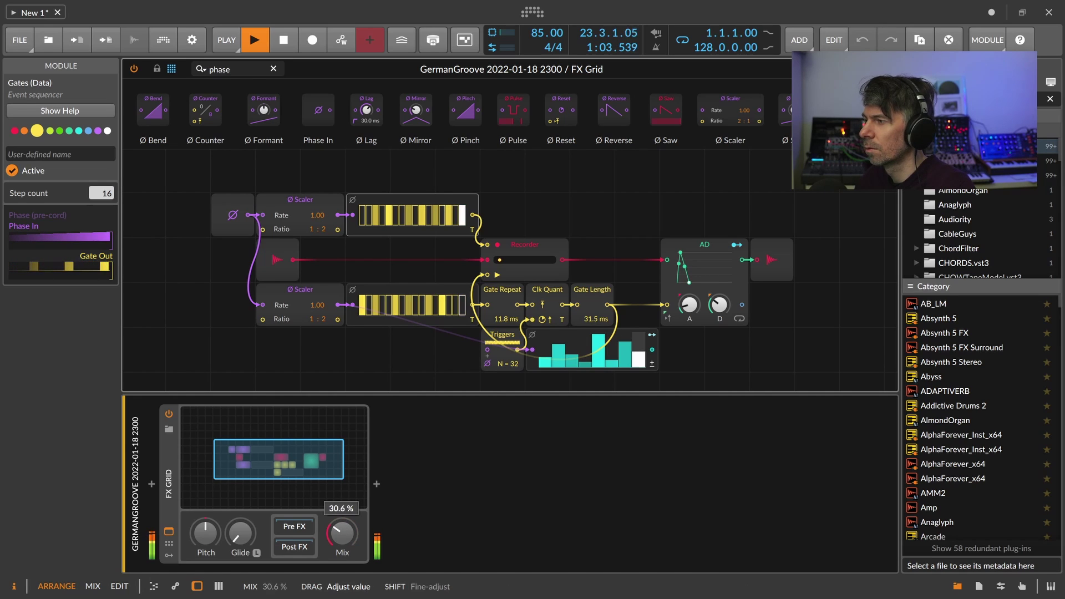
double_click(345, 527)
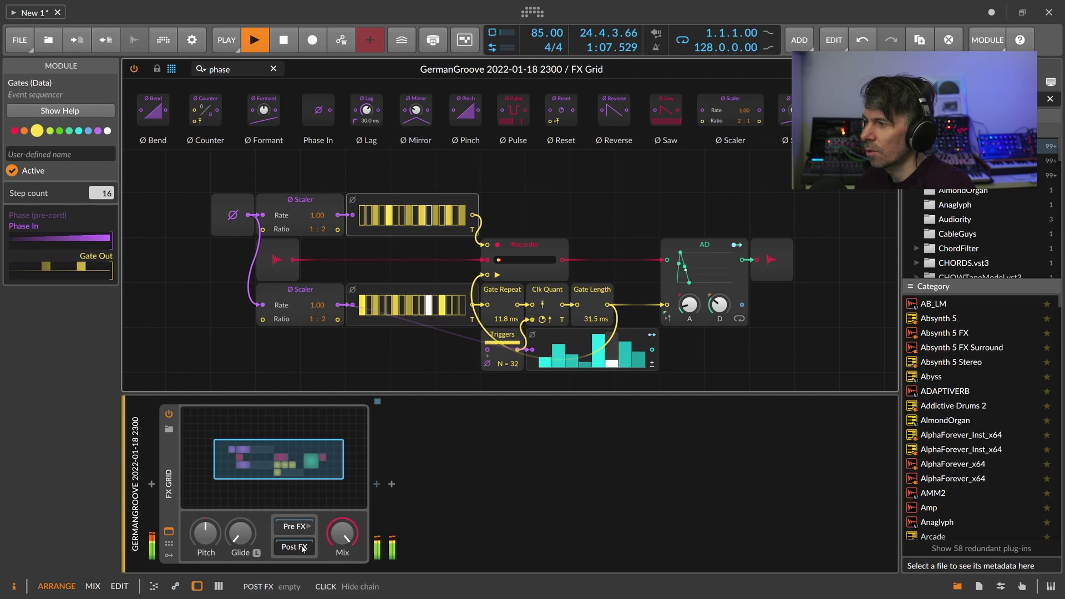
Add a Delay-2 to the FX Grid's Post FX chain with its Mix at 47.9%, and try the grid's Mix at about 50%
left_click(375, 486)
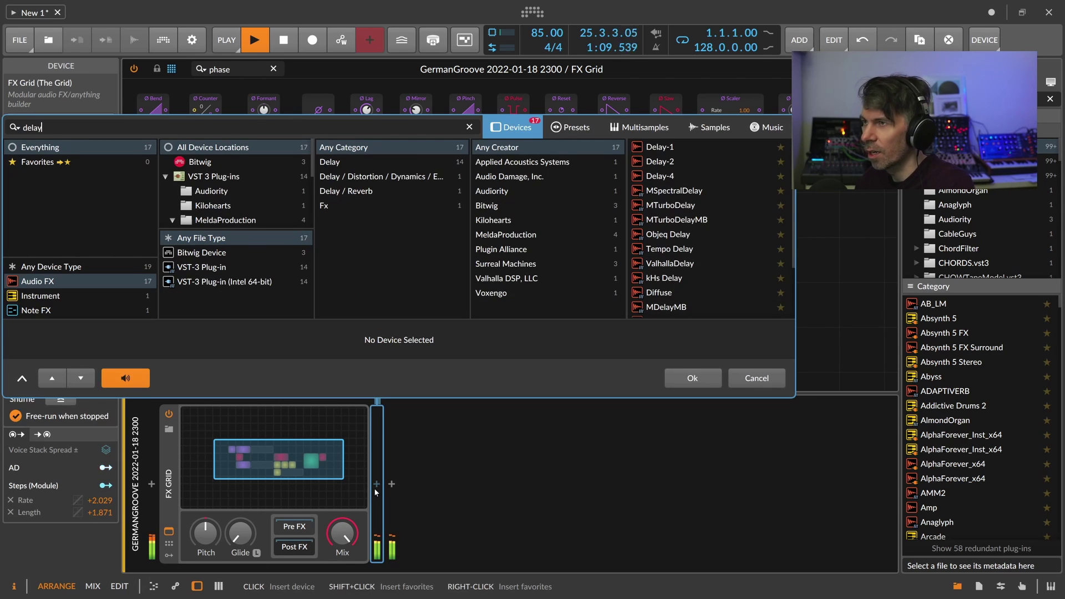
key("Return")
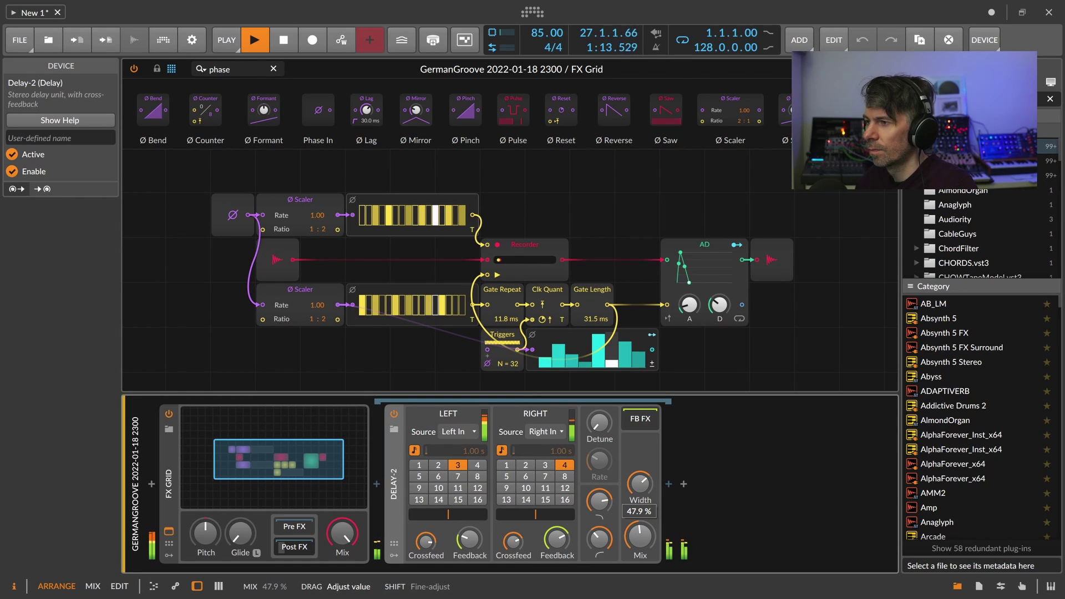
left_click(600, 539)
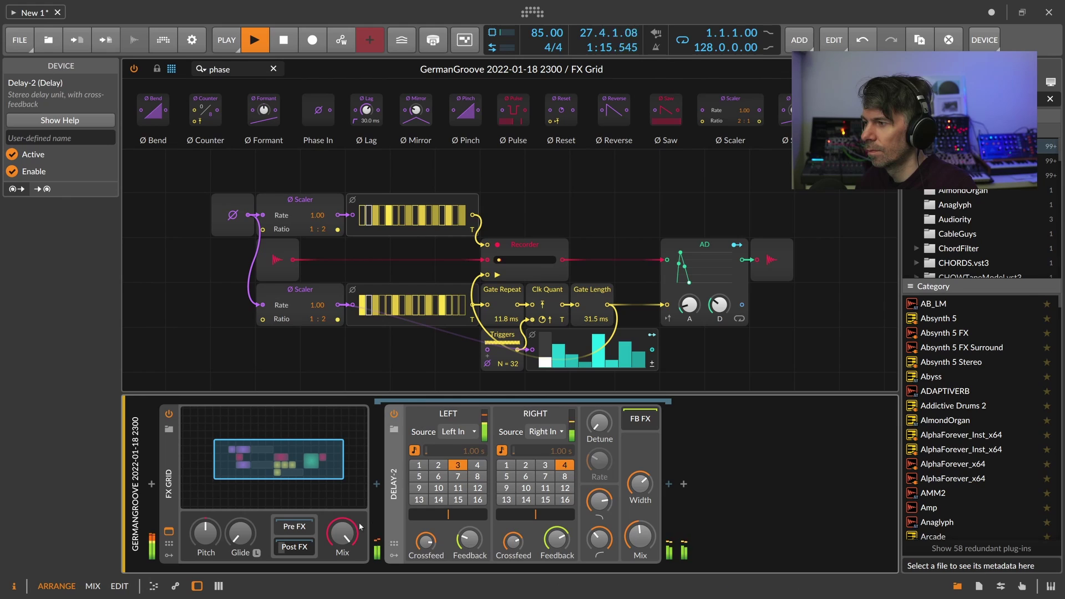
left_click(344, 533)
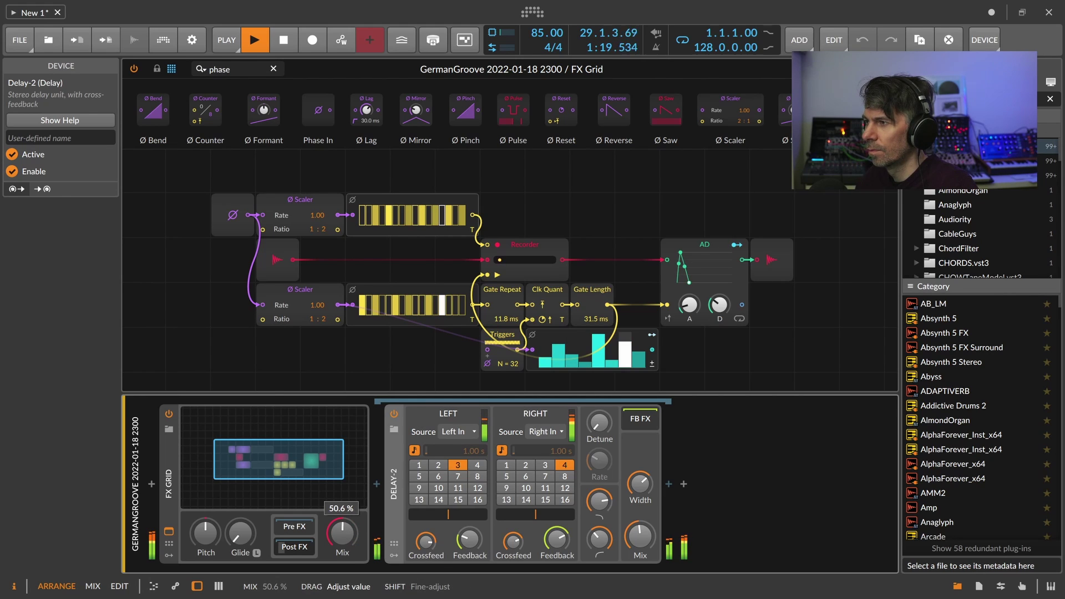
double_click(342, 532)
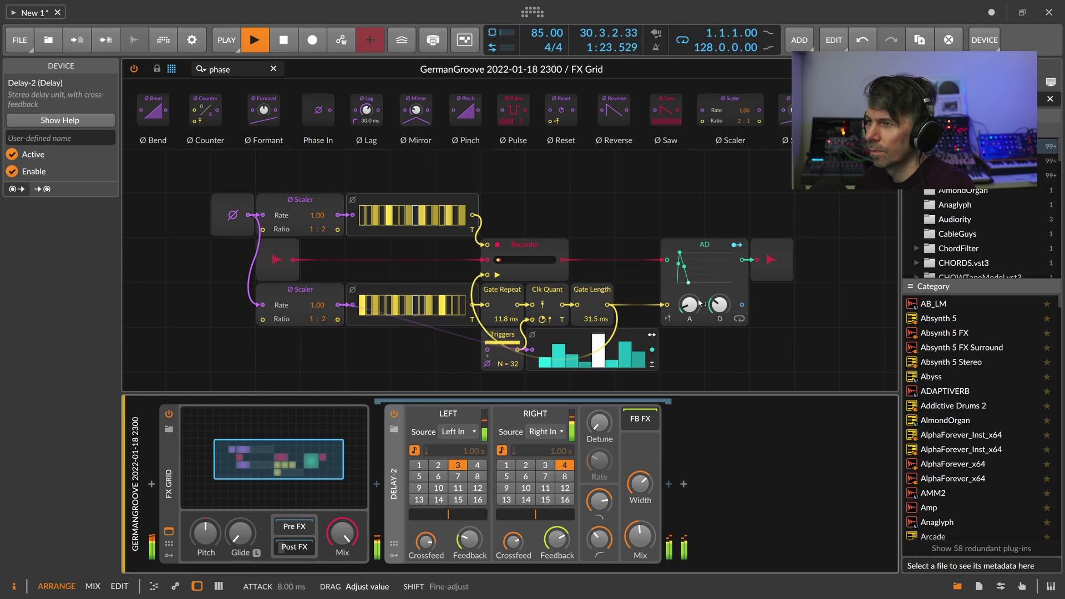
Duplicate the FX Grid, move the copy behind Delay-2 in the Post FX chain, and open the nested copy's patch
key("Delete")
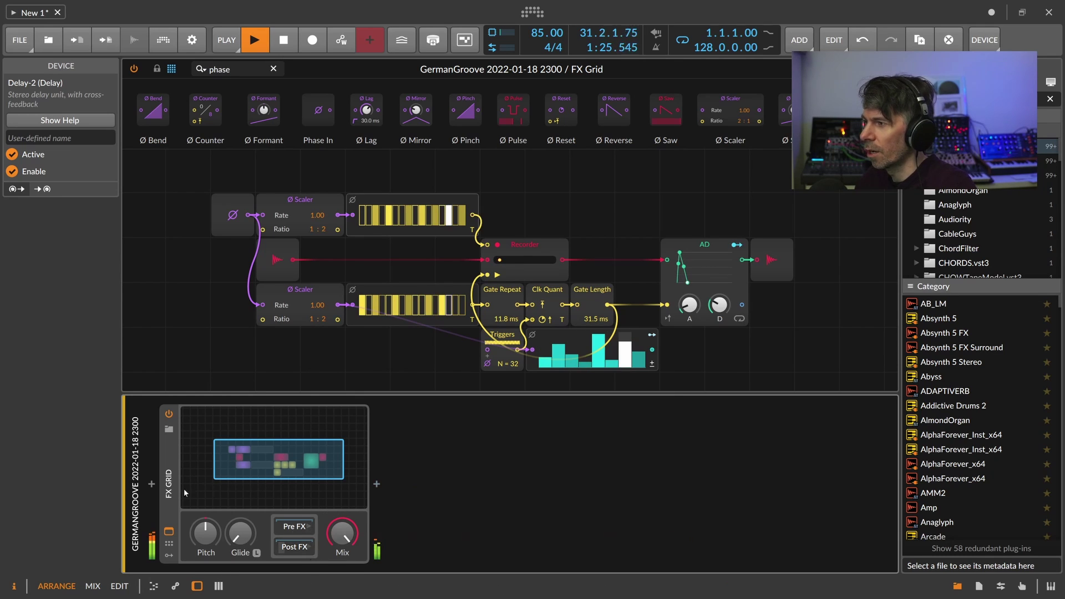
left_click(171, 480)
key("ctrl+d")
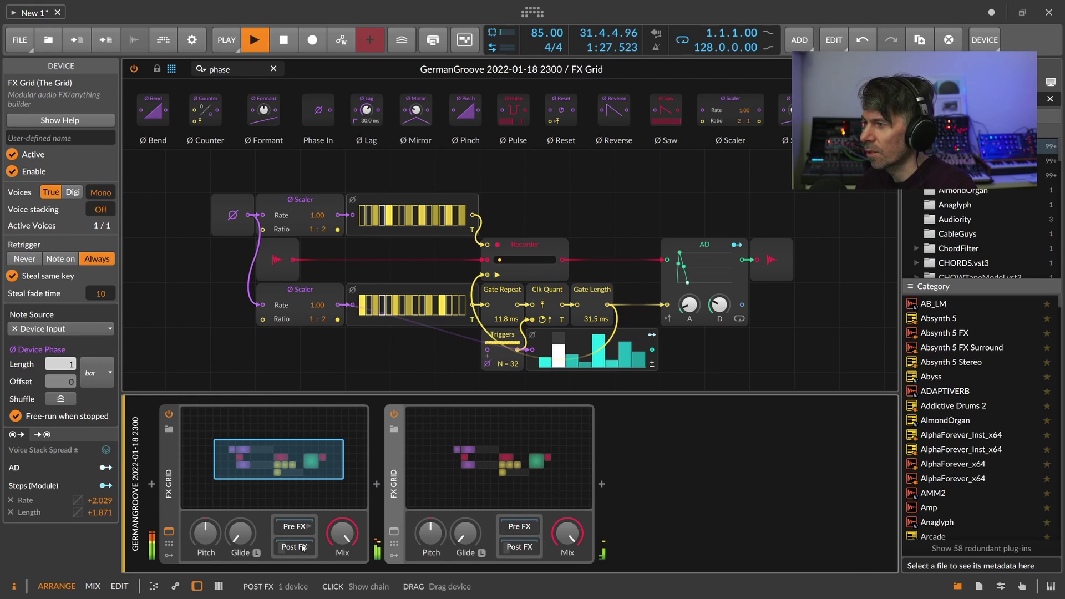
left_click(294, 547)
left_click_drag(682, 486, 669, 486)
left_click_drag(382, 571, 422, 571)
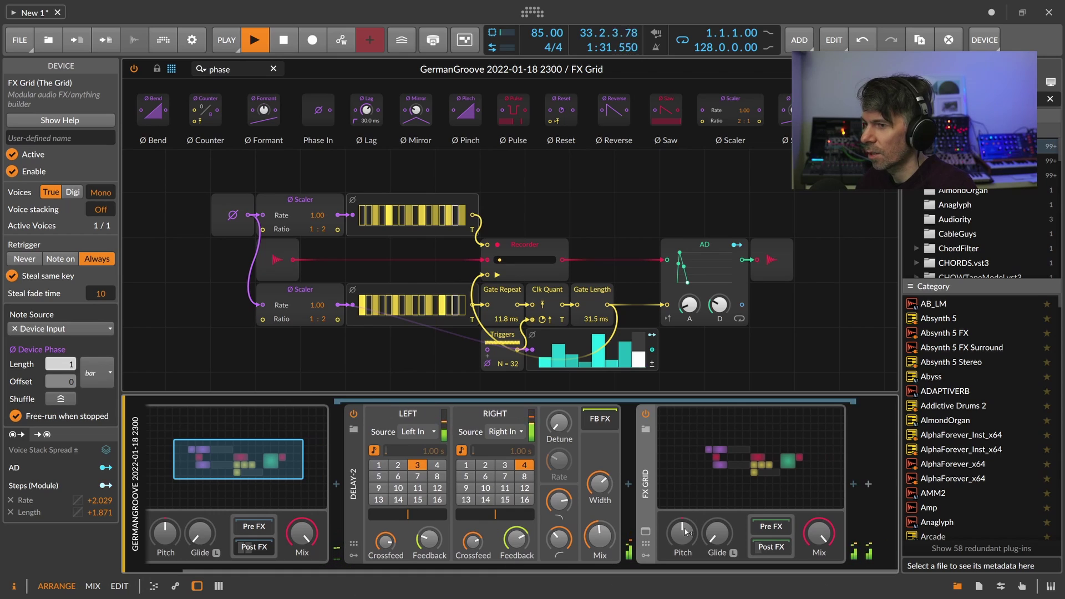
left_click(742, 490)
left_click(297, 431)
left_click(758, 456)
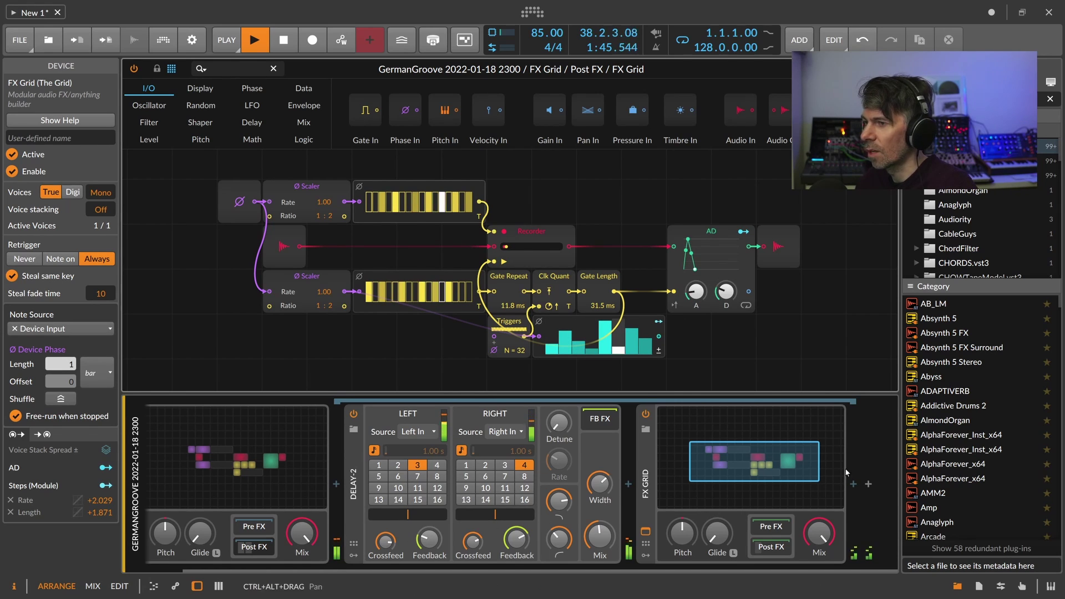
Add a Peak Limiter after the nested FX Grid and raise its input gain to +16.4 dB
left_click(853, 483)
type("peak")
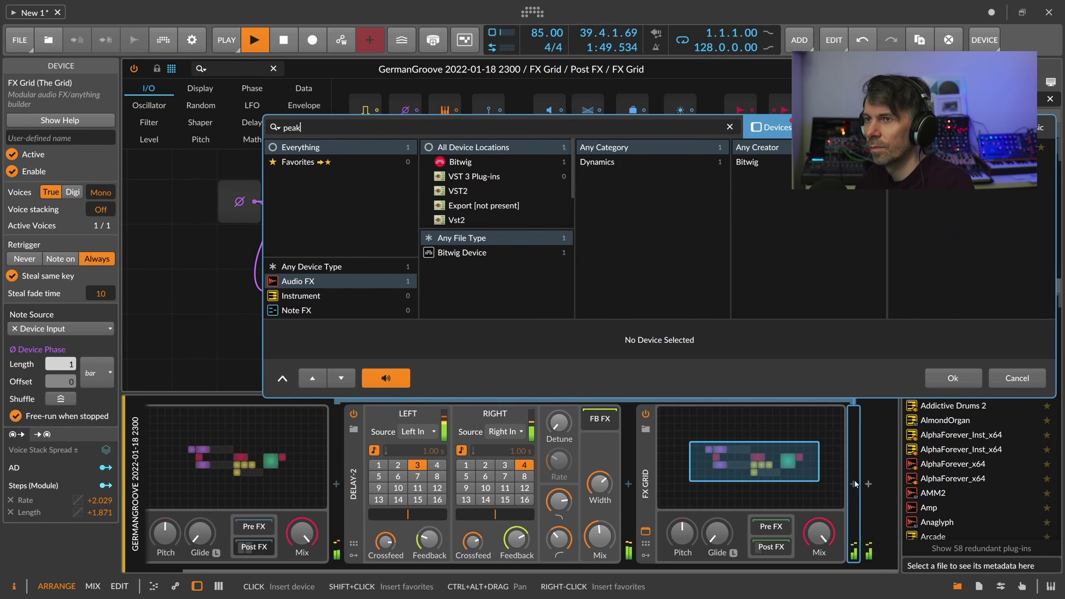
key("Return")
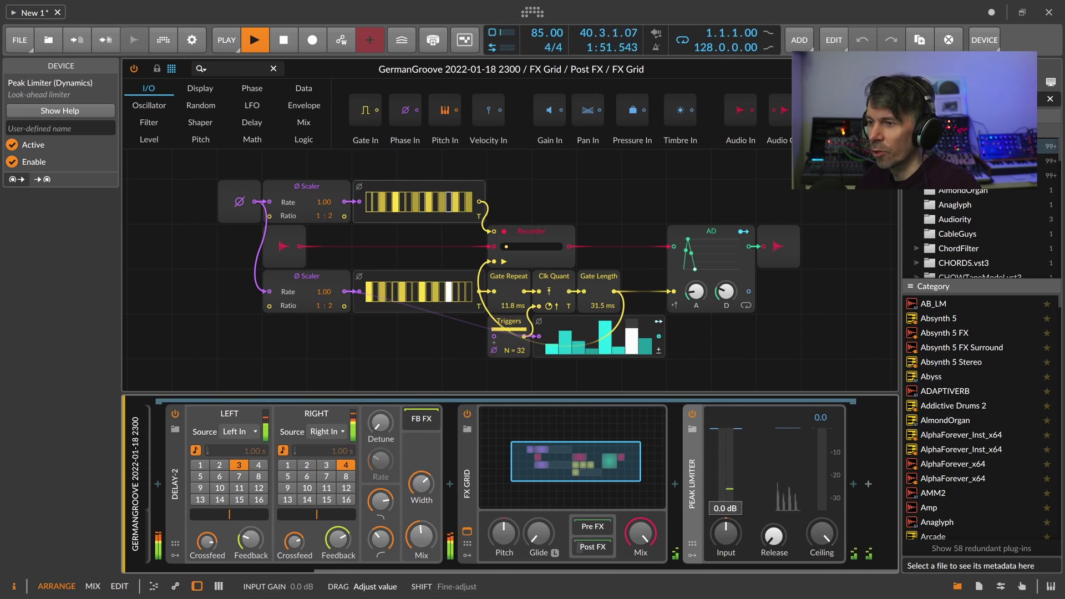
left_click_drag(728, 531, 728, 496)
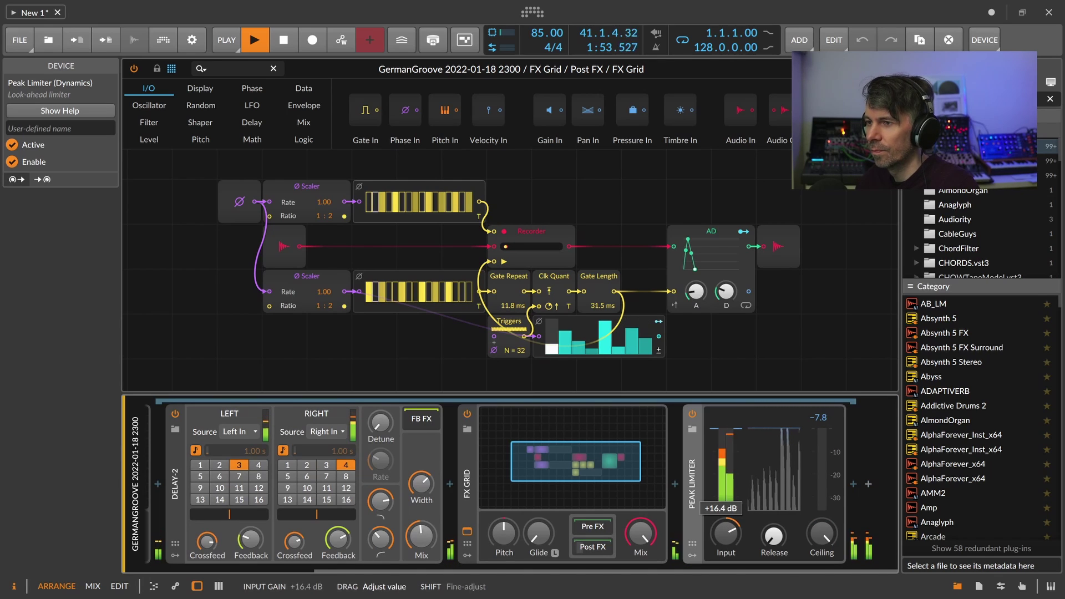
Insert an EQ-2 before the Peak Limiter with its low cut at 209 Hz, and set the limiter's input gain to +14.1 dB
left_click(674, 483)
type("eq")
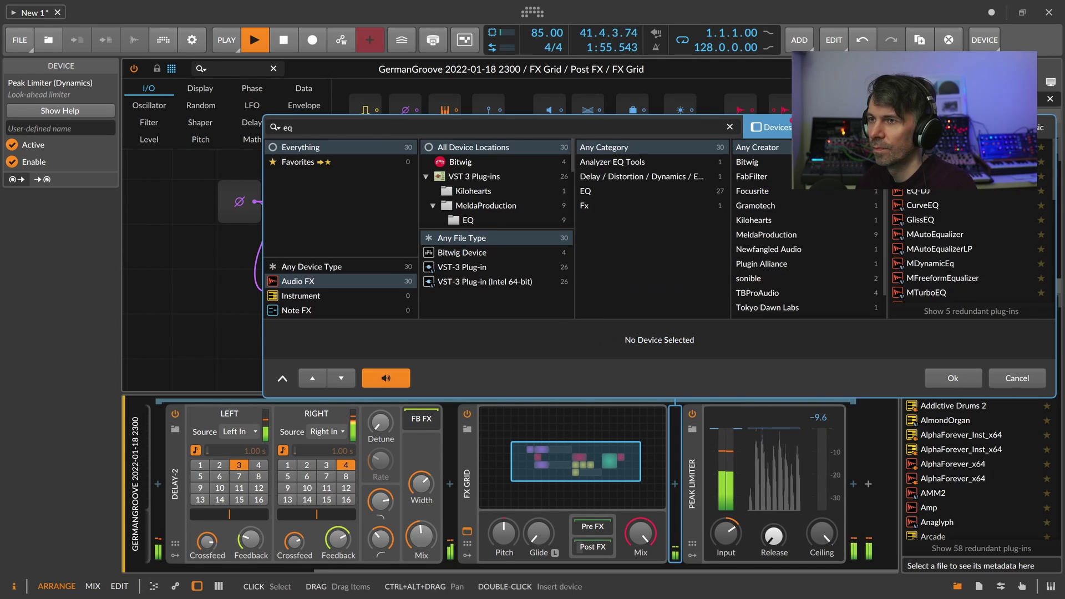
double_click(918, 162)
left_click(748, 509)
left_click(738, 526)
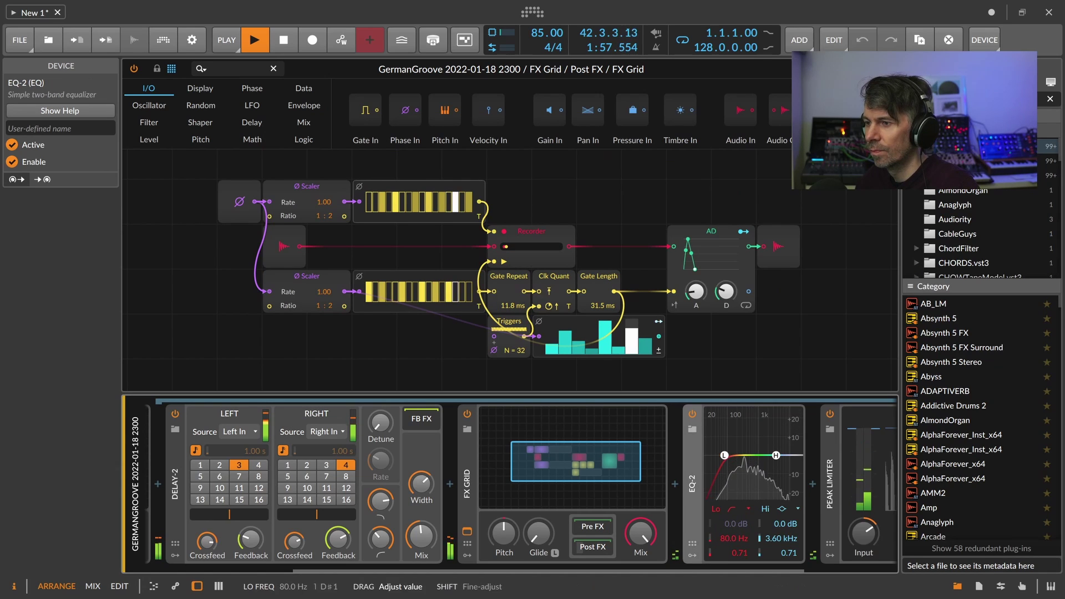
left_click_drag(732, 539, 733, 525)
left_click_drag(702, 571, 854, 569)
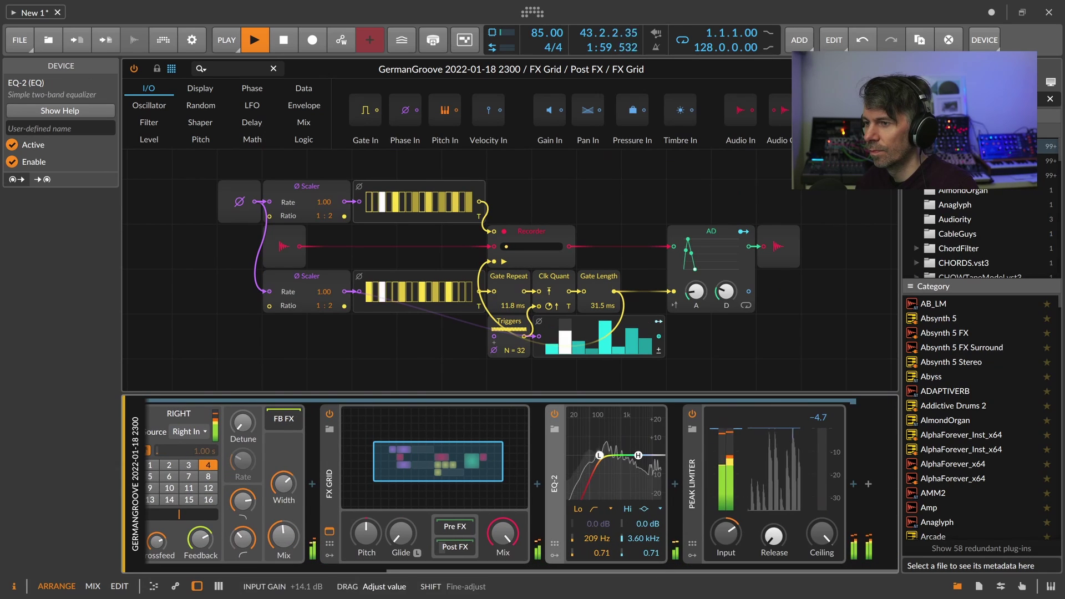
Copy the nested FX Grid to the slot between EQ-2 and the Peak Limiter in the Post FX chain
left_click_drag(672, 569, 427, 567)
left_click(301, 541)
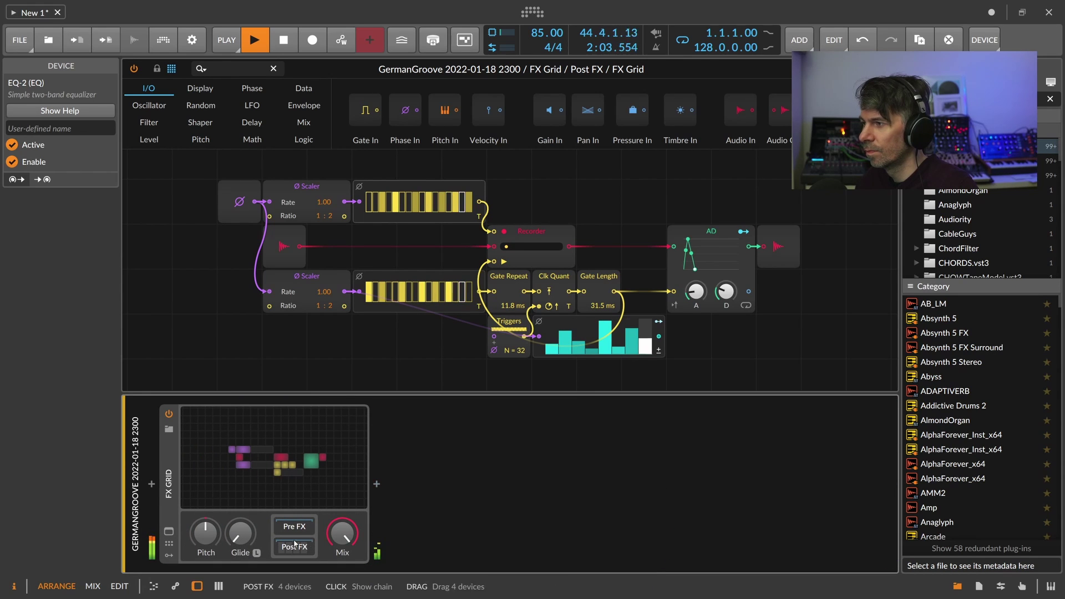
left_click(329, 488)
left_click_drag(330, 488, 666, 494)
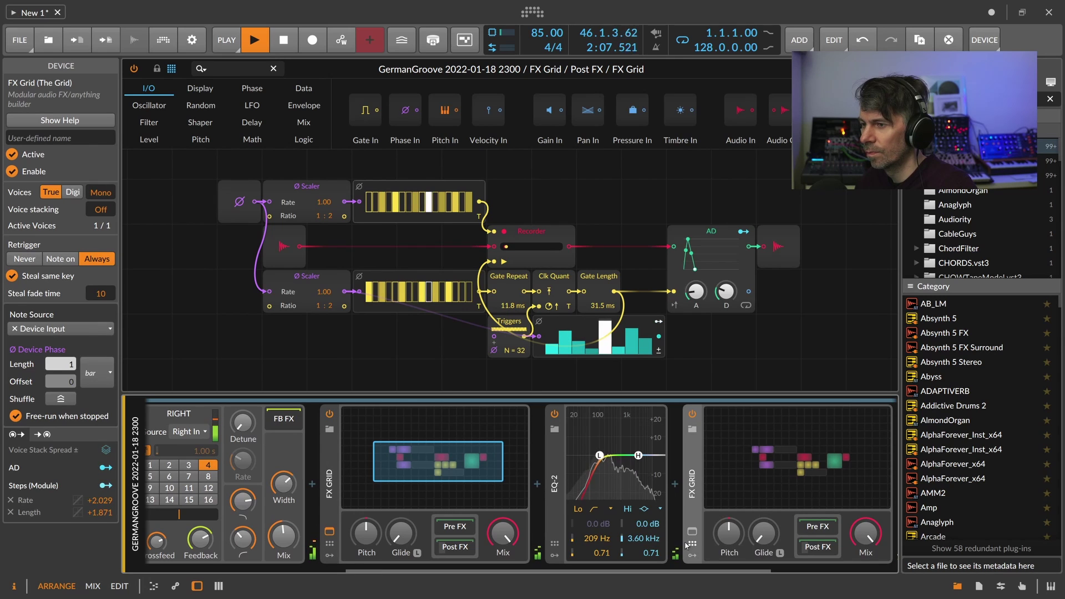
Set the Mix of both nested FX Grids to 50%, and lower the outer FX Grid's Mix to 33.7%
left_click_drag(651, 569, 737, 560)
left_click(706, 501)
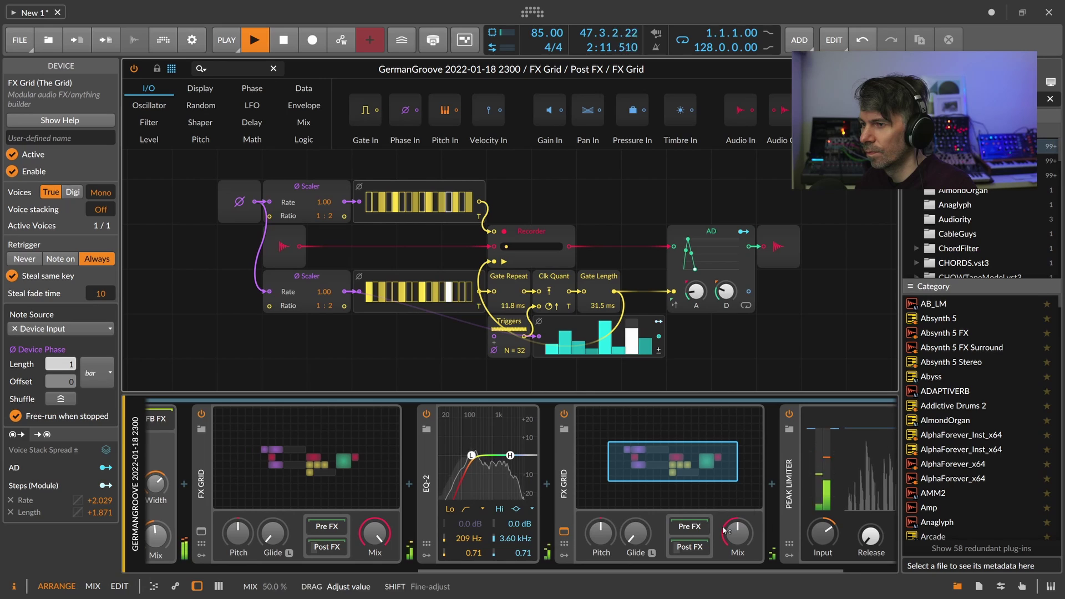
left_click_drag(375, 533, 375, 559)
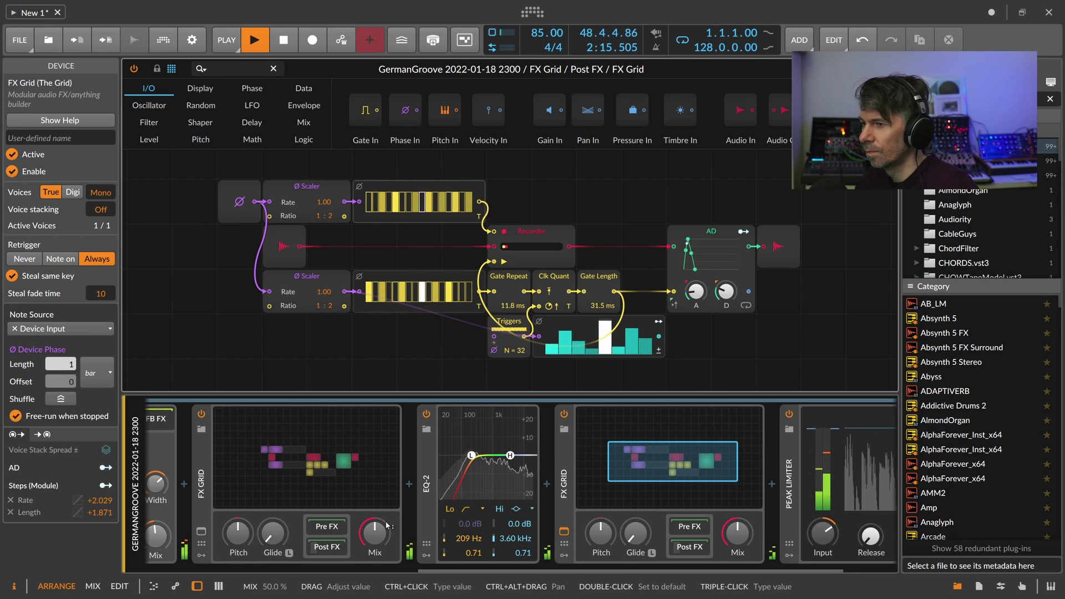
left_click_drag(736, 536, 737, 541)
scroll(546, 561, "left", 5)
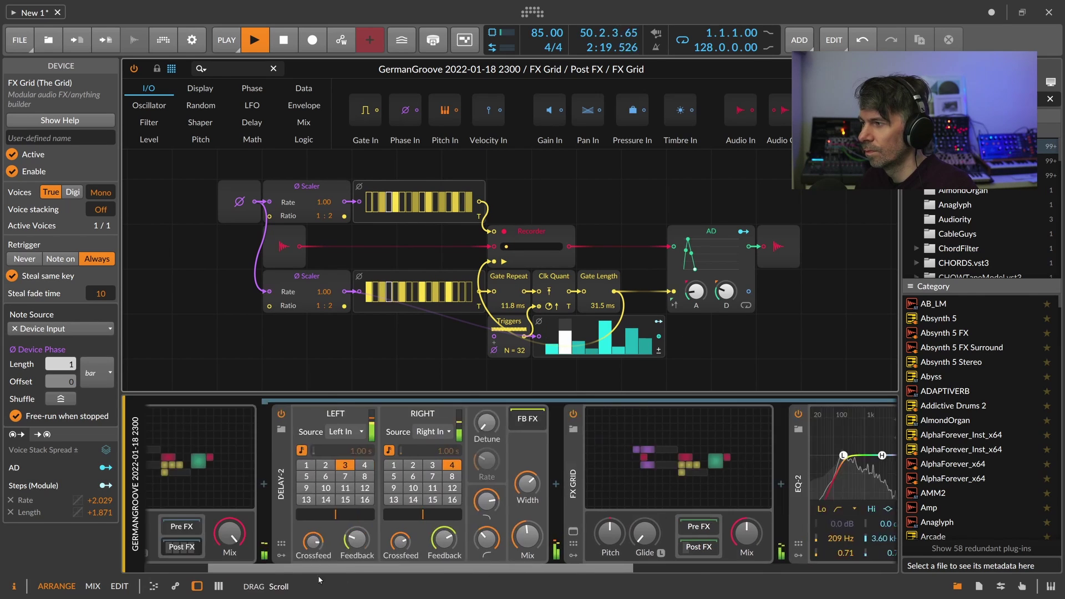
left_click_drag(325, 533, 325, 537)
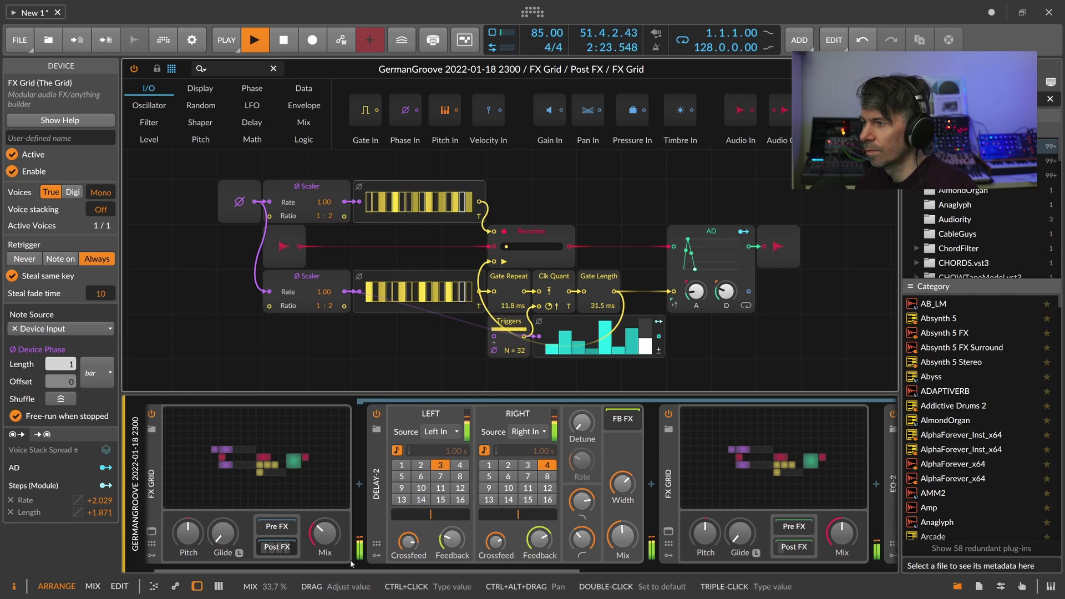
Insert a Filter device between the second nested FX Grid and the Peak Limiter, and adjust its cutoff
scroll(349, 556, "right", 5)
left_click(675, 484)
type("filter")
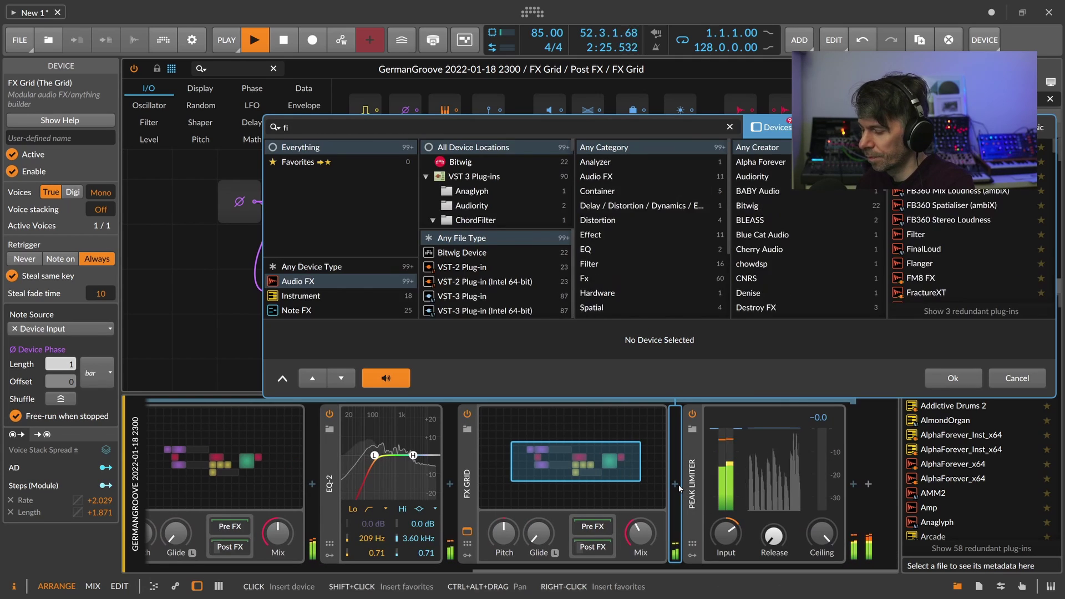
key("Return")
left_click_drag(782, 529, 782, 561)
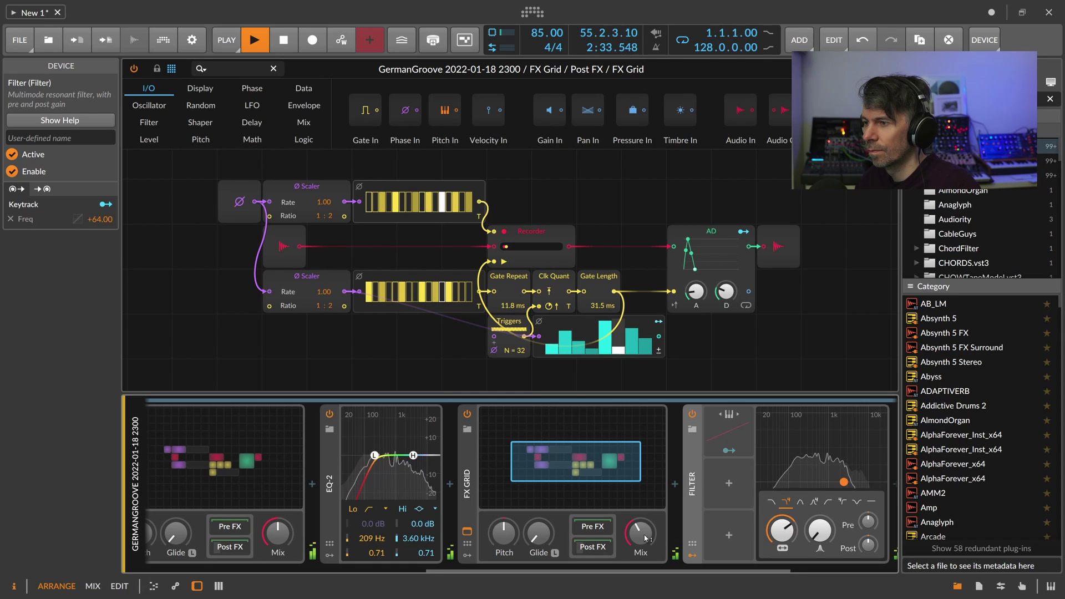
Raise the outer FX Grid's Mix slightly
scroll(360, 557, "left", 5)
left_click_drag(335, 534, 336, 534)
scroll(352, 567, "right", 5)
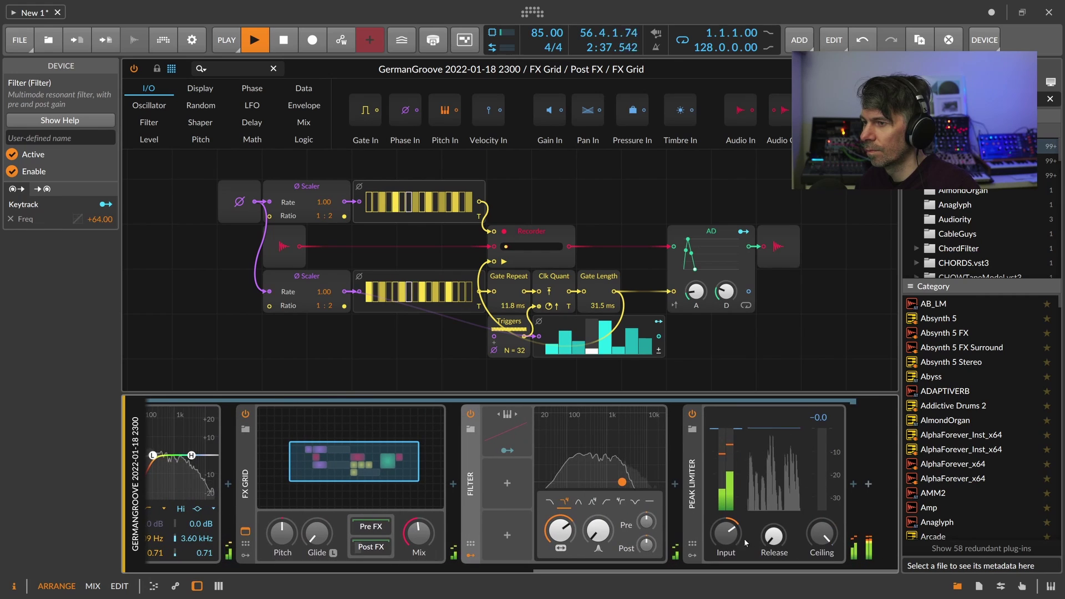
Switch the Filter to band-pass, raise its resonance, and fine-tune its cutoff and the Peak Limiter's input gain
left_click_drag(725, 533, 725, 533)
left_click_drag(560, 530, 560, 530)
left_click_drag(597, 530, 597, 530)
left_click_drag(560, 530, 560, 559)
left_click_drag(726, 534, 726, 531)
left_click_drag(560, 531, 560, 527)
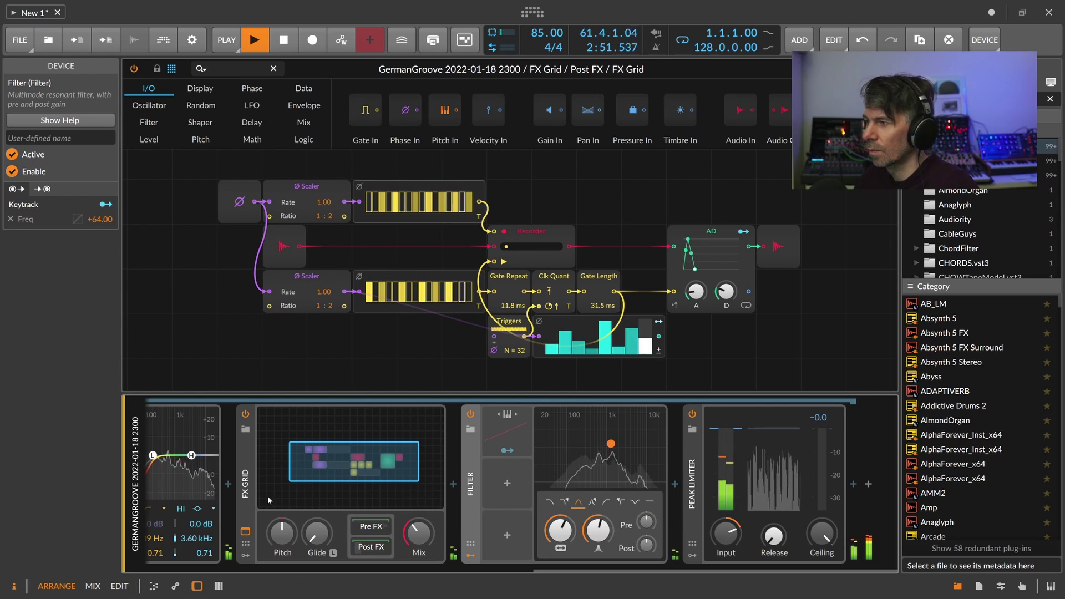
Delete the second nested FX Grid and the Filter from the Post FX chain
left_click(247, 493)
key("Delete")
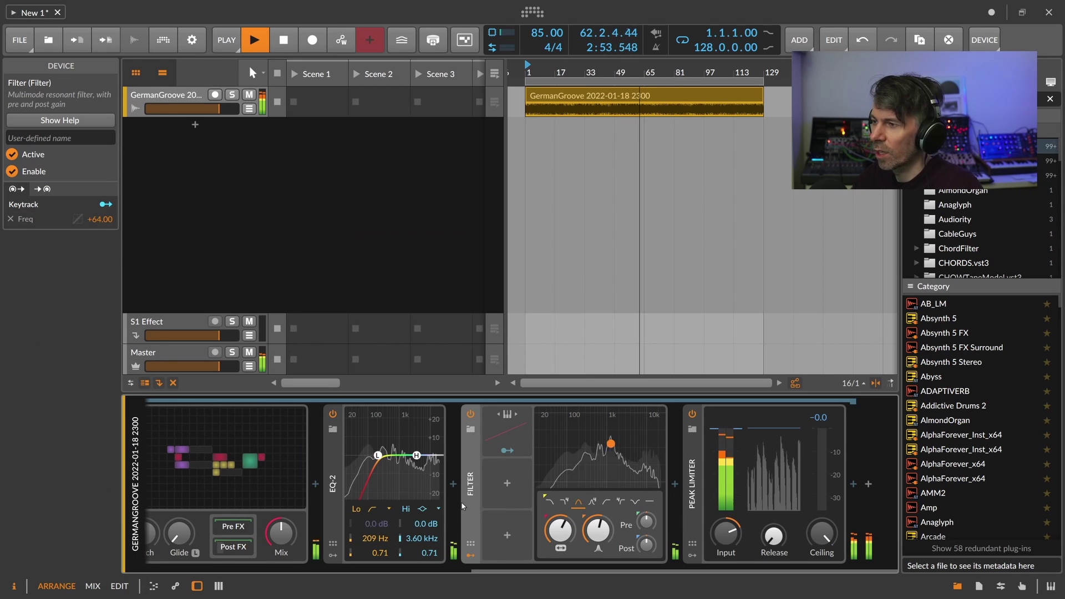
key("ctrl+z")
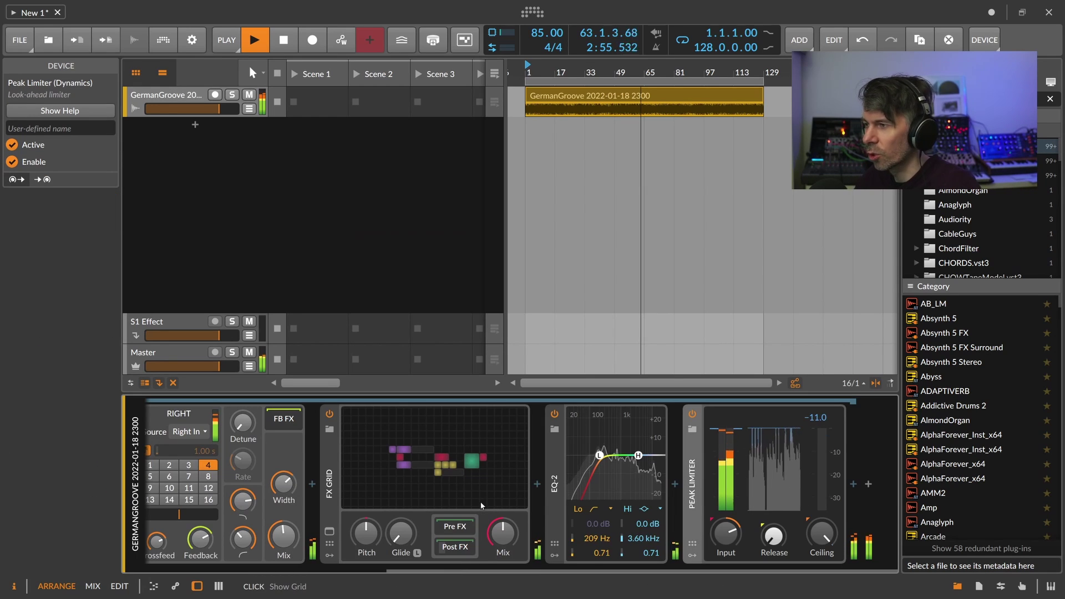
Delete Delay-2 and the remaining nested FX Grid from the Post FX chain
left_click_drag(484, 570, 456, 558)
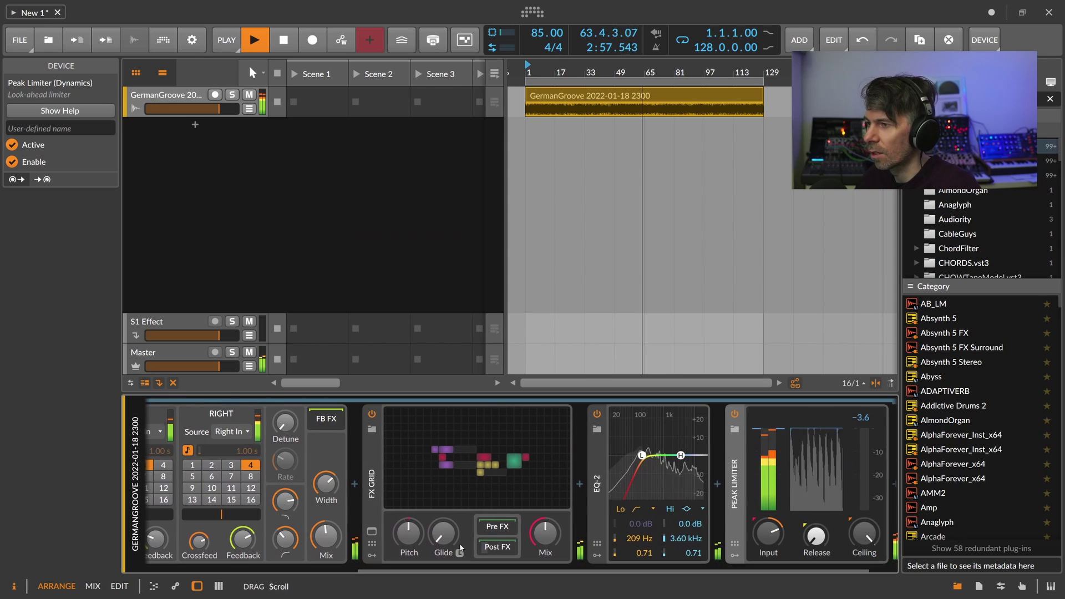
left_click(452, 495)
scroll(388, 488, "left", 3)
left_click(264, 493)
key("Delete")
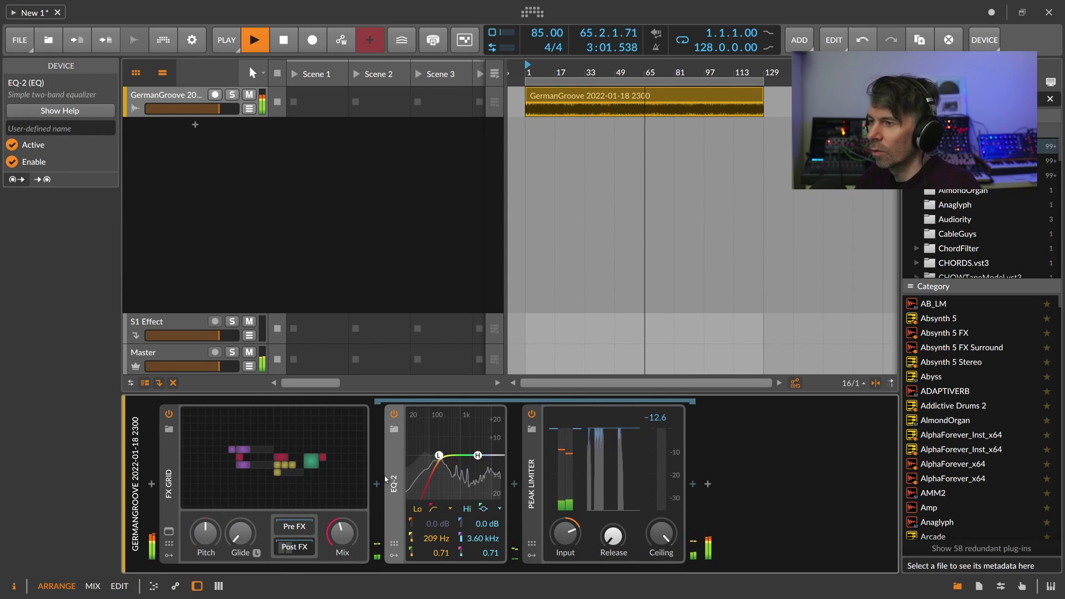
Delete the Peak Limiter and EQ-2 to empty the Post FX chain
left_click(536, 490)
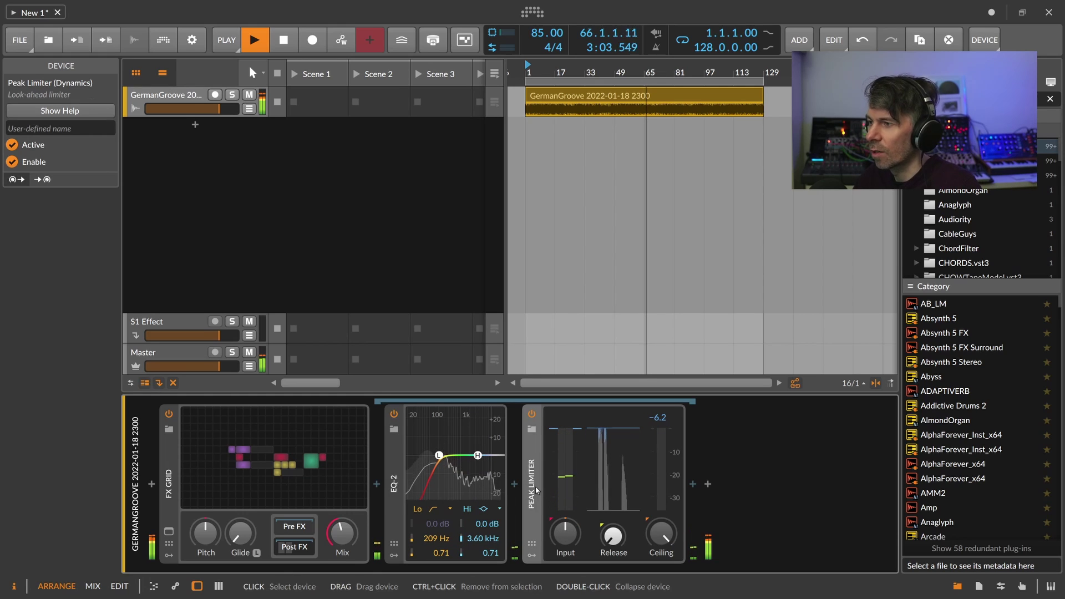
key("Delete")
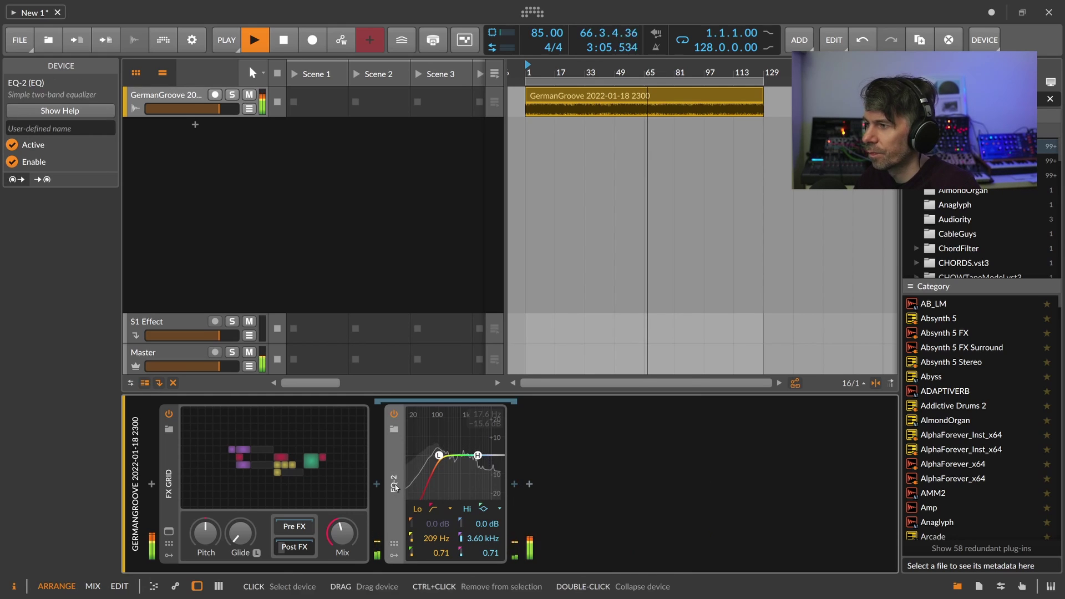
key("Delete")
Open the FX Grid, select the Recorder module, and examine its control signals and the play Gates pattern
double_click(327, 471)
left_click(487, 233)
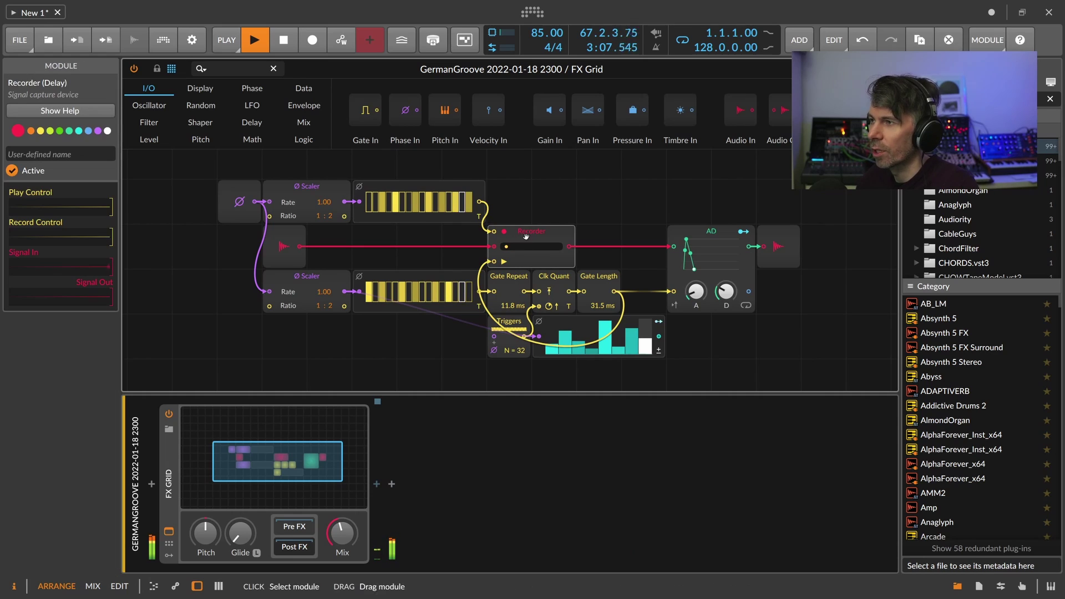
left_click(422, 290)
left_click(434, 292)
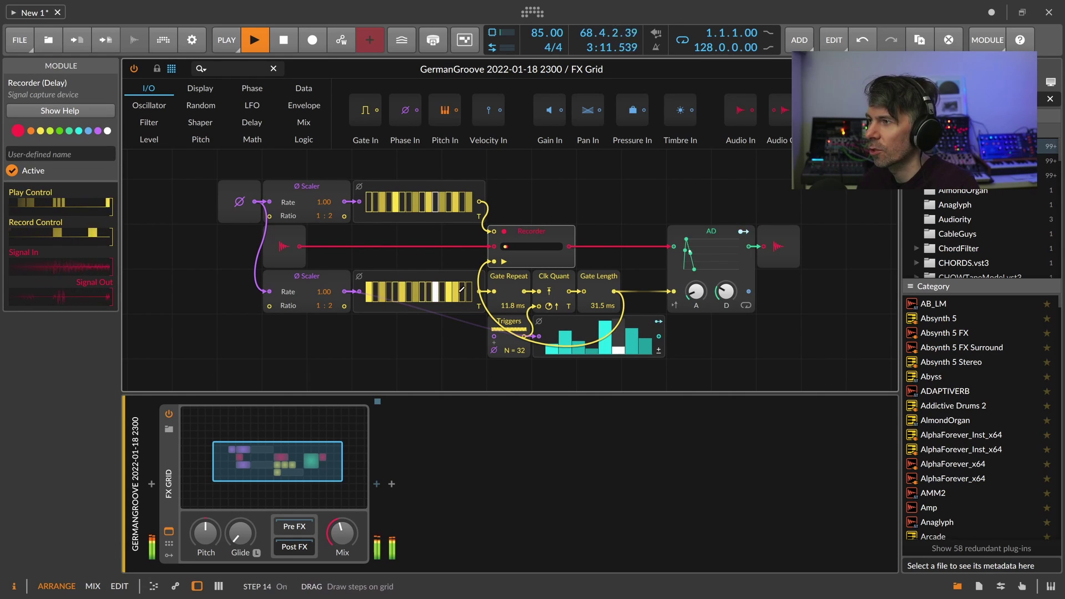